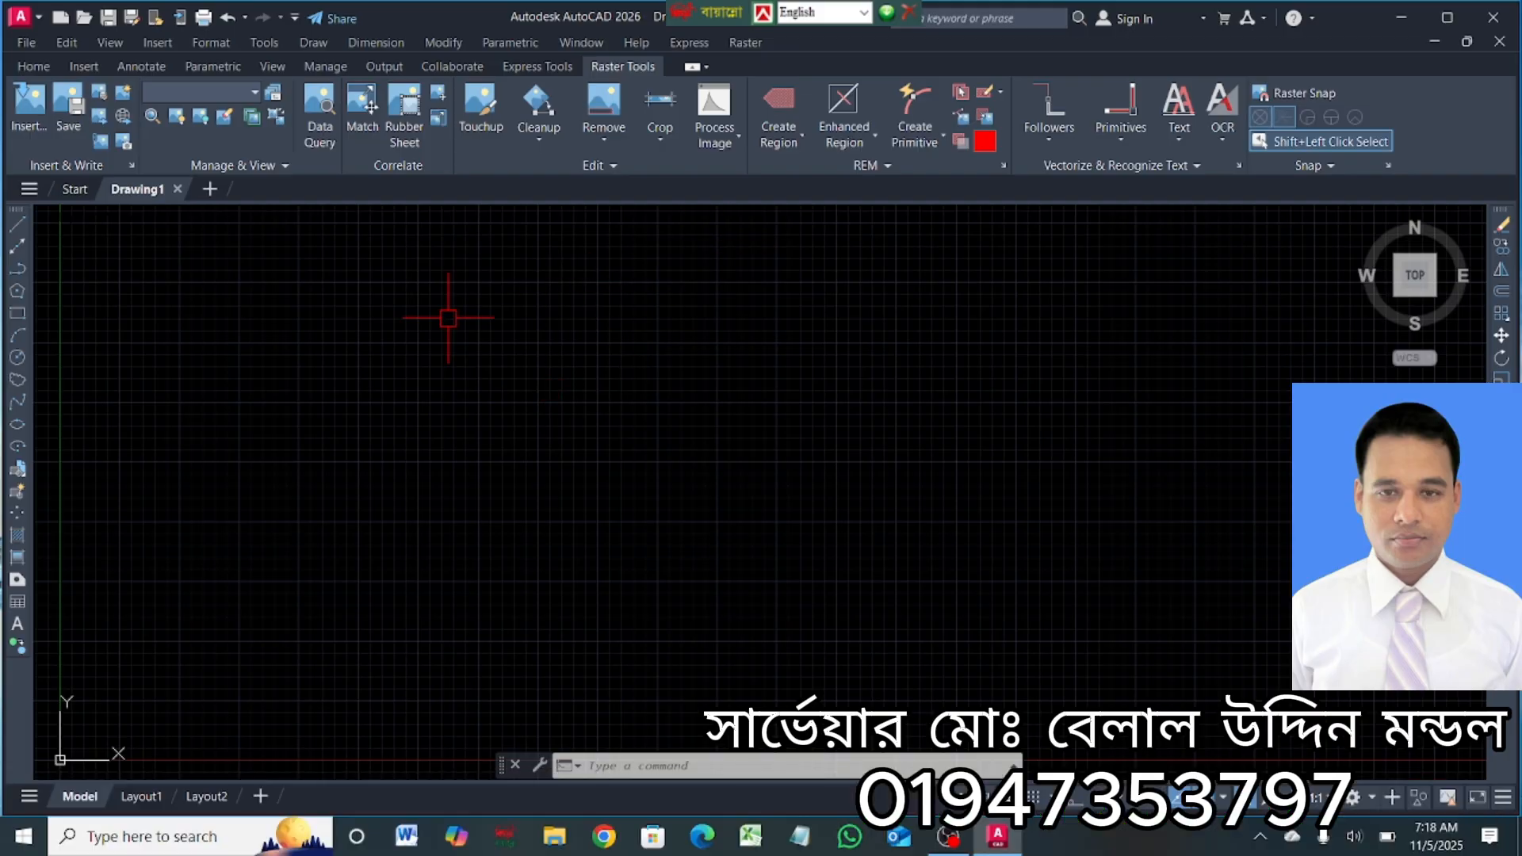
Select the map image 129-DWAUL-2_result_result-page-001 from Download folder1 on the D: drive as the reference to attach.
{"action": "left_click", "coordinate": [83, 66]}
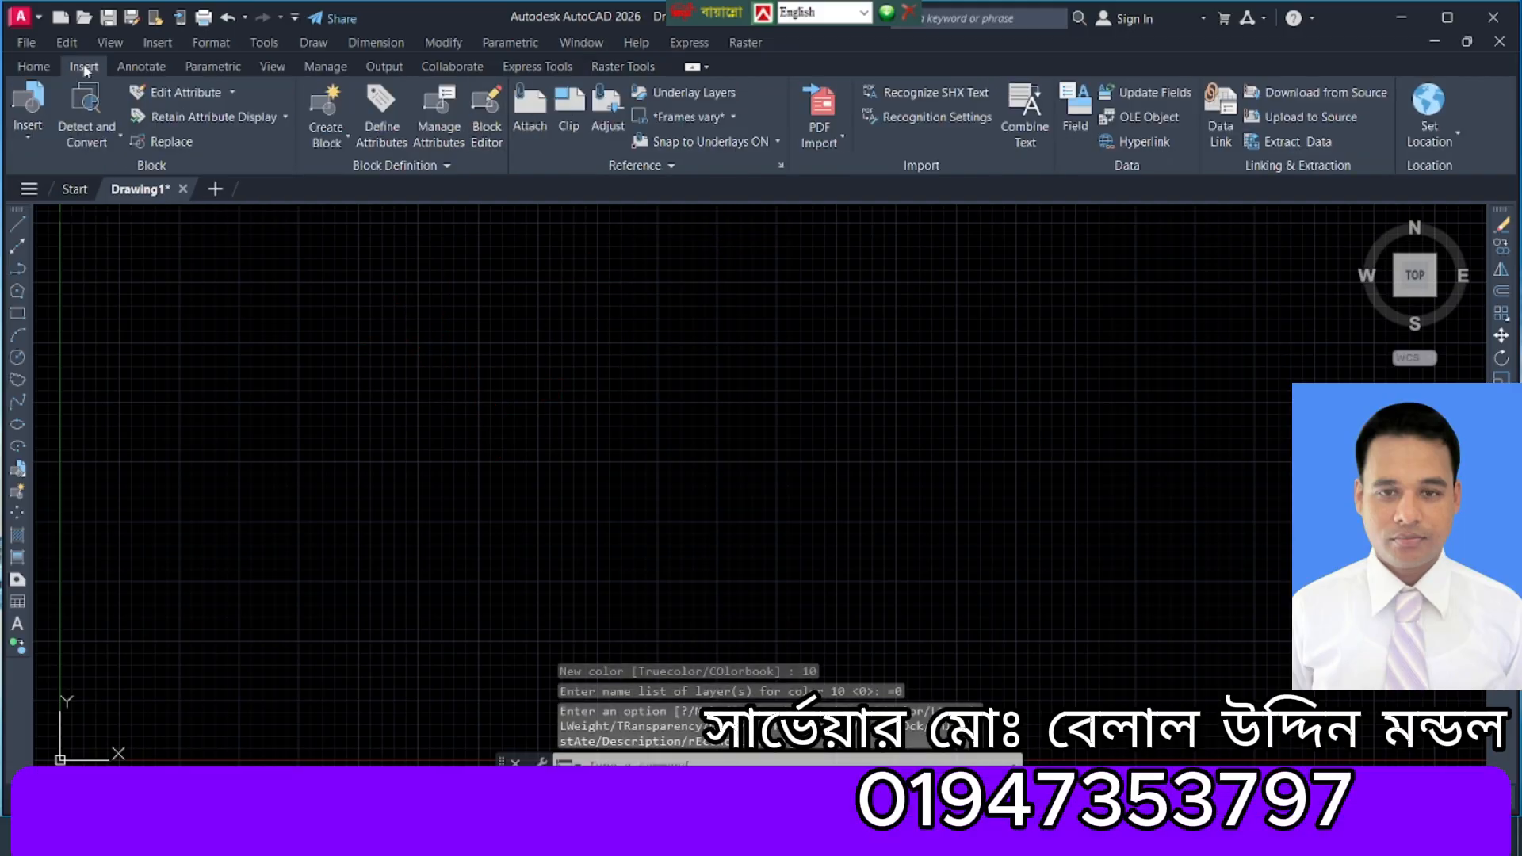
{"action": "left_click", "coordinate": [529, 111]}
{"action": "left_click", "coordinate": [654, 520]}
{"action": "left_click", "coordinate": [655, 501]}
{"action": "left_click", "coordinate": [808, 206]}
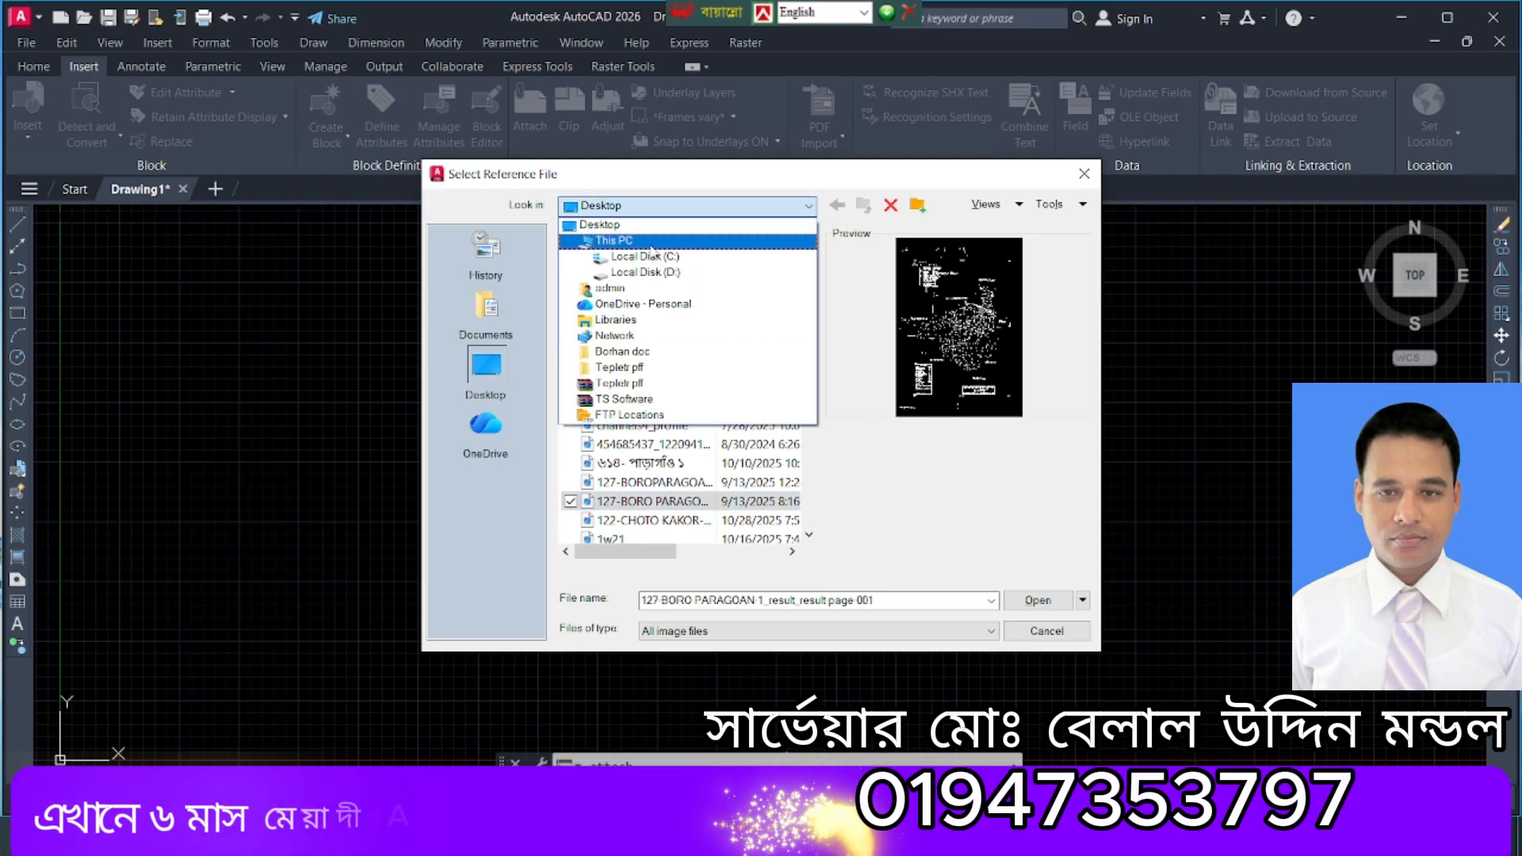
{"action": "left_click", "coordinate": [626, 274]}
{"action": "scroll", "coordinate": [670, 409], "scroll_direction": "down", "scroll_amount": 6}
{"action": "double_click", "coordinate": [669, 395]}
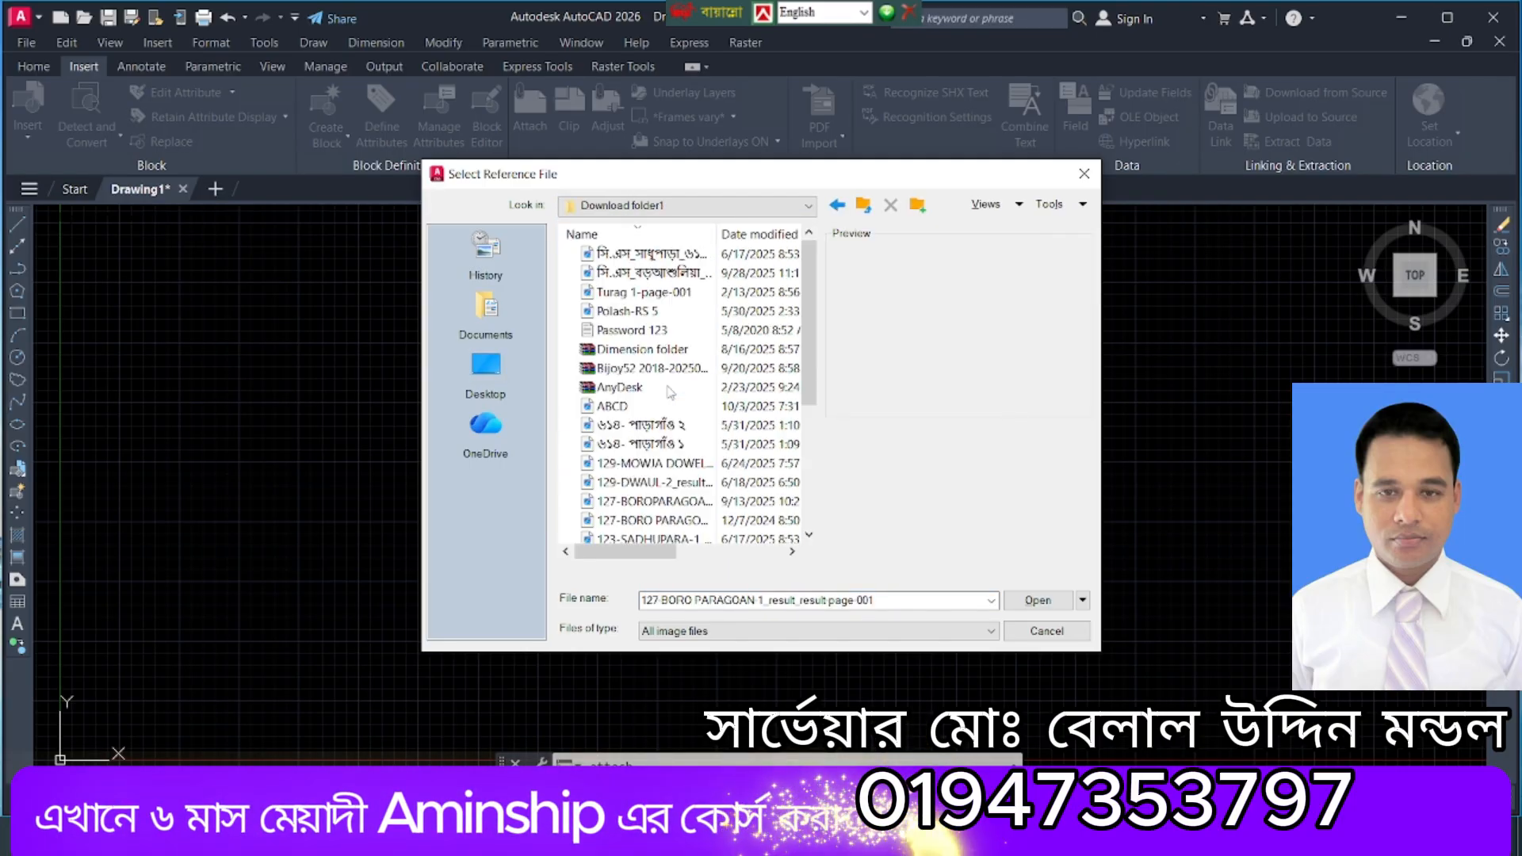
{"action": "left_click", "coordinate": [655, 482]}
{"action": "left_click", "coordinate": [1037, 600]}
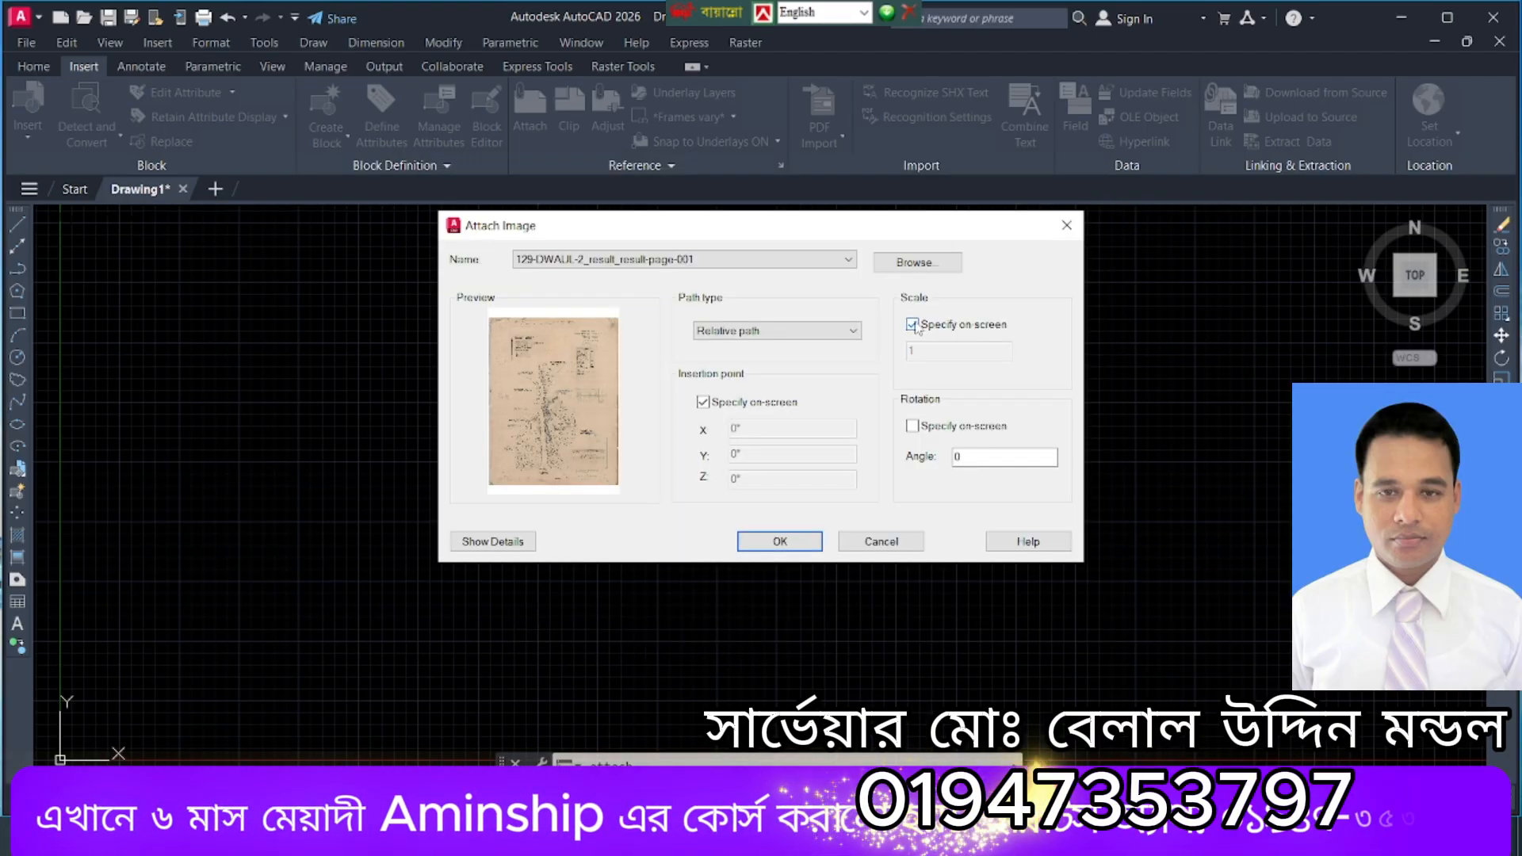
Attach the map image at a fixed scale of 3960, inserting it just right of the drawing origin.
{"action": "type", "text": "3960"}
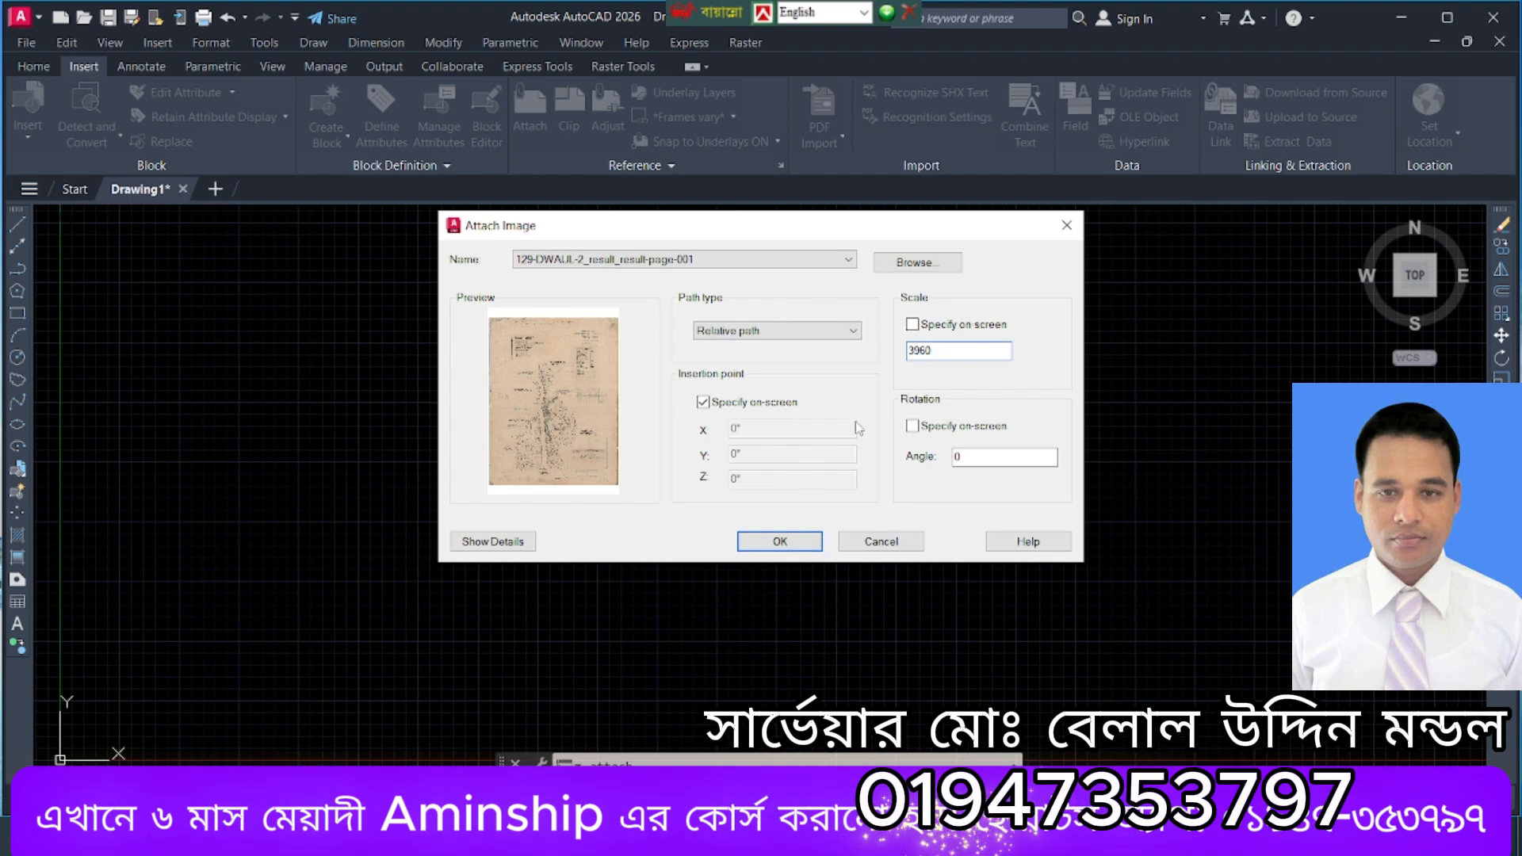
{"action": "left_click", "coordinate": [780, 541]}
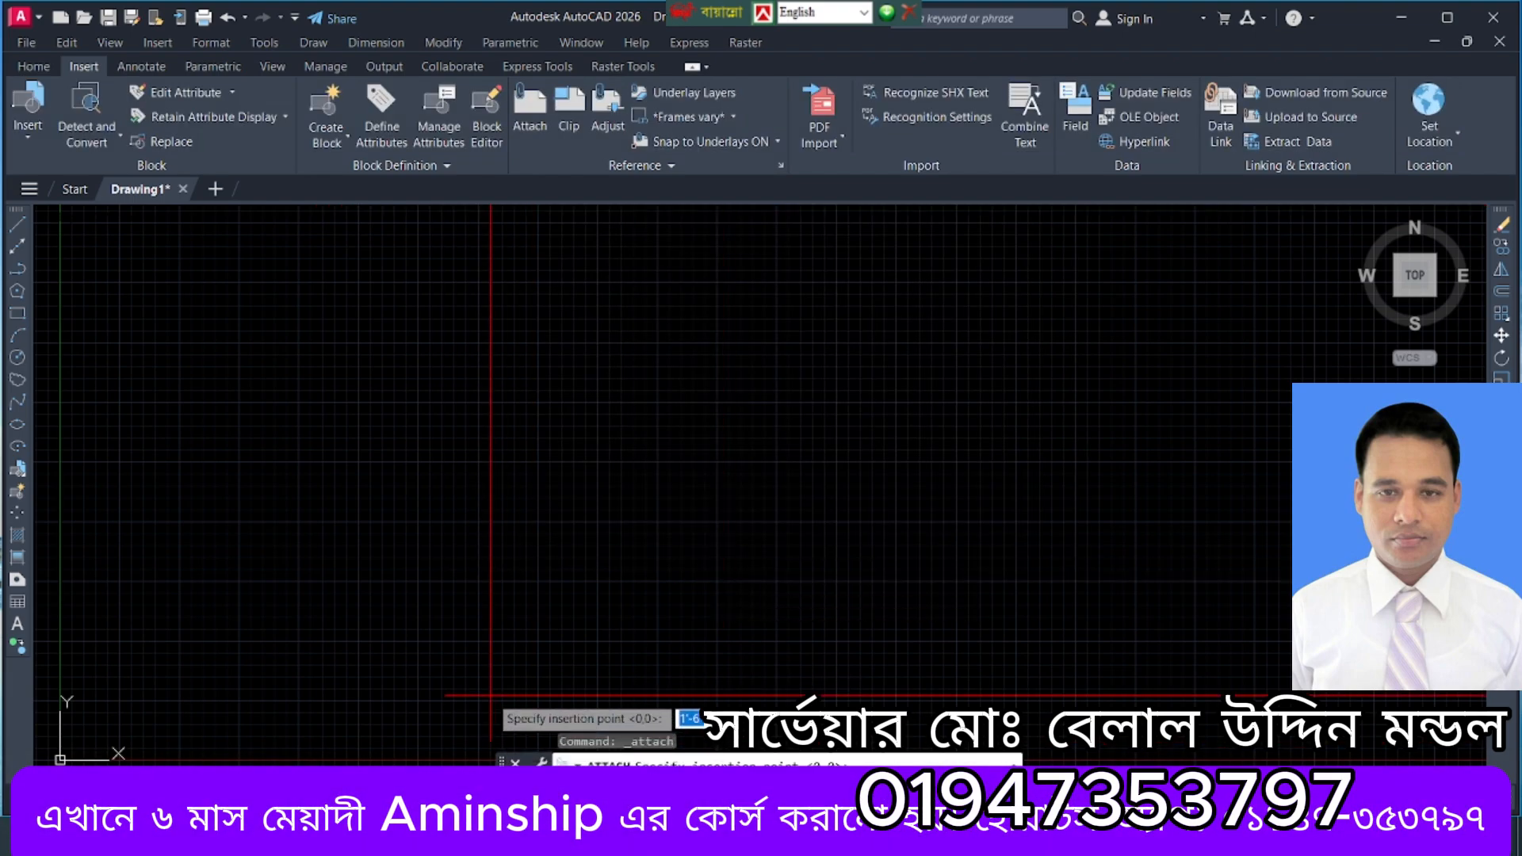
{"action": "left_click", "coordinate": [491, 696]}
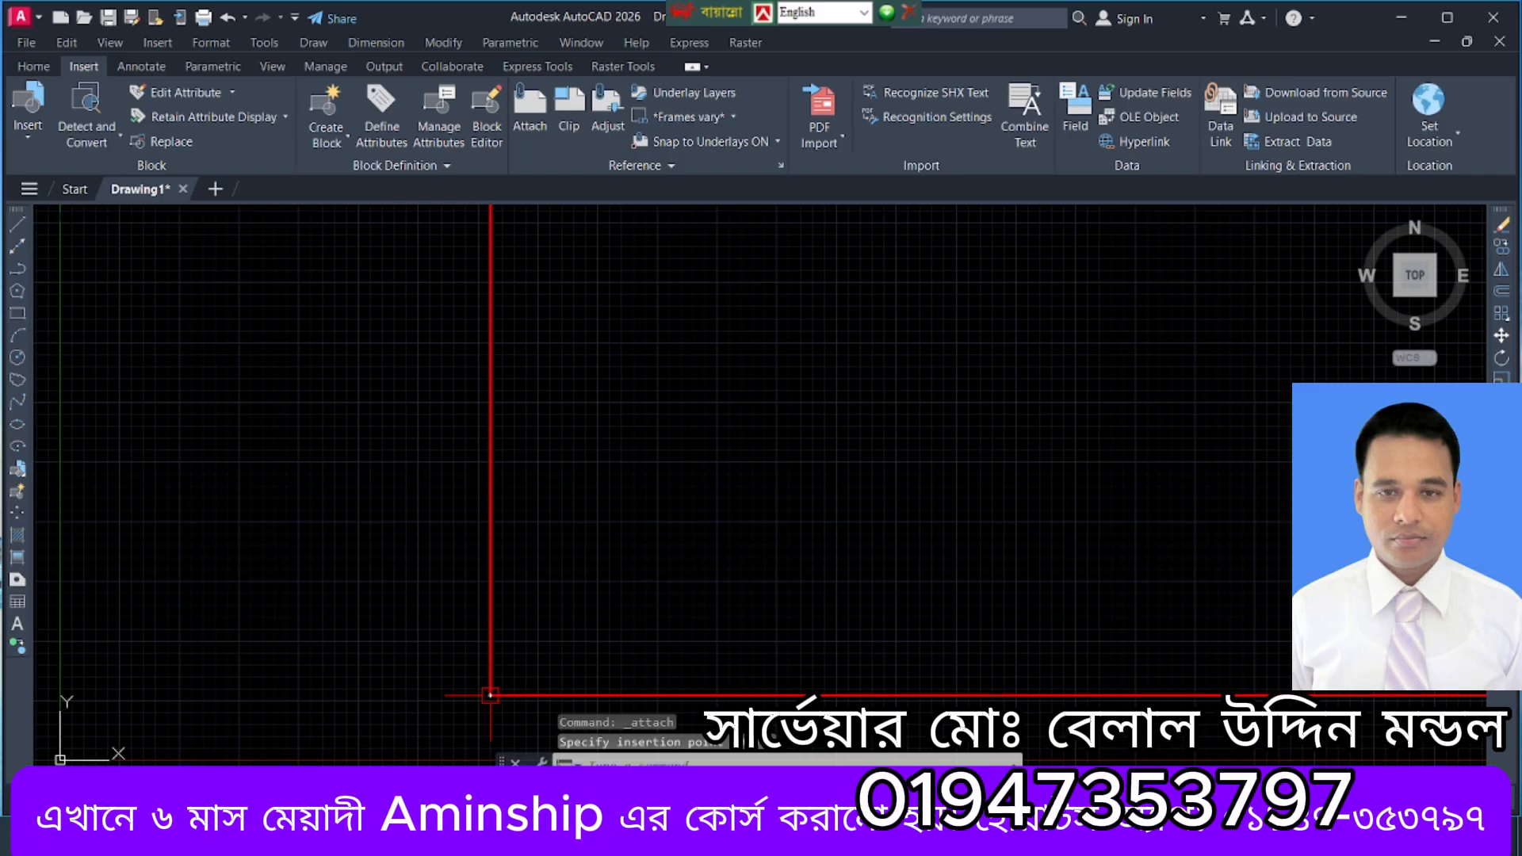
Examine the attached map sheet and its plots, finishing close up on plot 324 and its neighbours.
{"action": "scroll", "coordinate": [604, 595], "scroll_direction": "down", "scroll_amount": 5}
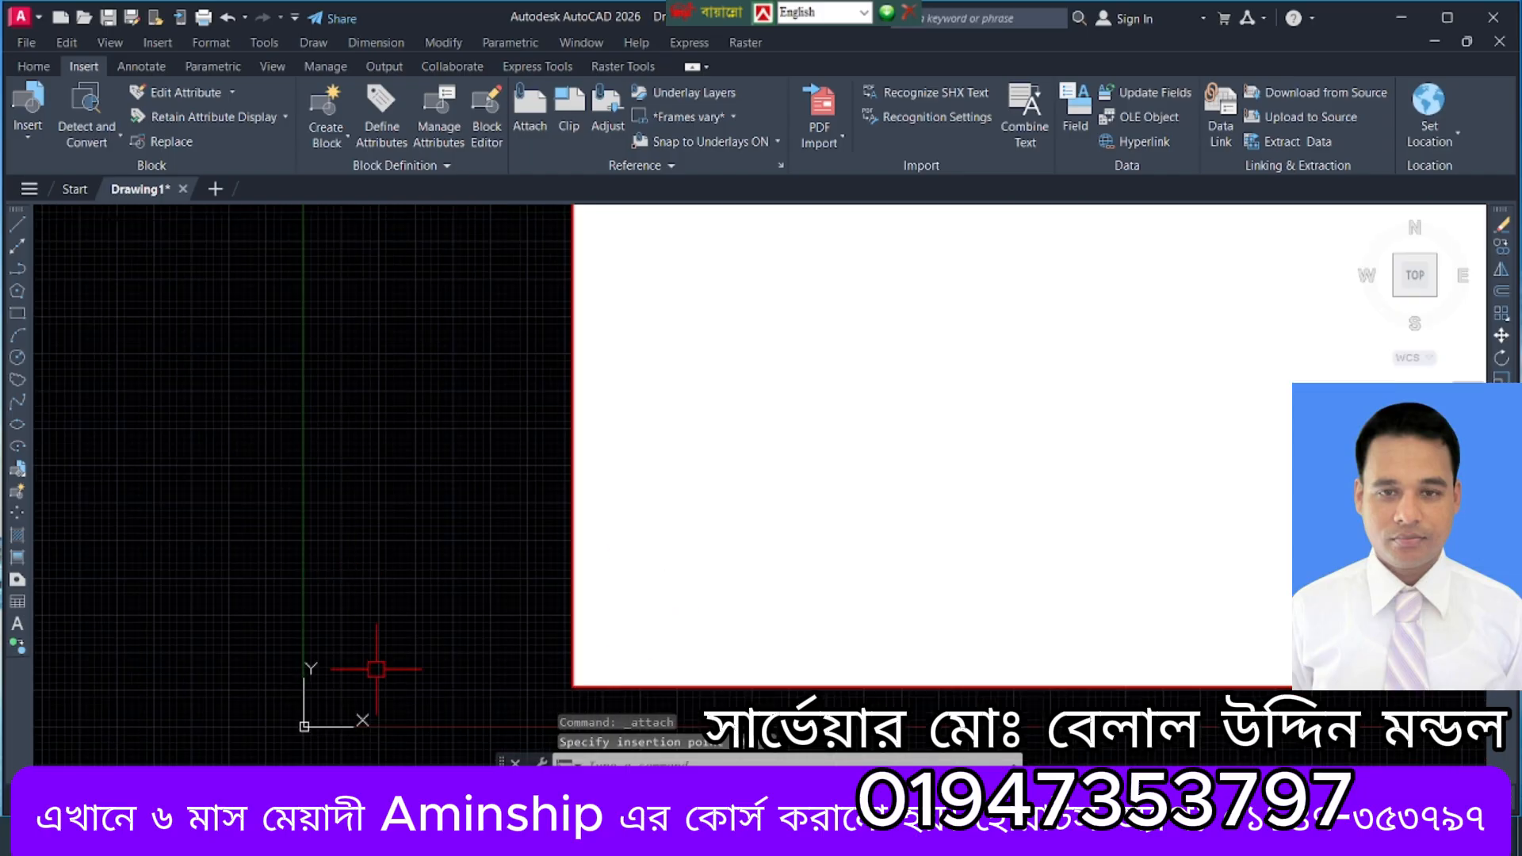
{"action": "scroll", "coordinate": [533, 653], "scroll_direction": "down", "scroll_amount": 12}
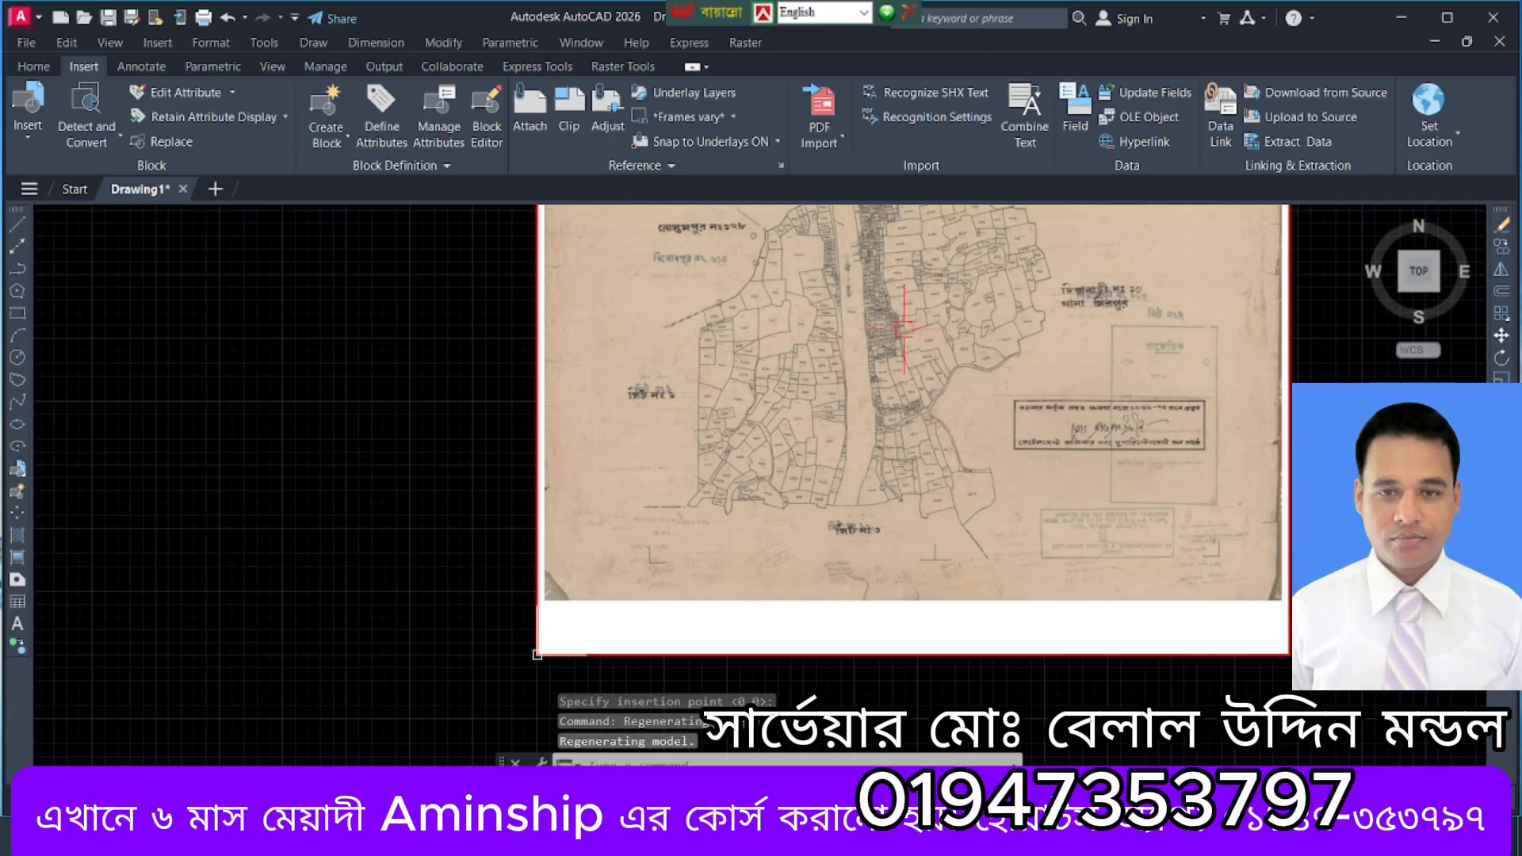
{"action": "scroll", "coordinate": [882, 478], "scroll_direction": "down", "scroll_amount": 4}
{"action": "scroll", "coordinate": [924, 345], "scroll_direction": "up", "scroll_amount": 8}
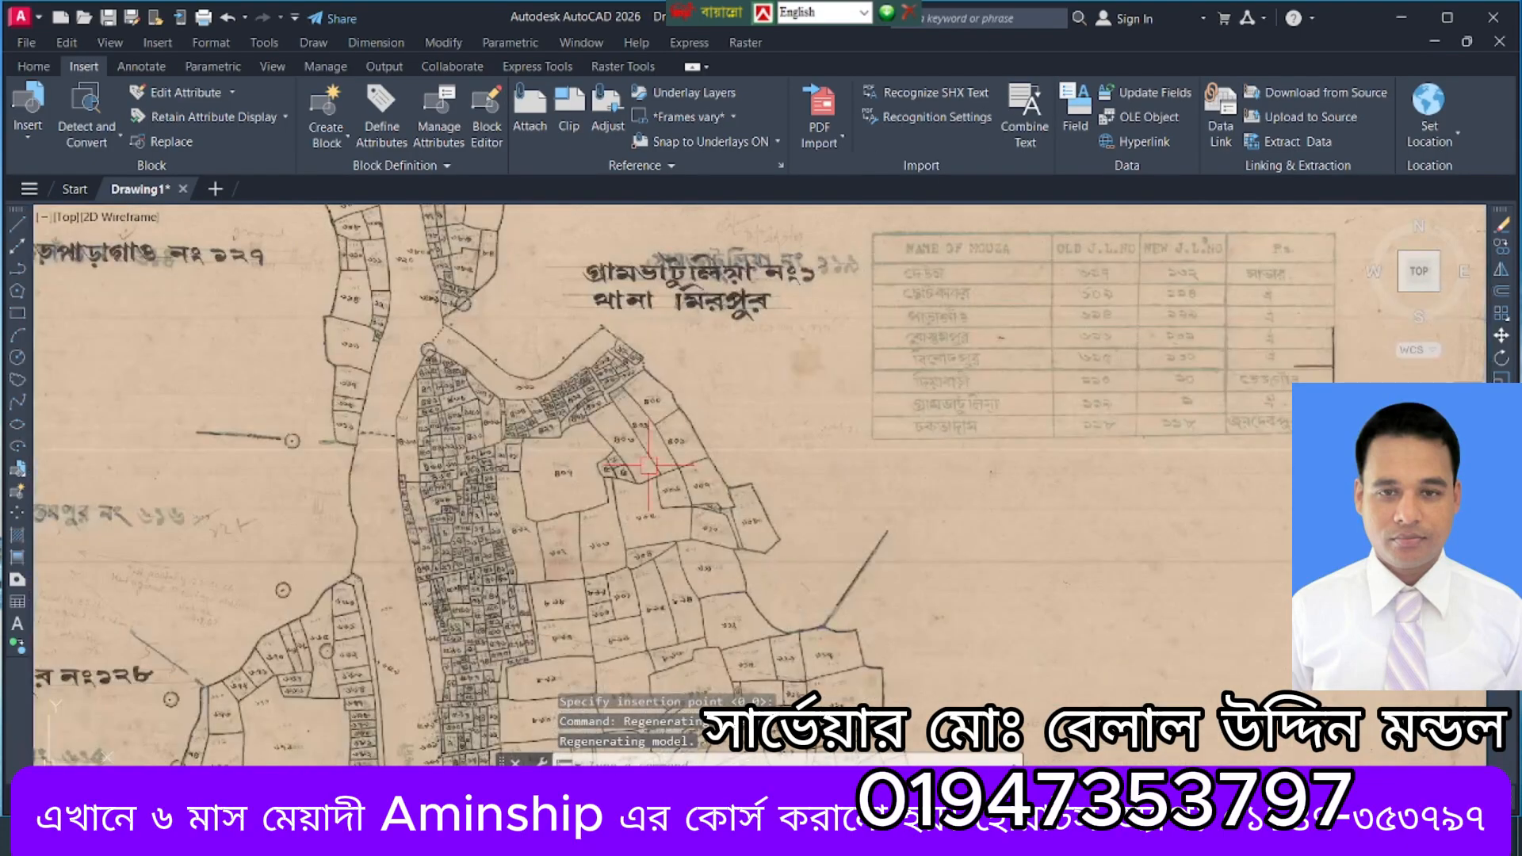
{"action": "scroll", "coordinate": [793, 491], "scroll_direction": "down", "scroll_amount": 3}
{"action": "scroll", "coordinate": [792, 464], "scroll_direction": "up", "scroll_amount": 6}
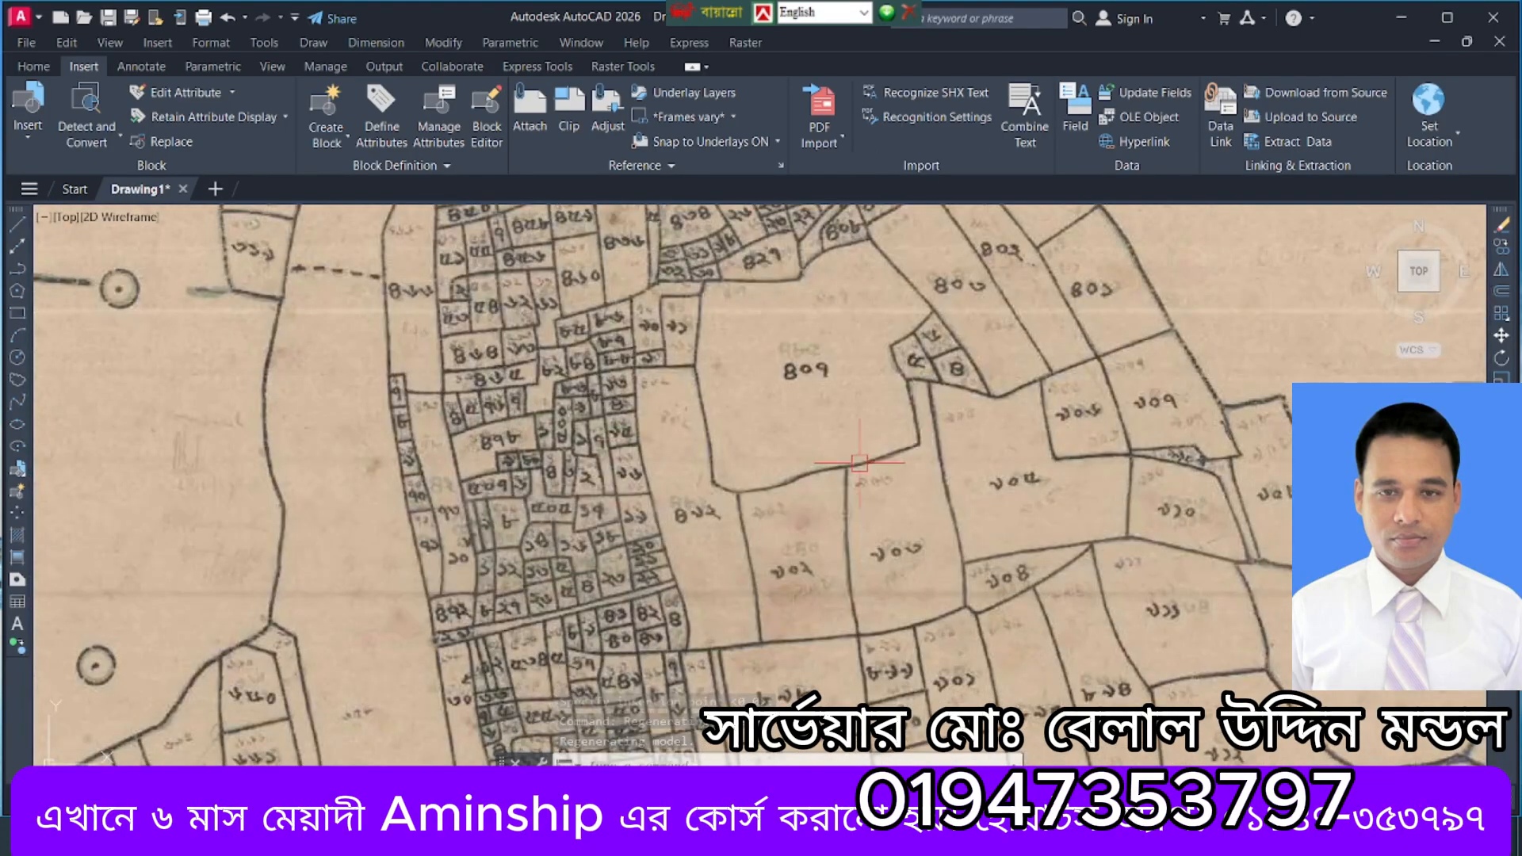
{"action": "scroll", "coordinate": [885, 508], "scroll_direction": "down", "scroll_amount": 5}
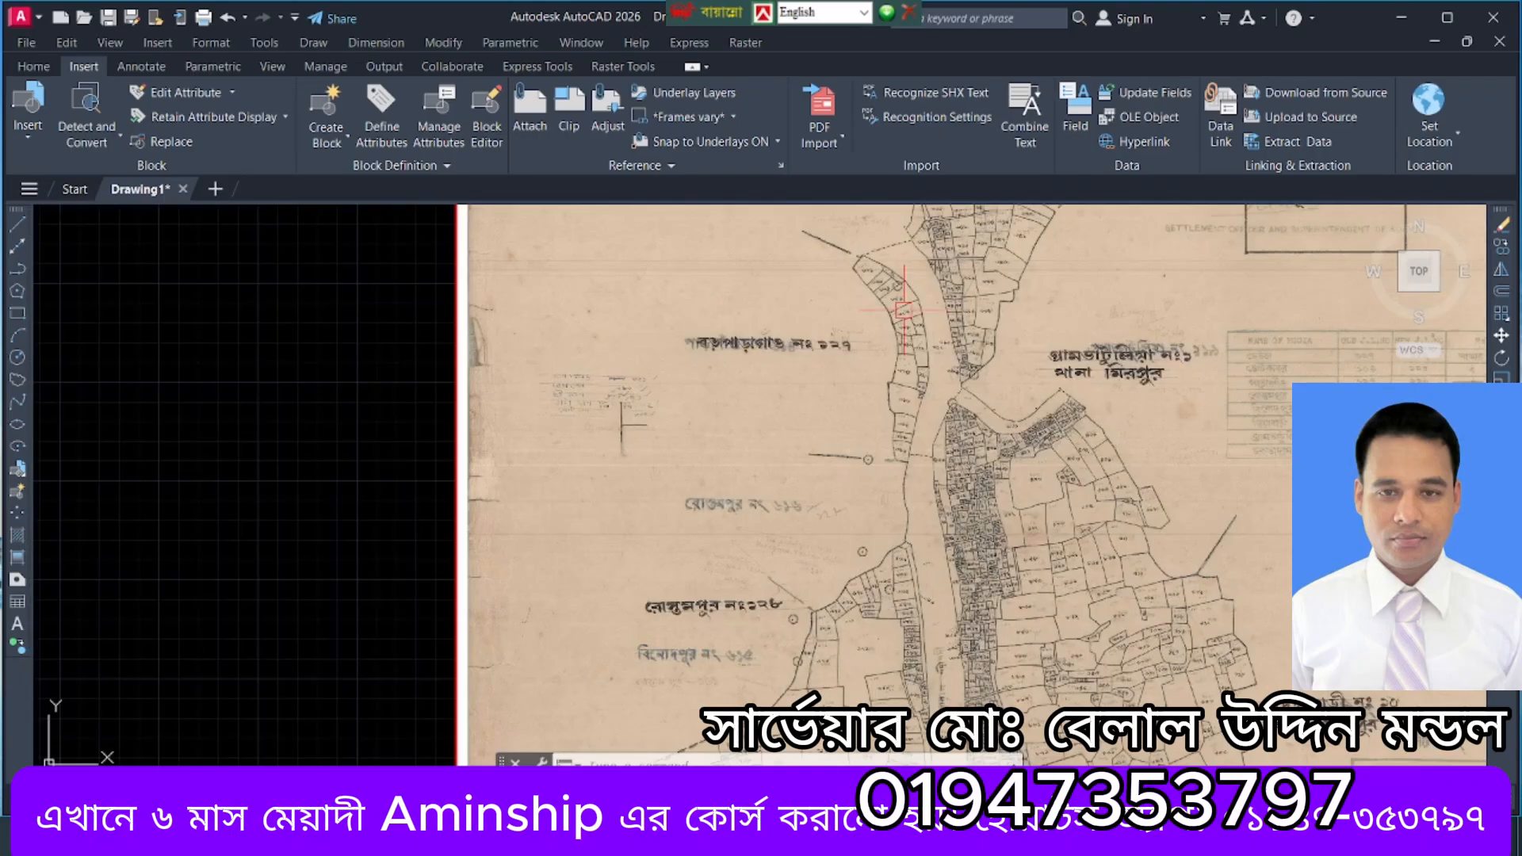
{"action": "scroll", "coordinate": [1026, 541], "scroll_direction": "down", "scroll_amount": 2}
{"action": "scroll", "coordinate": [911, 286], "scroll_direction": "up", "scroll_amount": 8}
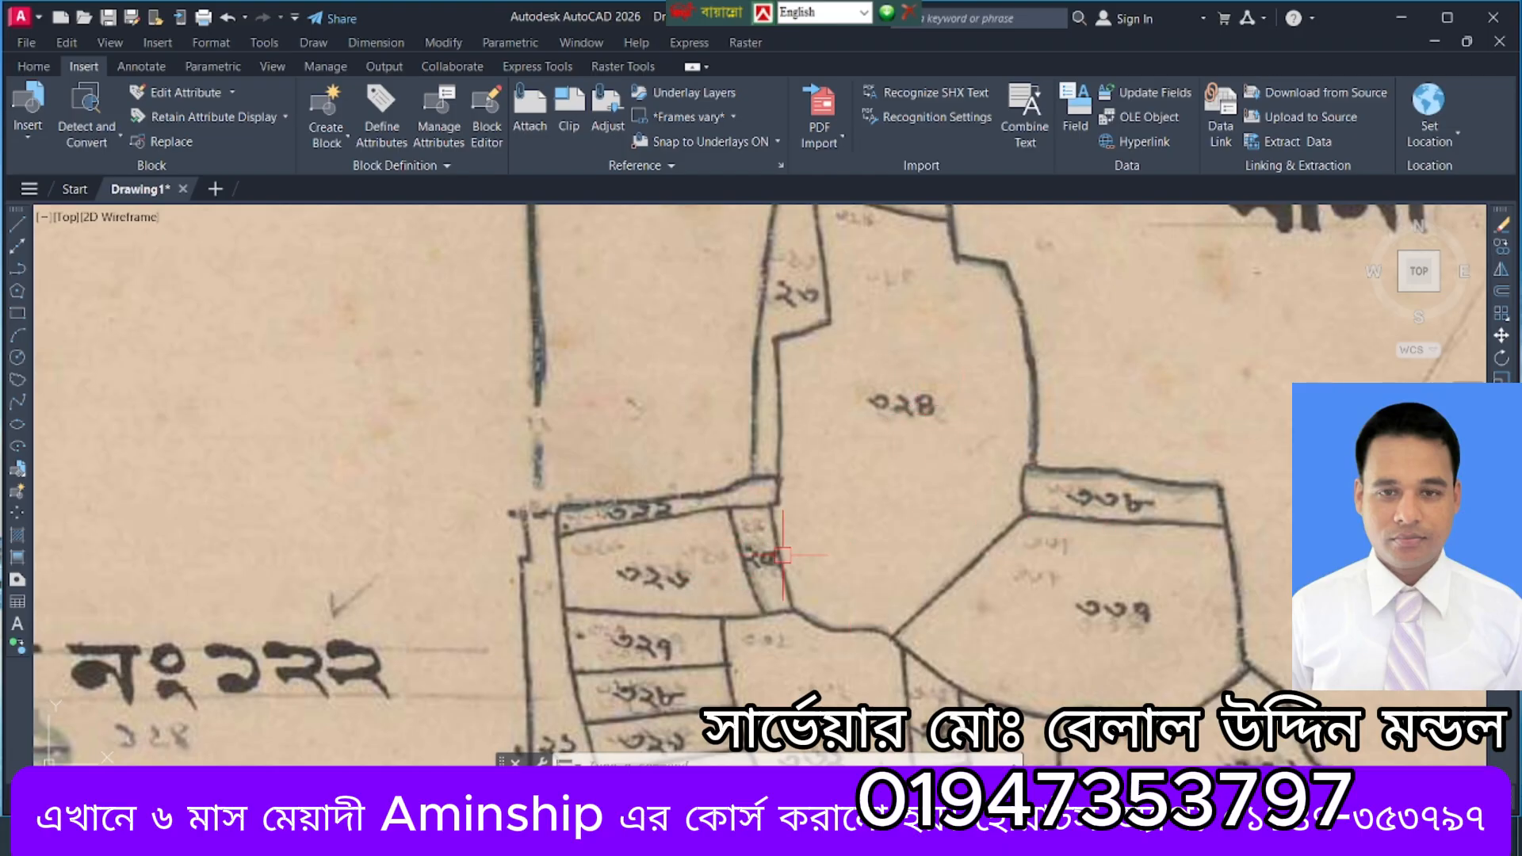
Load the LISP application MunjarinTn(Auto Number) from the Lisp 2 folder with APPLOAD.
{"action": "type", "text": "A"}
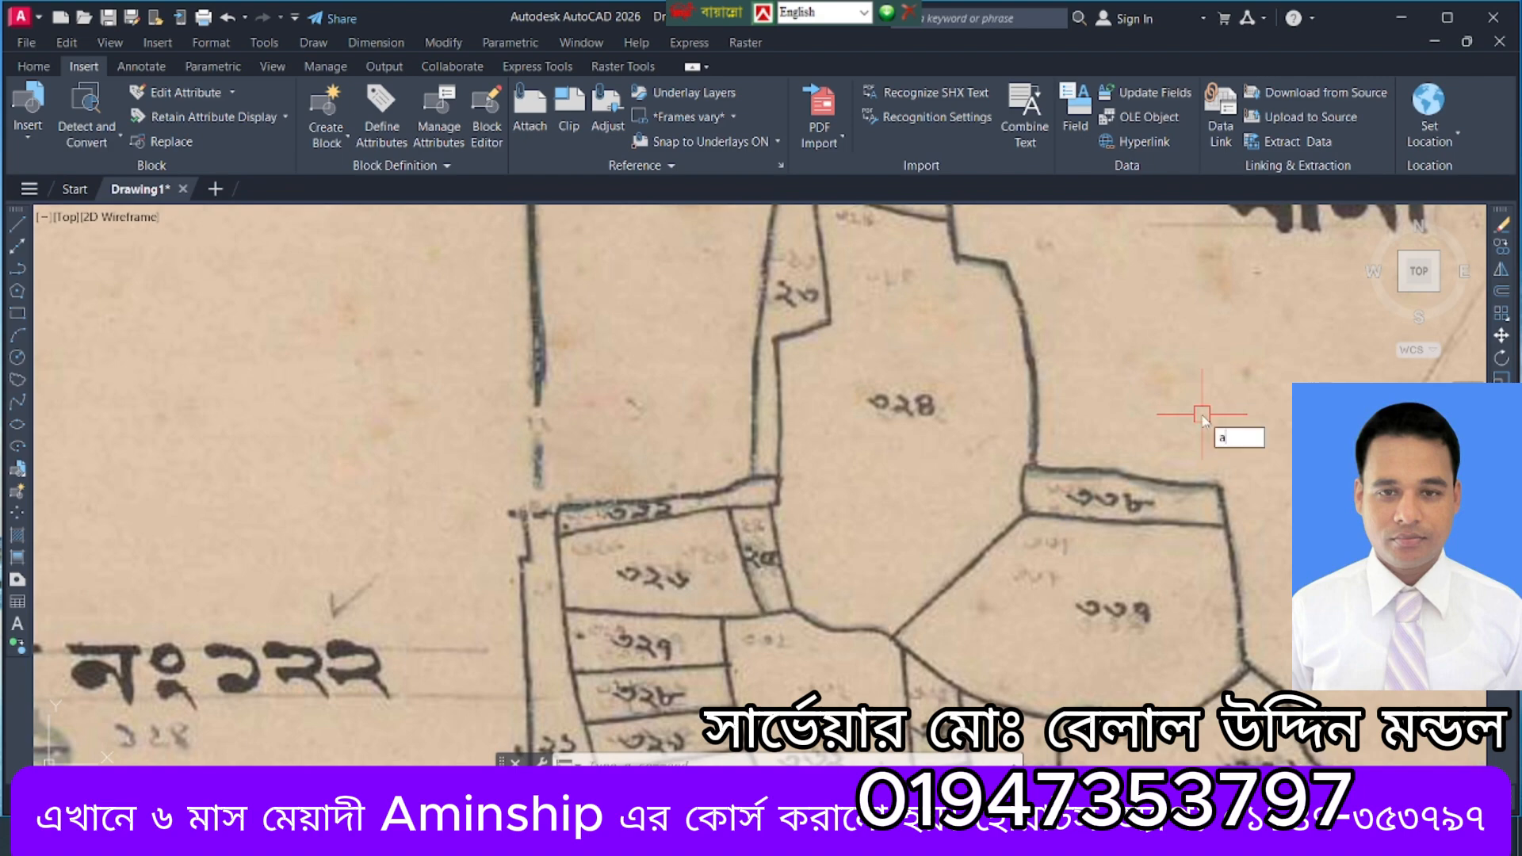
{"action": "type", "text": "P"}
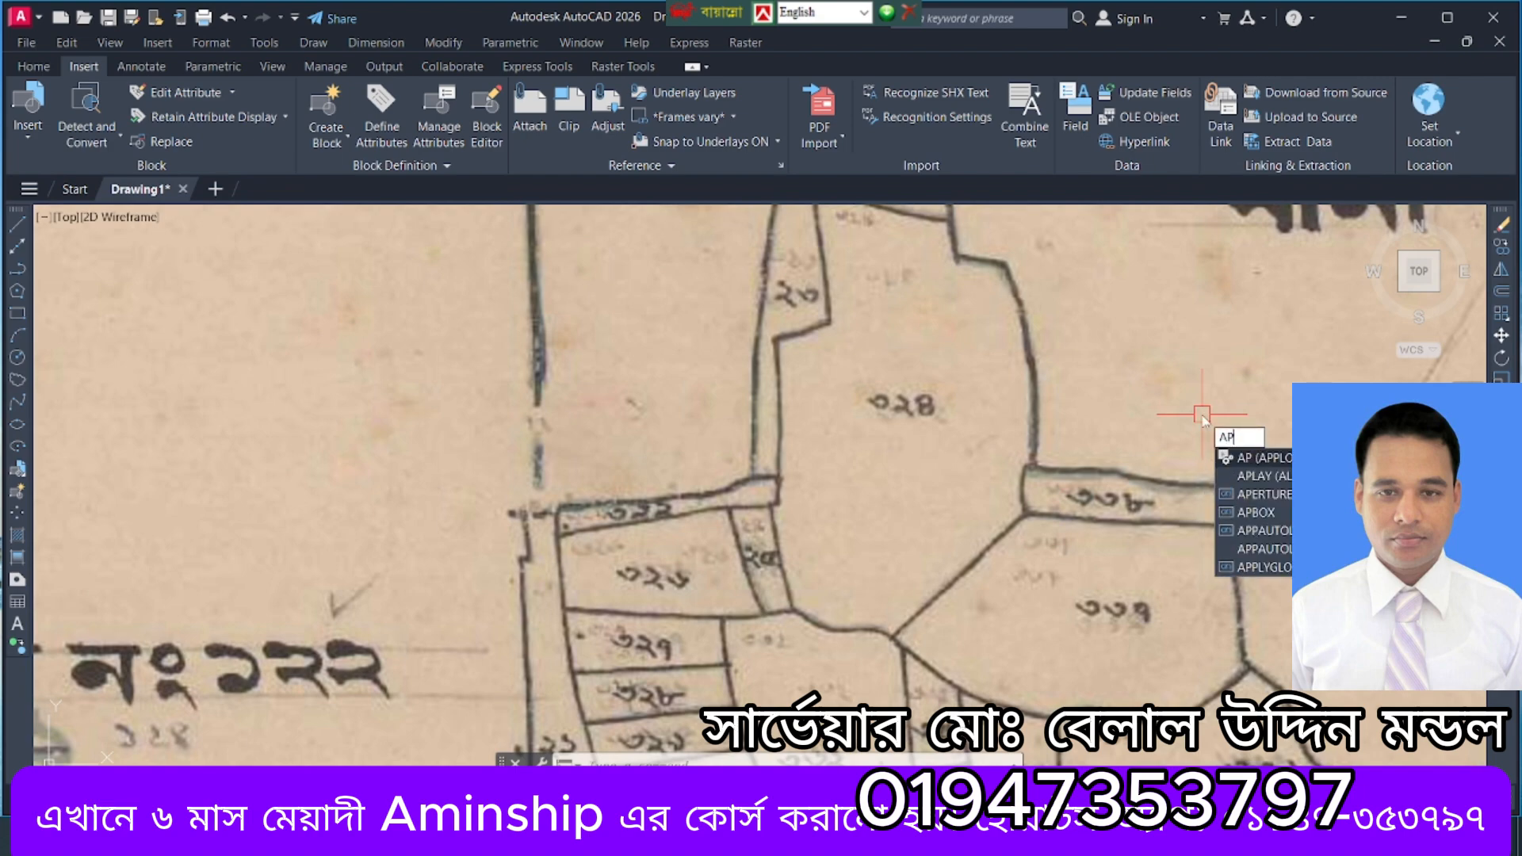
{"action": "key", "text": "Return"}
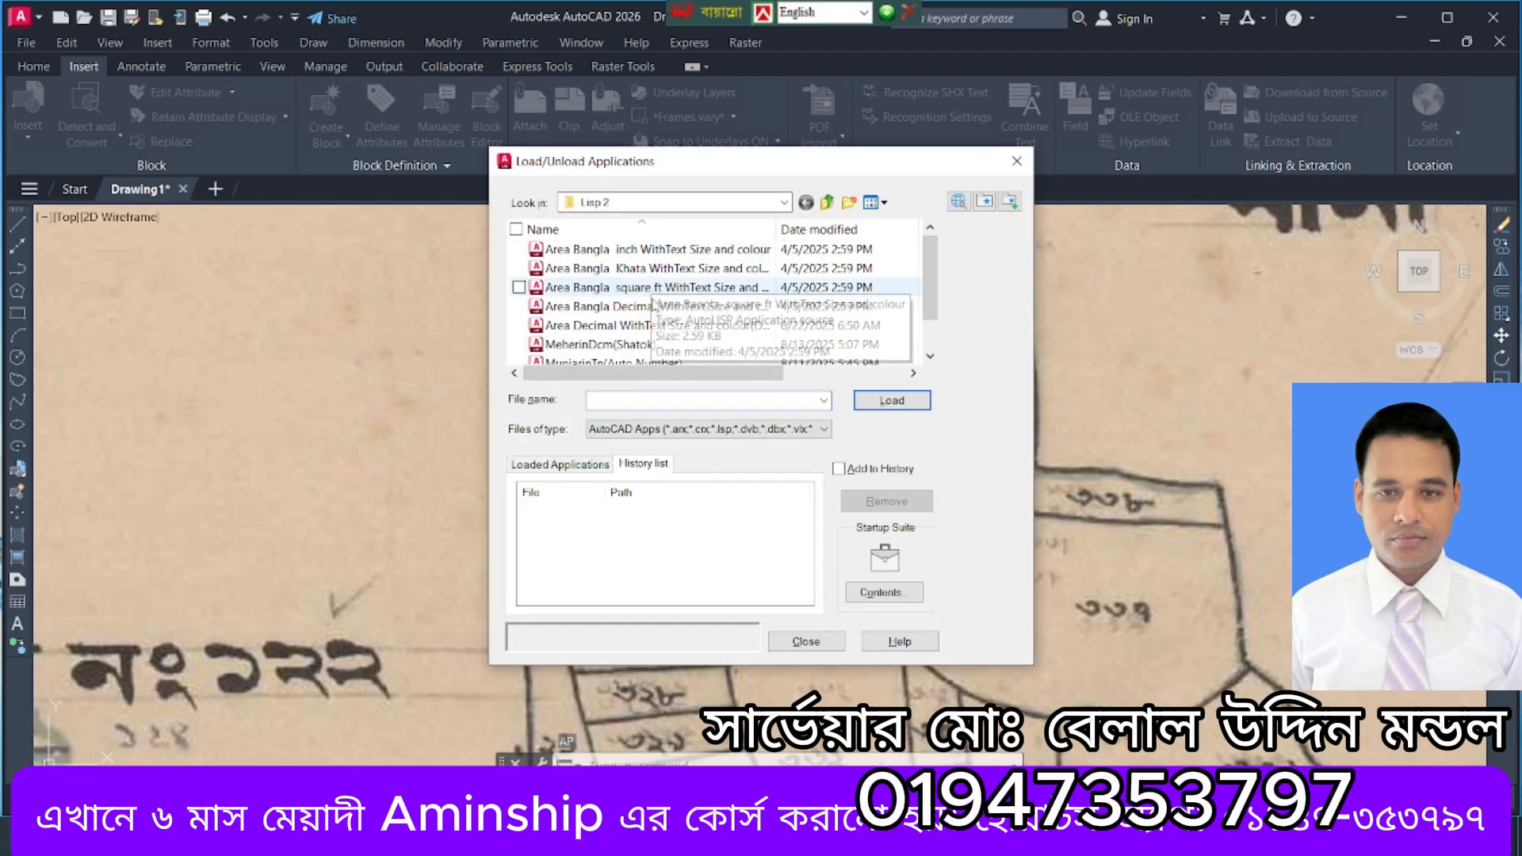
{"action": "scroll", "coordinate": [607, 341], "scroll_direction": "down", "scroll_amount": 1}
{"action": "double_click", "coordinate": [594, 326]}
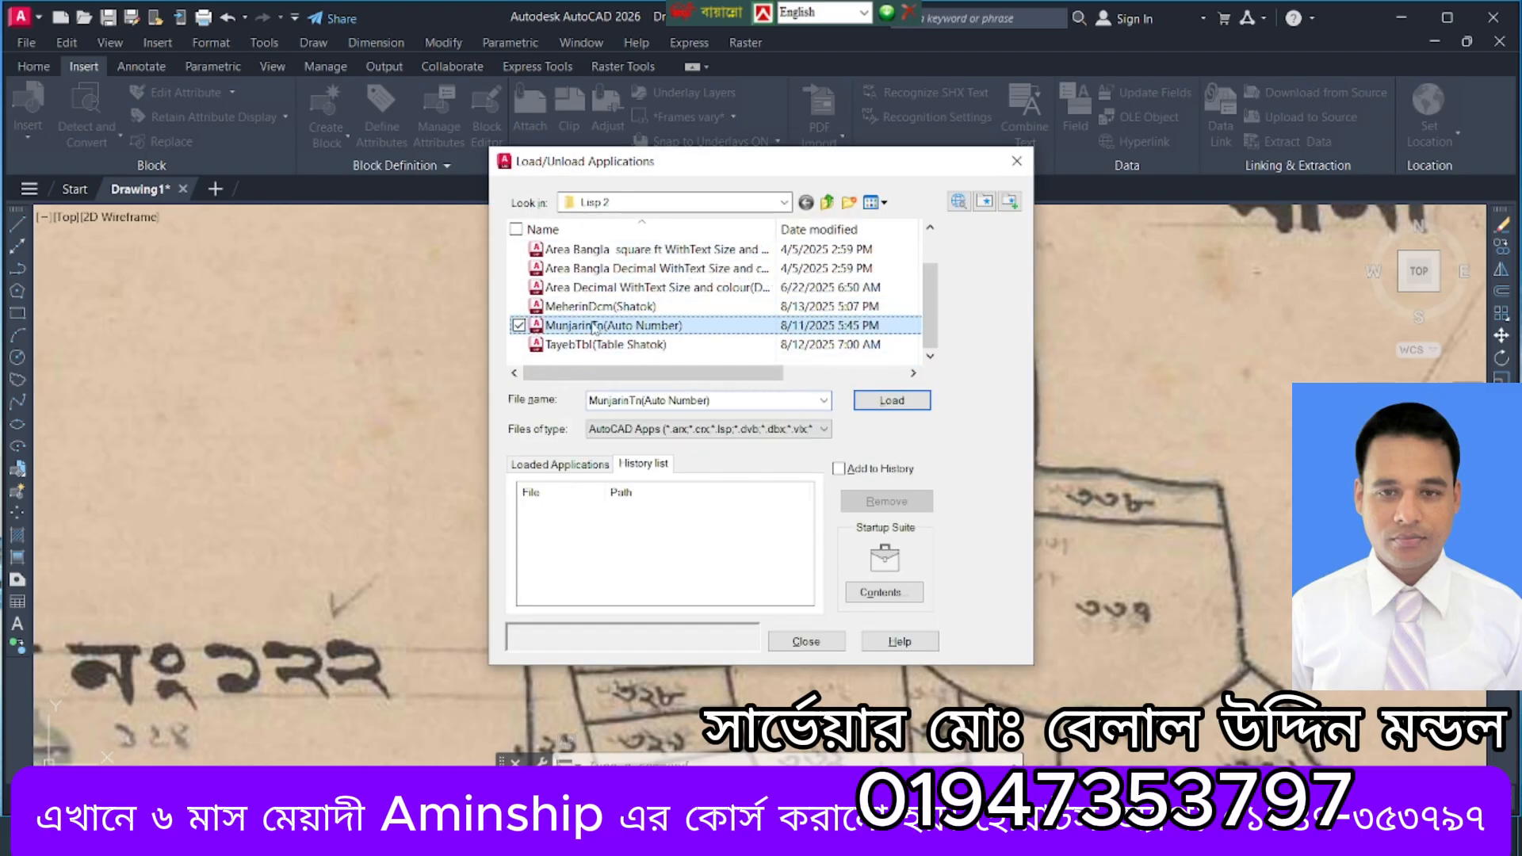
{"action": "left_click", "coordinate": [905, 407]}
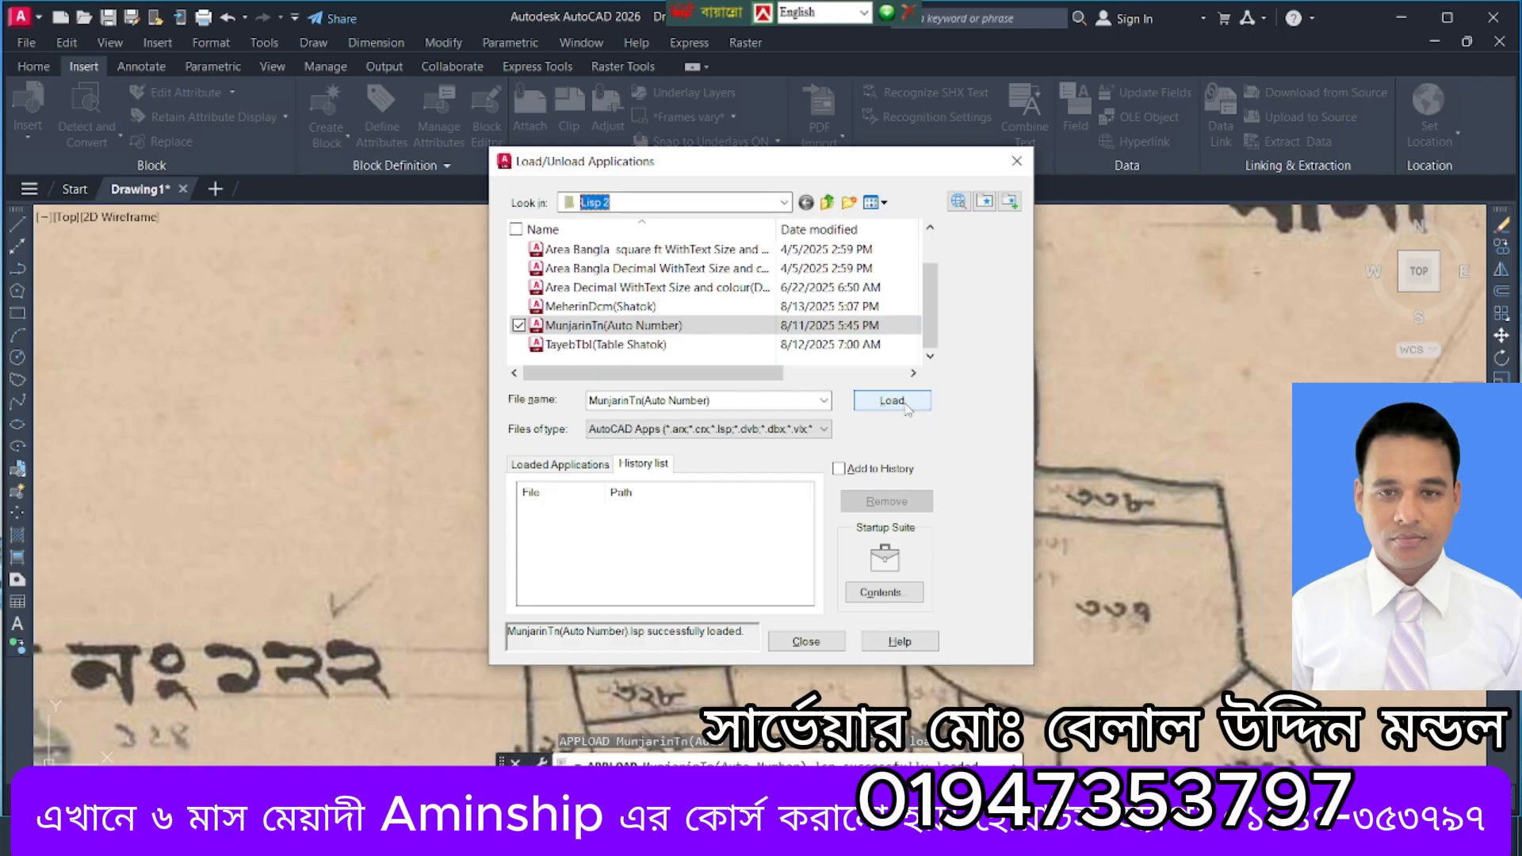
{"action": "left_click", "coordinate": [806, 643]}
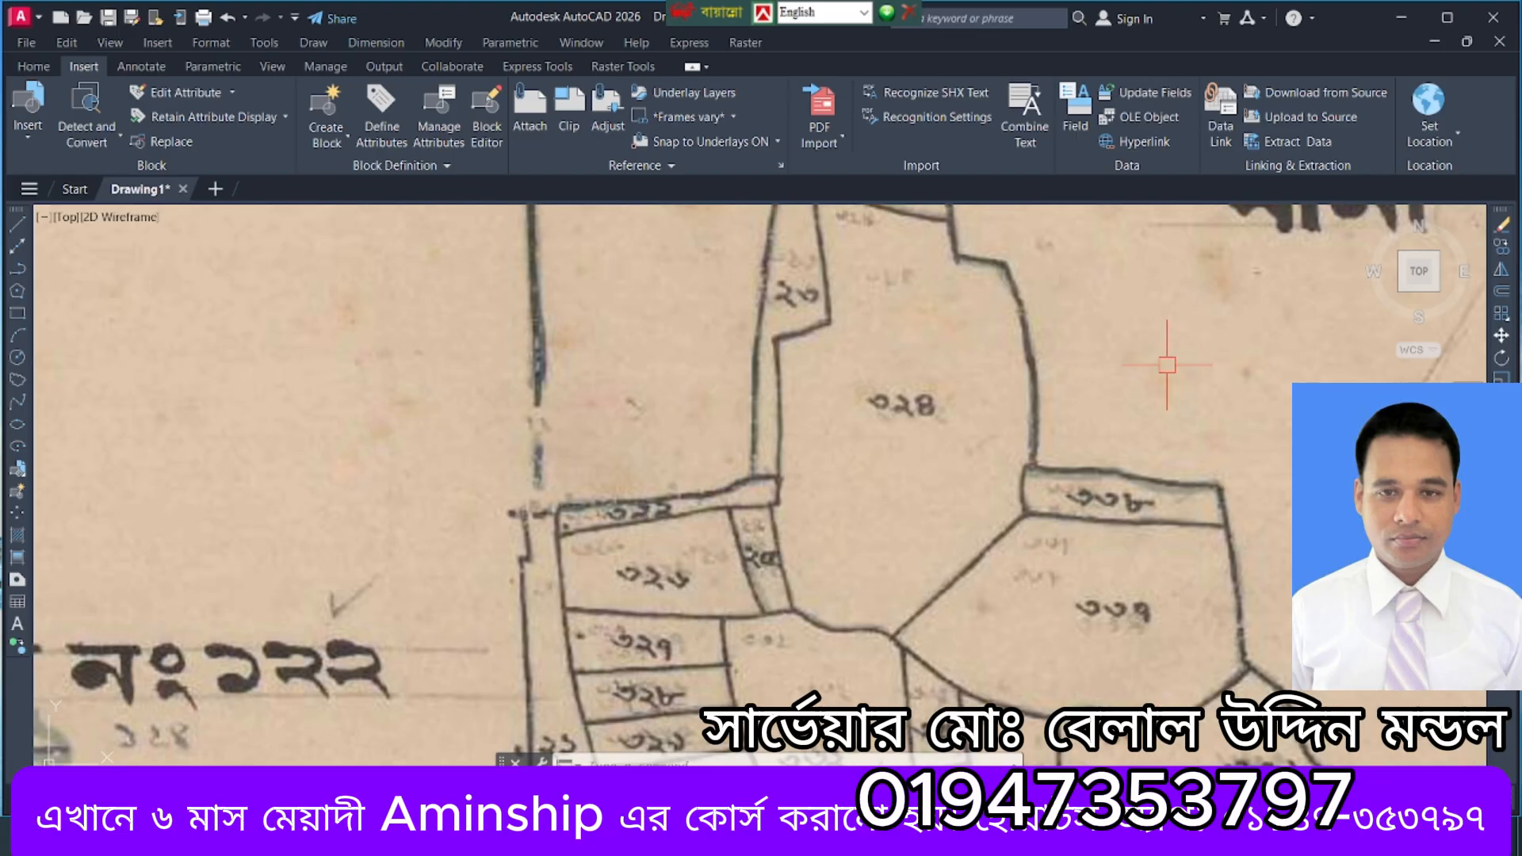
Start the MUNJARINTN numbering command and, with the Bijoy Classic keyboard layout, enter the prefix "Avi Gm-" (আর এস-).
{"action": "type", "text": "mun"}
{"action": "key", "text": "Return"}
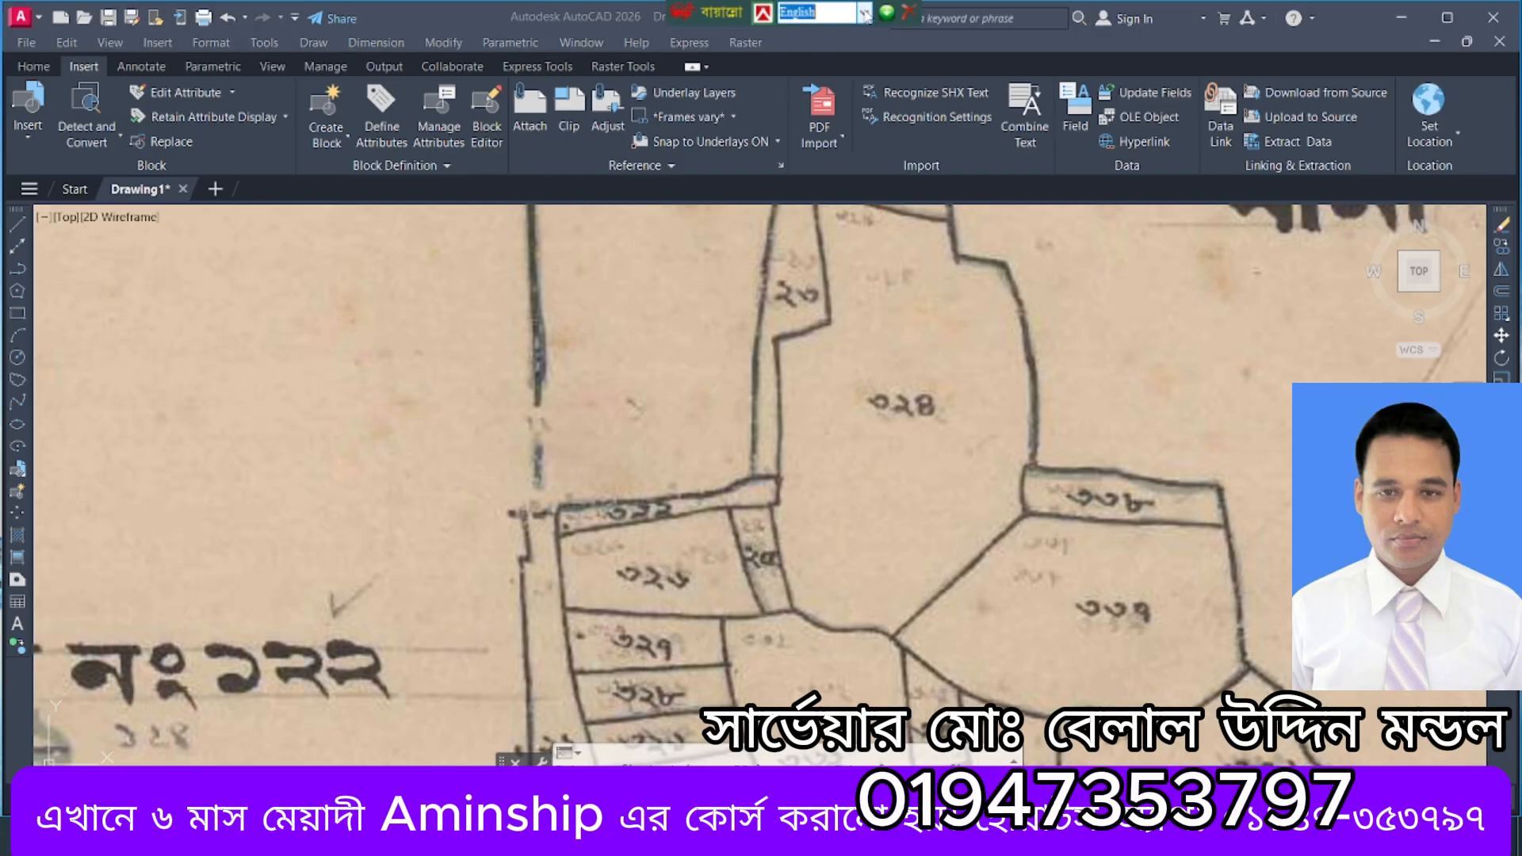
{"action": "left_click", "coordinate": [864, 14]}
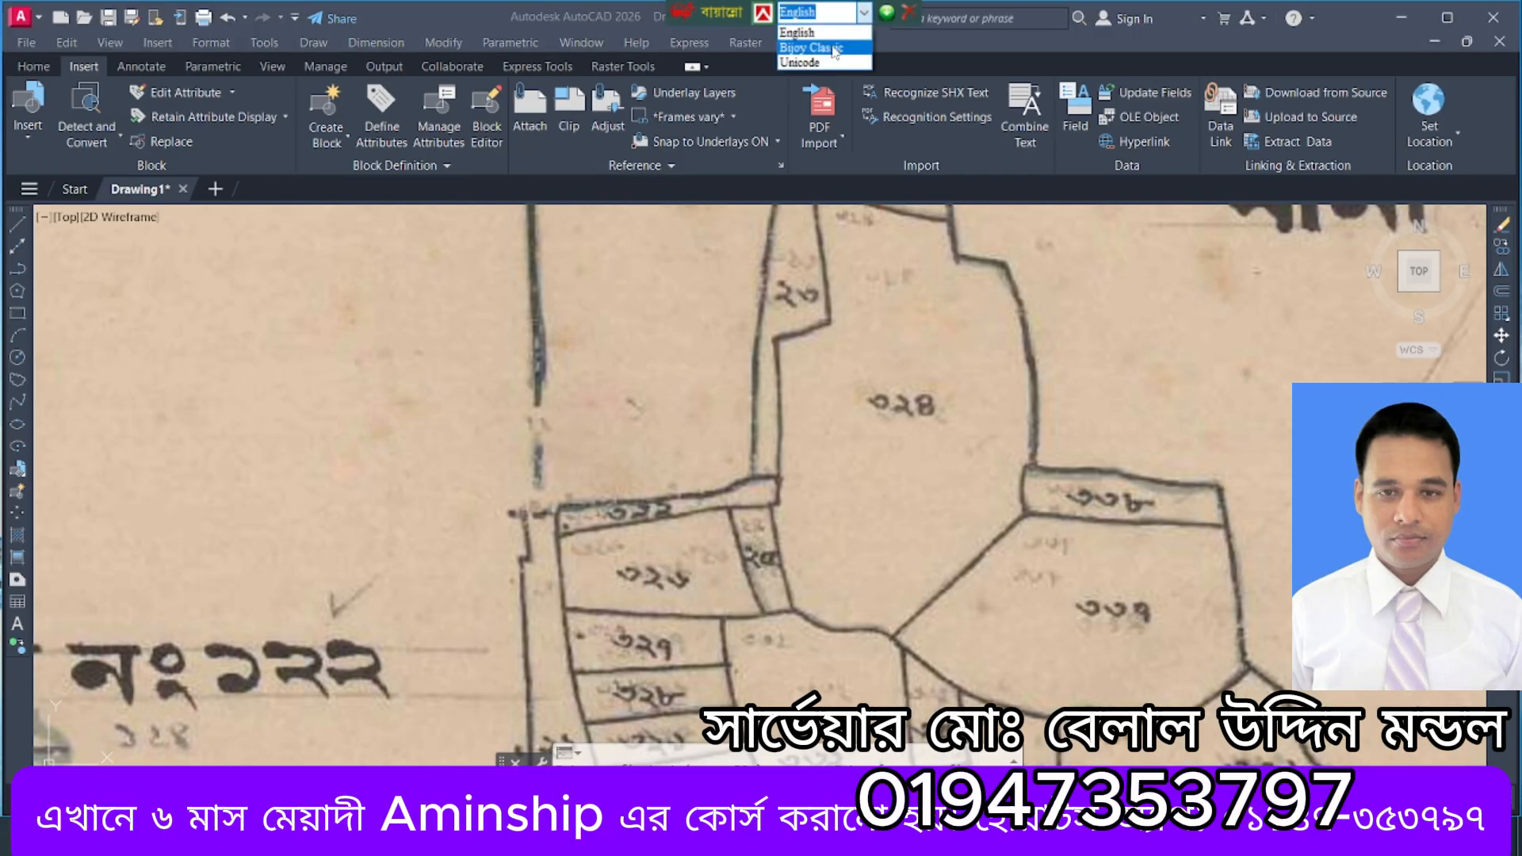
{"action": "left_click", "coordinate": [840, 46]}
{"action": "left_click", "coordinate": [954, 393]}
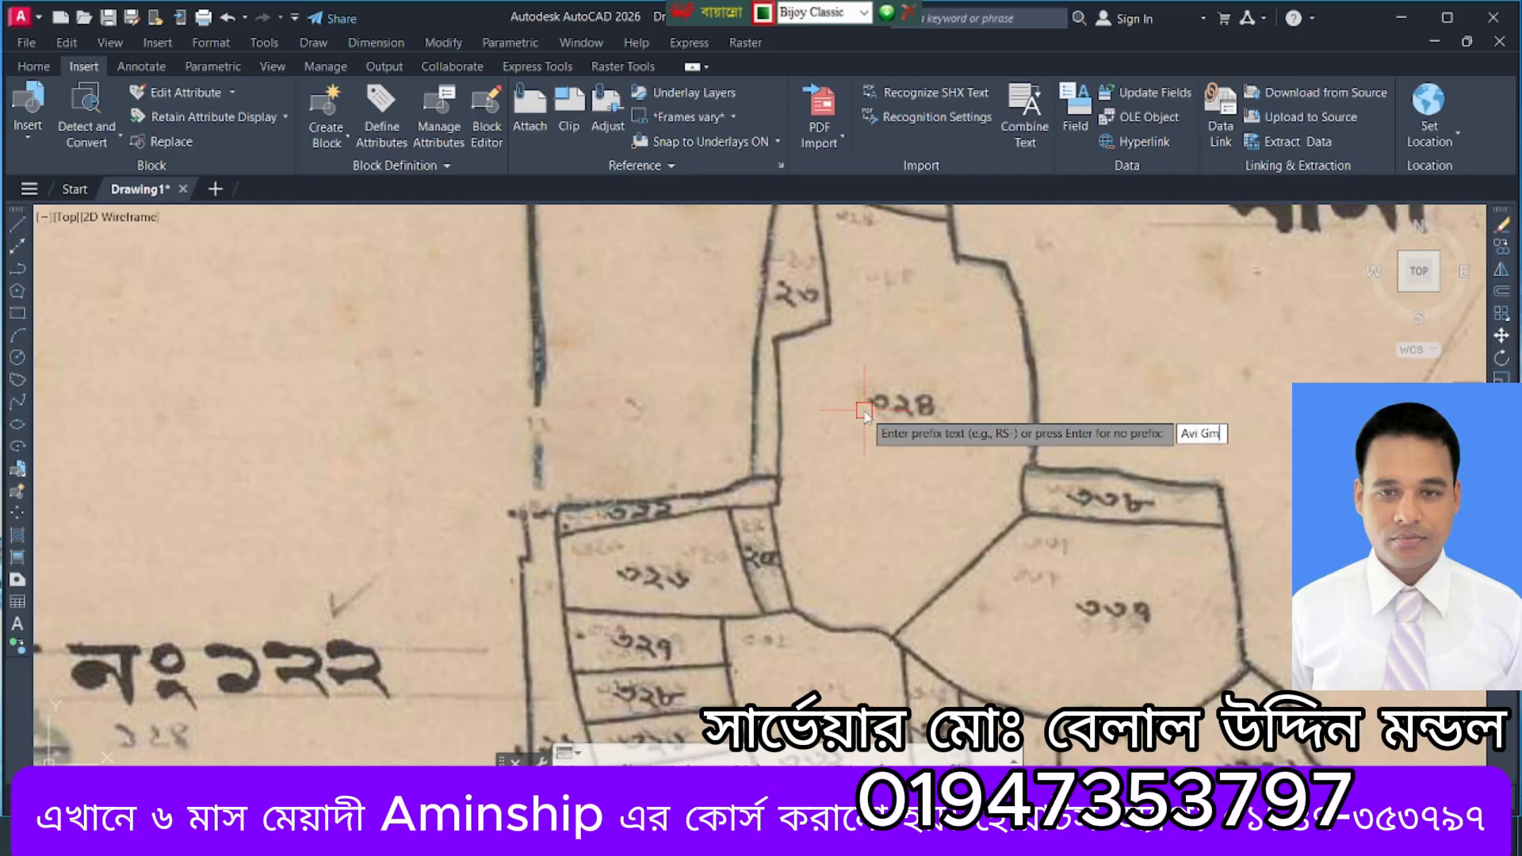
{"action": "type", "text": "Avi Gm-"}
{"action": "key", "text": "Return"}
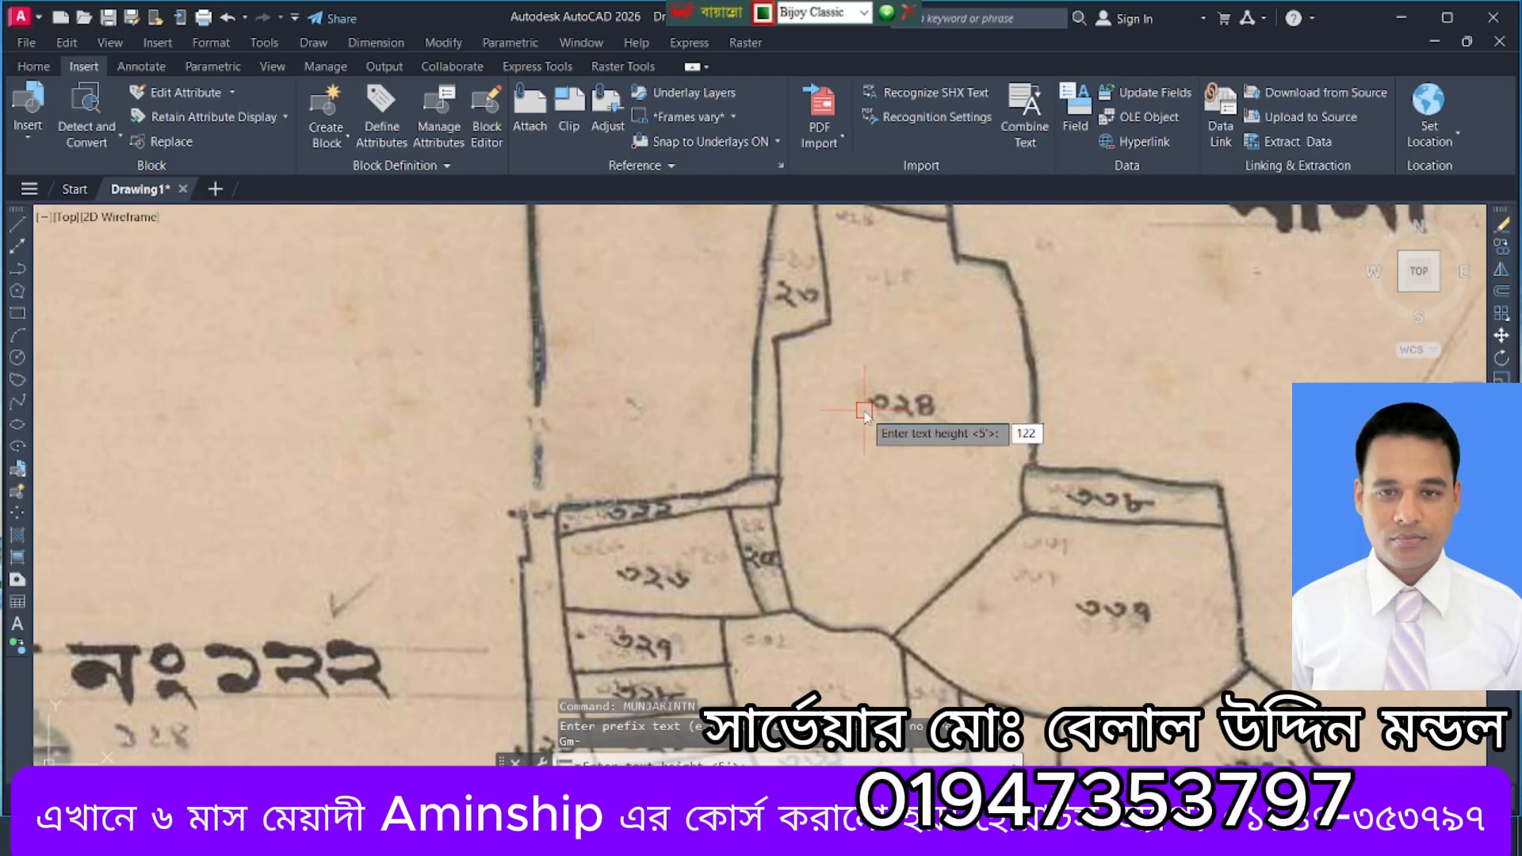
Set the number labels to text height 122, colour 5 (blue), an increment of 1 and a starting number of 324.
{"action": "key", "text": "Return"}
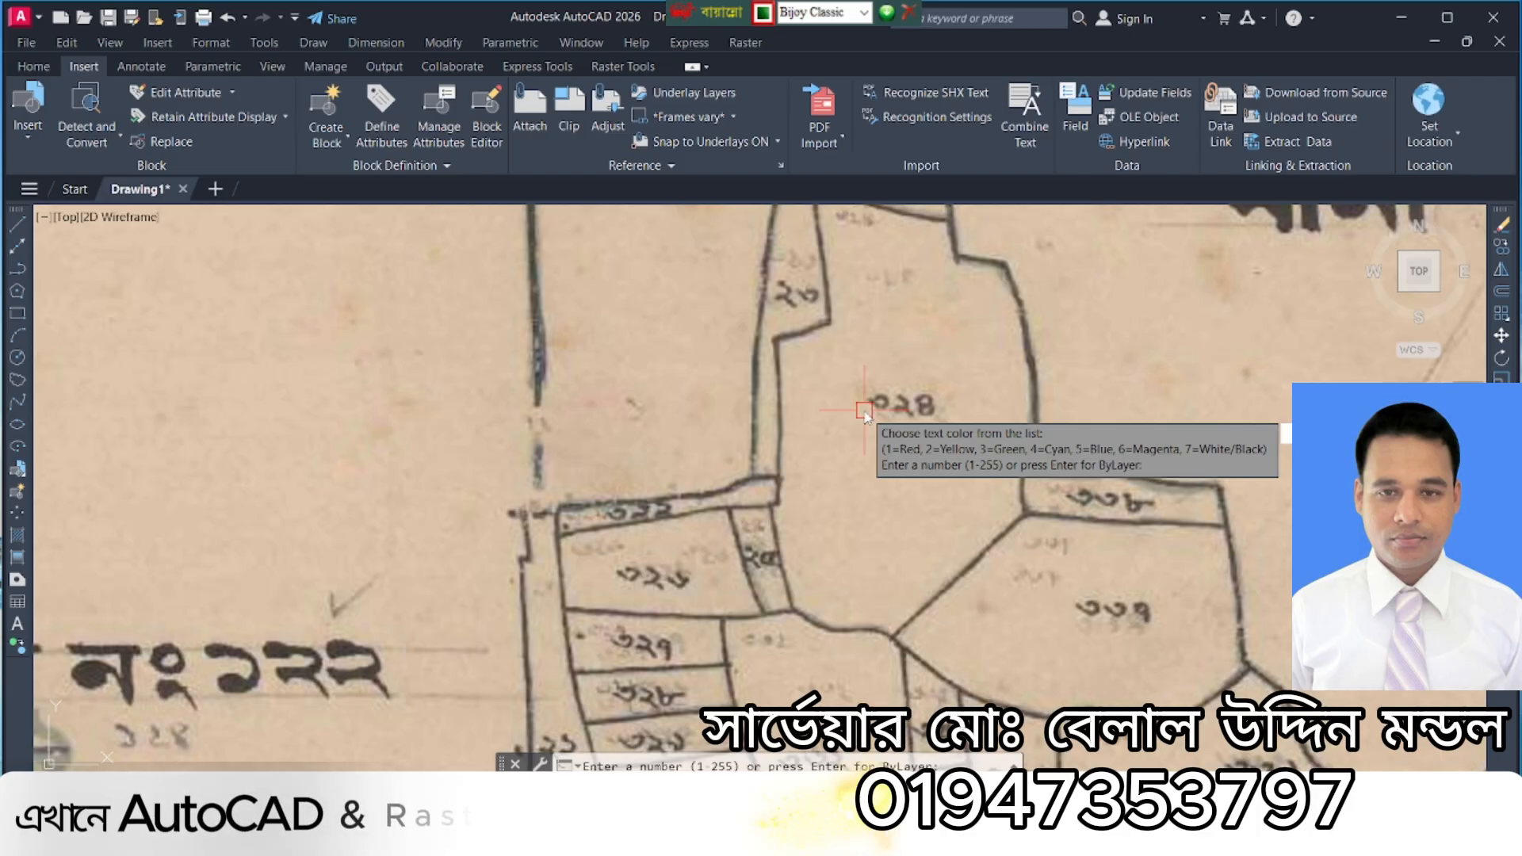
{"action": "key", "text": "Return"}
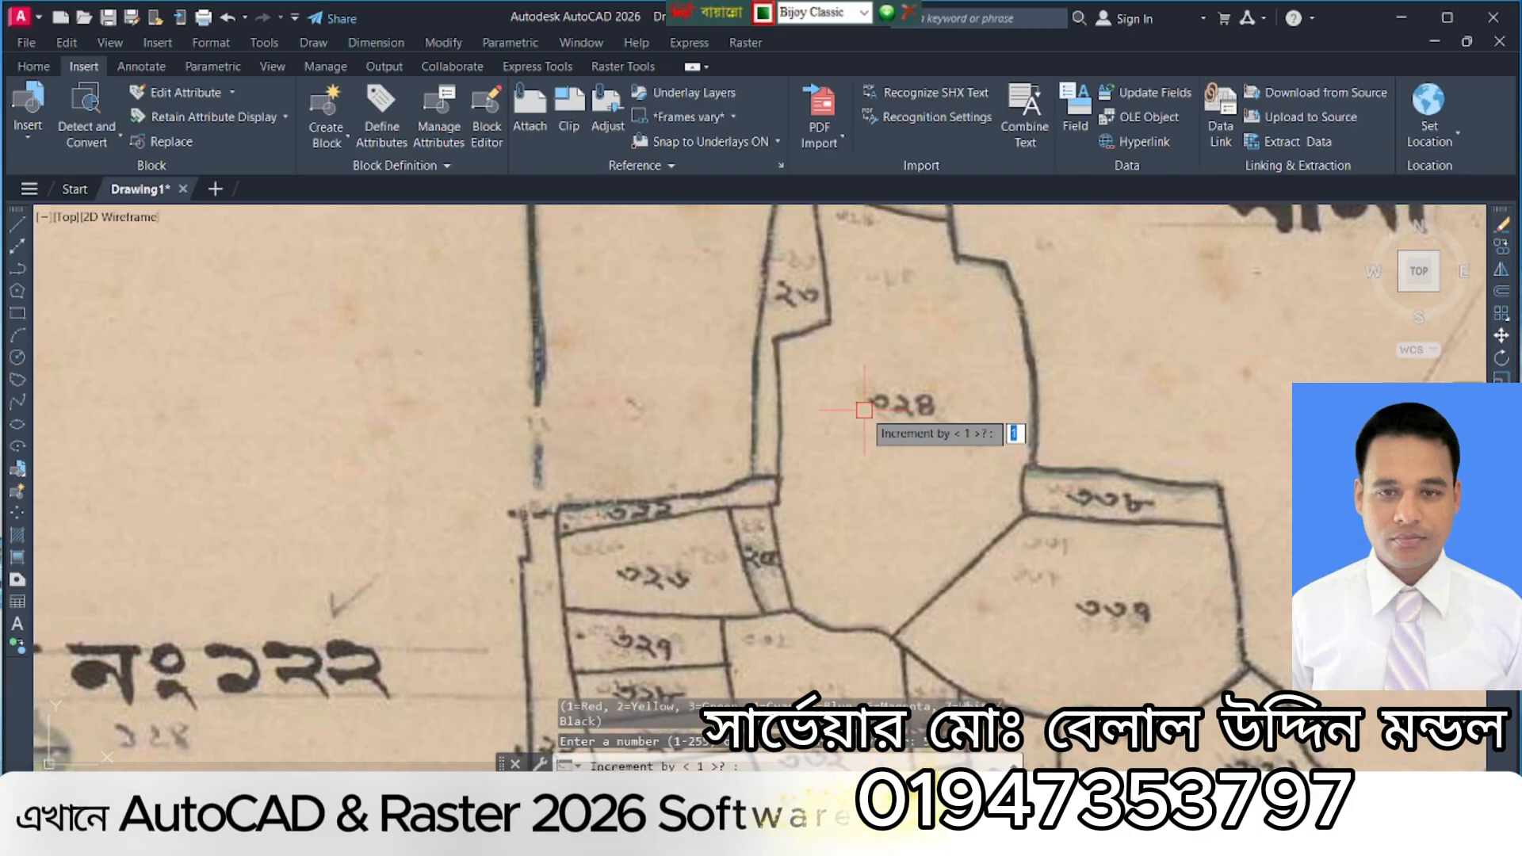
{"action": "key", "text": "Return"}
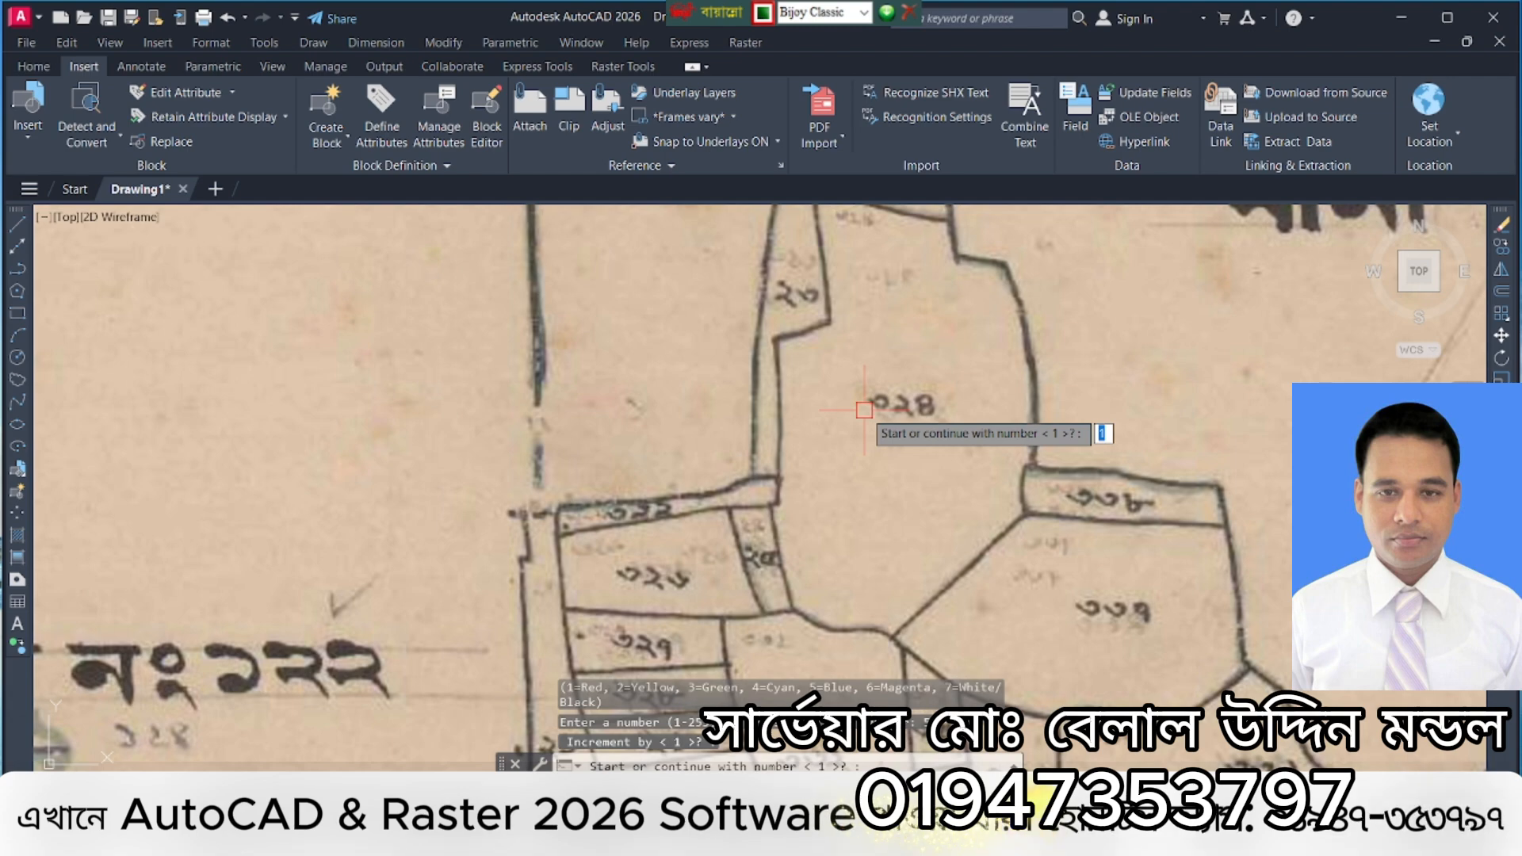
{"action": "type", "text": "324"}
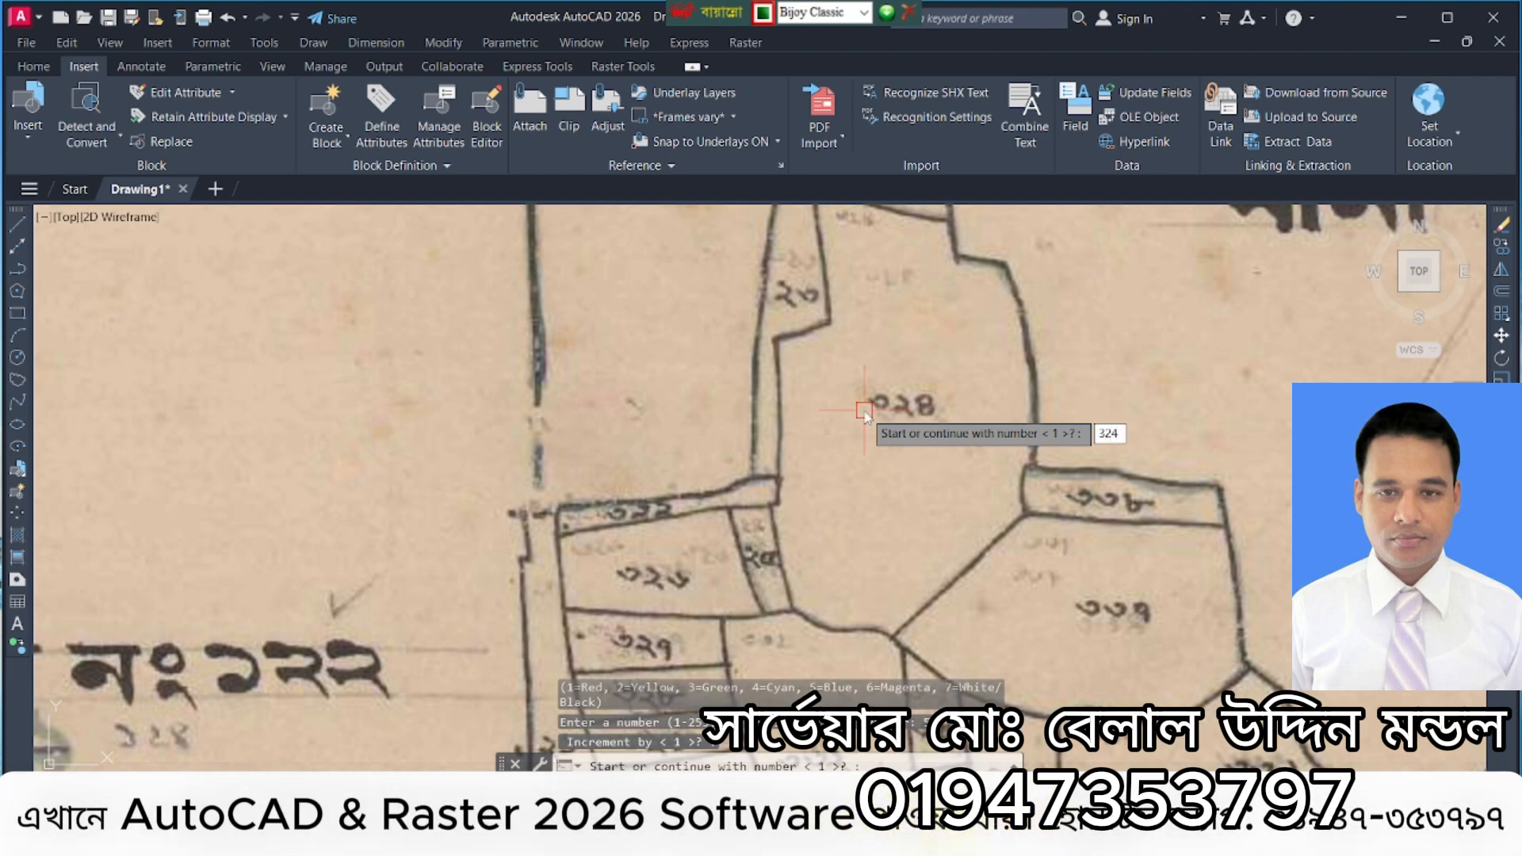
{"action": "key", "text": "Return"}
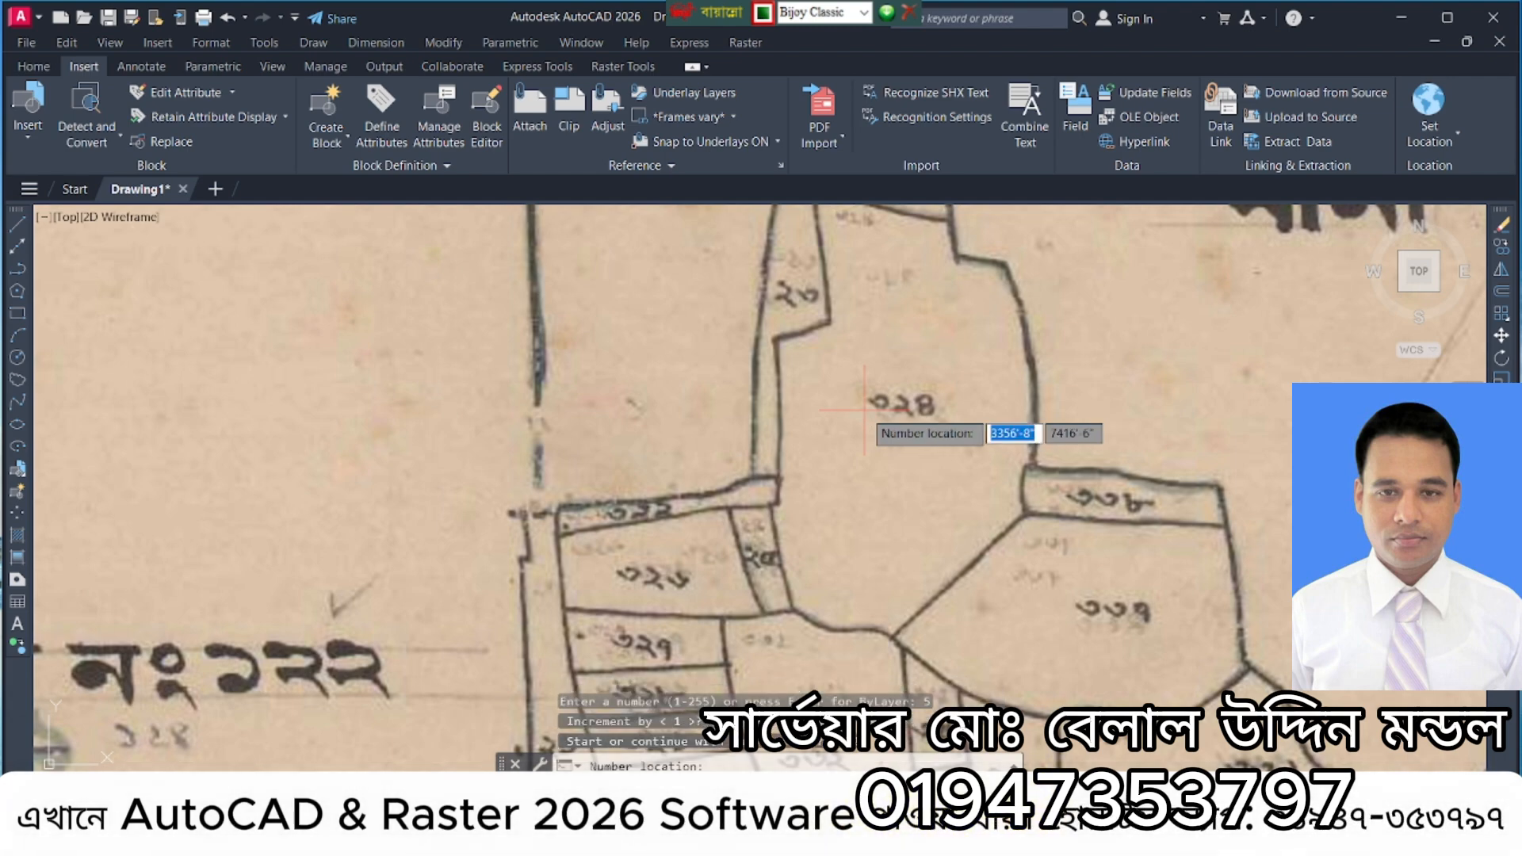
Place the number labels আর এস-৩২৪, ৩২৫ and ৩২৬ on the map's plots 324, 325 and 326.
{"action": "left_click", "coordinate": [904, 407]}
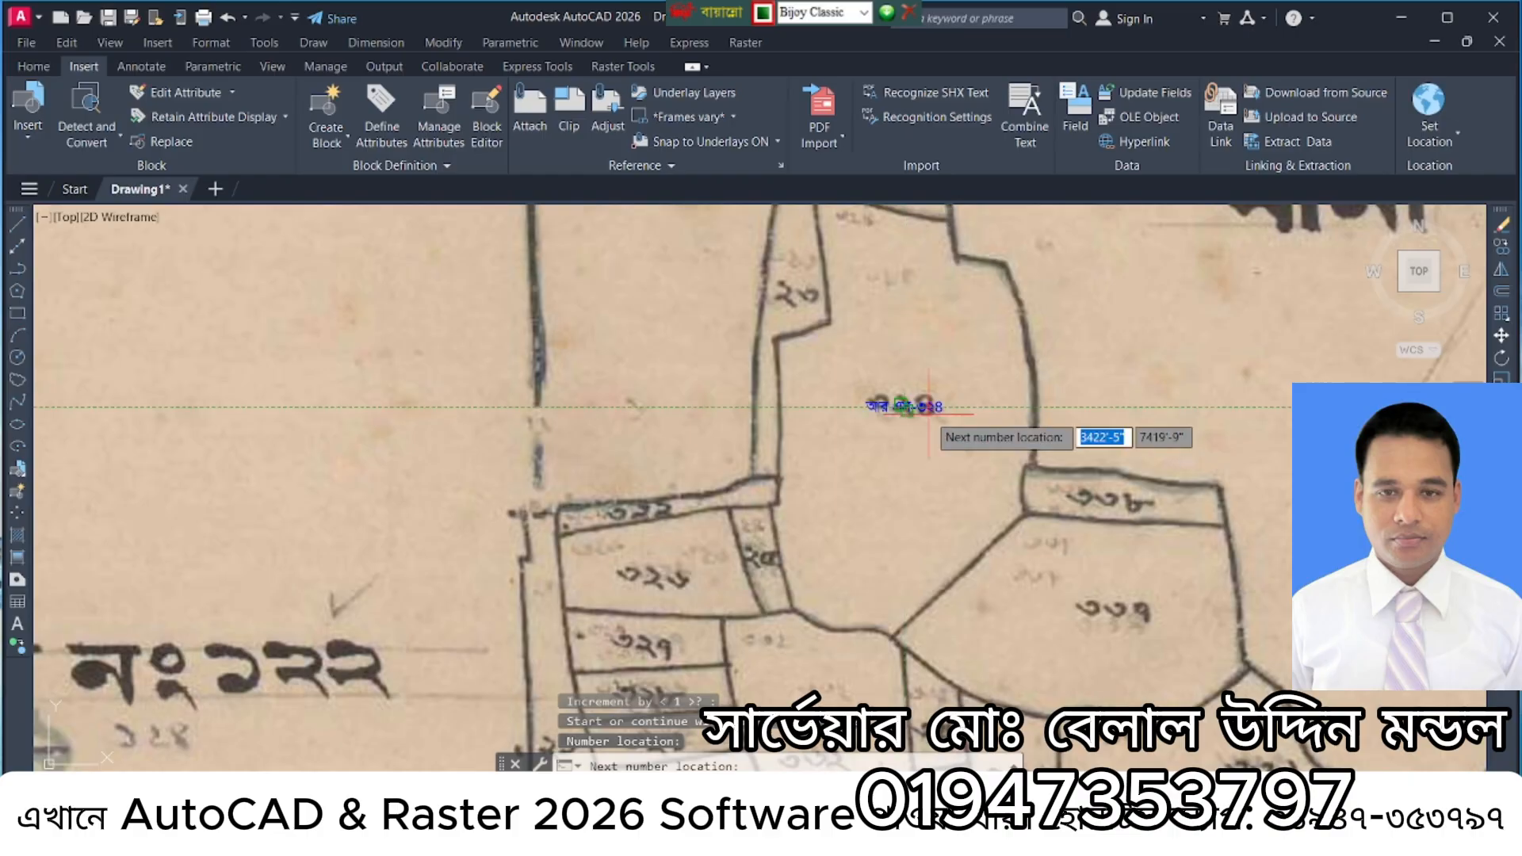
{"action": "scroll", "coordinate": [932, 413], "scroll_direction": "up", "scroll_amount": 6}
{"action": "scroll", "coordinate": [979, 327], "scroll_direction": "down", "scroll_amount": 4}
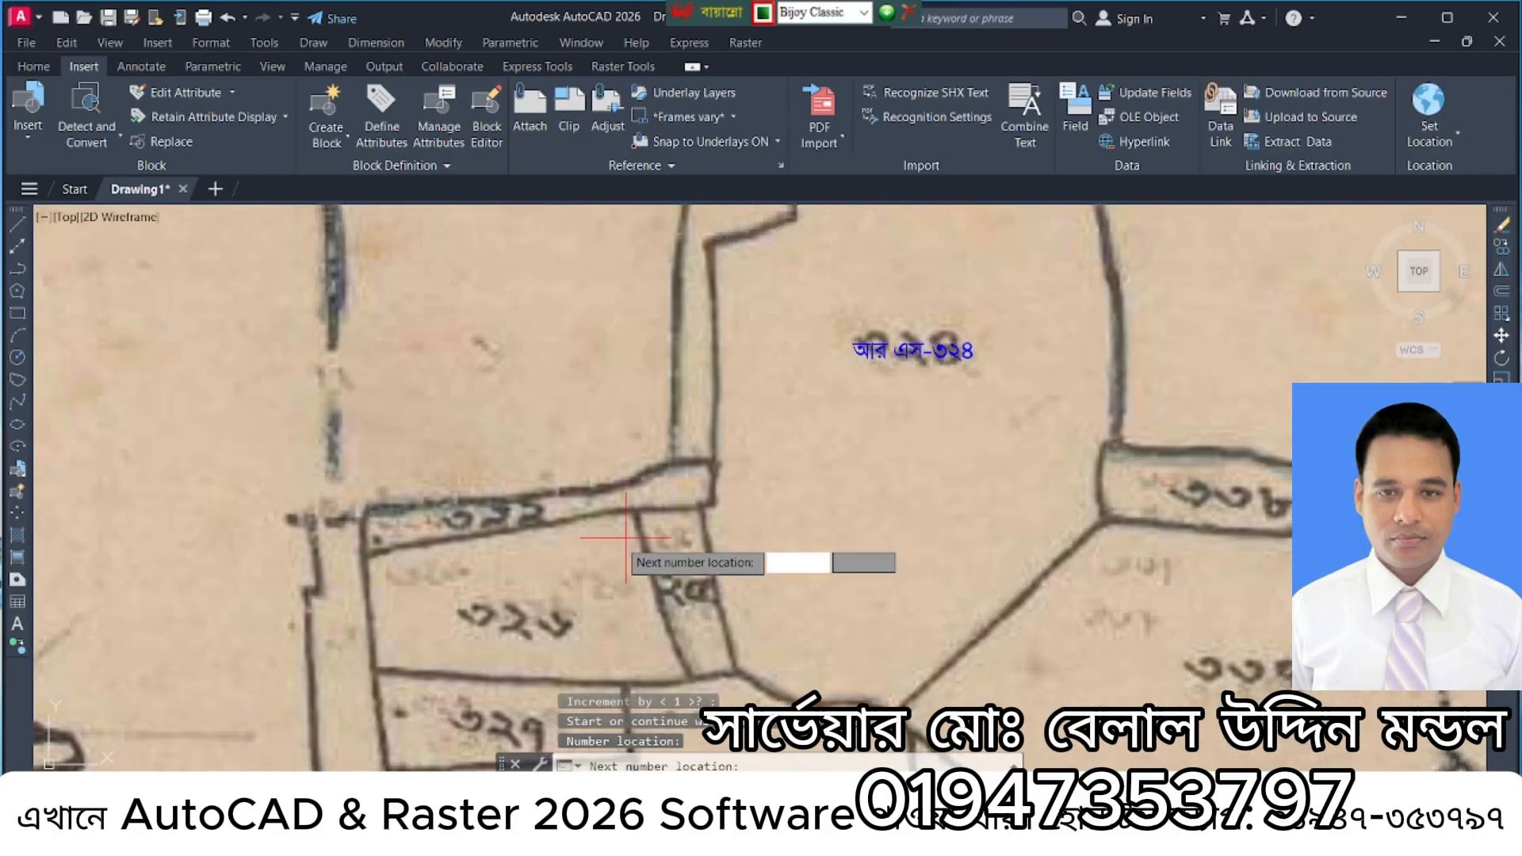
{"action": "left_click", "coordinate": [684, 590]}
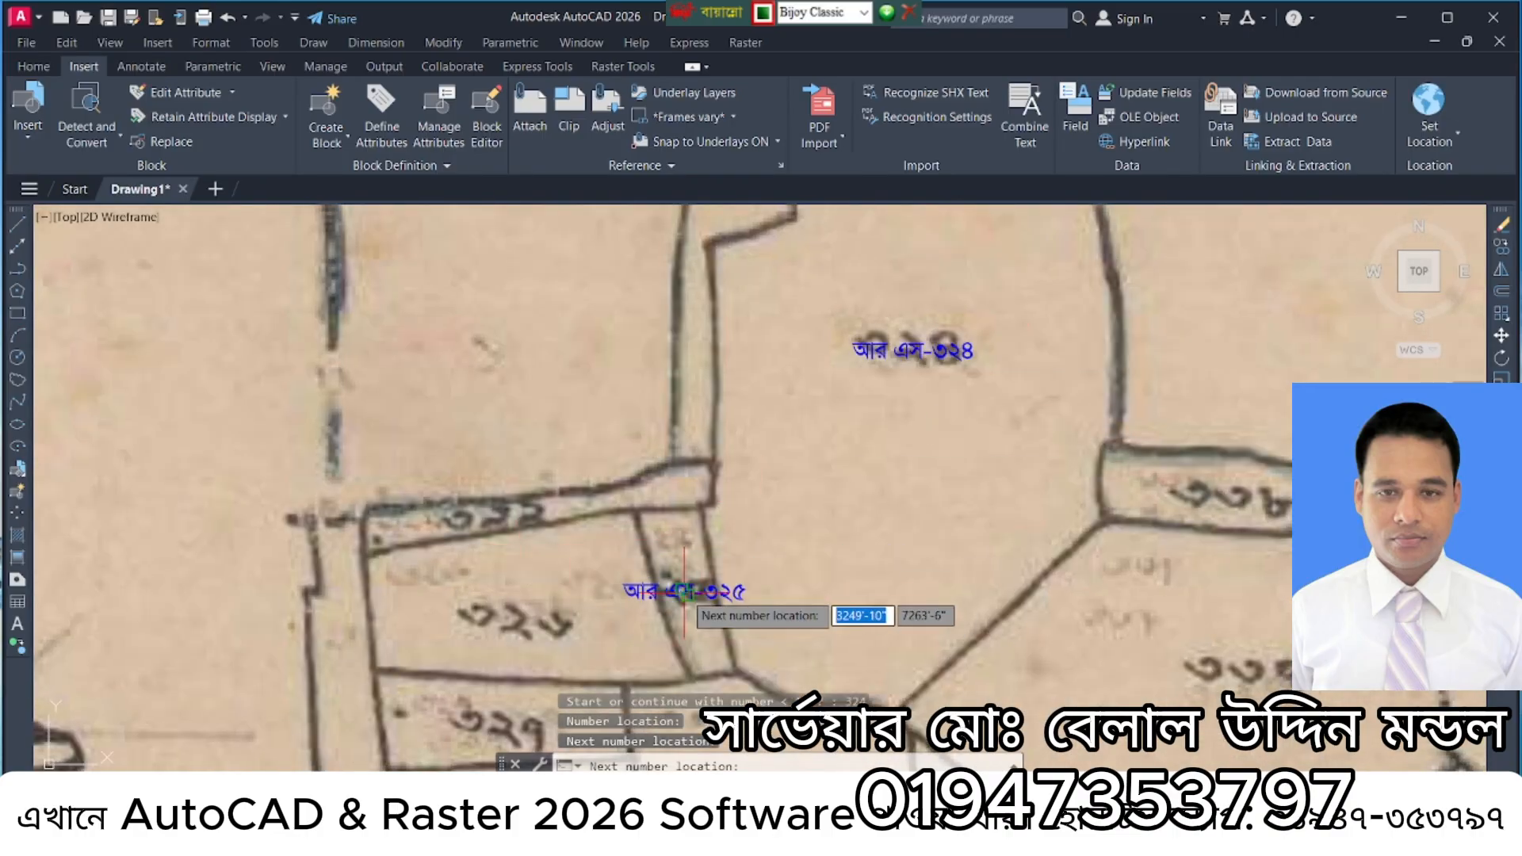
{"action": "left_click", "coordinate": [525, 614]}
Place the number labels আর এস-৩২৭, ৩২৮ and ৩২৯ on the three plots below plot 326.
{"action": "scroll", "coordinate": [876, 341], "scroll_direction": "down", "scroll_amount": 4}
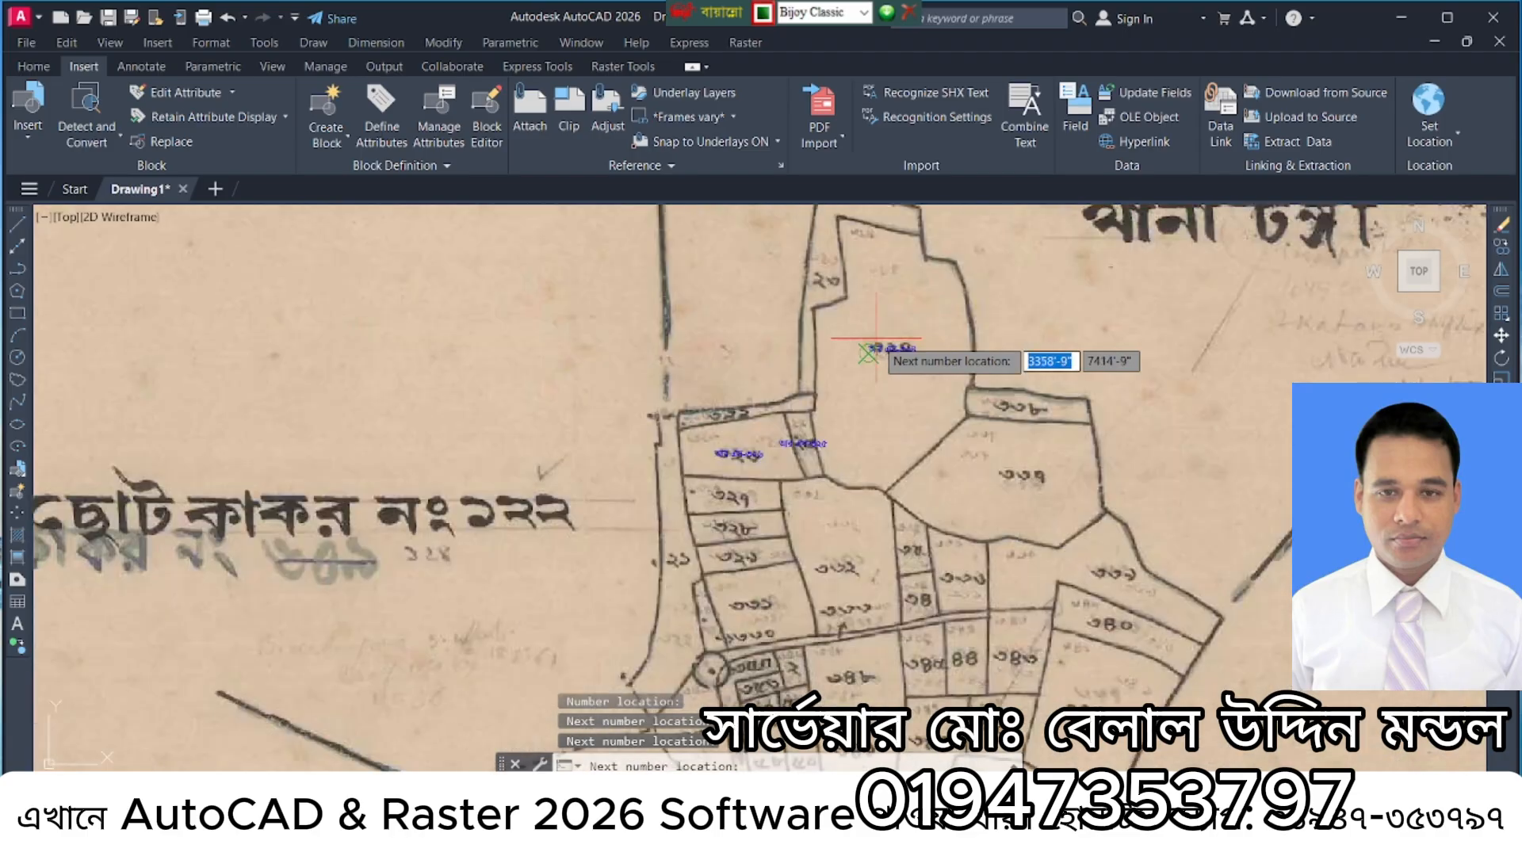
{"action": "scroll", "coordinate": [749, 539], "scroll_direction": "up", "scroll_amount": 4}
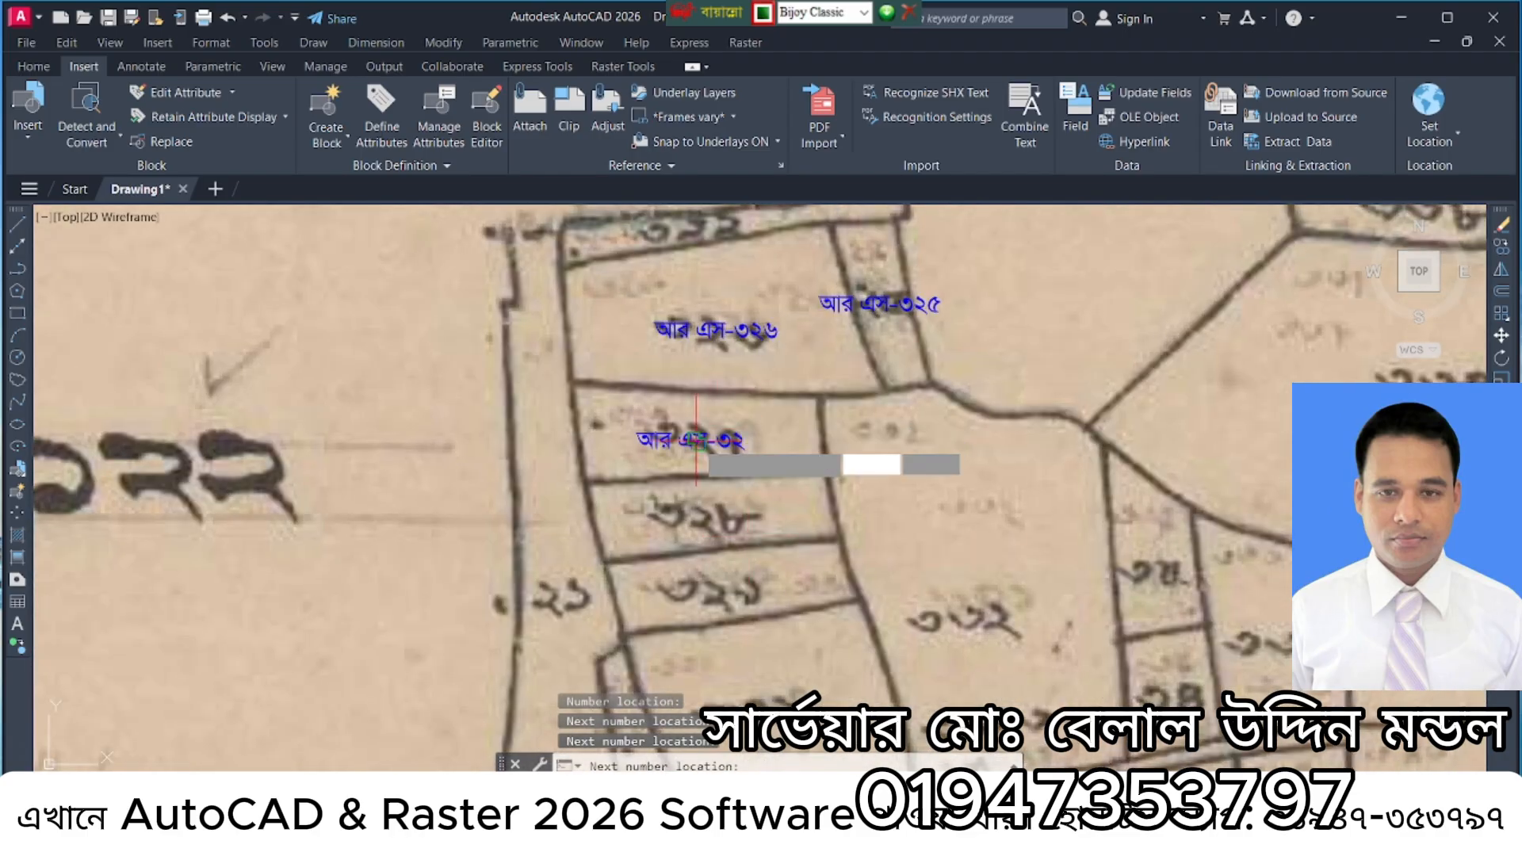
{"action": "left_click", "coordinate": [696, 440]}
{"action": "left_click", "coordinate": [696, 521]}
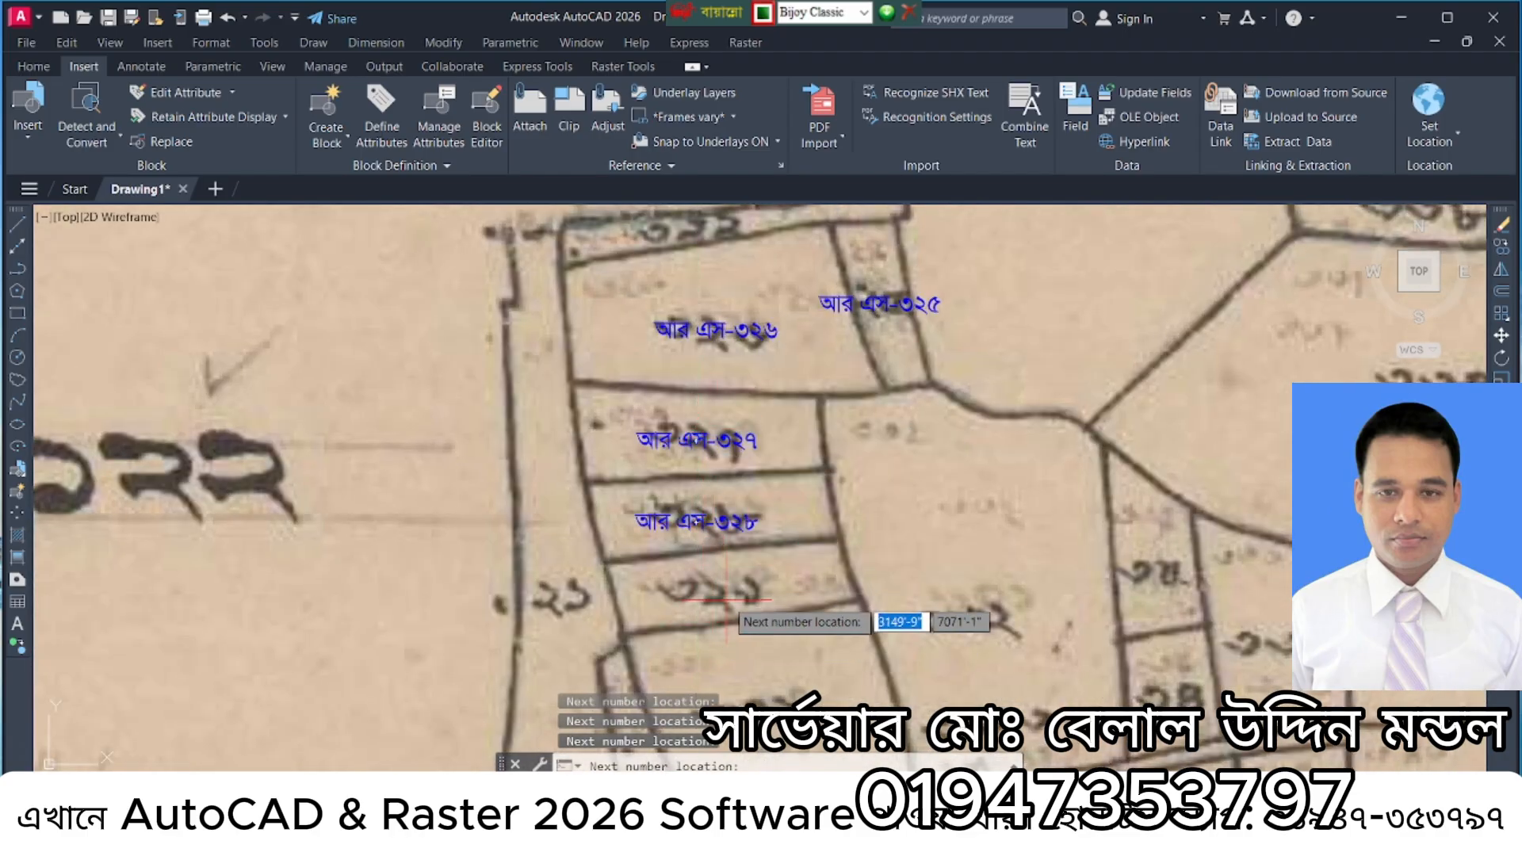
{"action": "left_click", "coordinate": [726, 600]}
{"action": "scroll", "coordinate": [830, 475], "scroll_direction": "down", "scroll_amount": 2}
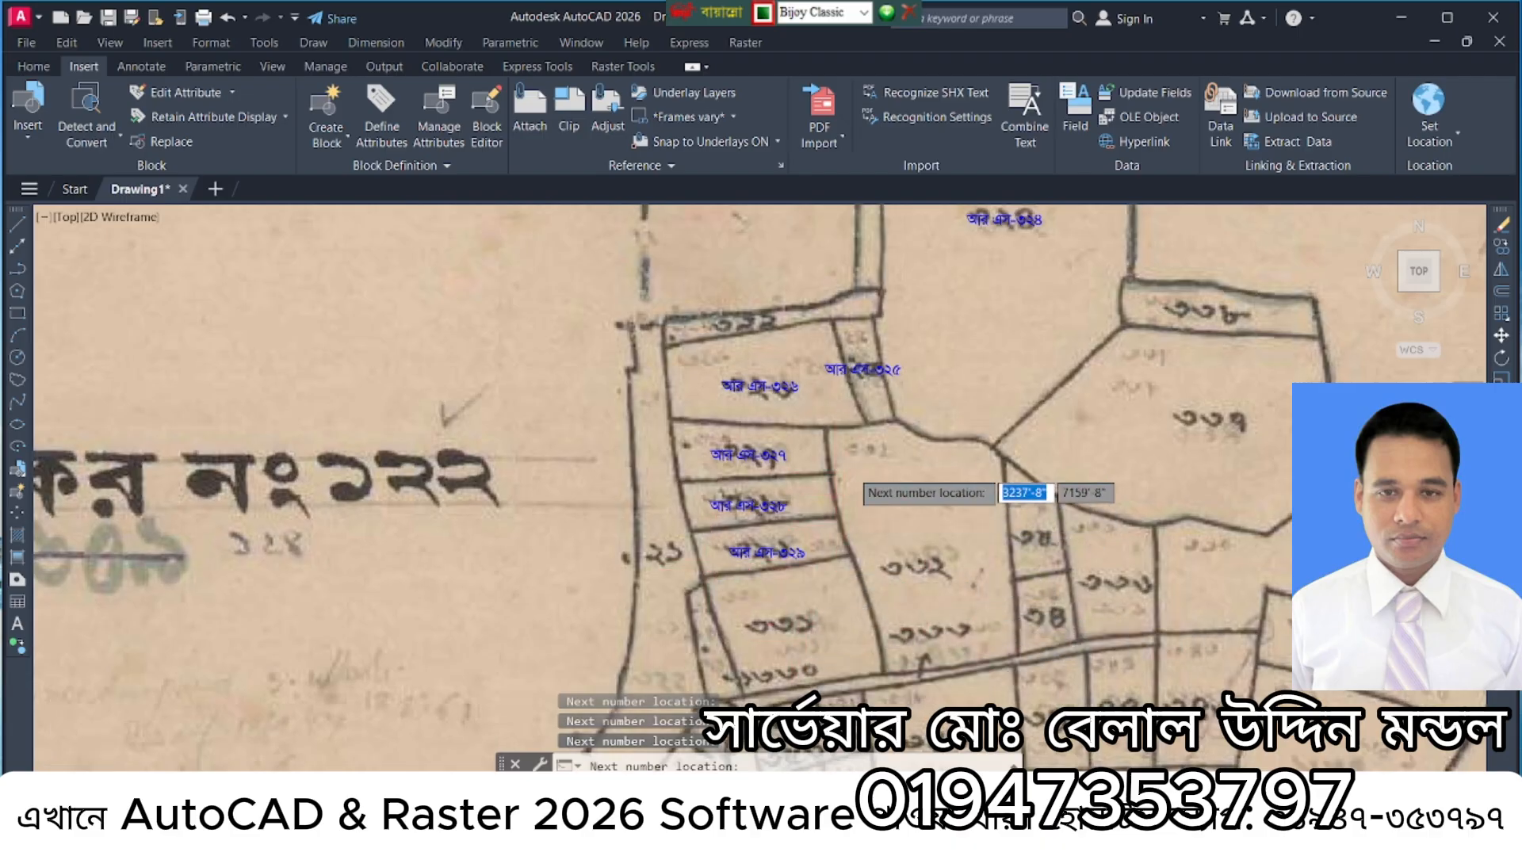
Place the number labels আর এস-৩৩০ and ৩৩১ on the narrow strip west of plot 331 and on plot 331.
{"action": "scroll", "coordinate": [851, 469], "scroll_direction": "down", "scroll_amount": 4}
{"action": "scroll", "coordinate": [974, 618], "scroll_direction": "up", "scroll_amount": 4}
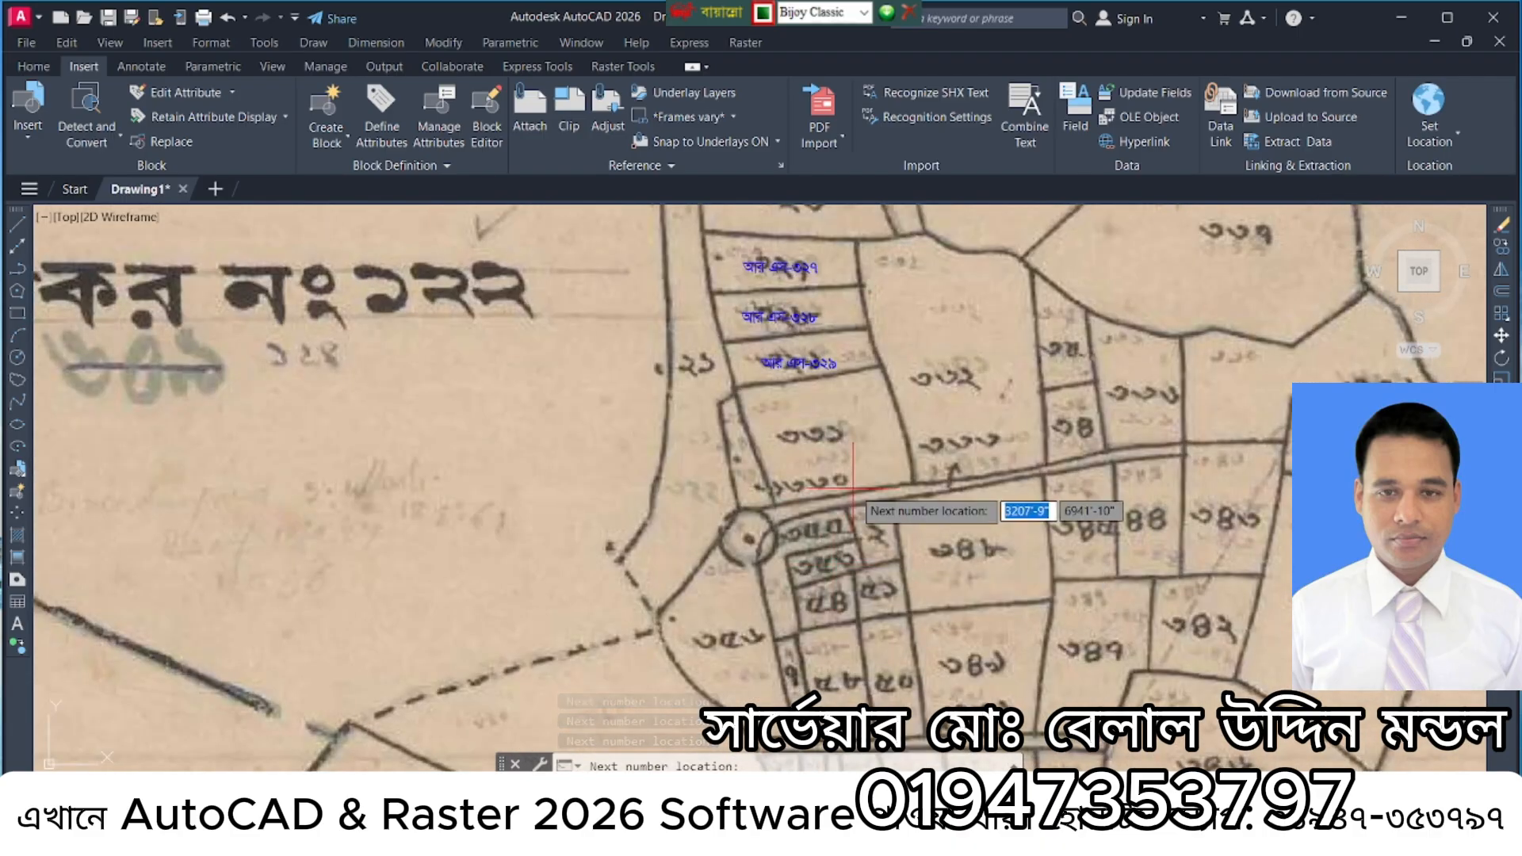
{"action": "scroll", "coordinate": [852, 487], "scroll_direction": "up", "scroll_amount": 4}
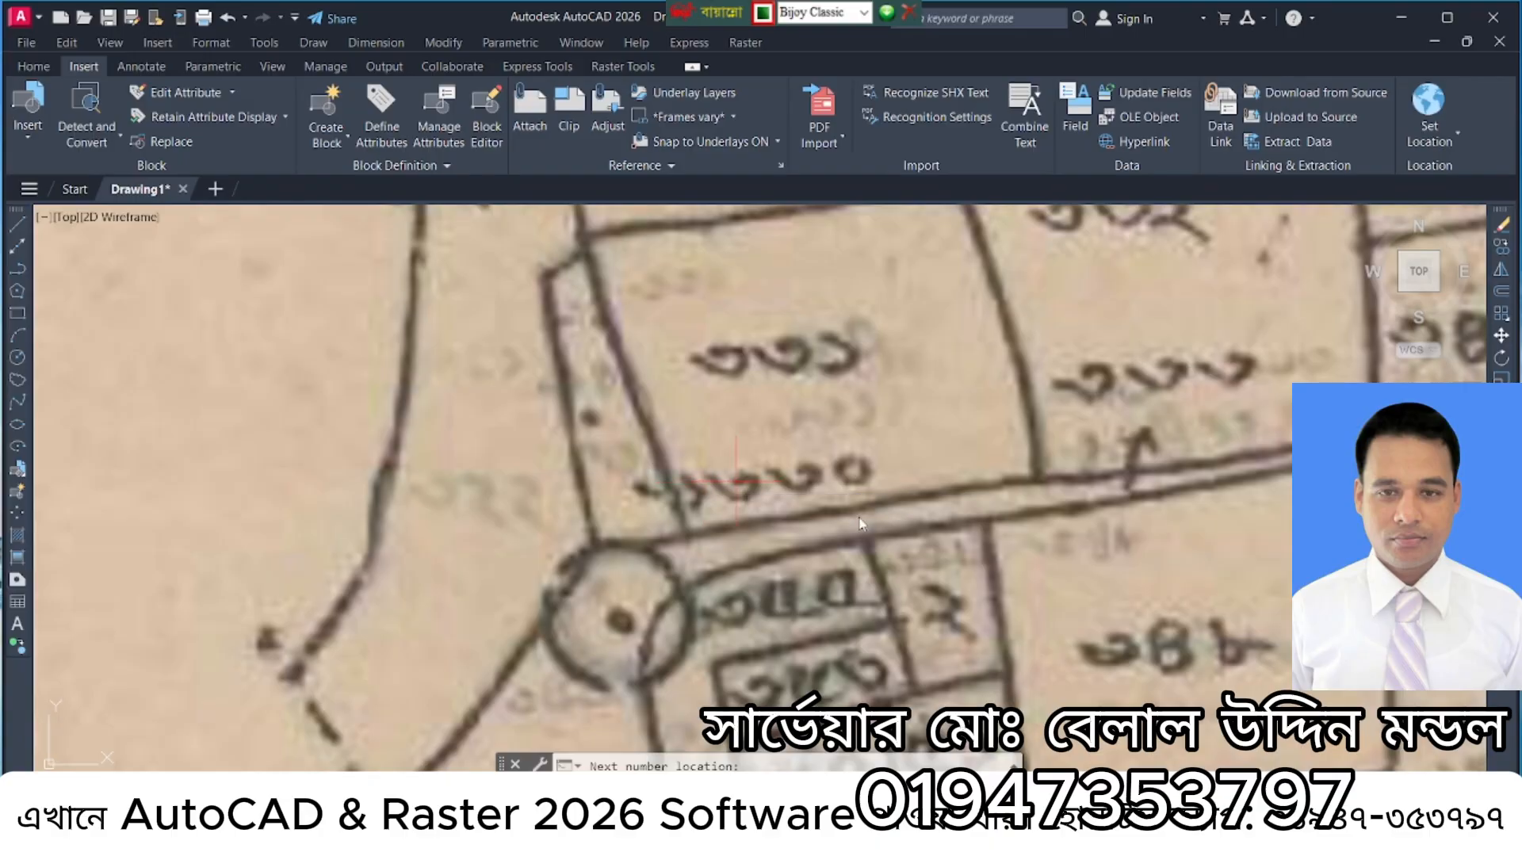
{"action": "scroll", "coordinate": [860, 523], "scroll_direction": "down", "scroll_amount": 4}
{"action": "scroll", "coordinate": [864, 380], "scroll_direction": "up", "scroll_amount": 3}
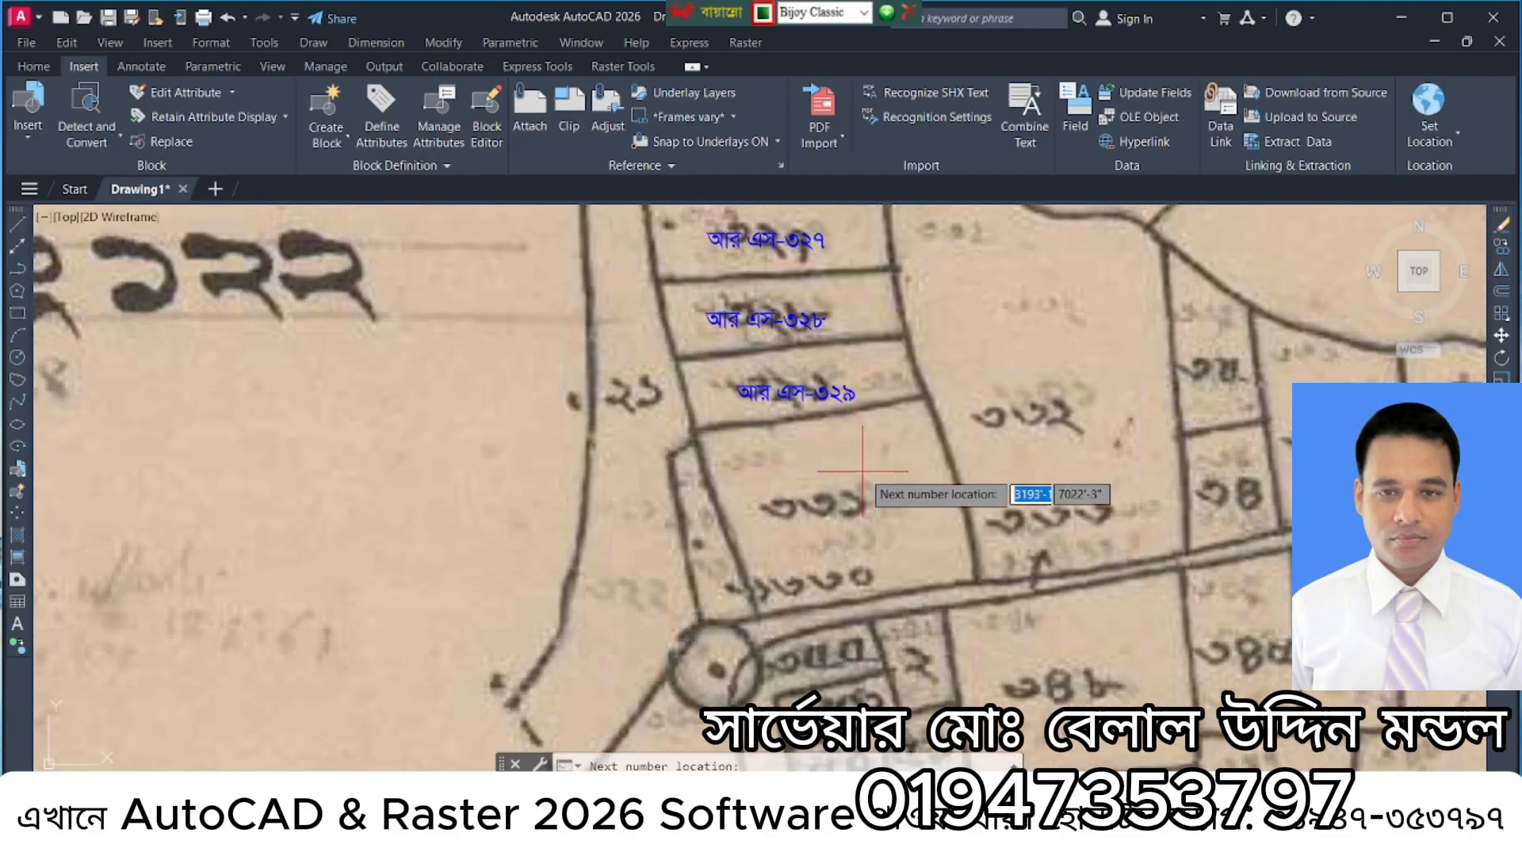
{"action": "scroll", "coordinate": [991, 519], "scroll_direction": "up", "scroll_amount": 3}
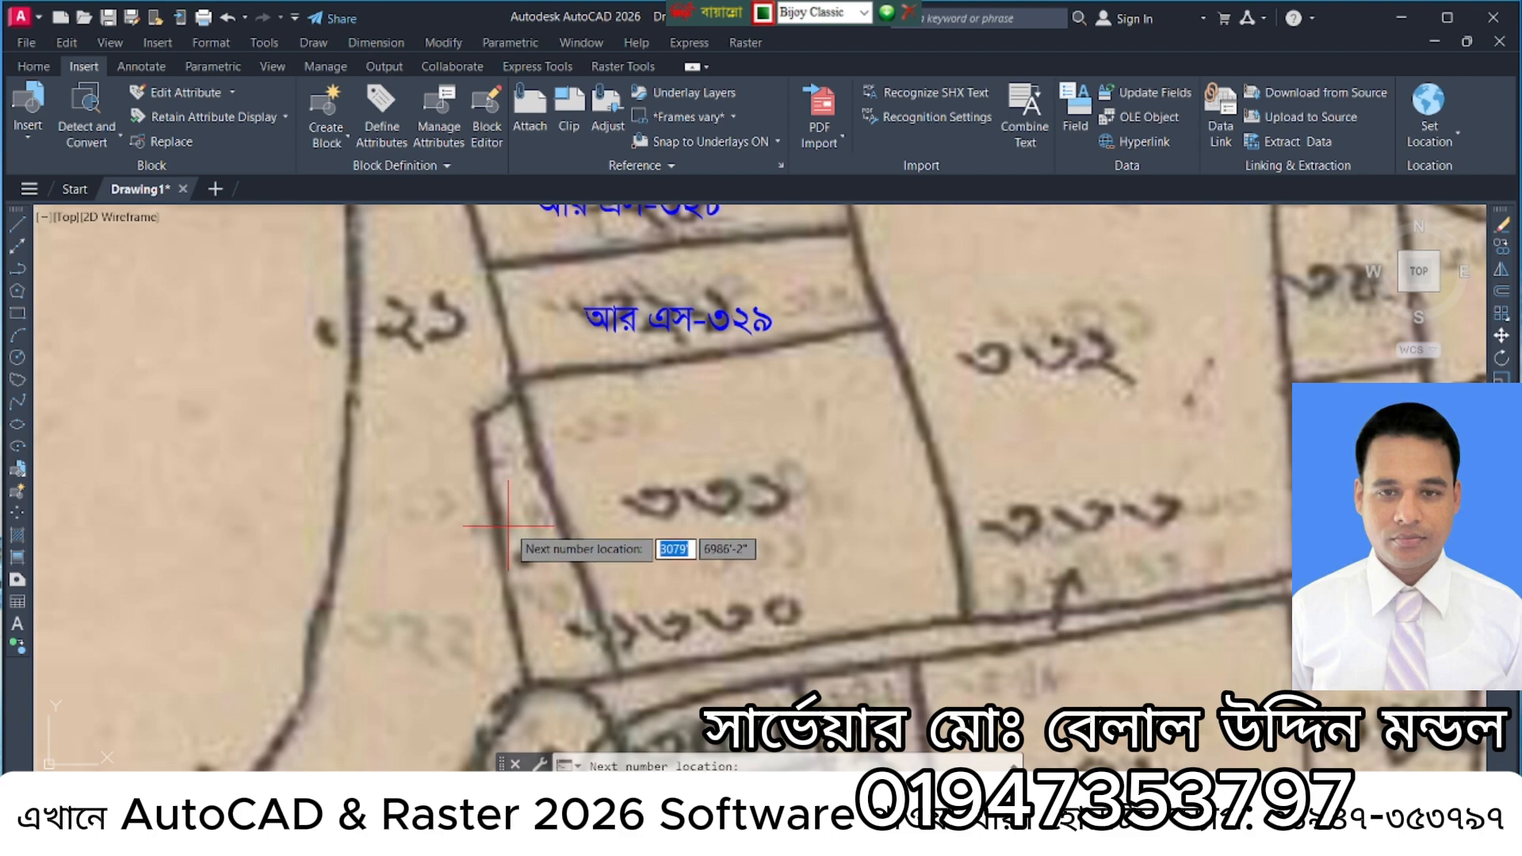
{"action": "left_click", "coordinate": [508, 526]}
{"action": "left_click", "coordinate": [710, 503]}
Place the number labels আর এস-৩৩২ to ৩৩৬ on plots 332, 333, 334, 335 and 336 above the road.
{"action": "scroll", "coordinate": [801, 569], "scroll_direction": "down", "scroll_amount": 1}
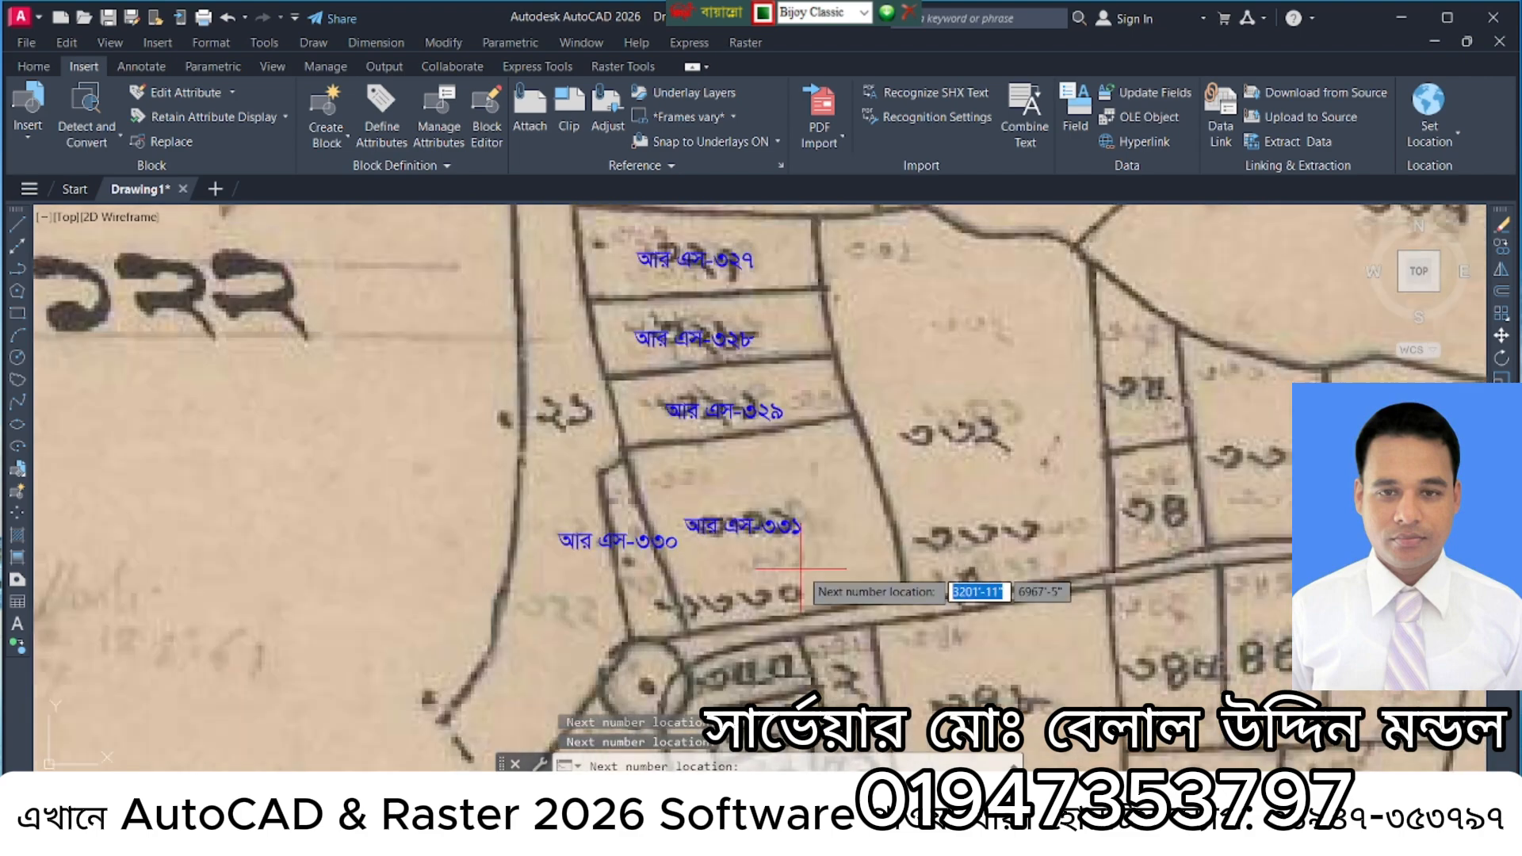
{"action": "left_click", "coordinate": [951, 416]}
{"action": "left_click", "coordinate": [975, 544]}
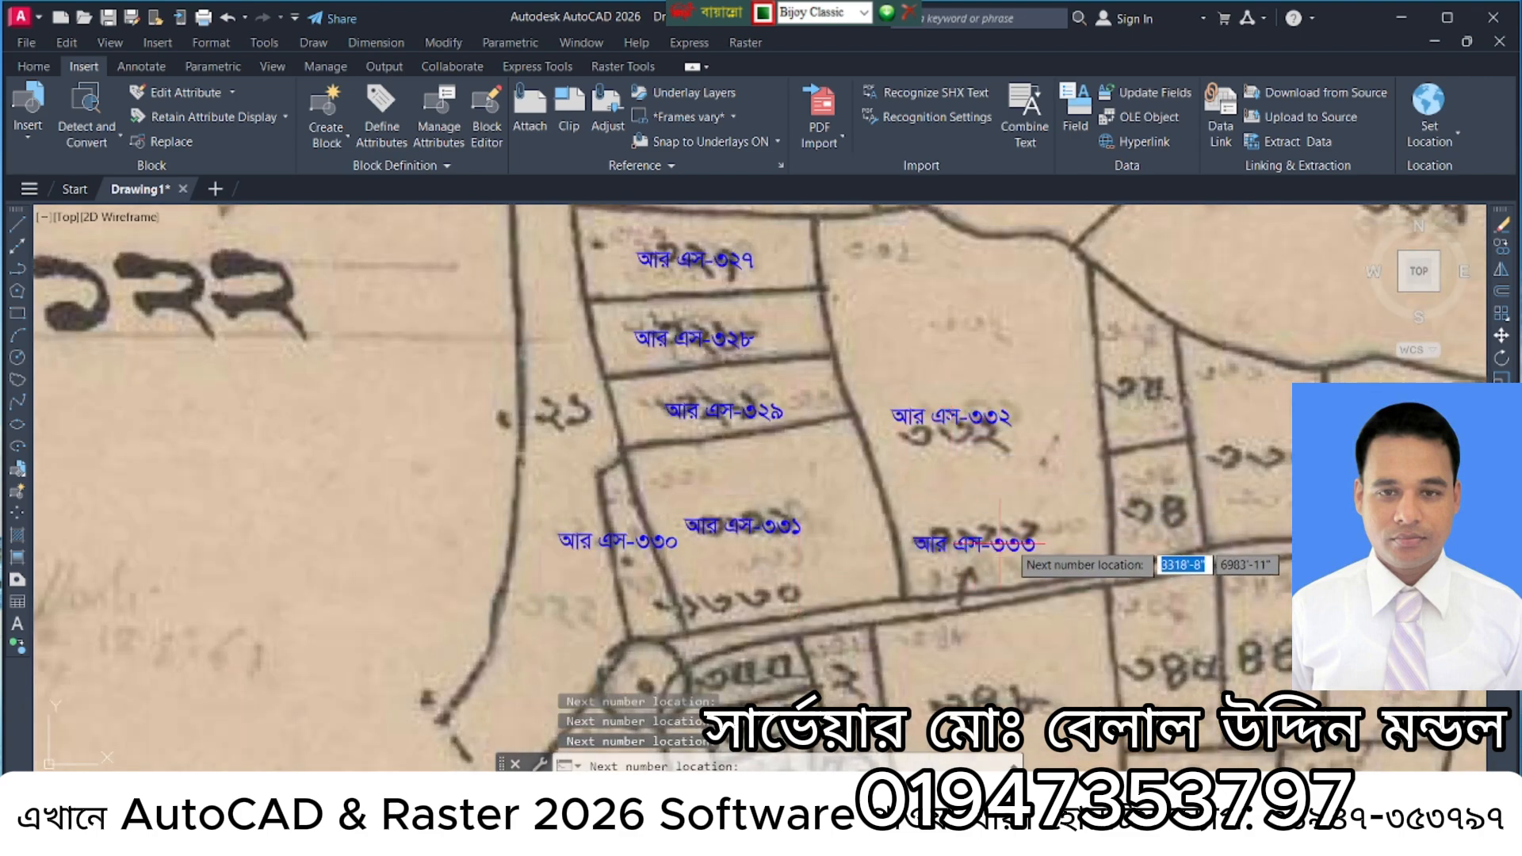
{"action": "left_click", "coordinate": [1154, 509]}
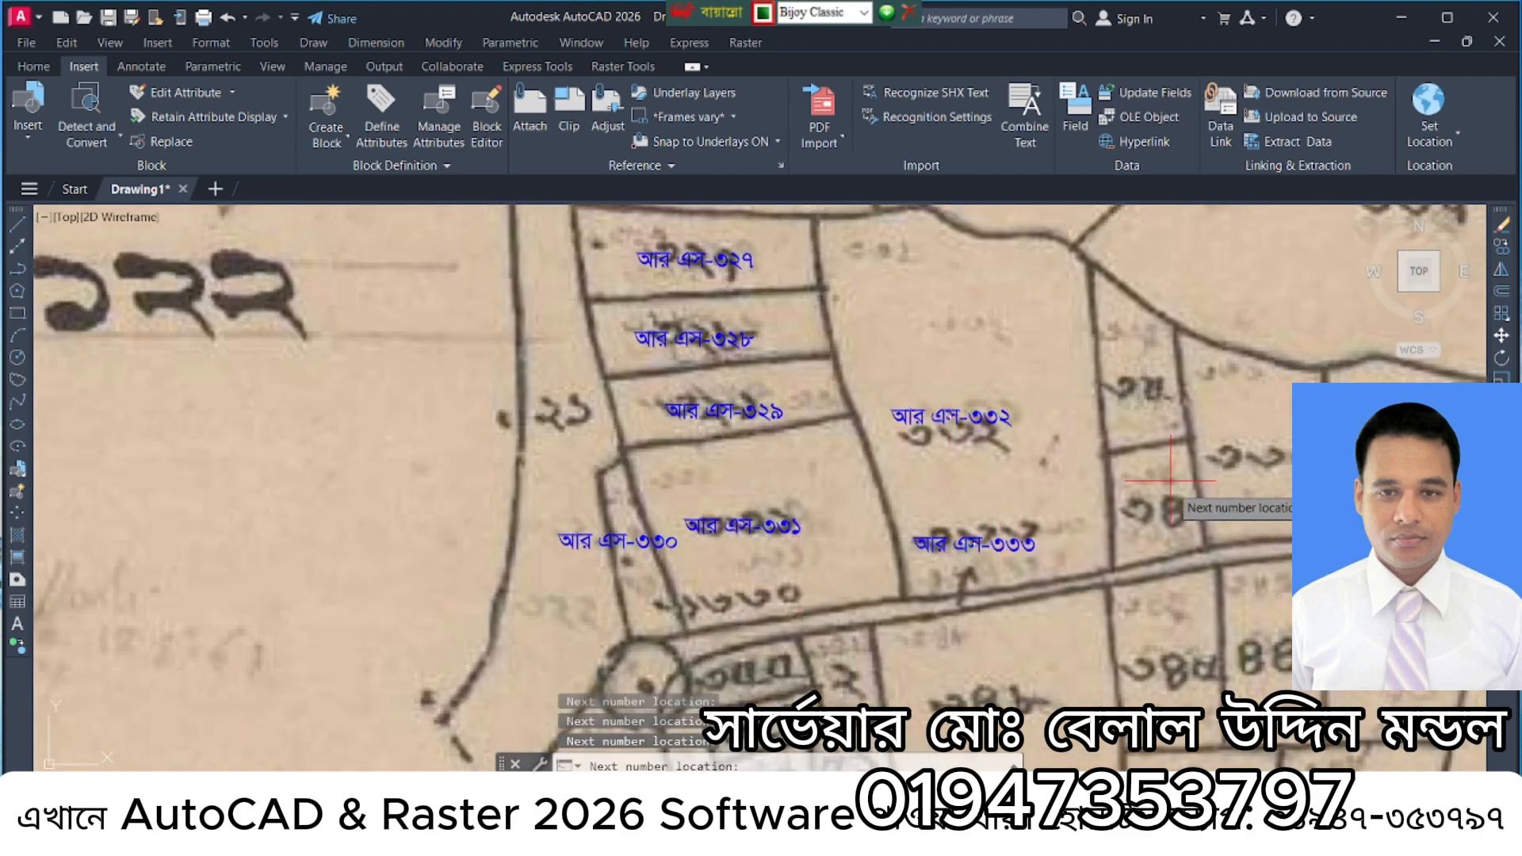
{"action": "left_click", "coordinate": [1145, 391]}
{"action": "left_click", "coordinate": [1253, 458]}
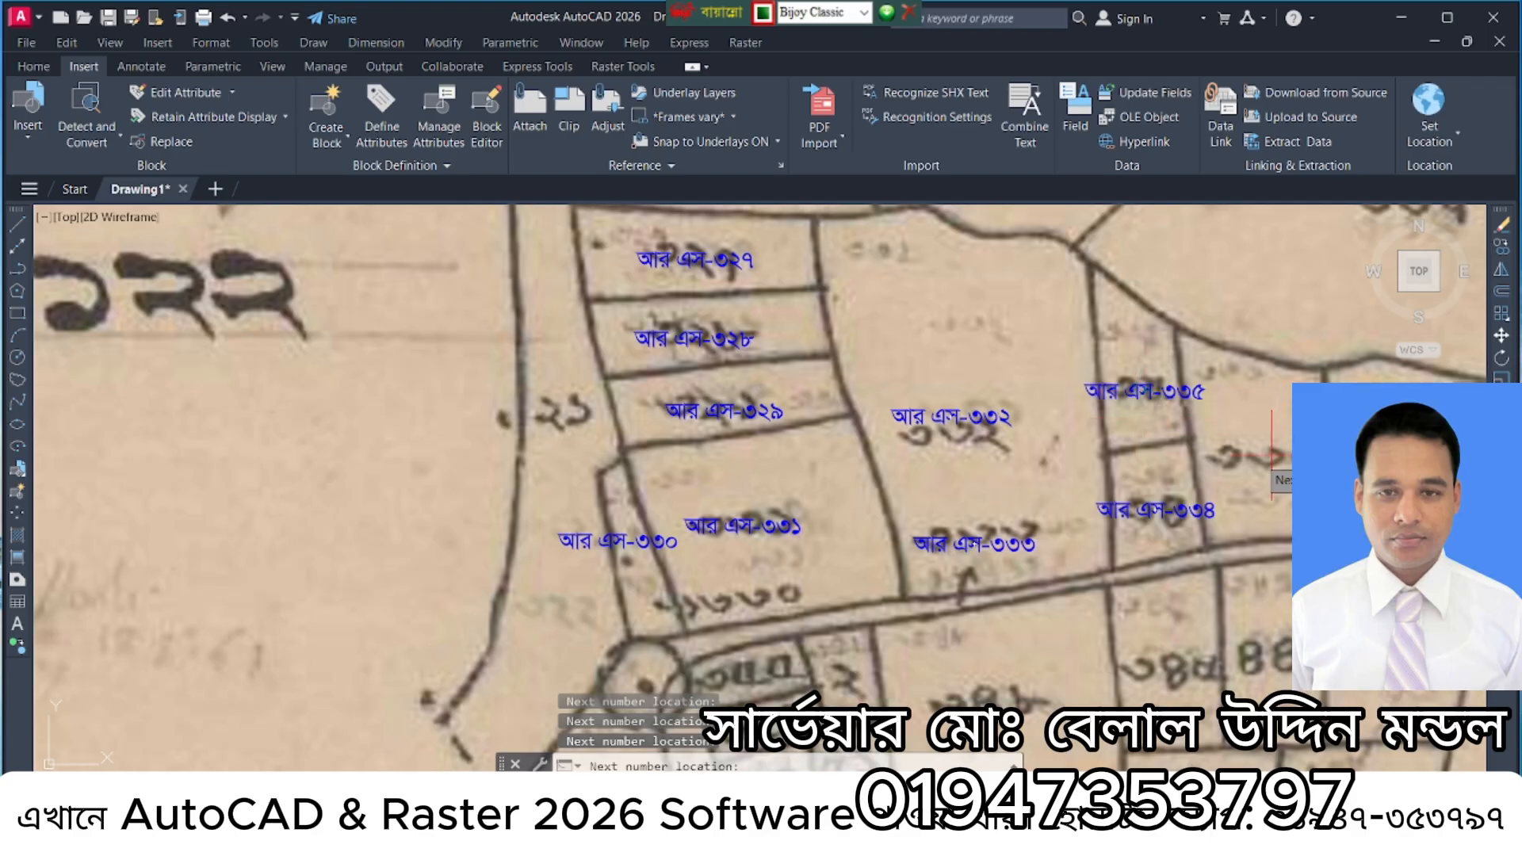
Place labels আর এস-৩৩৭, ৩৩৮ and ৩৩৯ on the larger plots below the road and ৩৪০ on the plot at the western boundary.
{"action": "scroll", "coordinate": [1155, 307], "scroll_direction": "down", "scroll_amount": 5}
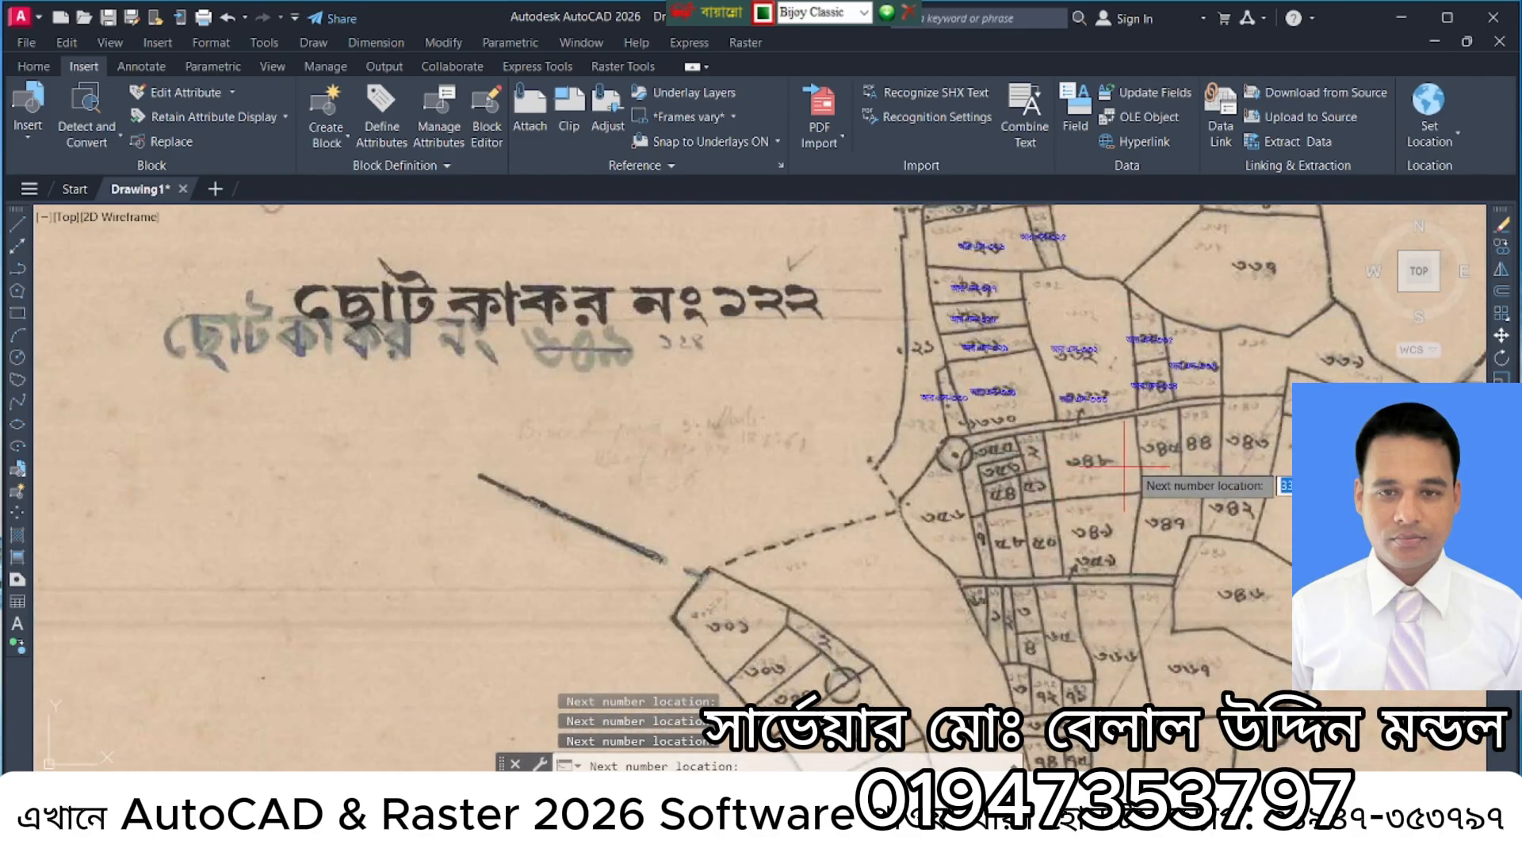
{"action": "scroll", "coordinate": [1100, 476], "scroll_direction": "up", "scroll_amount": 5}
{"action": "left_click", "coordinate": [1100, 477]}
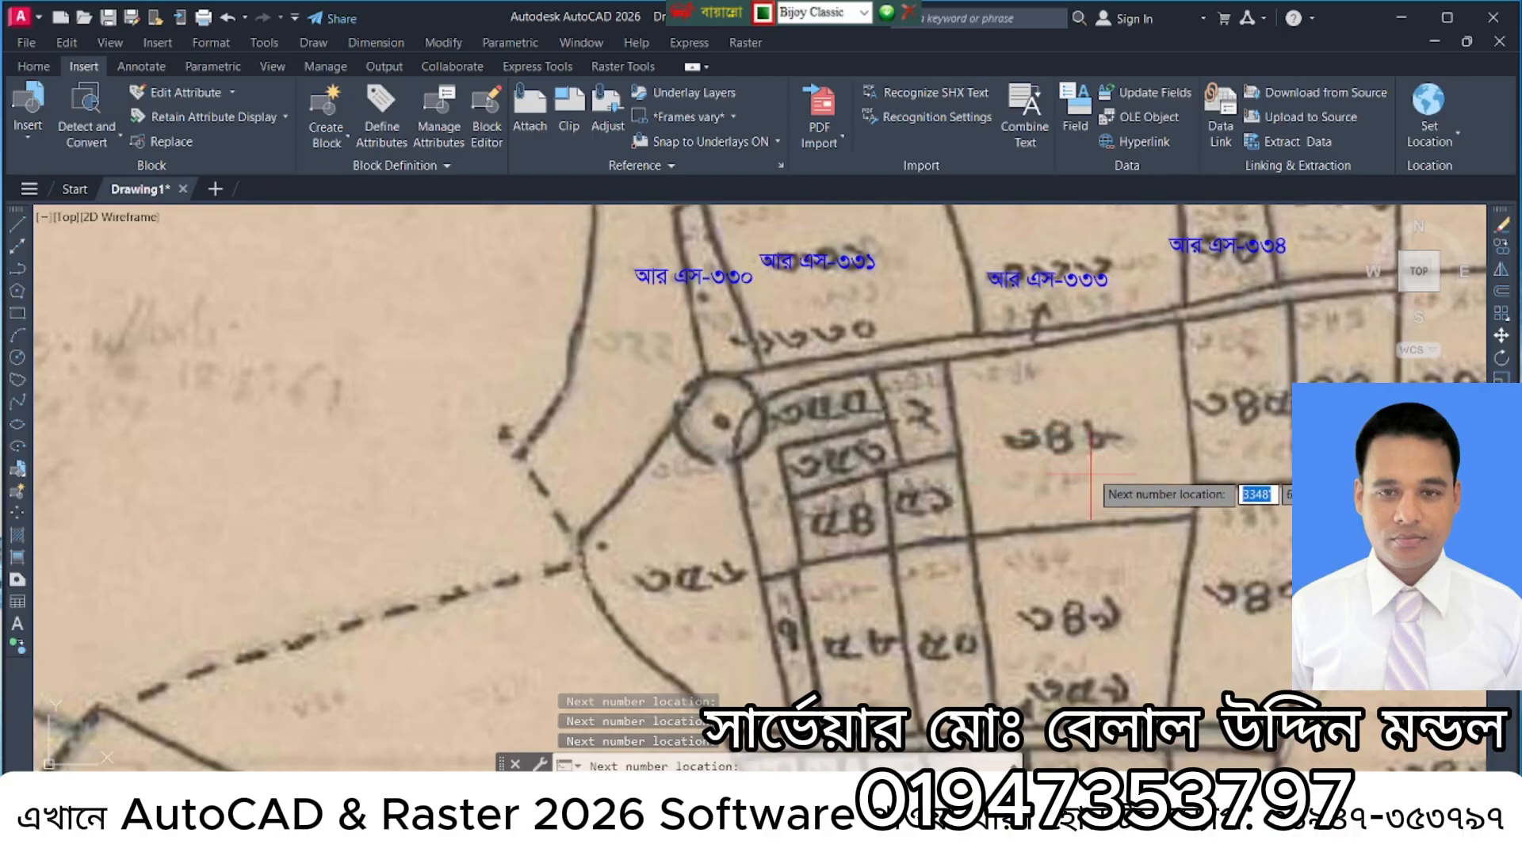
{"action": "left_click", "coordinate": [1098, 648]}
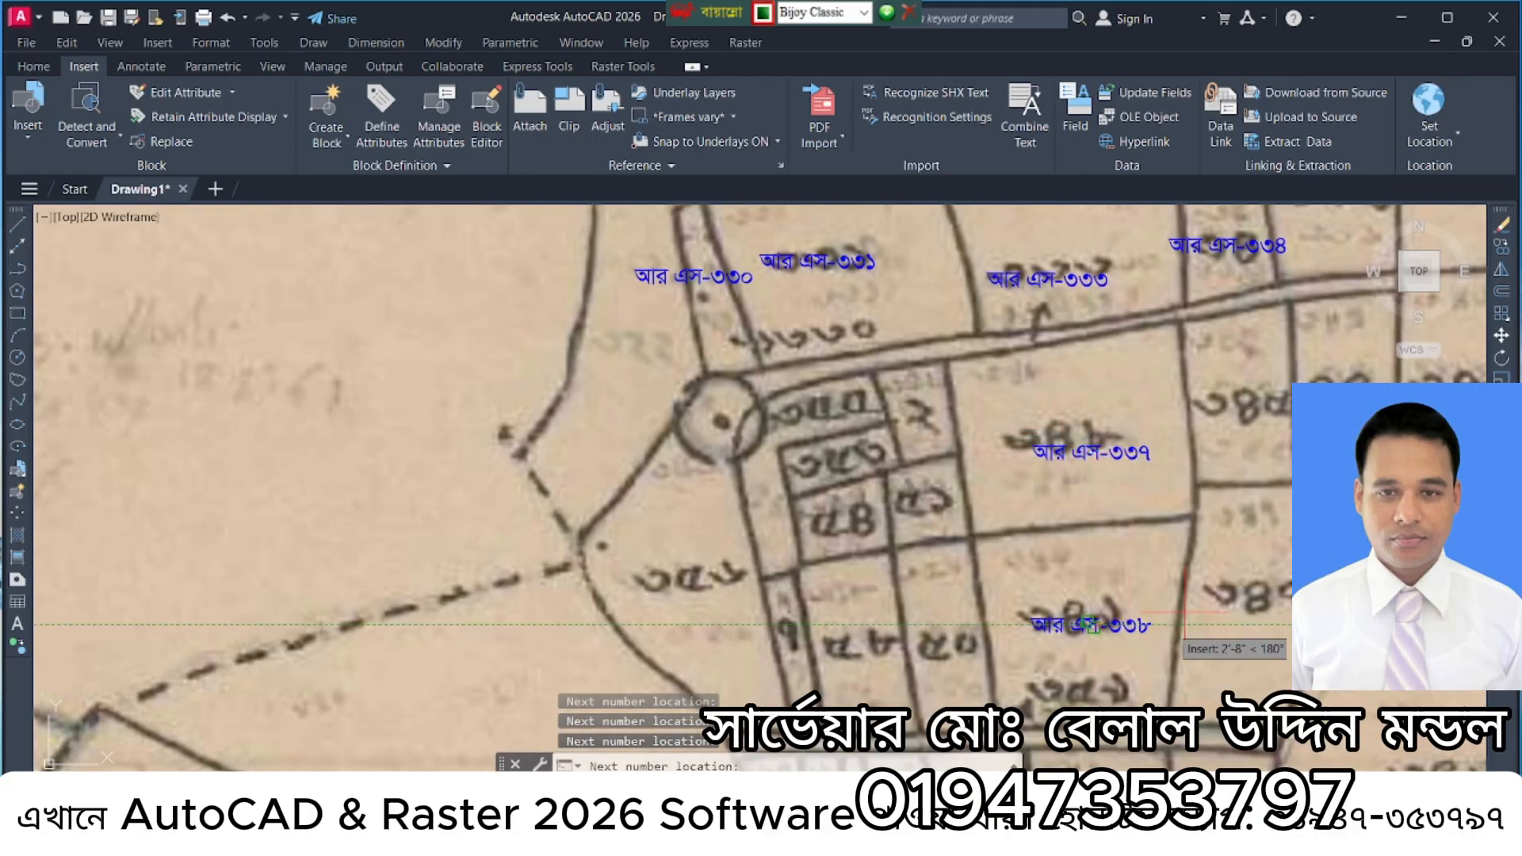
{"action": "left_click", "coordinate": [1273, 609]}
{"action": "scroll", "coordinate": [1185, 582], "scroll_direction": "down", "scroll_amount": 4}
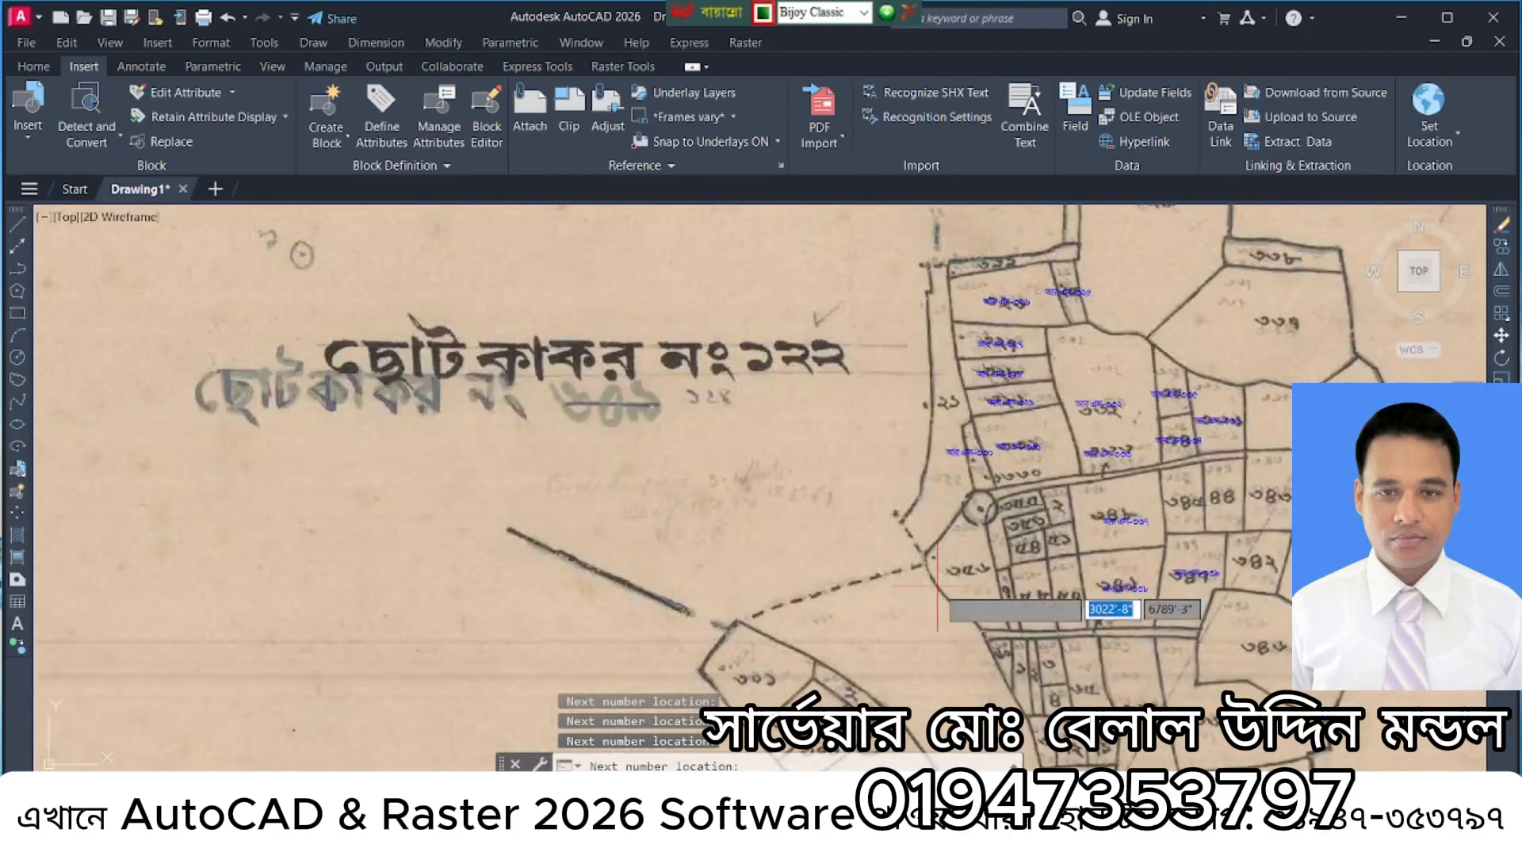
{"action": "left_click", "coordinate": [963, 568]}
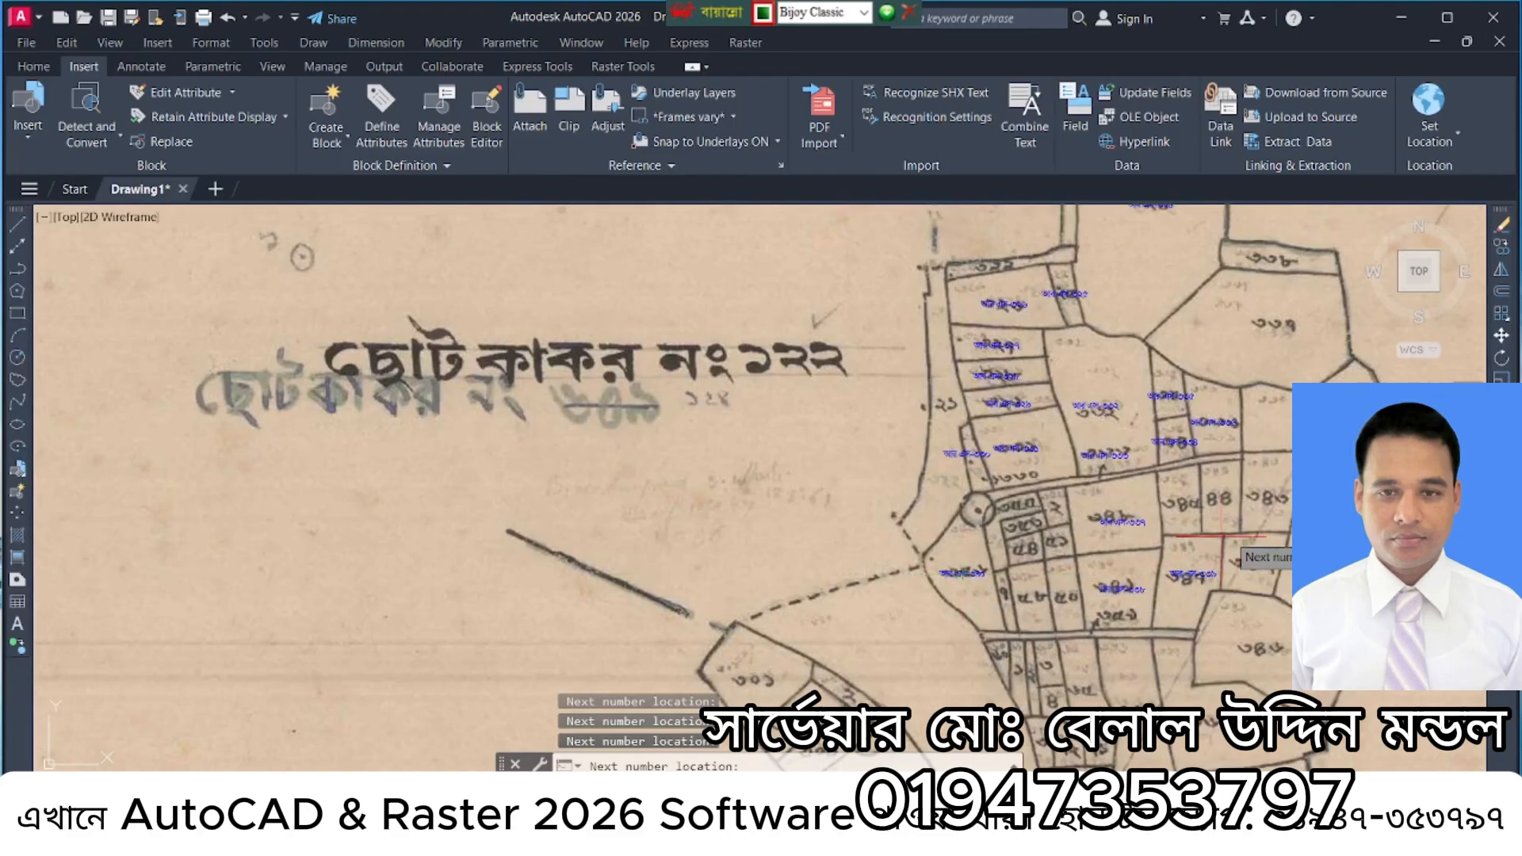
Place labels আর এস-৩৪১ to ৩৪৬ on the eastern plots 341 to 344 below the road and end the numbering command.
{"action": "scroll", "coordinate": [1254, 563], "scroll_direction": "up", "scroll_amount": 2}
{"action": "scroll", "coordinate": [1265, 577], "scroll_direction": "up", "scroll_amount": 2}
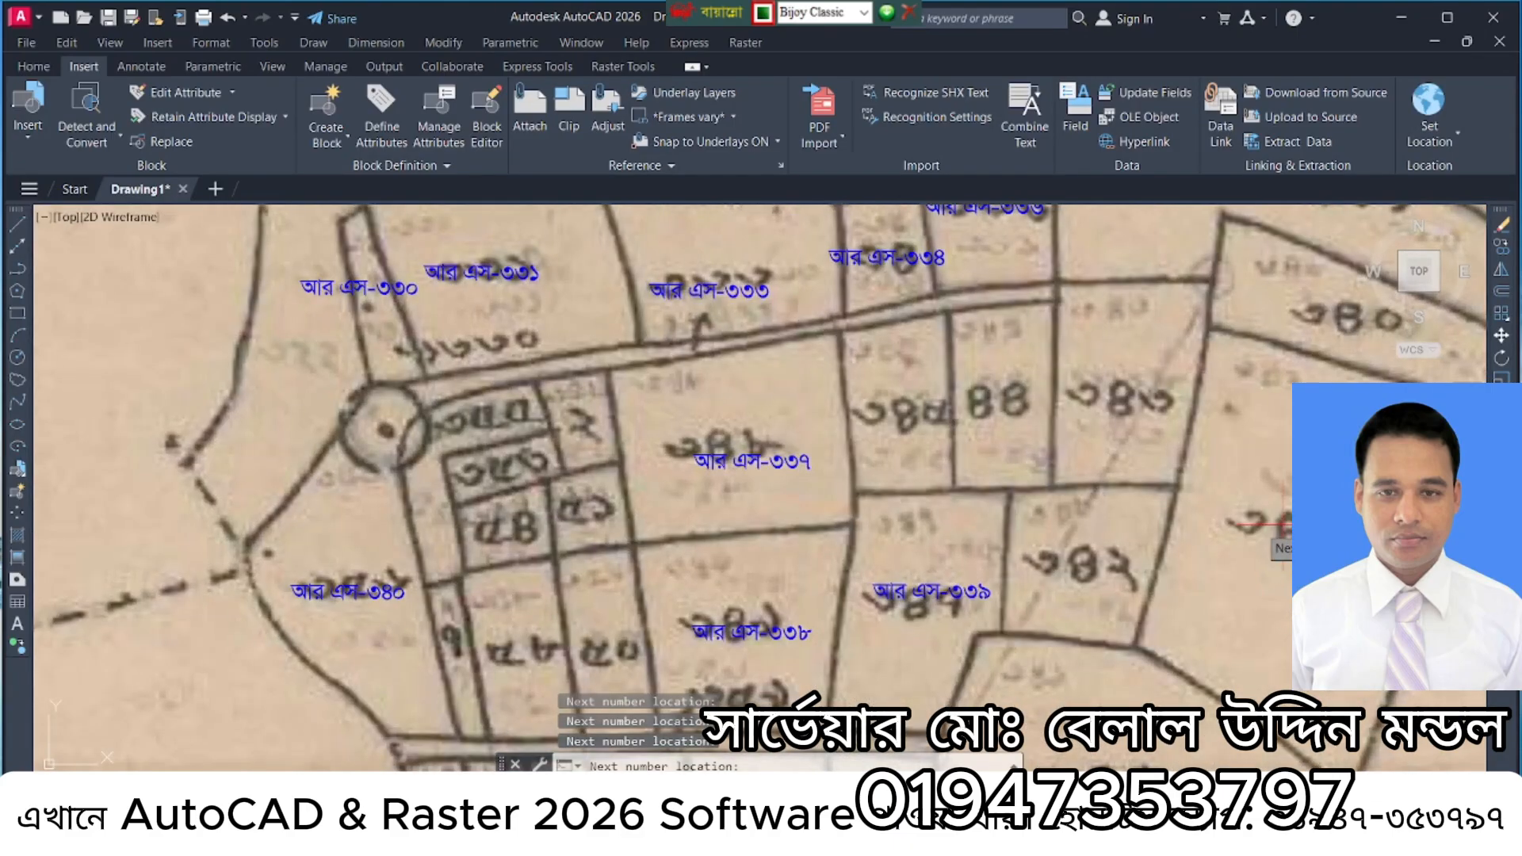
{"action": "left_click", "coordinate": [1088, 566]}
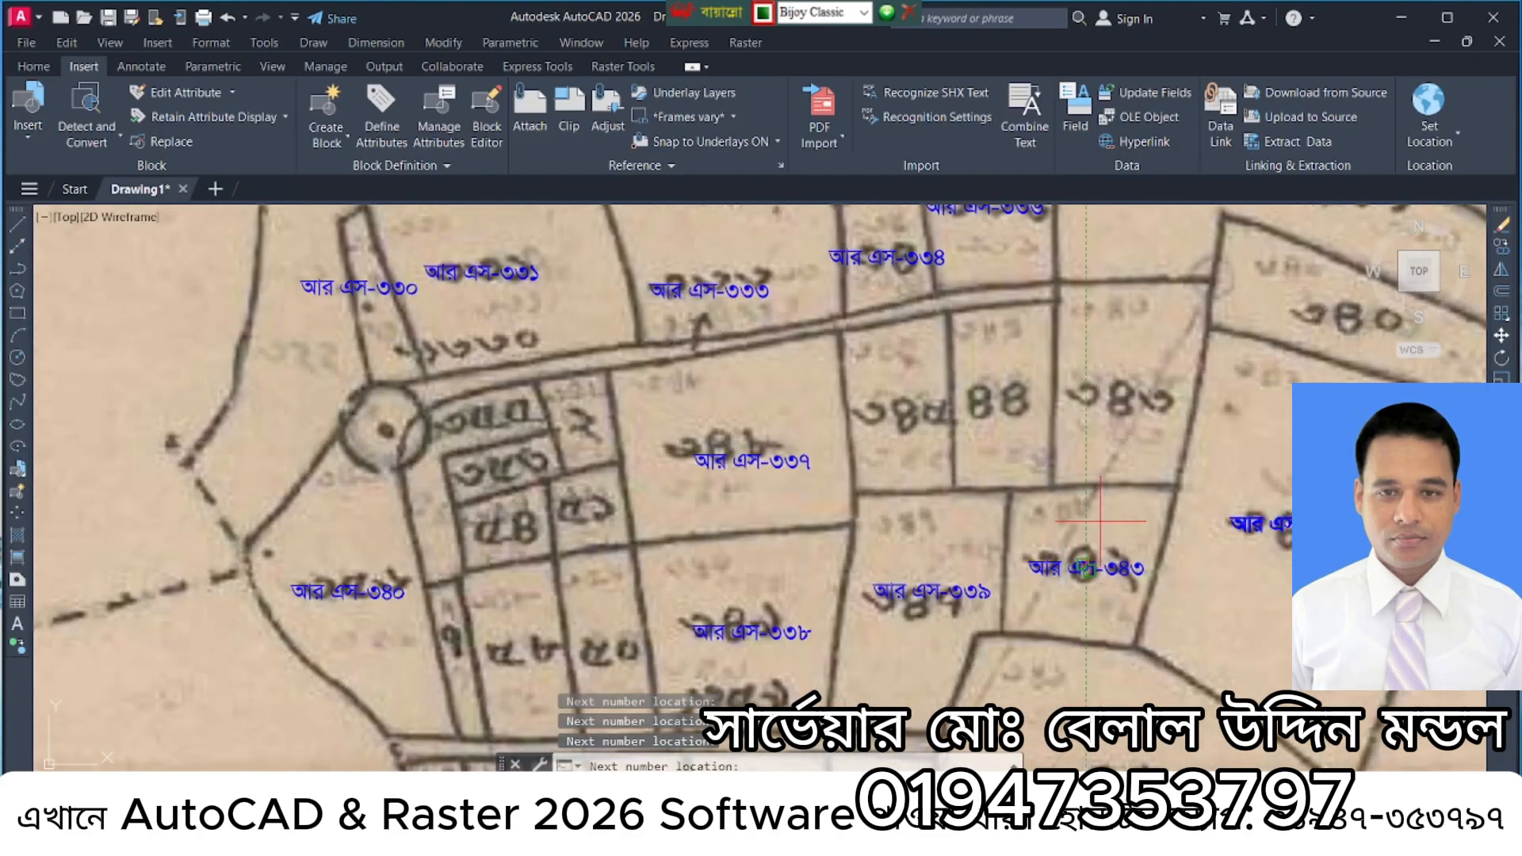
{"action": "left_click", "coordinate": [1087, 411]}
{"action": "left_click", "coordinate": [1133, 383]}
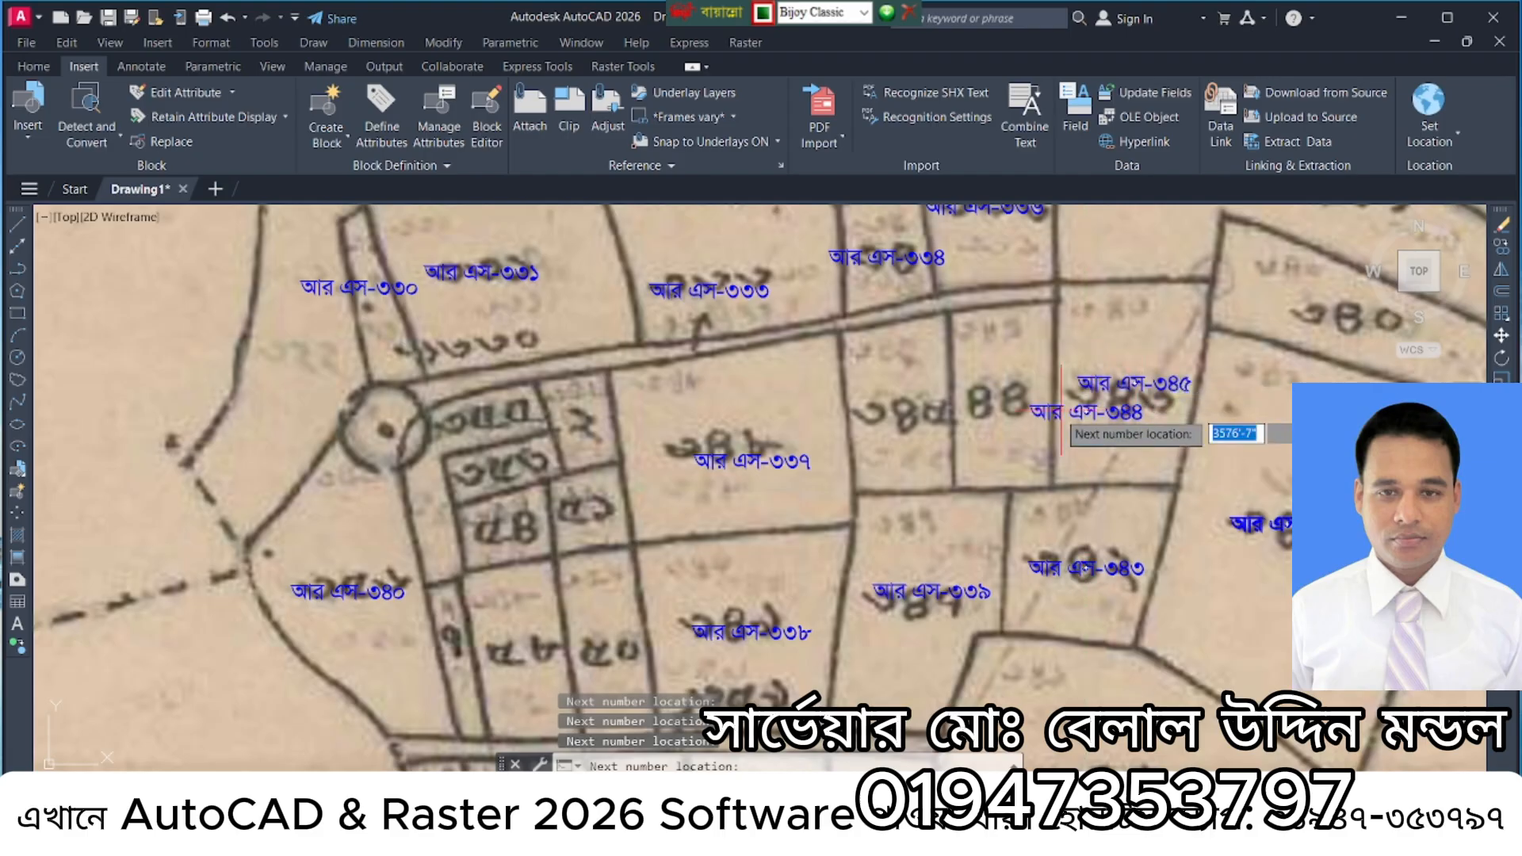
{"action": "left_click", "coordinate": [959, 407]}
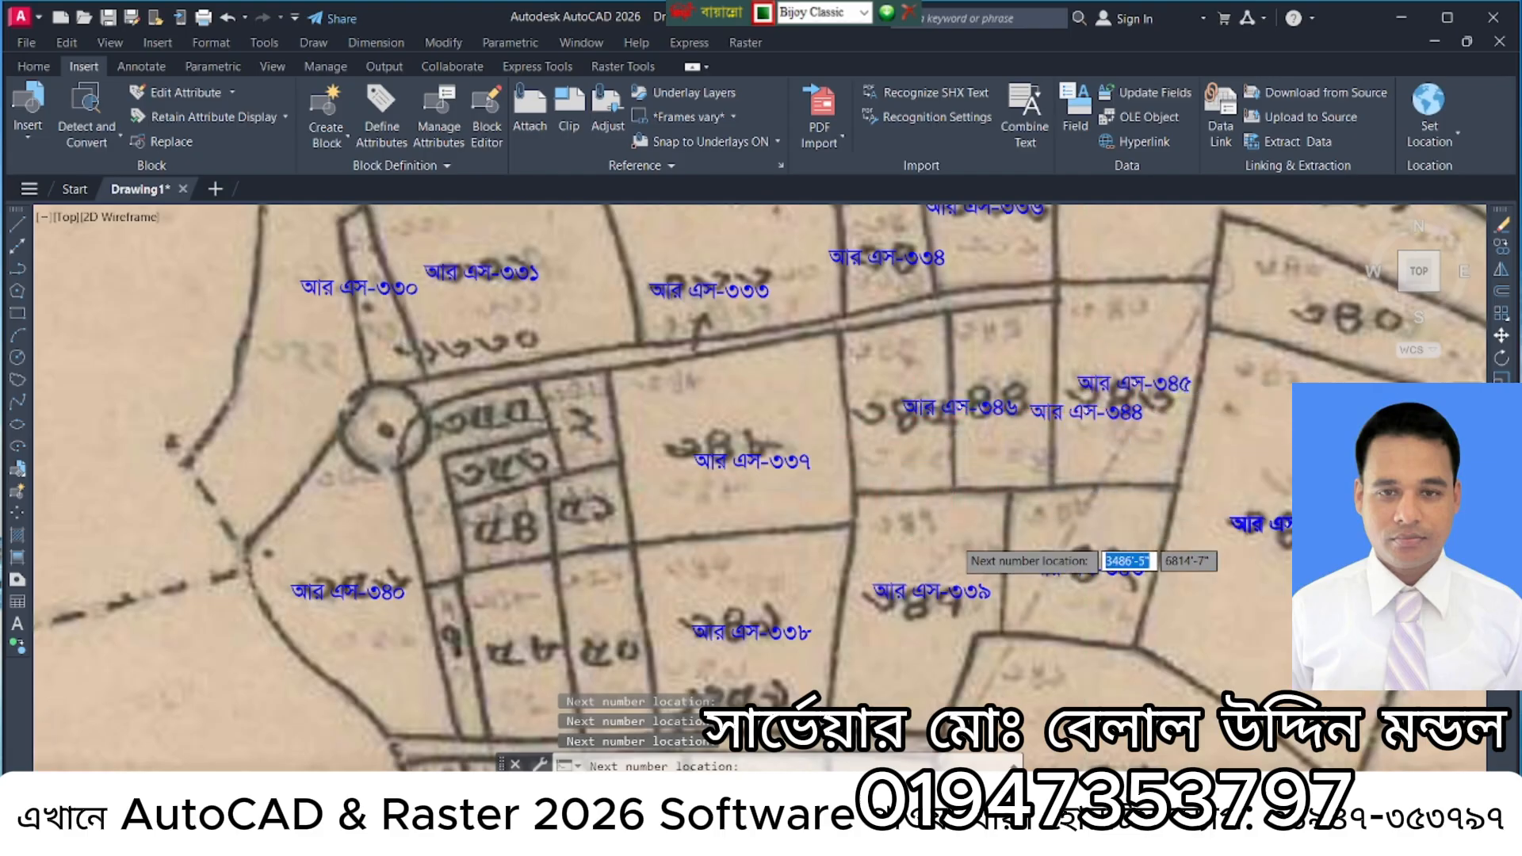
{"action": "scroll", "coordinate": [955, 538], "scroll_direction": "down", "scroll_amount": 3}
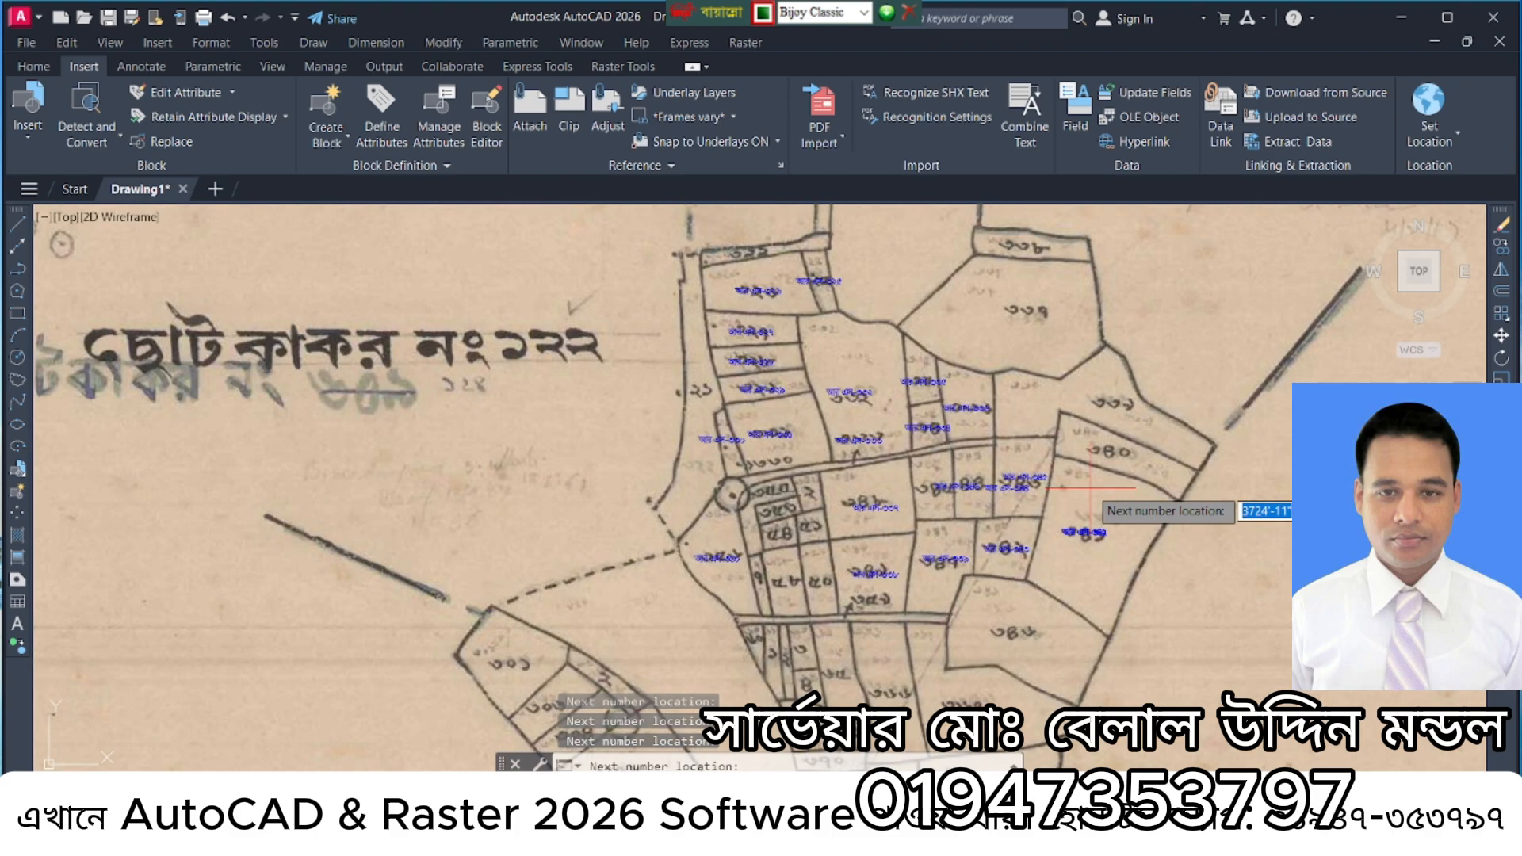
{"action": "key", "text": "Escape"}
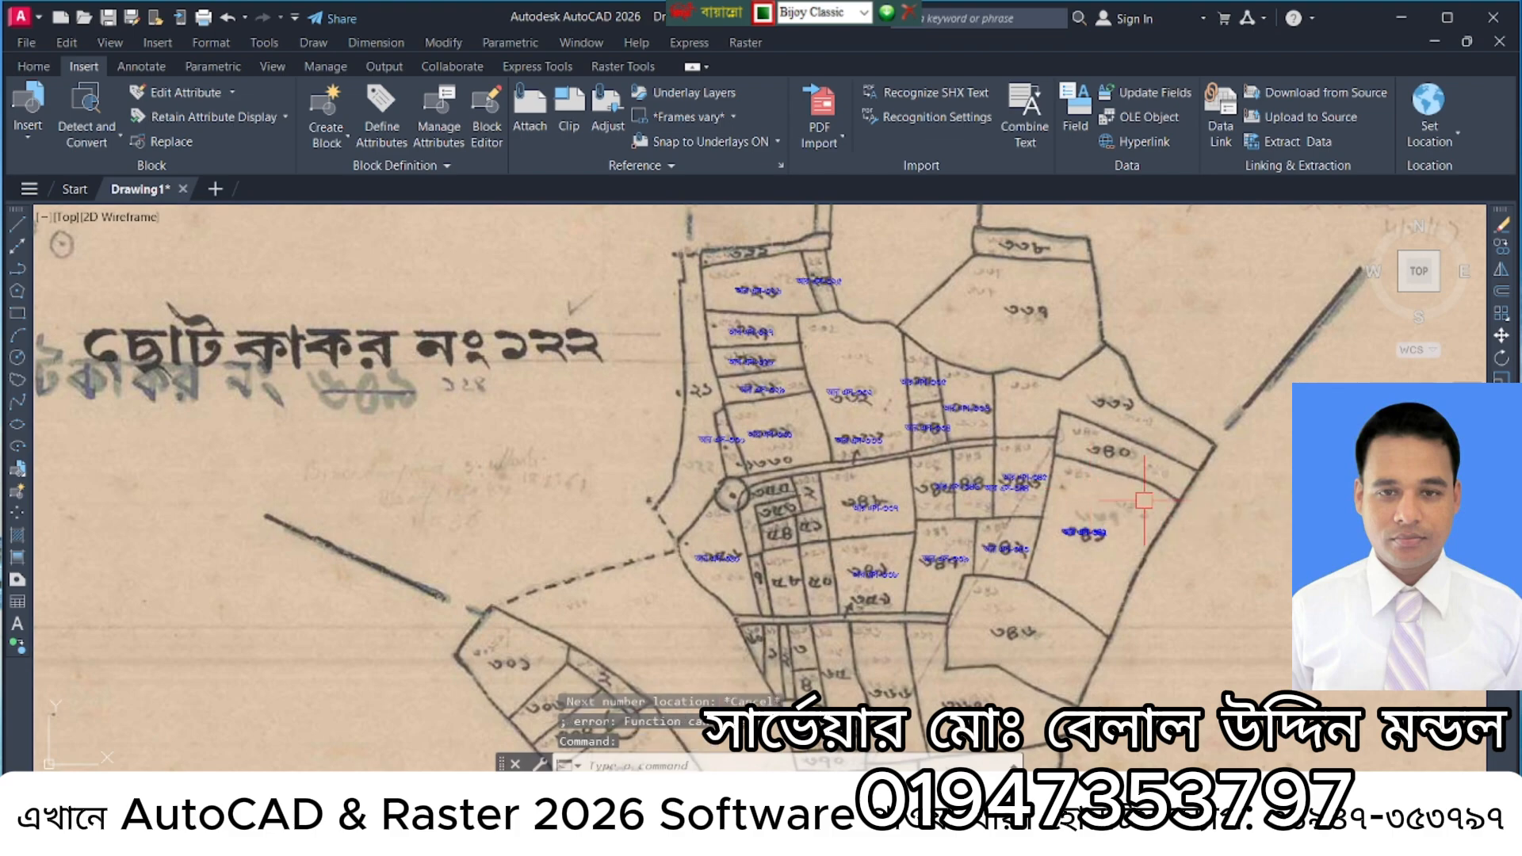
Select all the placed number labels with Select Similar, starting from label আর এস-৩৩৬.
{"action": "left_click", "coordinate": [966, 407]}
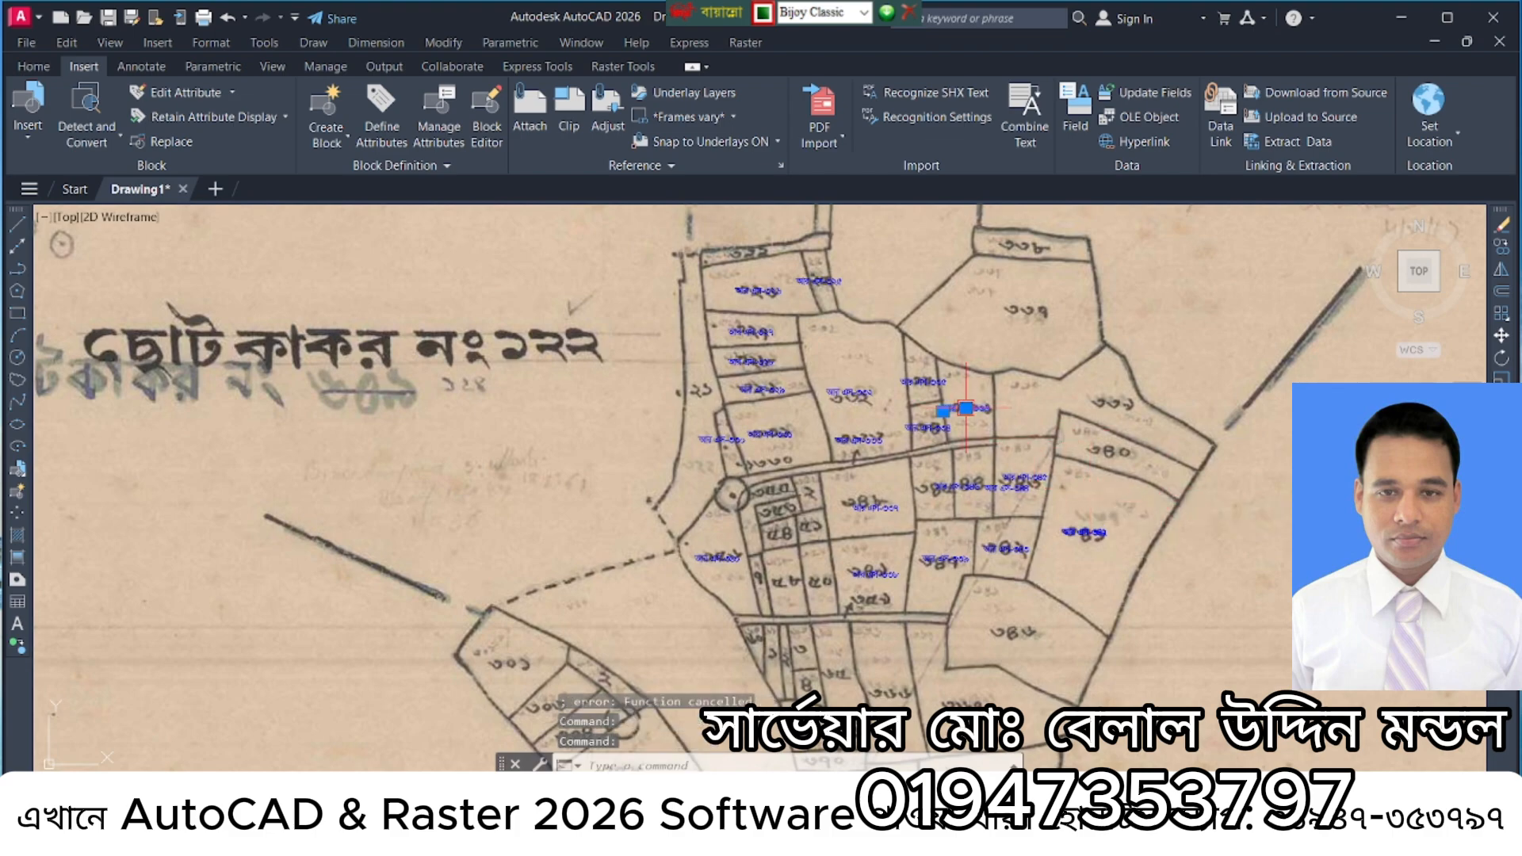
{"action": "right_click", "coordinate": [1055, 337]}
{"action": "left_click", "coordinate": [1154, 590]}
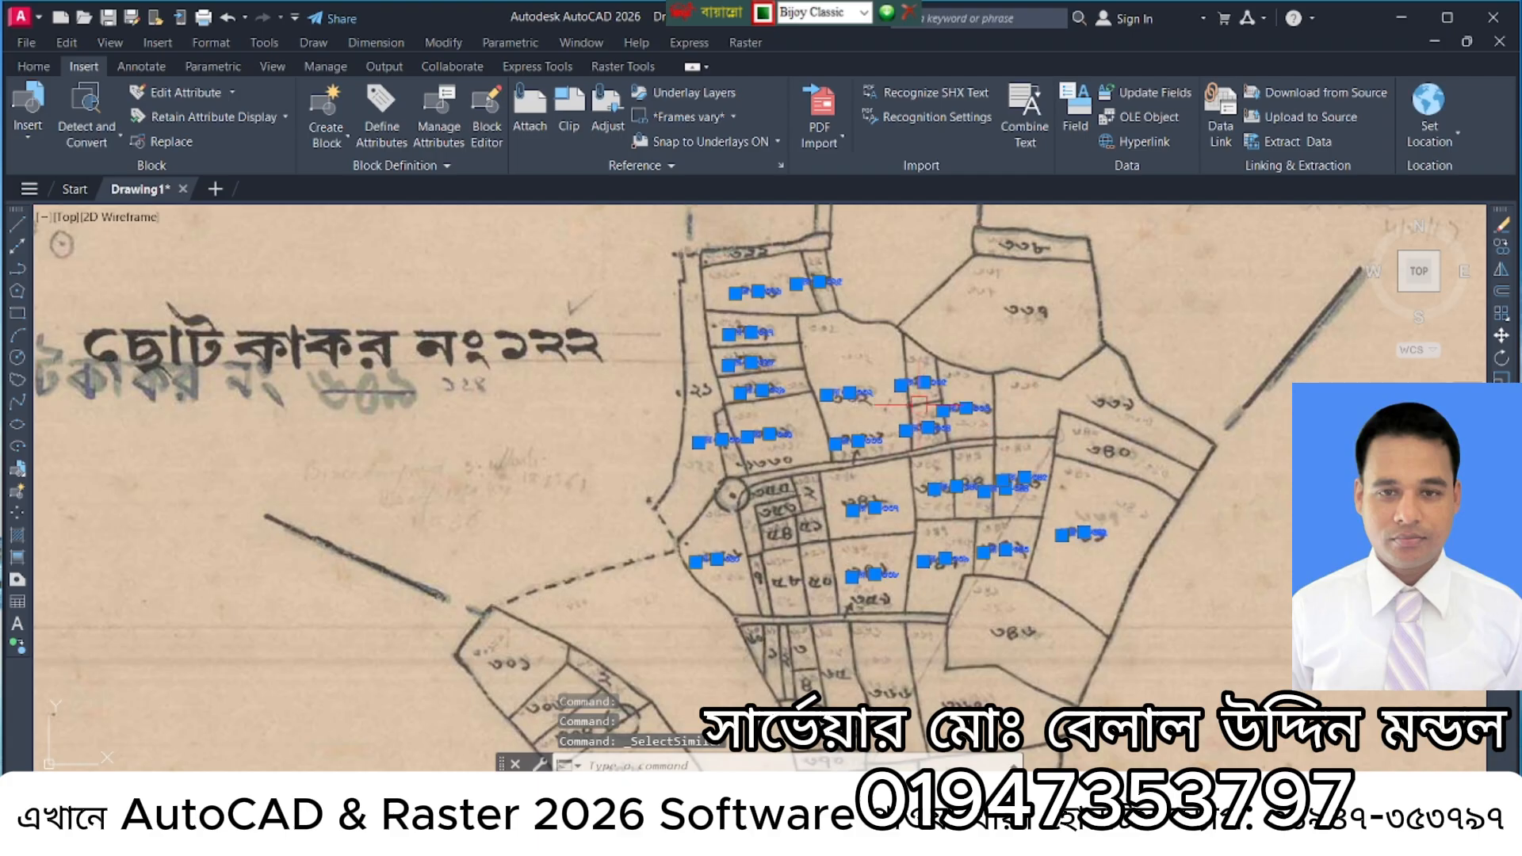
{"action": "scroll", "coordinate": [915, 405], "scroll_direction": "up", "scroll_amount": 4}
{"action": "scroll", "coordinate": [1002, 367], "scroll_direction": "down", "scroll_amount": 2}
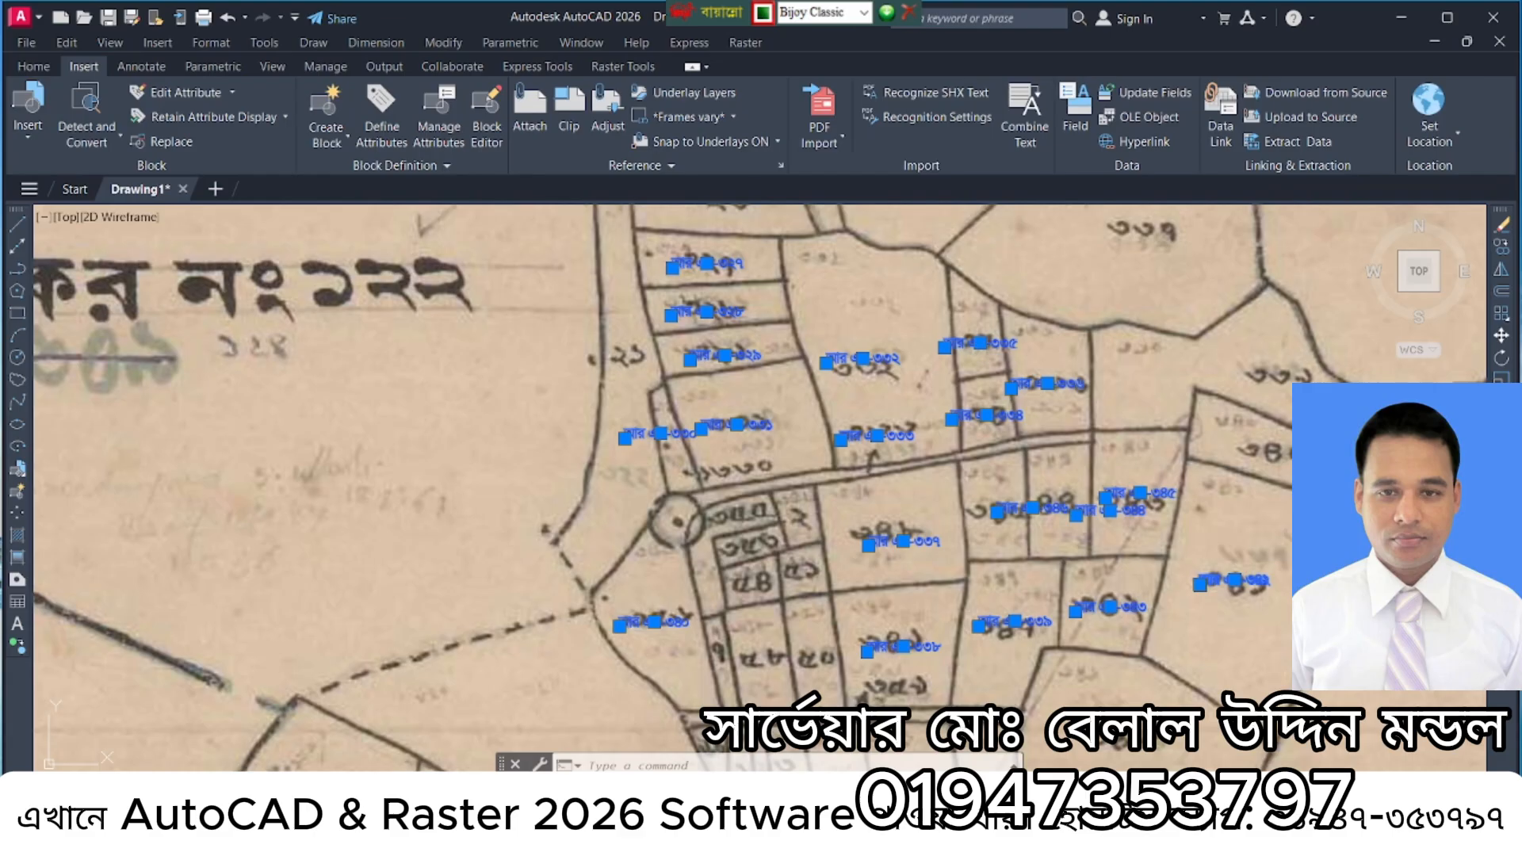
Open the properties of the selected number labels and set their colour to ByLayer.
{"action": "key", "text": "ctrl+1"}
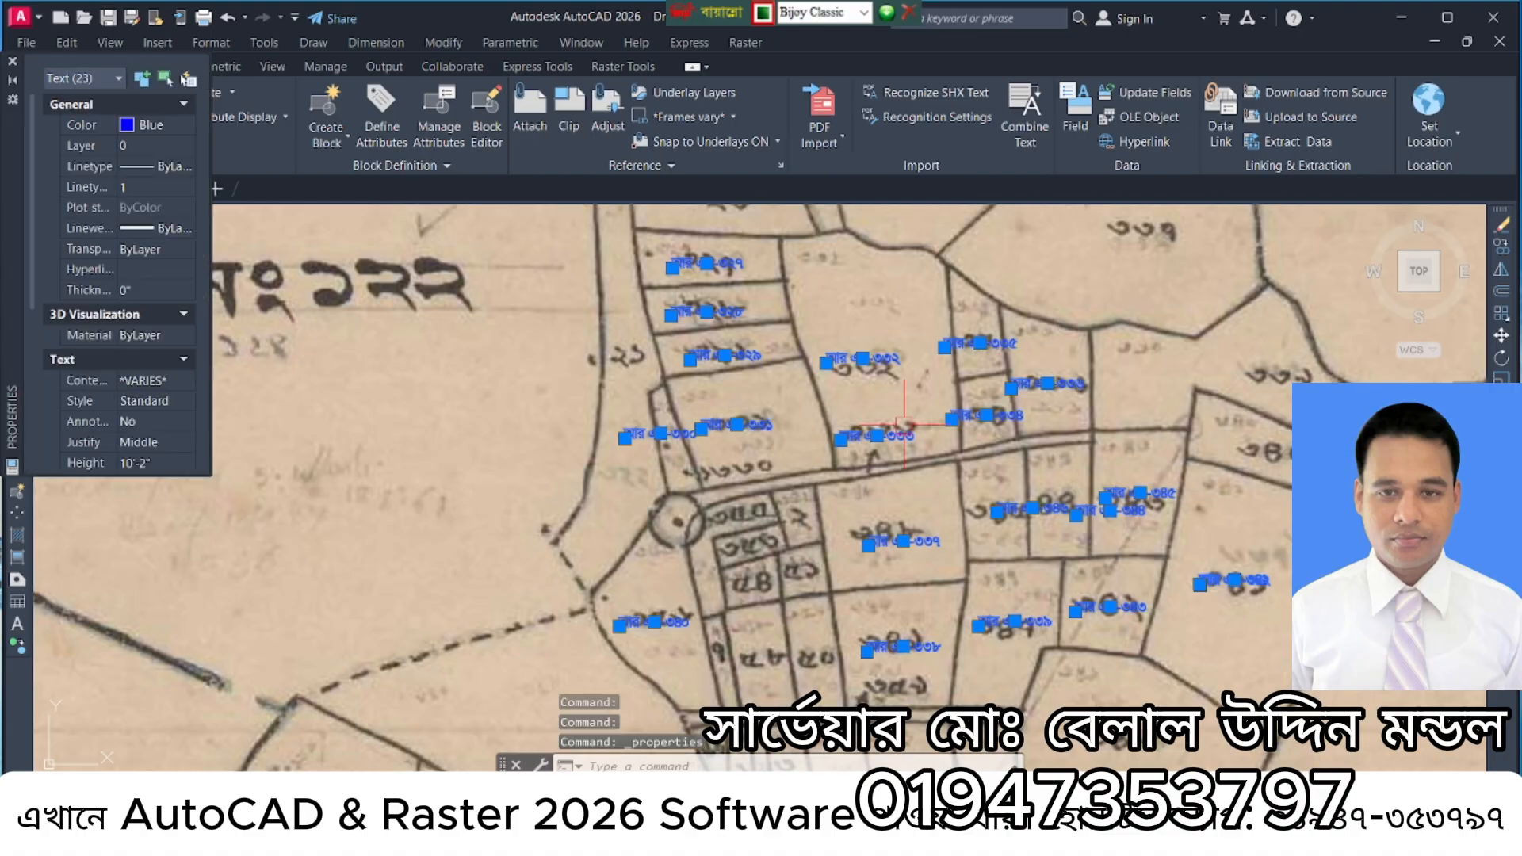
{"action": "left_click", "coordinate": [141, 130]}
{"action": "left_click", "coordinate": [141, 130]}
{"action": "left_click", "coordinate": [142, 130]}
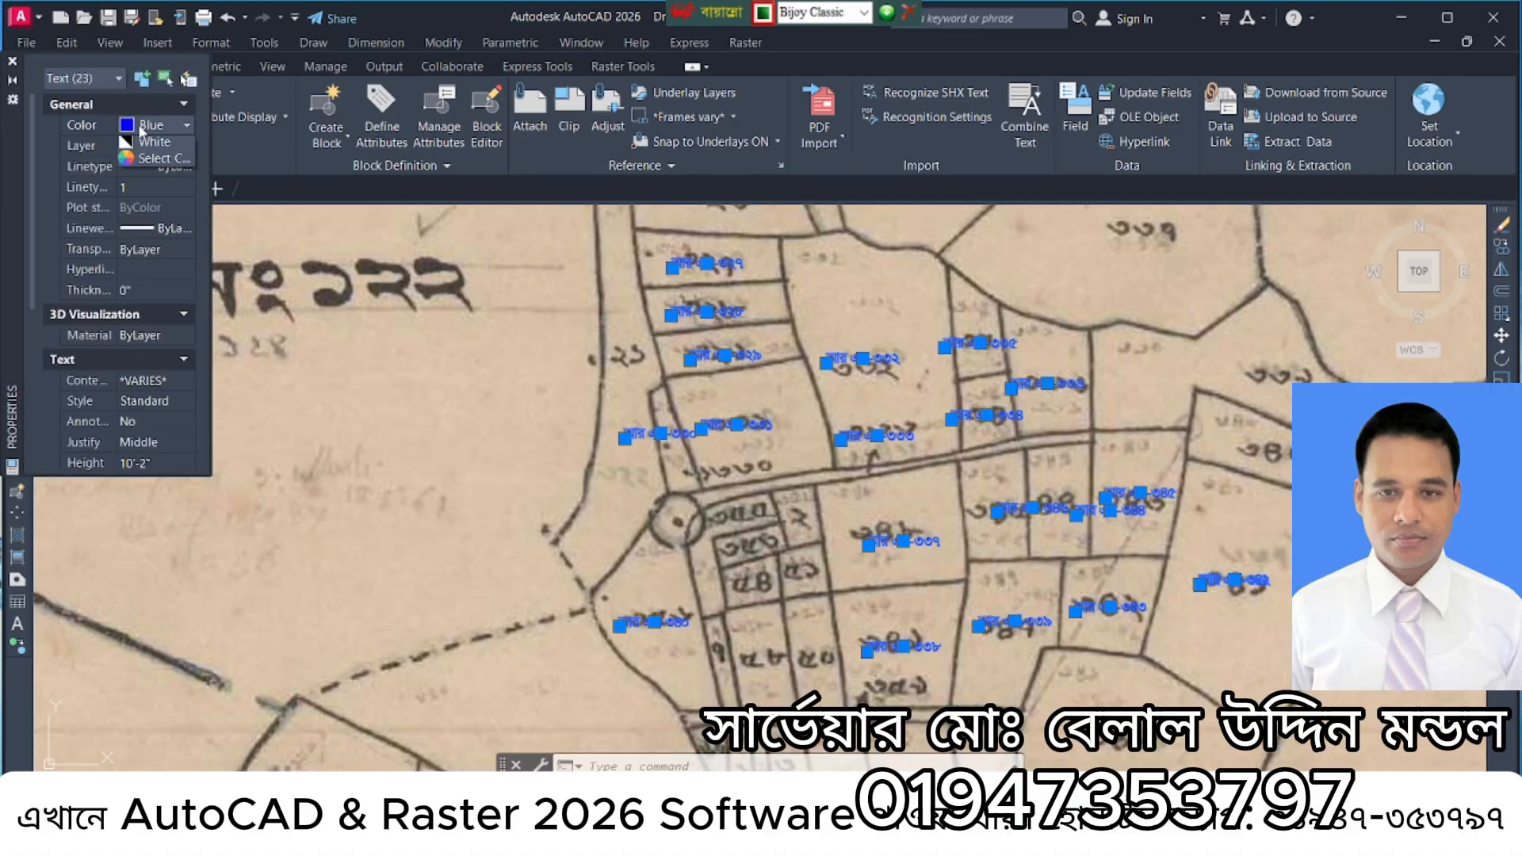
{"action": "left_click", "coordinate": [141, 130]}
{"action": "left_click", "coordinate": [141, 130]}
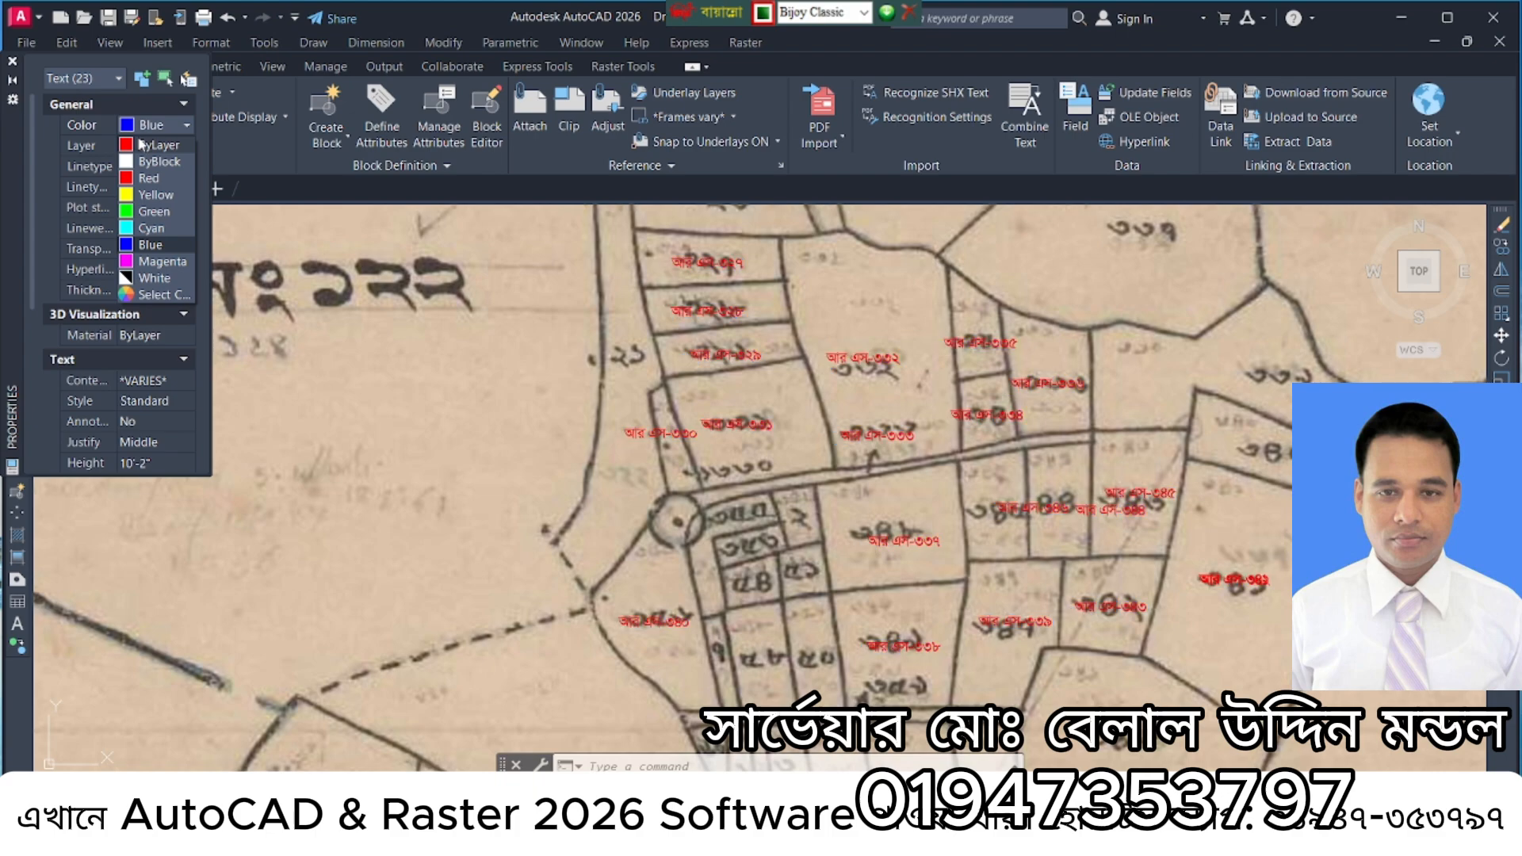
{"action": "left_click", "coordinate": [155, 145]}
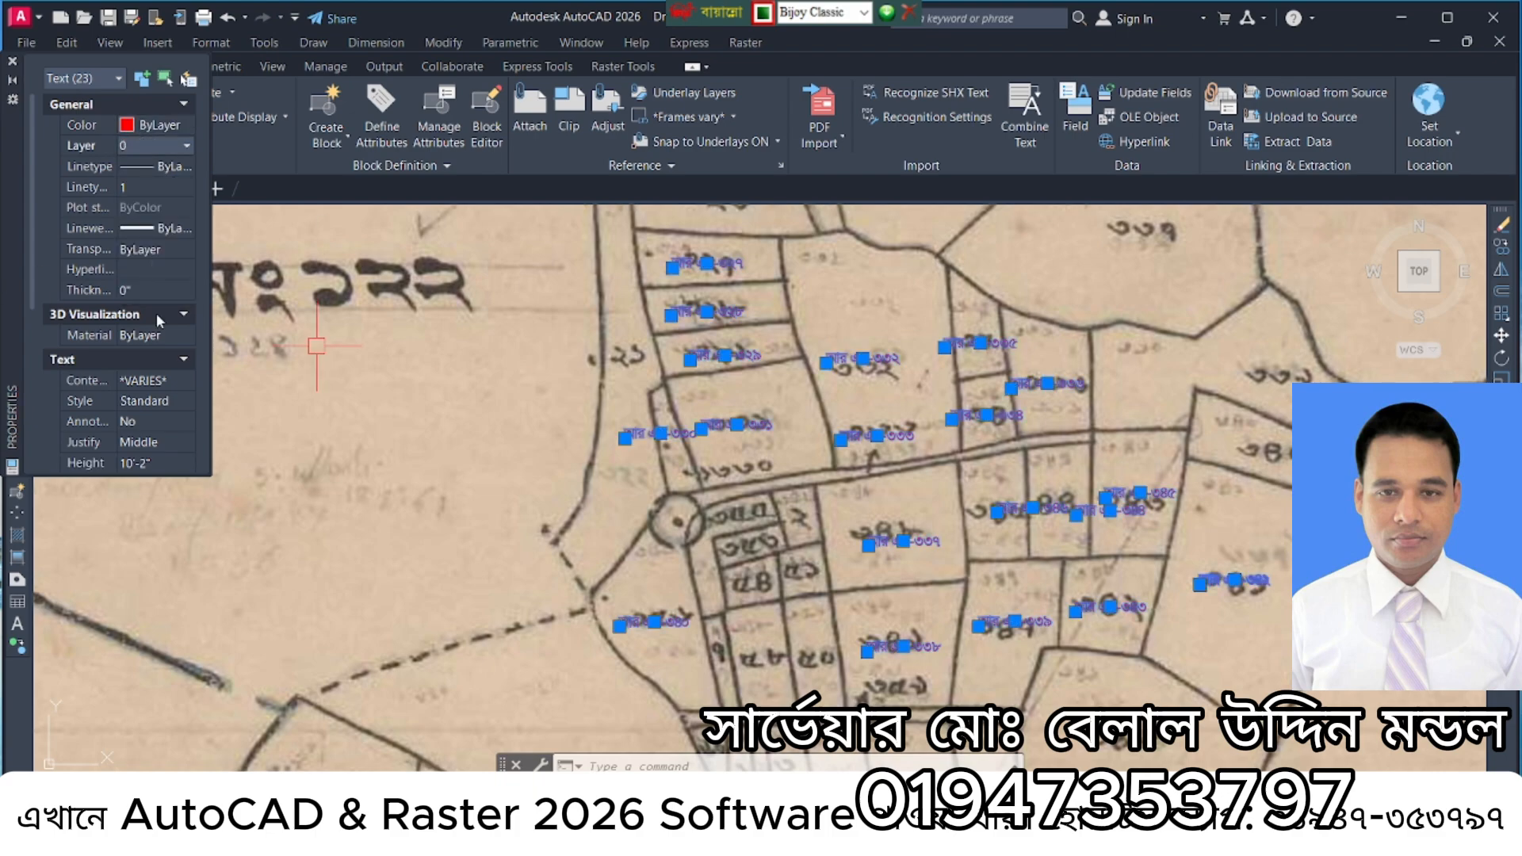
Switch the keyboard layout to English and set the selected labels' text height to 20'.
{"action": "scroll", "coordinate": [155, 313], "scroll_direction": "down", "scroll_amount": 5}
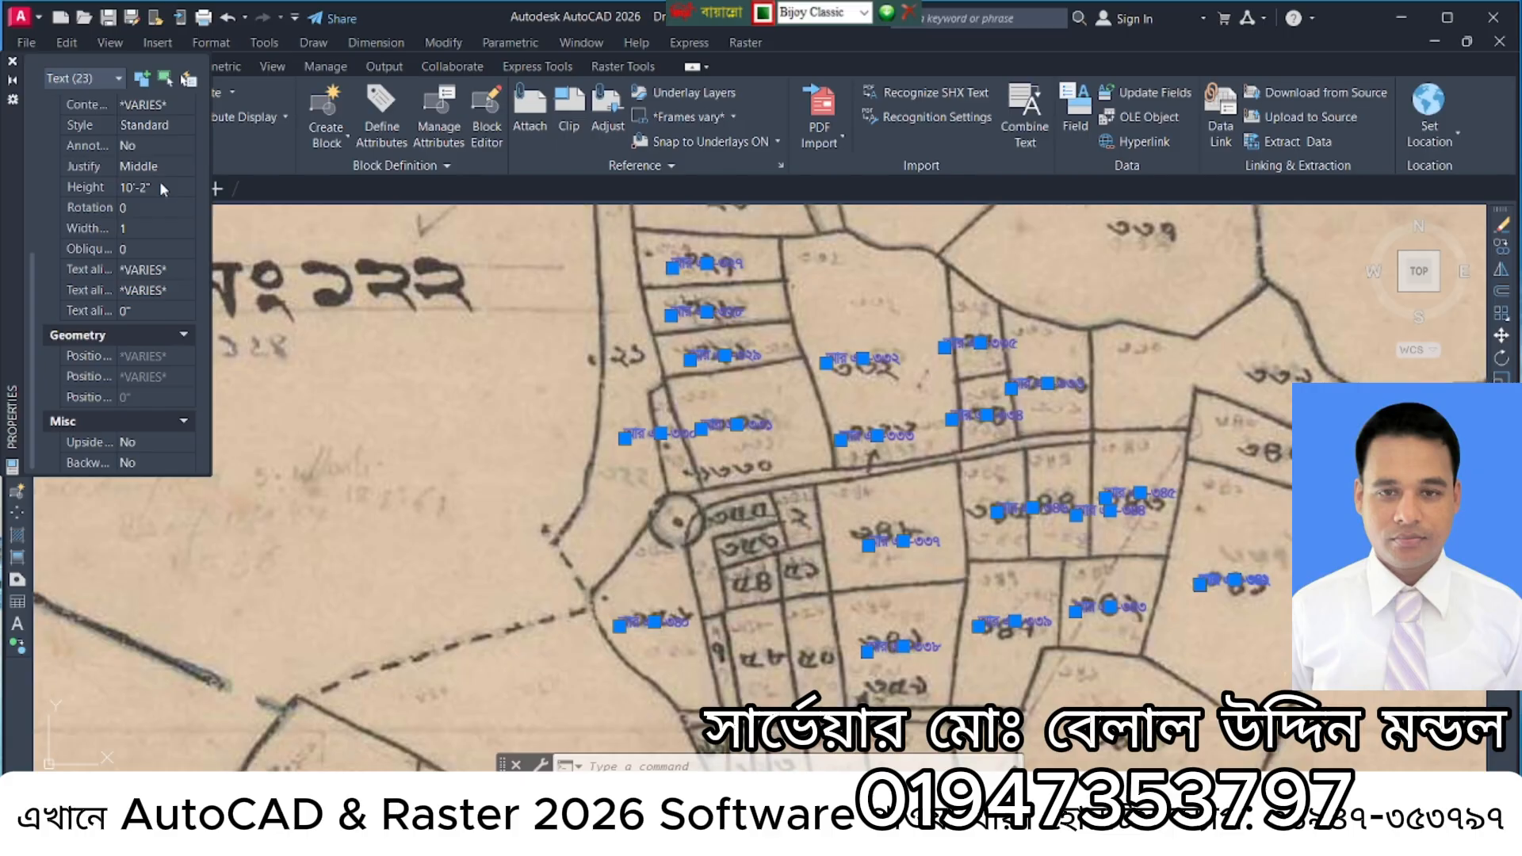
{"action": "left_click", "coordinate": [160, 187]}
{"action": "left_click", "coordinate": [766, 14]}
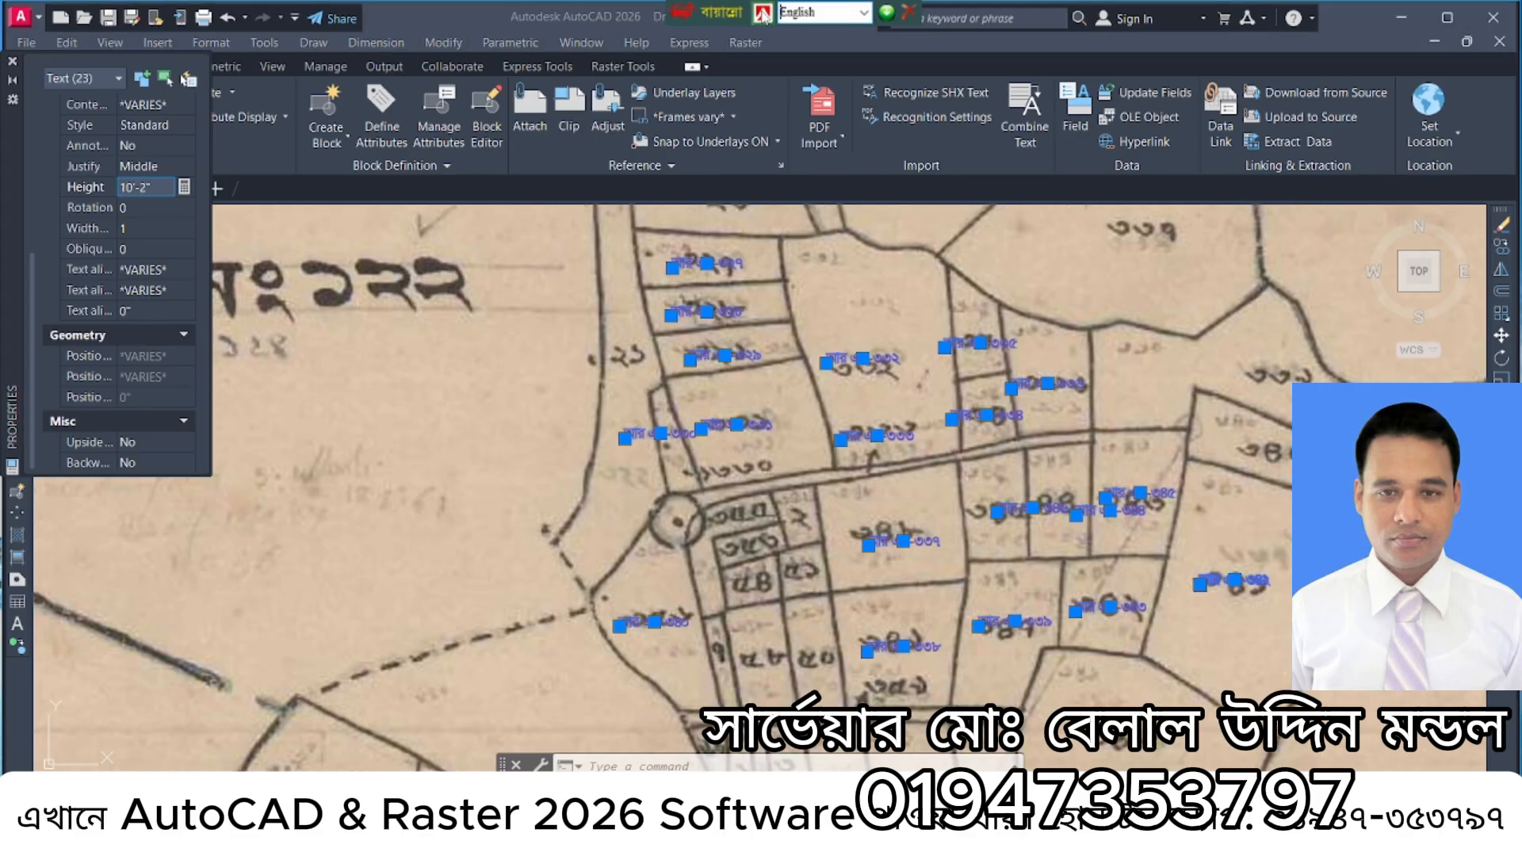
{"action": "left_click", "coordinate": [158, 185]}
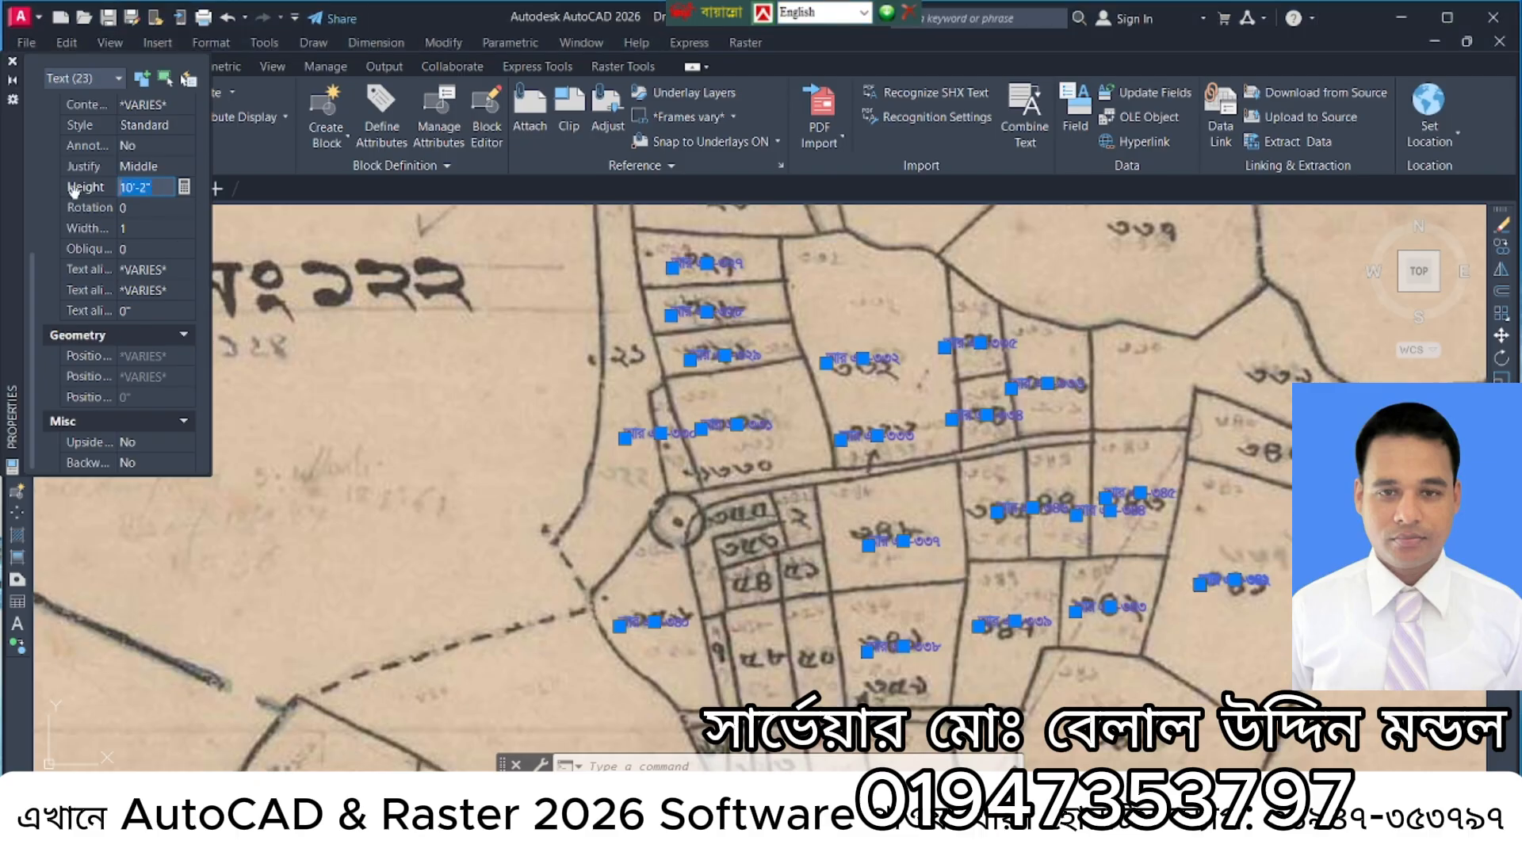
{"action": "type", "text": "20"}
{"action": "key", "text": "Return"}
{"action": "scroll", "coordinate": [970, 342], "scroll_direction": "up", "scroll_amount": 3}
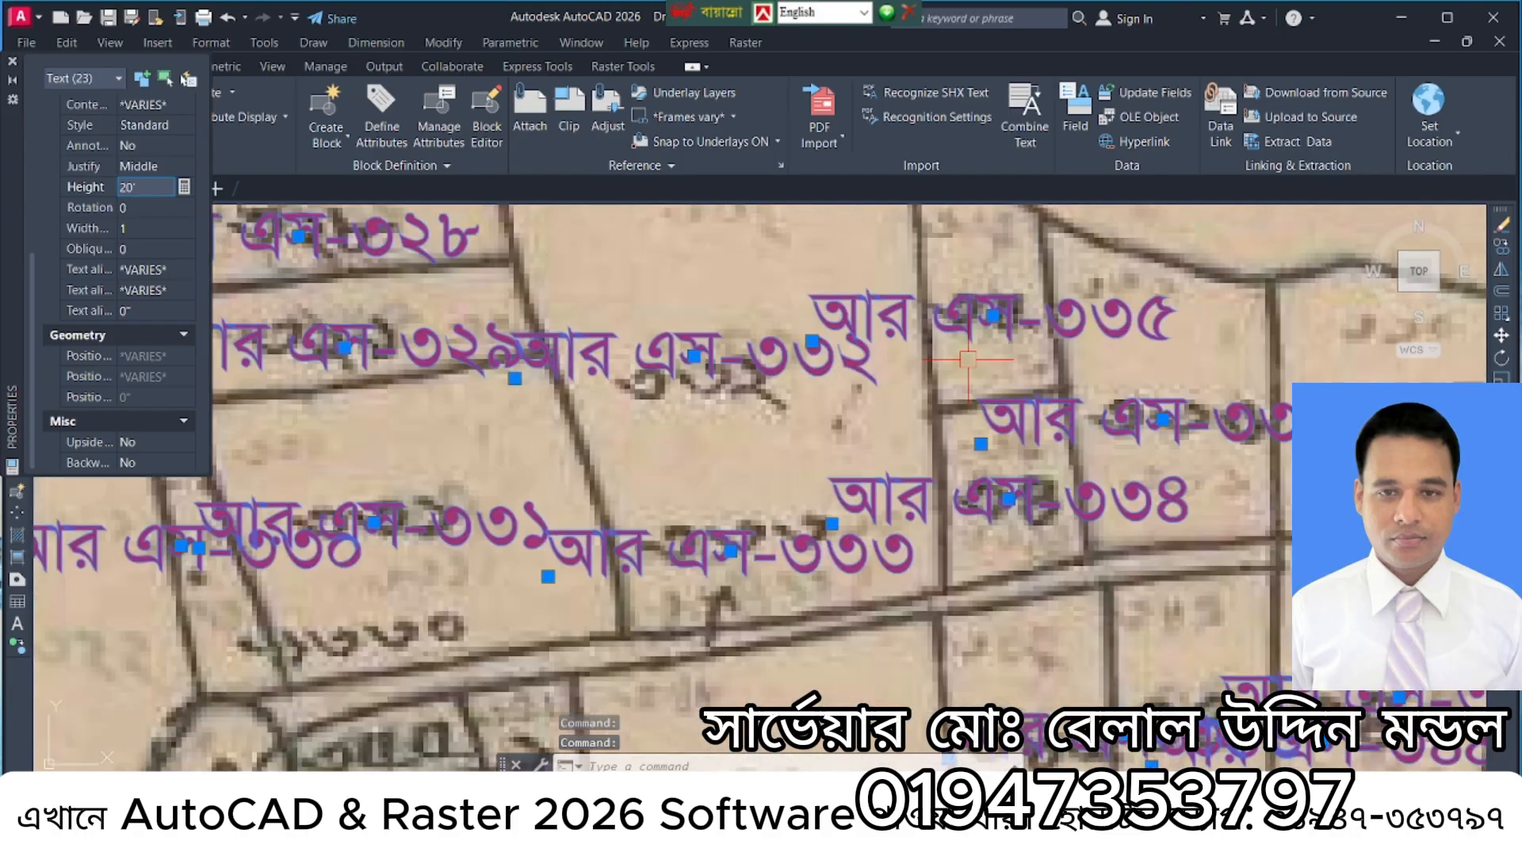
Set the text height of the selected number labels to 10' and check their size on the plots.
{"action": "scroll", "coordinate": [1046, 394], "scroll_direction": "down", "scroll_amount": 5}
{"action": "scroll", "coordinate": [1046, 394], "scroll_direction": "up", "scroll_amount": 5}
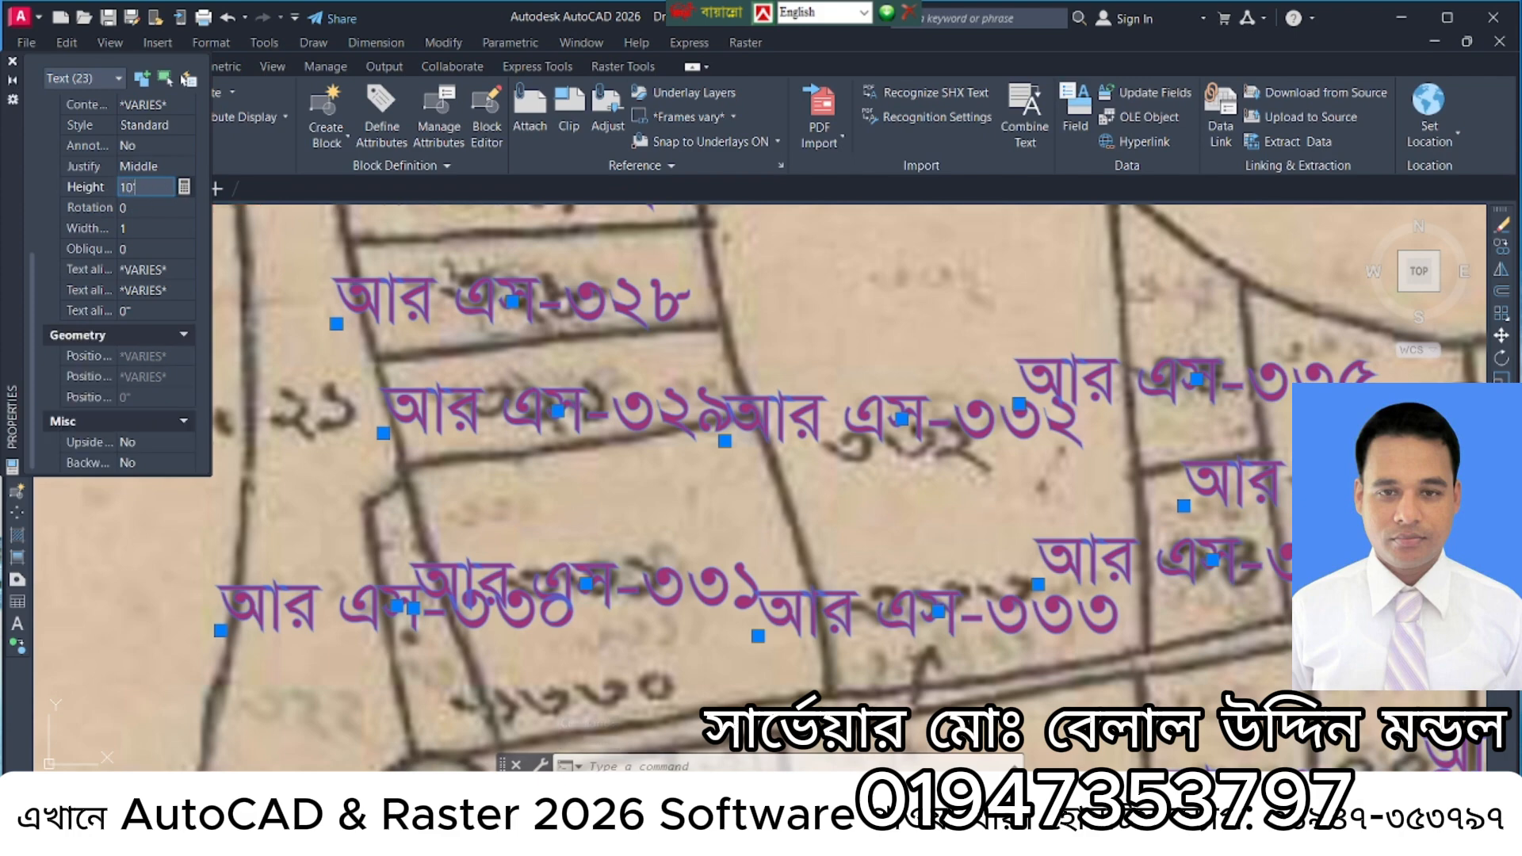
{"action": "key", "text": "Return"}
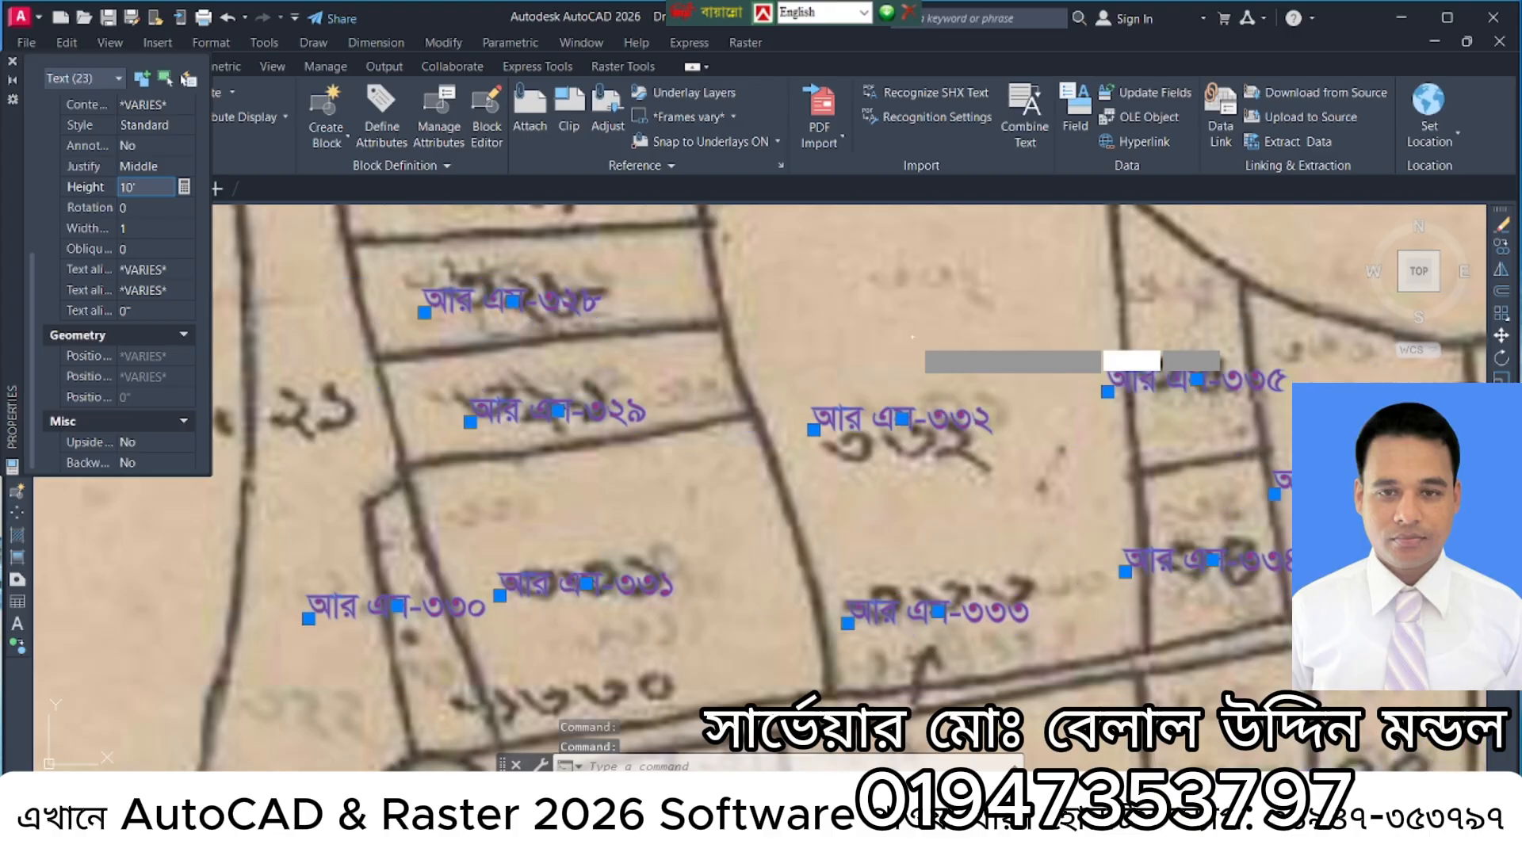
{"action": "left_click", "coordinate": [911, 338]}
{"action": "left_click", "coordinate": [890, 350]}
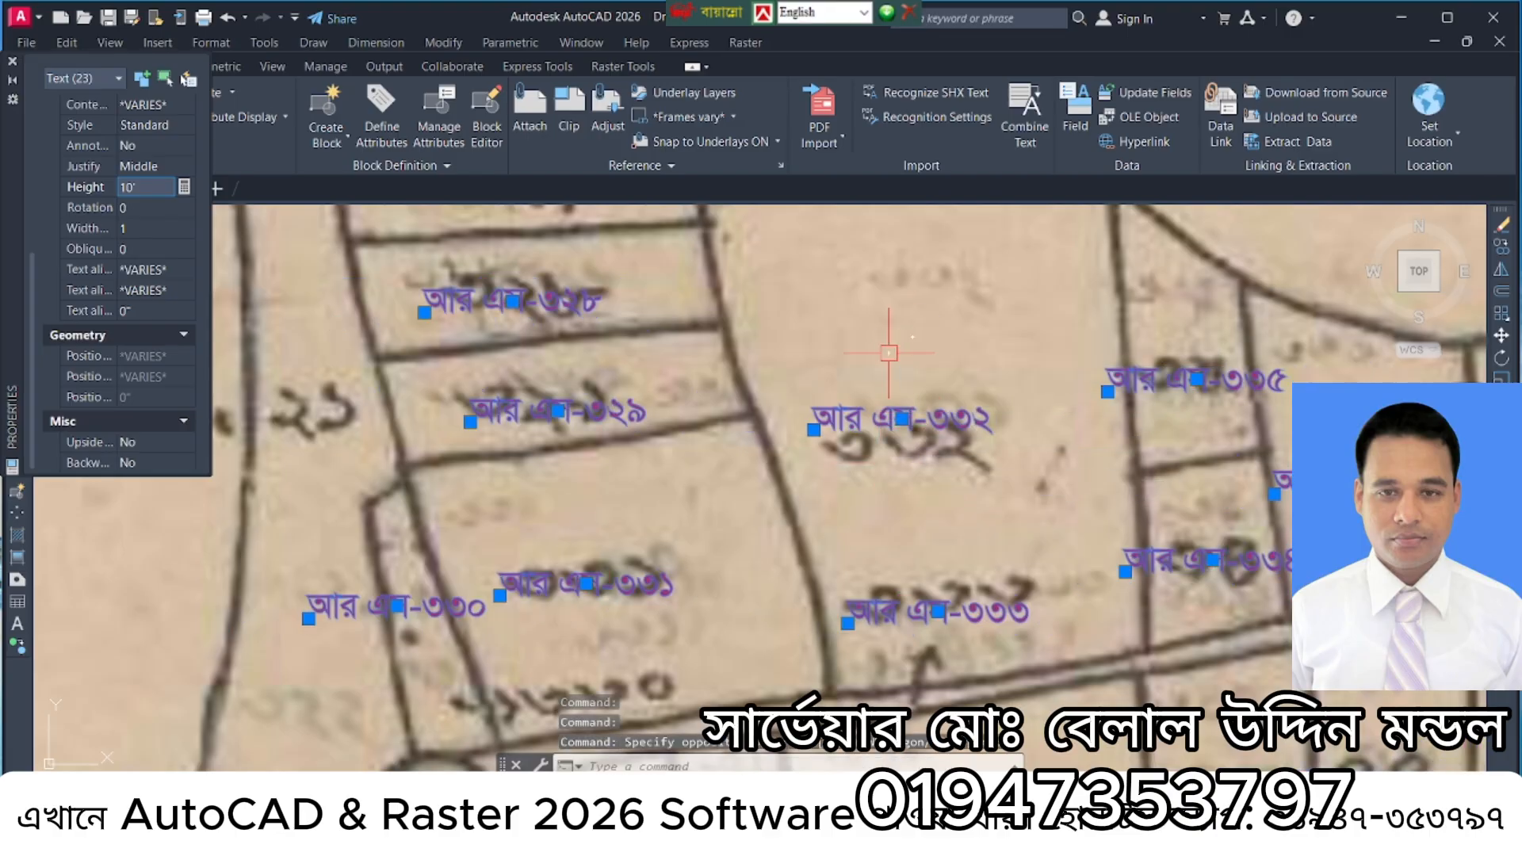
{"action": "scroll", "coordinate": [914, 357], "scroll_direction": "down", "scroll_amount": 2}
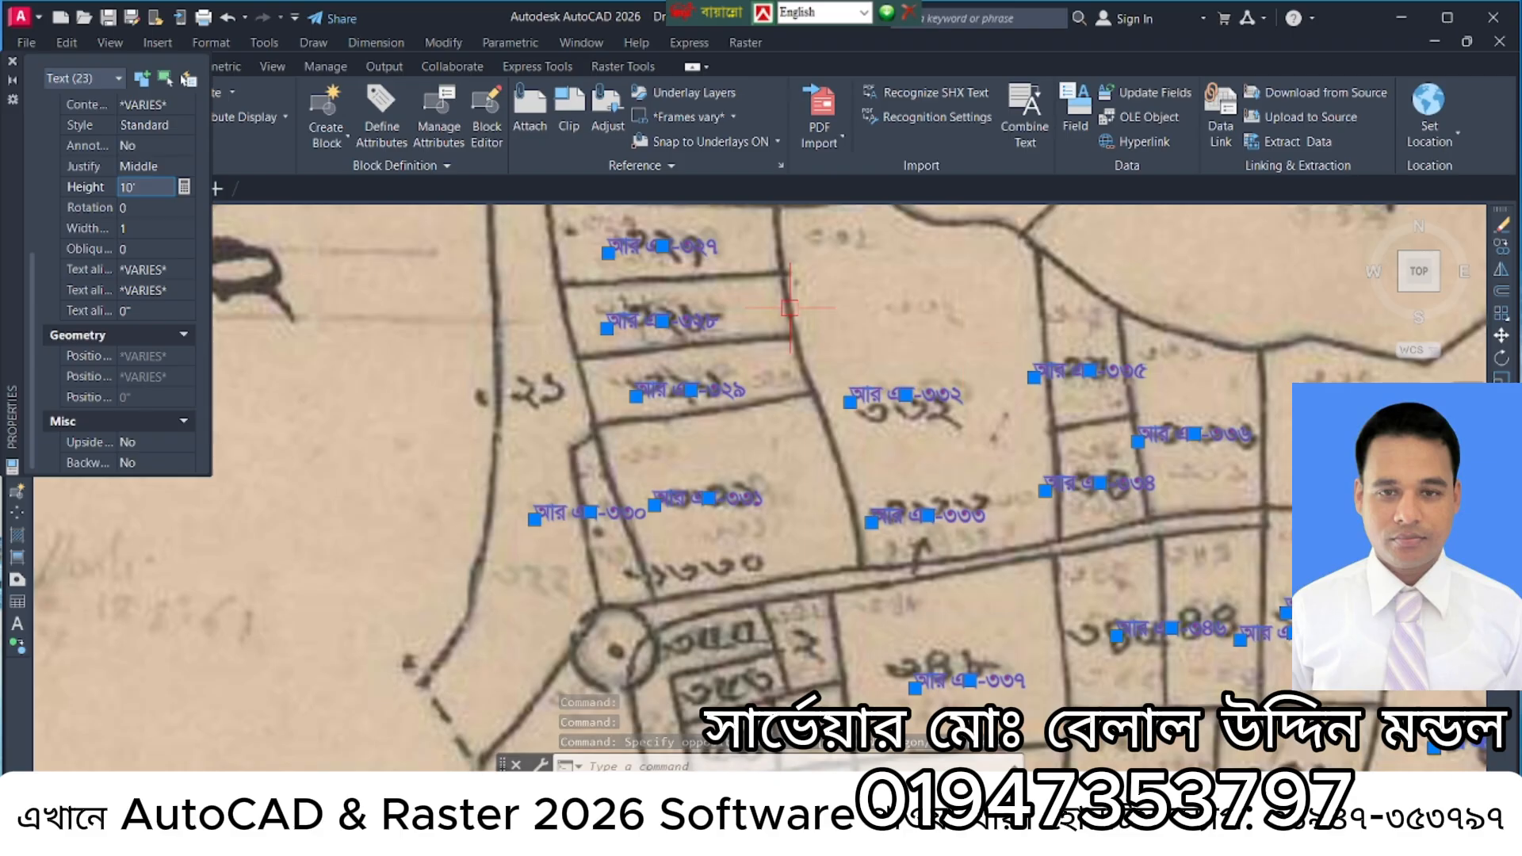
{"action": "scroll", "coordinate": [713, 278], "scroll_direction": "up", "scroll_amount": 4}
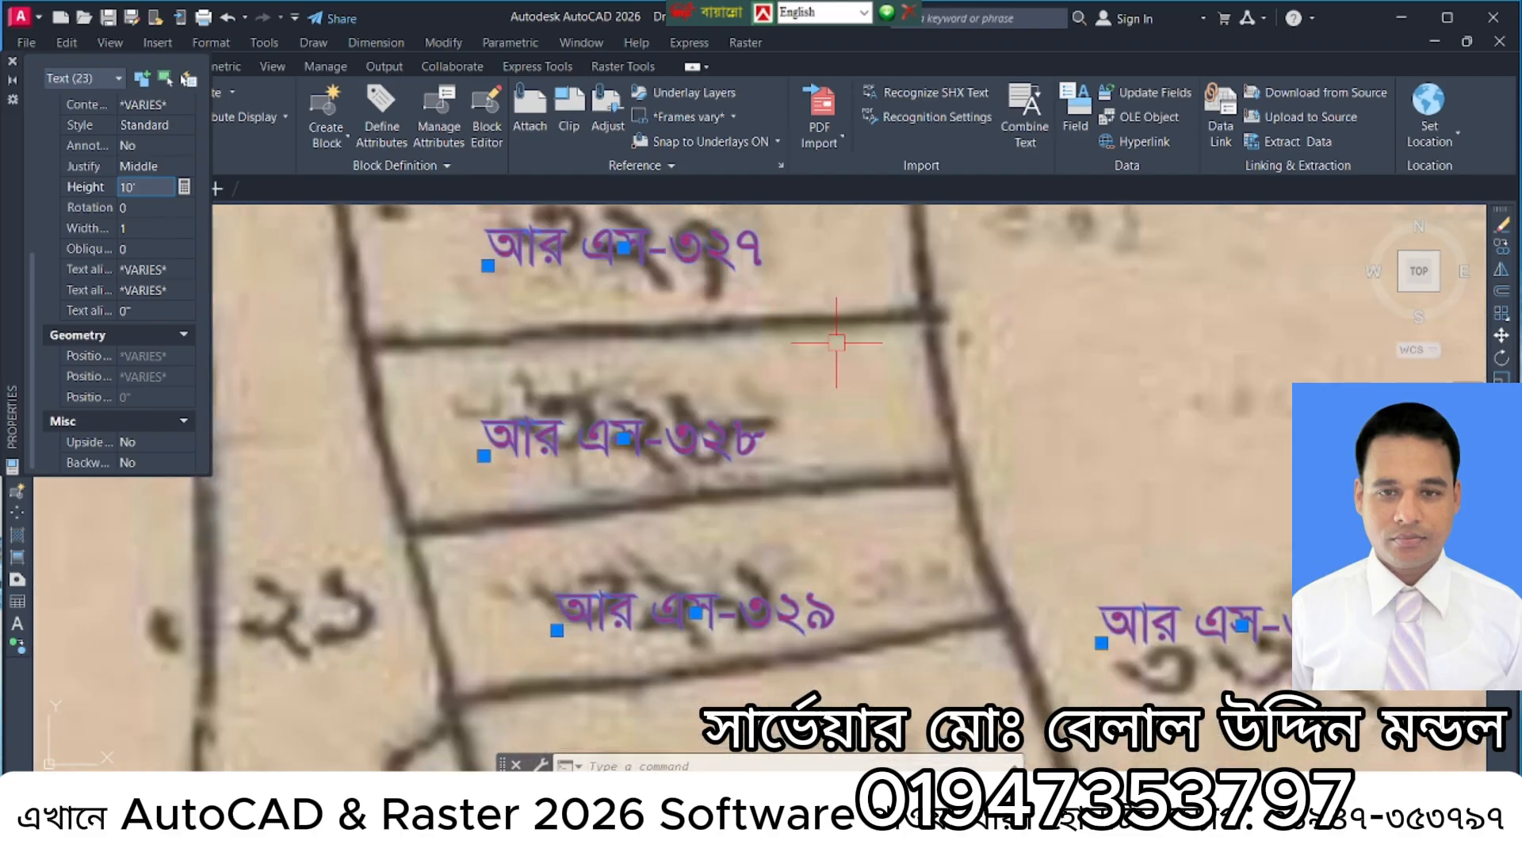
Set the colour of the selected number labels to Yellow and clear the selection to check them on the plots.
{"action": "scroll", "coordinate": [153, 127], "scroll_direction": "up", "scroll_amount": 5}
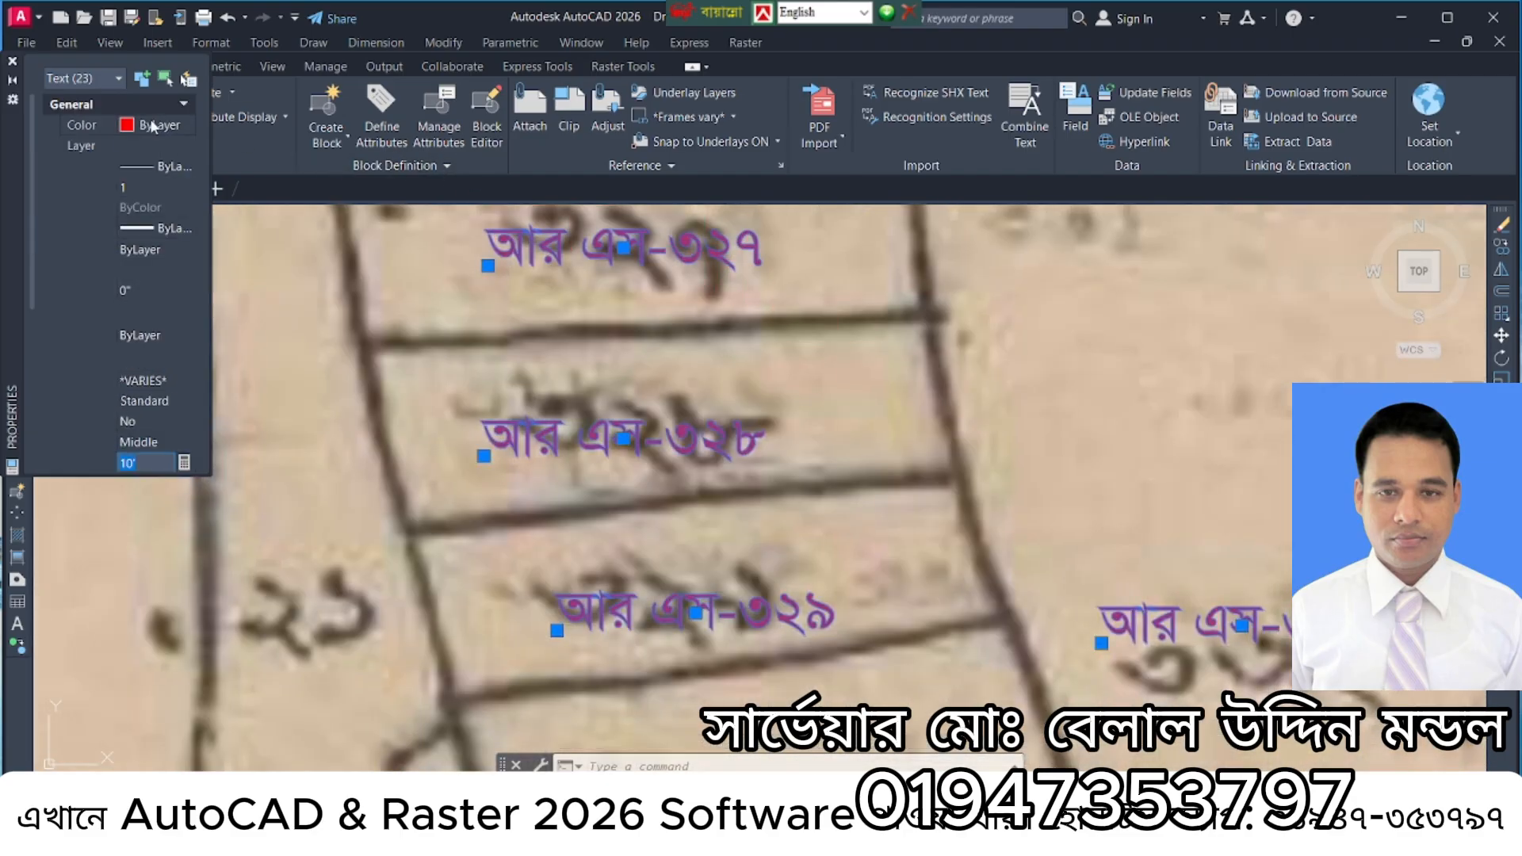
{"action": "left_click", "coordinate": [156, 125]}
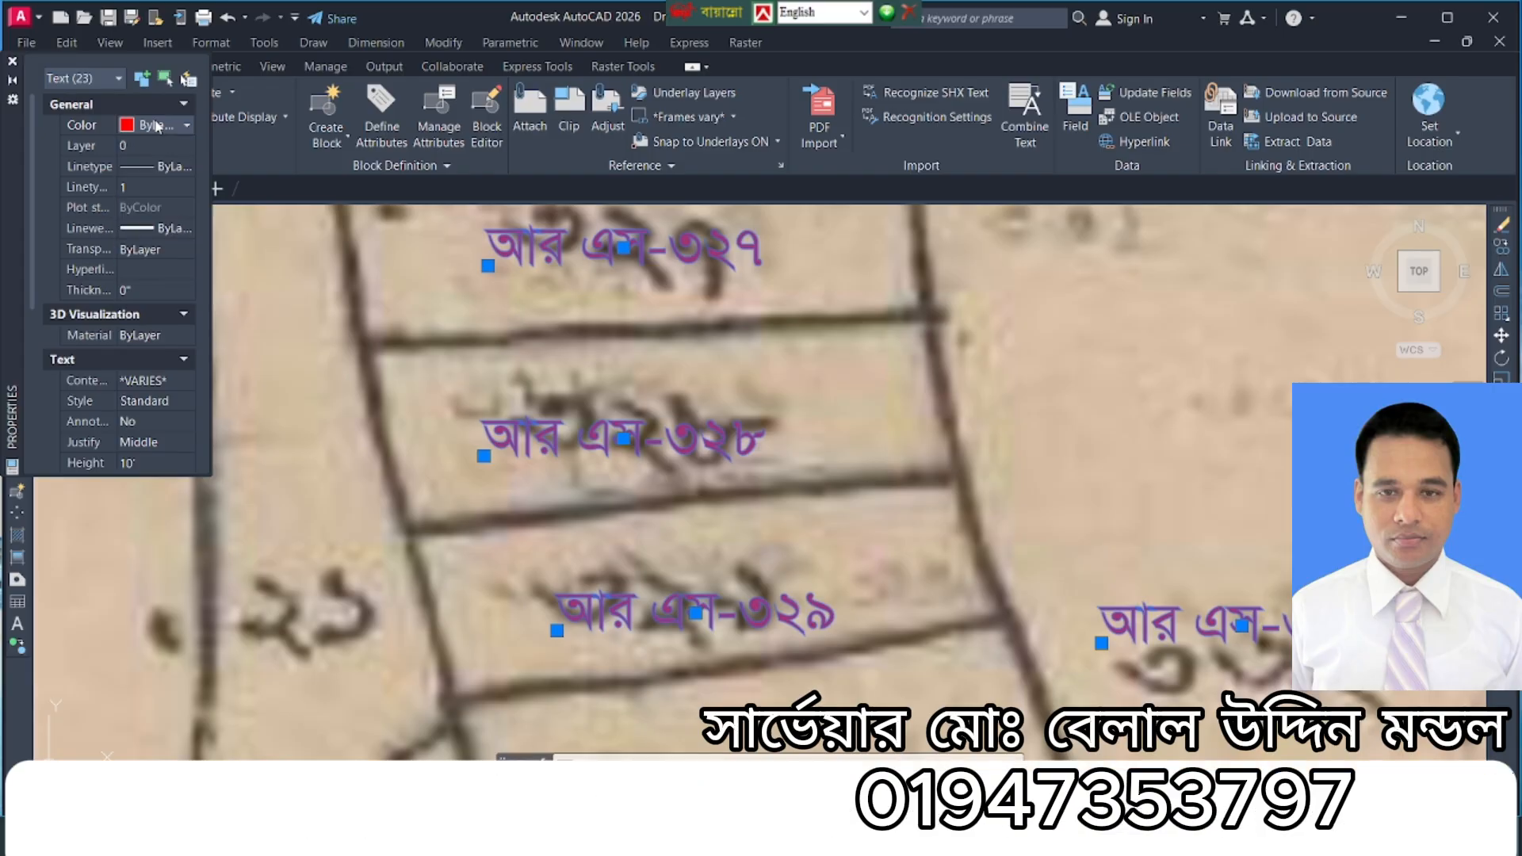
{"action": "left_click", "coordinate": [157, 126]}
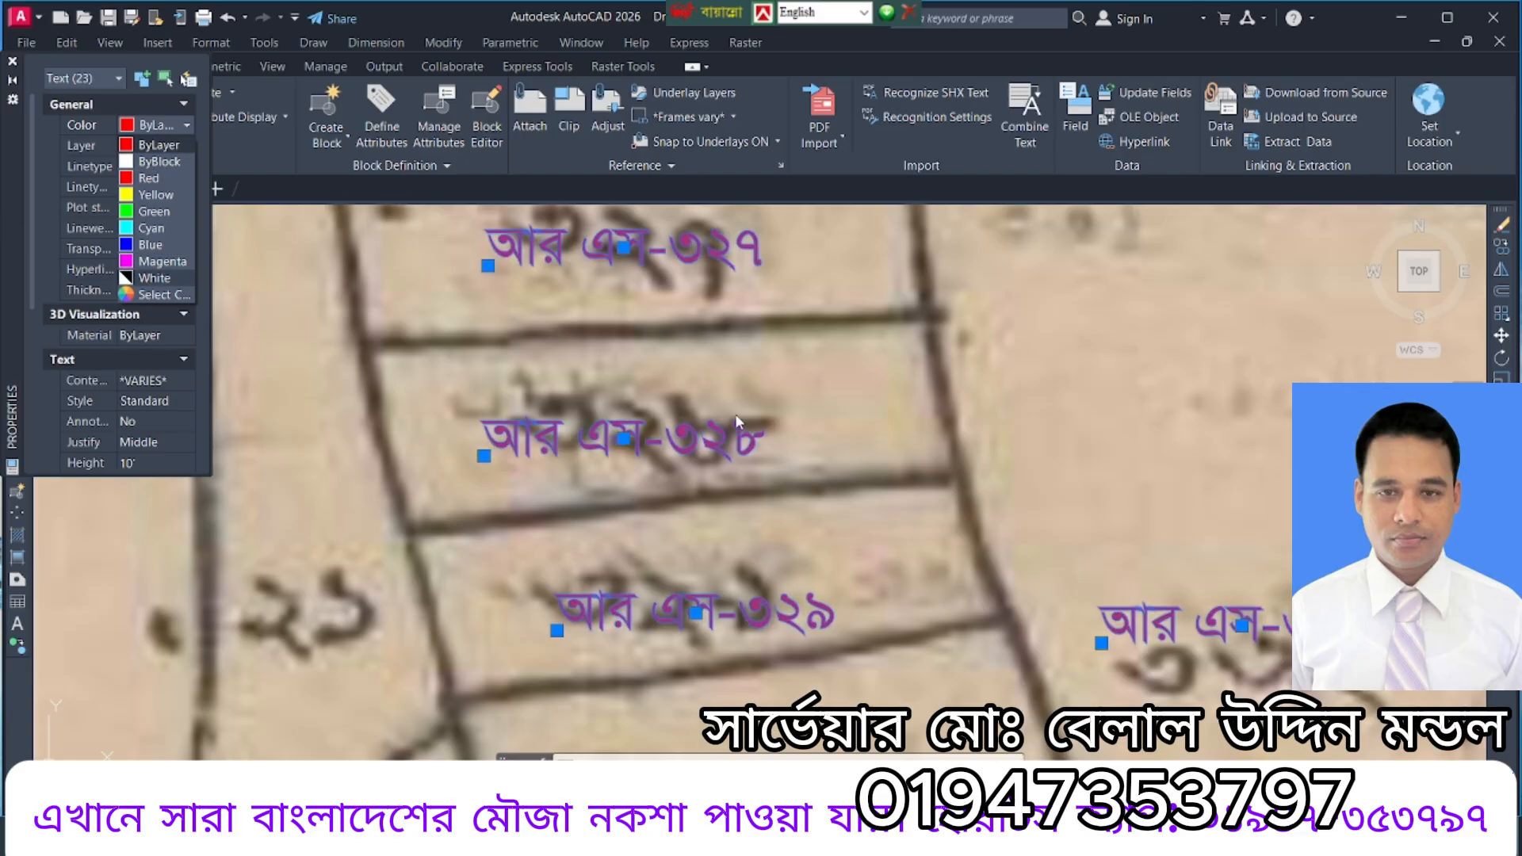
{"action": "scroll", "coordinate": [862, 442], "scroll_direction": "down", "scroll_amount": 5}
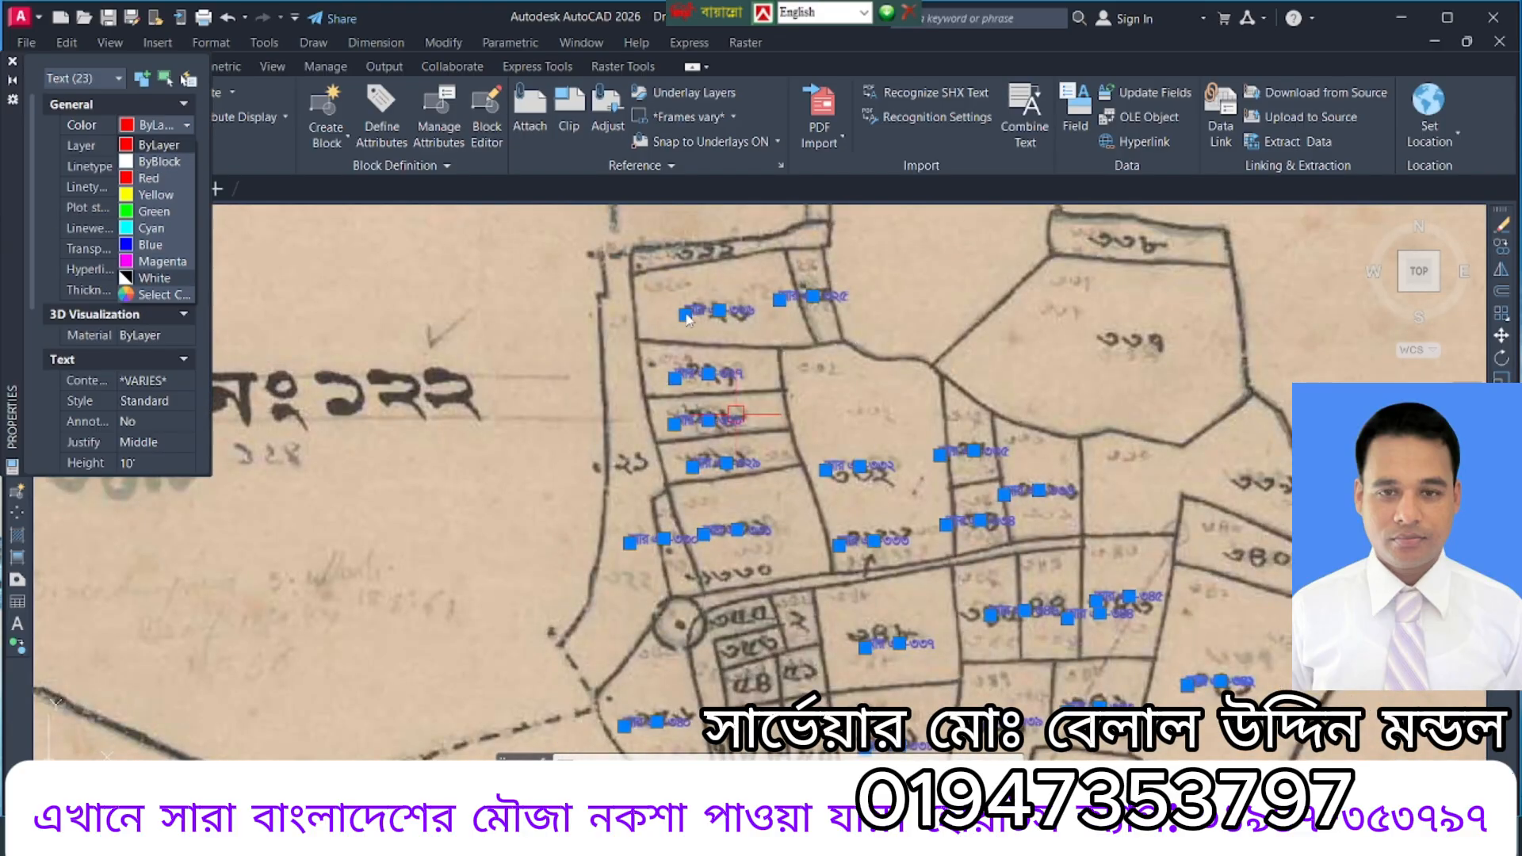
{"action": "scroll", "coordinate": [745, 321], "scroll_direction": "up", "scroll_amount": 2}
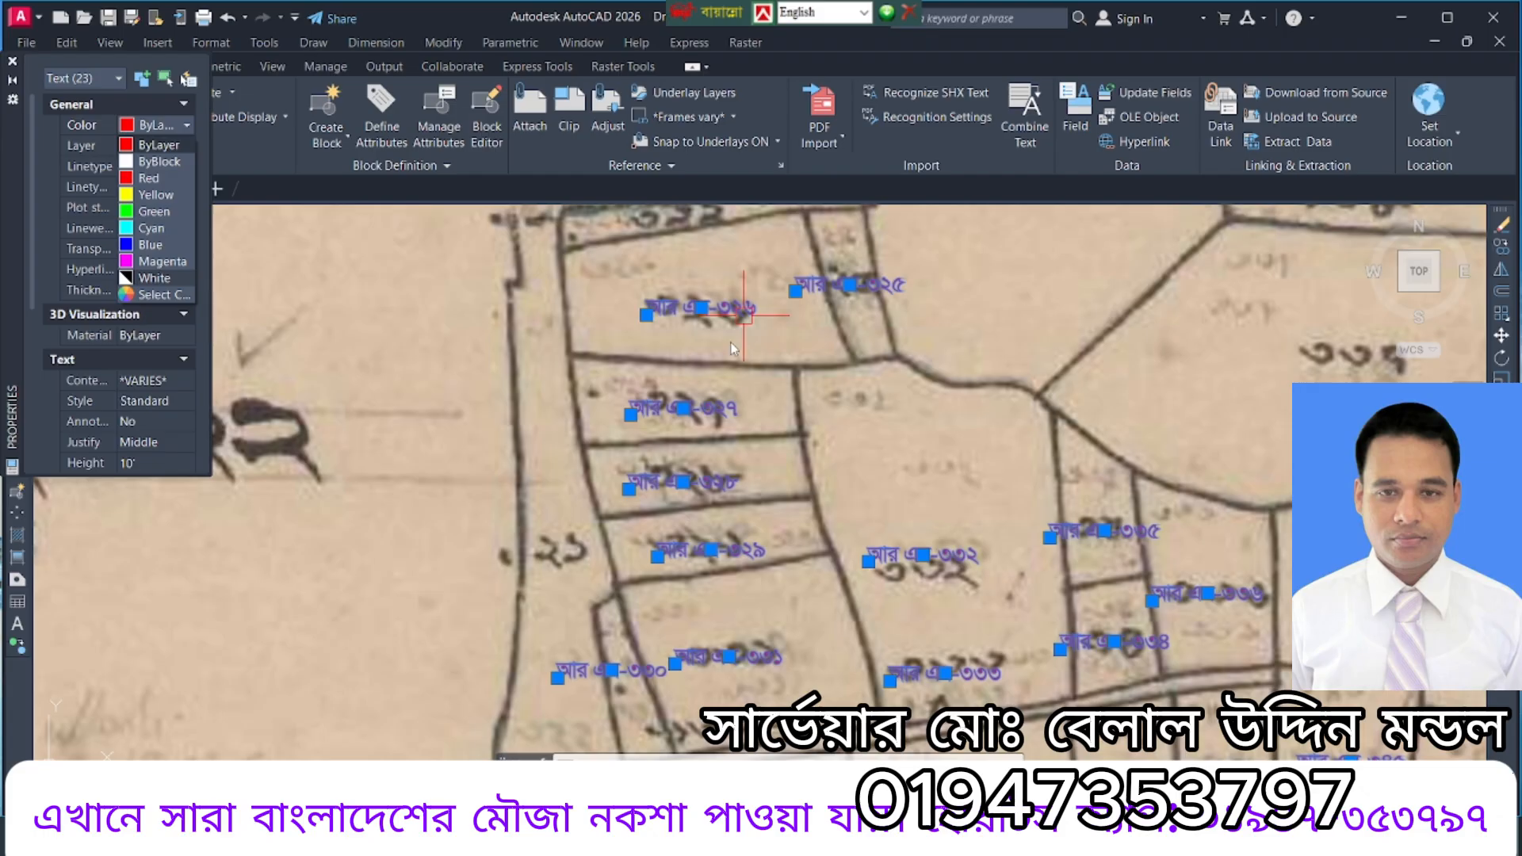
{"action": "left_click", "coordinate": [142, 195]}
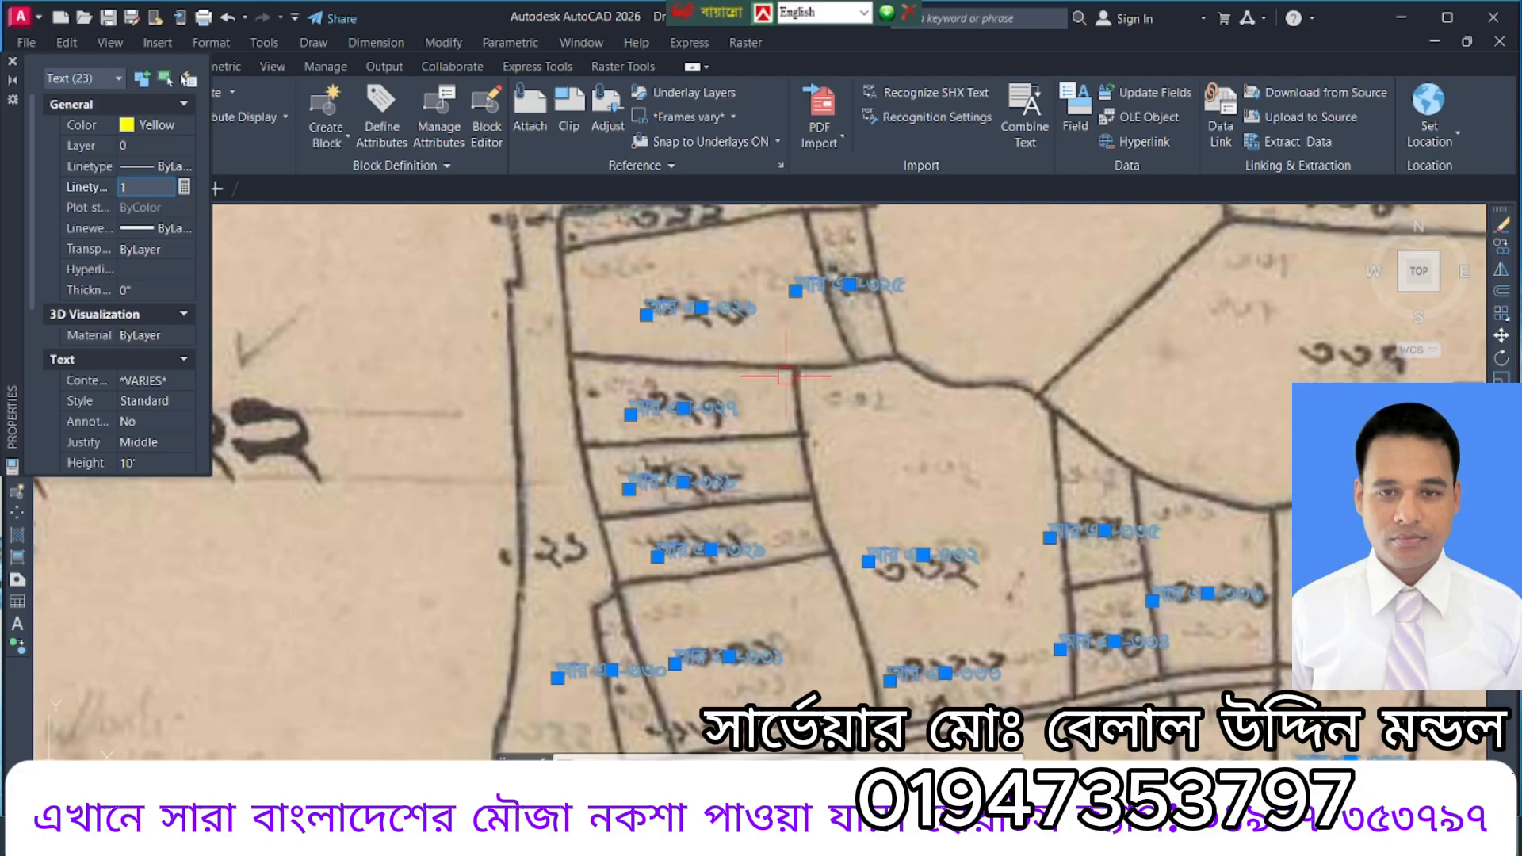
{"action": "key", "text": "Escape"}
{"action": "scroll", "coordinate": [749, 331], "scroll_direction": "up", "scroll_amount": 5}
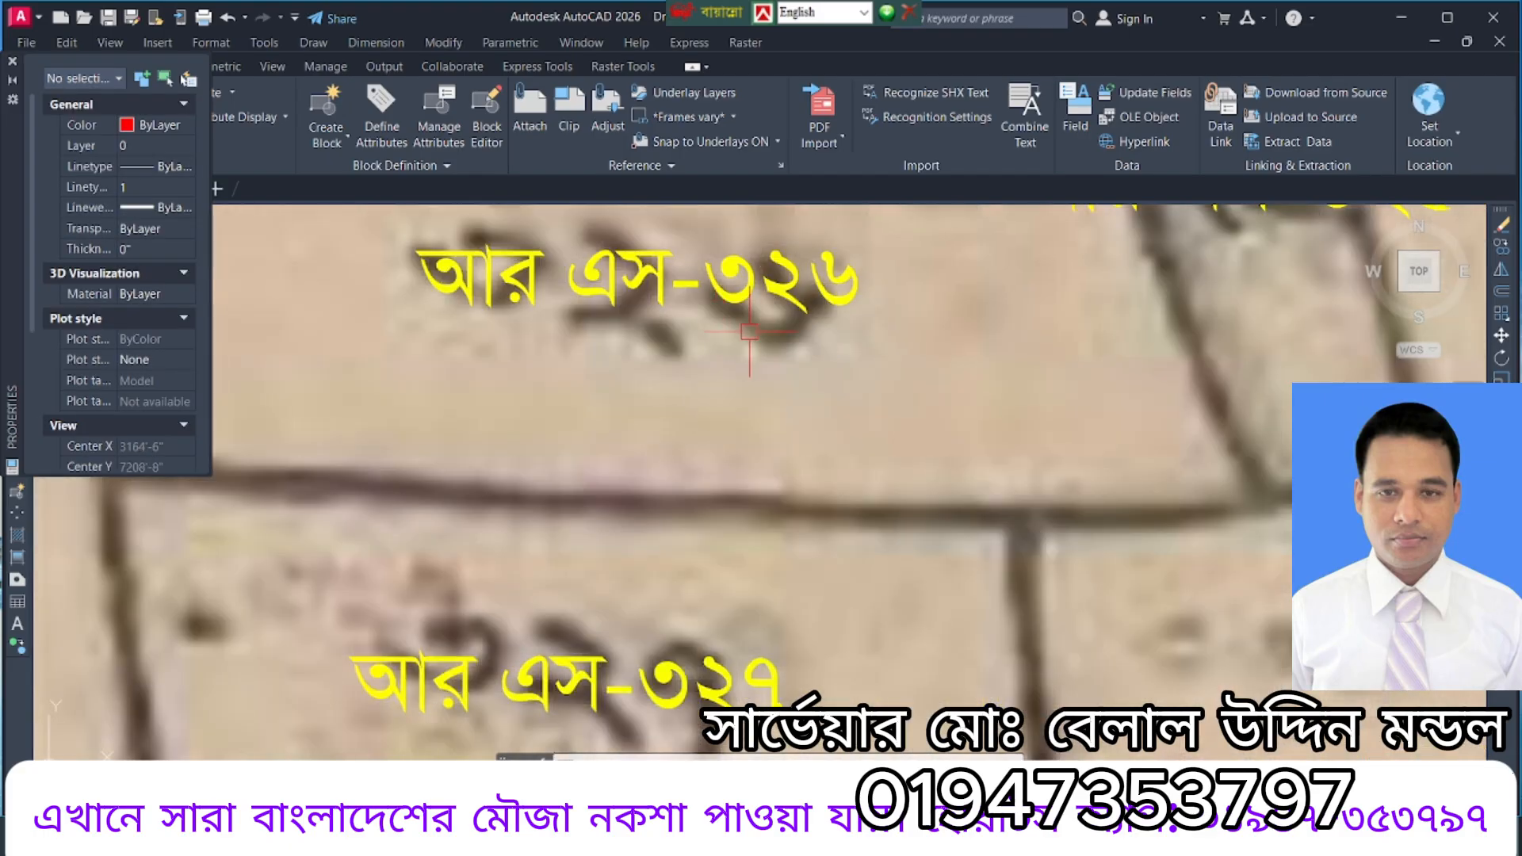
Close the properties, then invert and process the scanned map image into a white-on-black line raster.
{"action": "scroll", "coordinate": [749, 331], "scroll_direction": "down", "scroll_amount": 15}
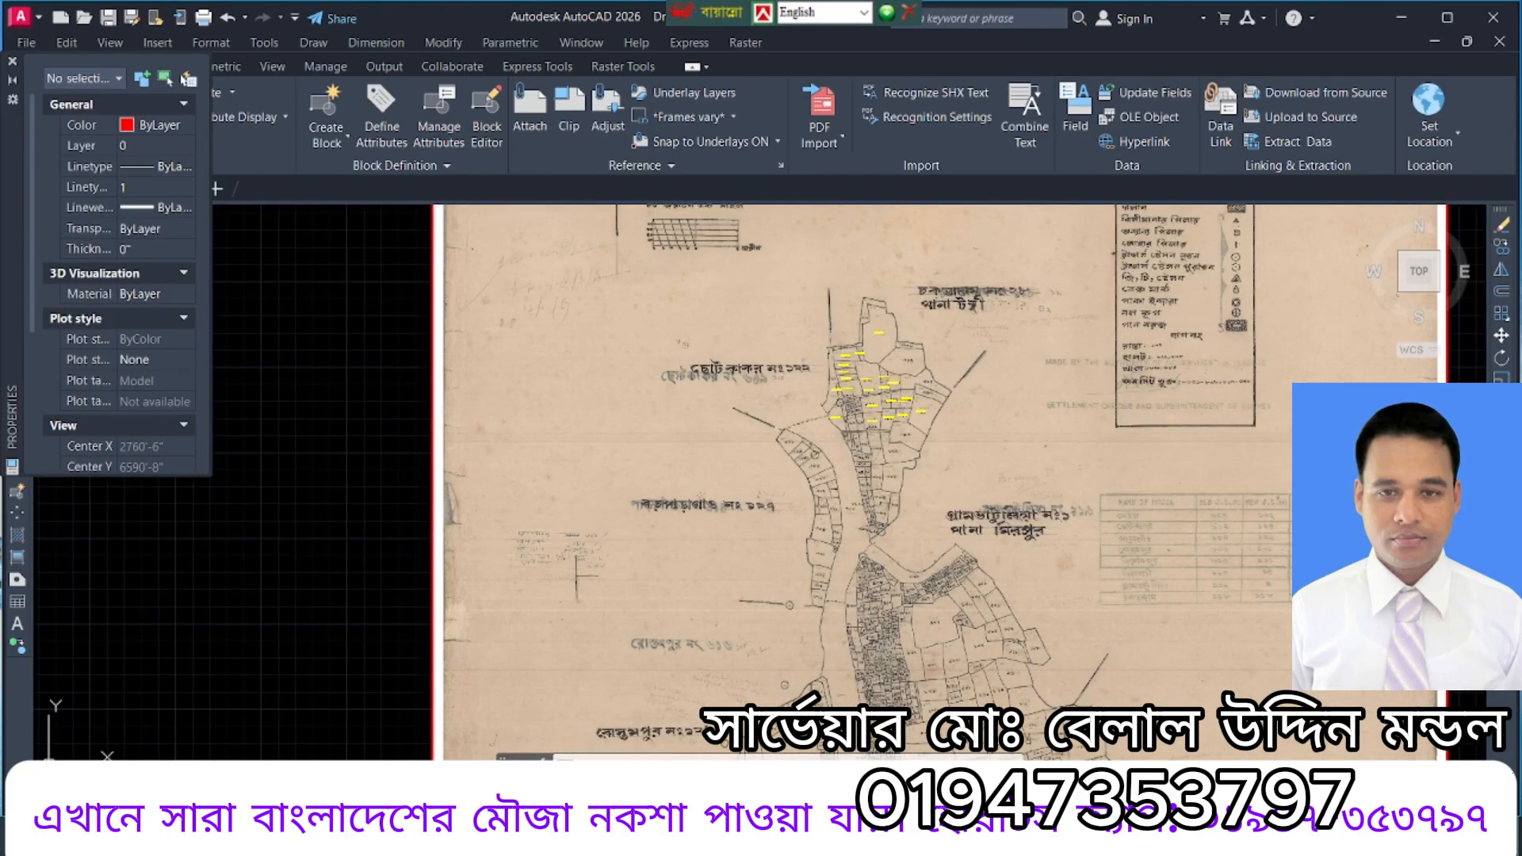
{"action": "scroll", "coordinate": [919, 540], "scroll_direction": "down", "scroll_amount": 4}
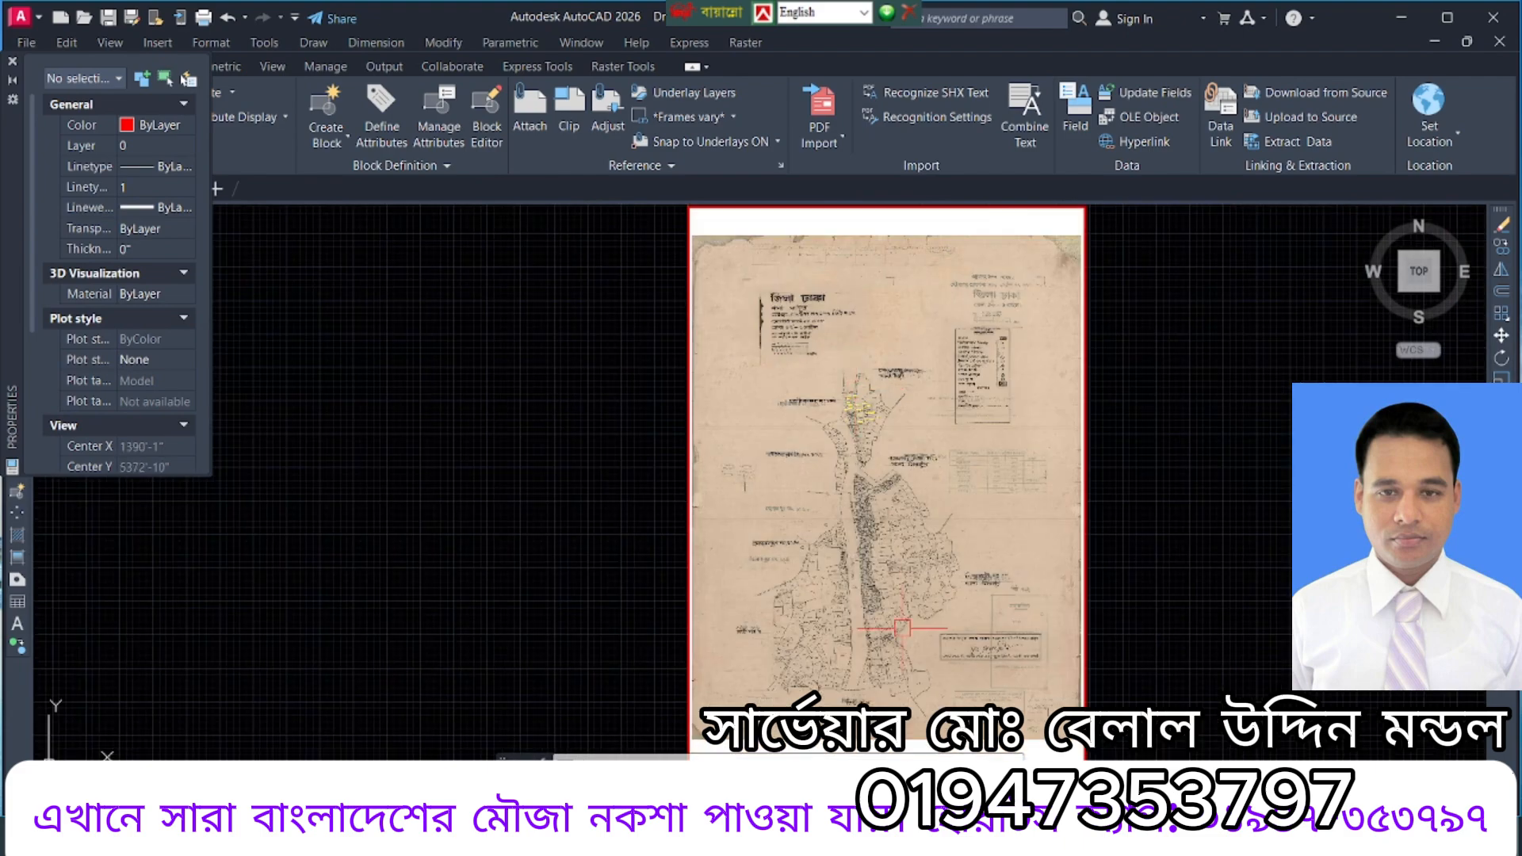
{"action": "scroll", "coordinate": [901, 568], "scroll_direction": "up", "scroll_amount": 2}
{"action": "scroll", "coordinate": [929, 491], "scroll_direction": "up", "scroll_amount": 7}
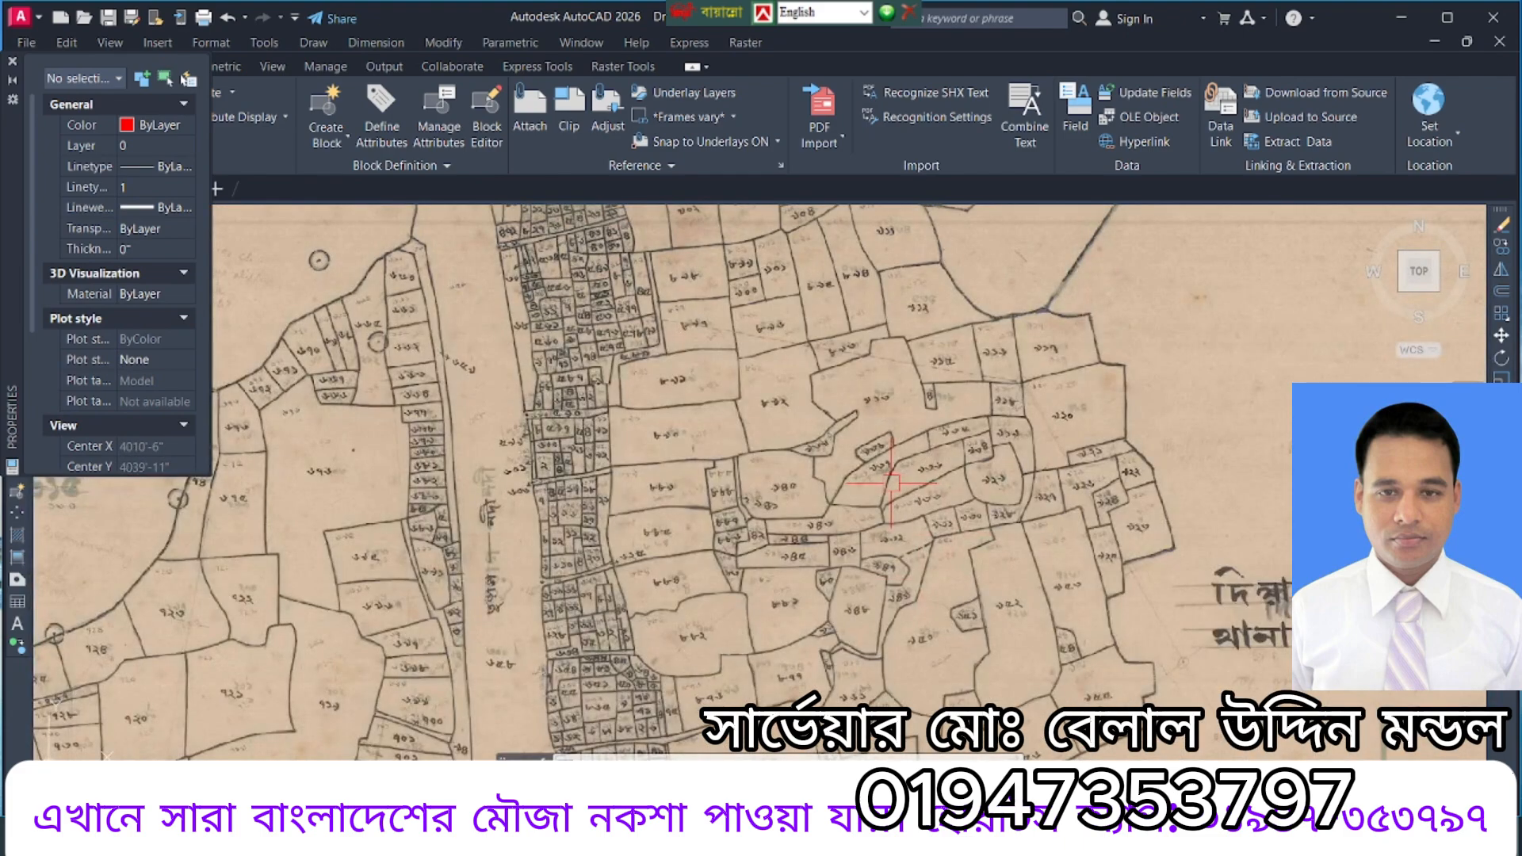
{"action": "left_click", "coordinate": [12, 63]}
{"action": "left_click", "coordinate": [33, 67]}
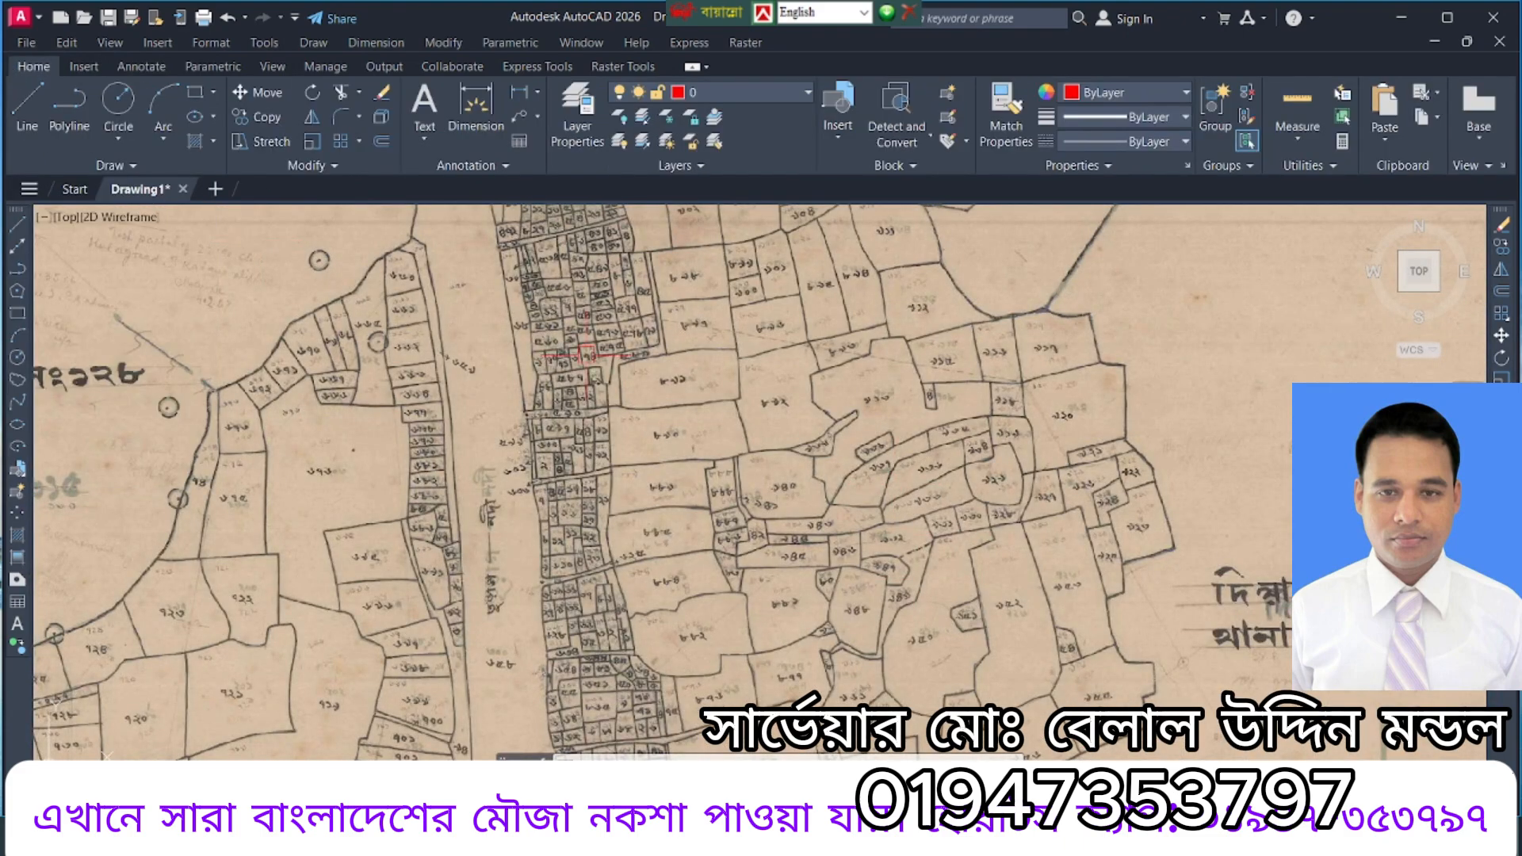
{"action": "left_click", "coordinate": [623, 68]}
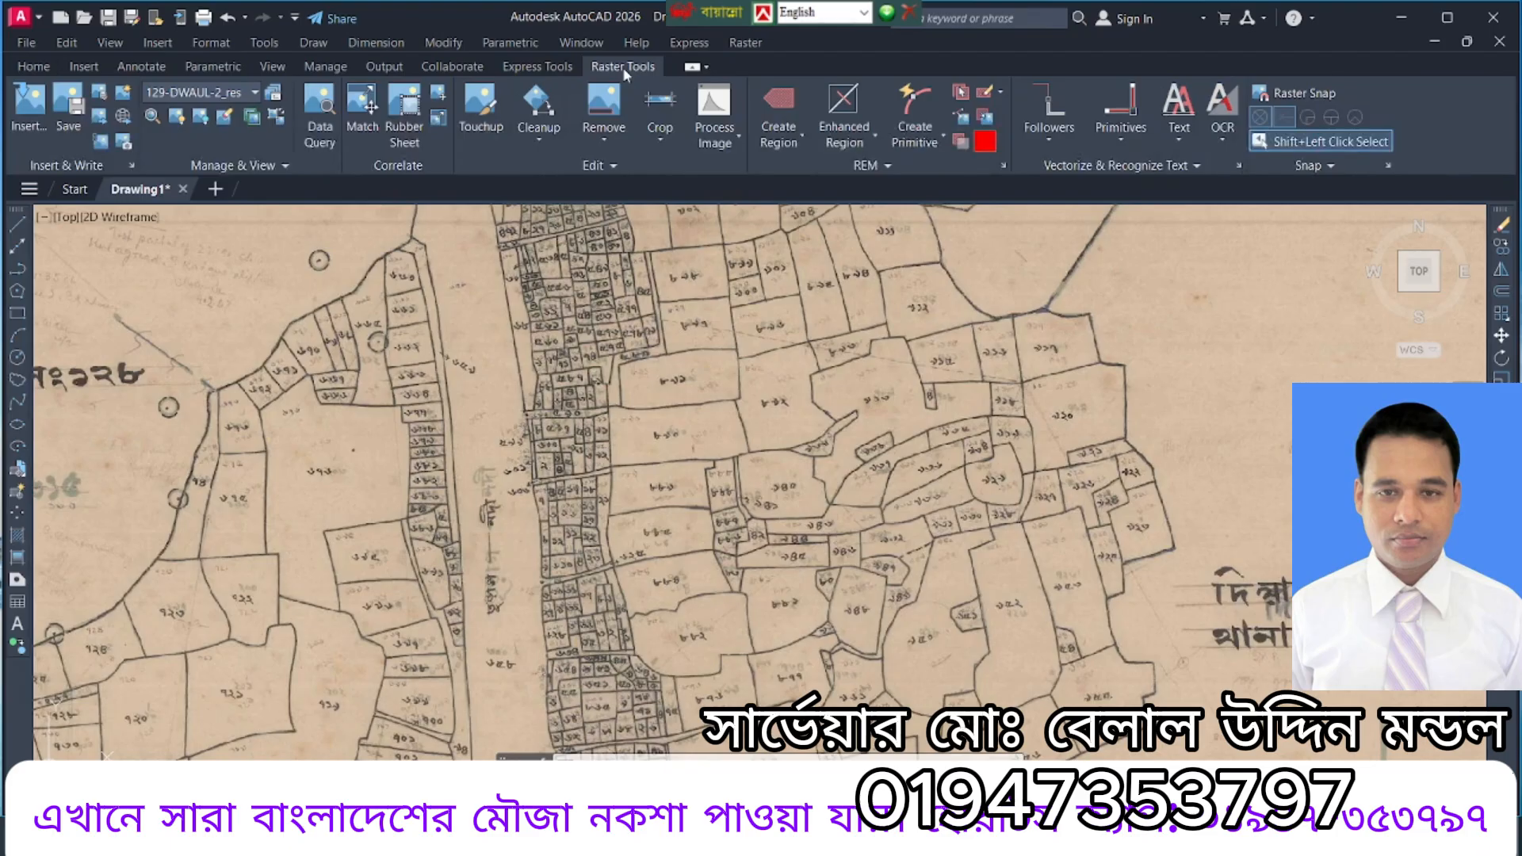
{"action": "left_click", "coordinate": [544, 135]}
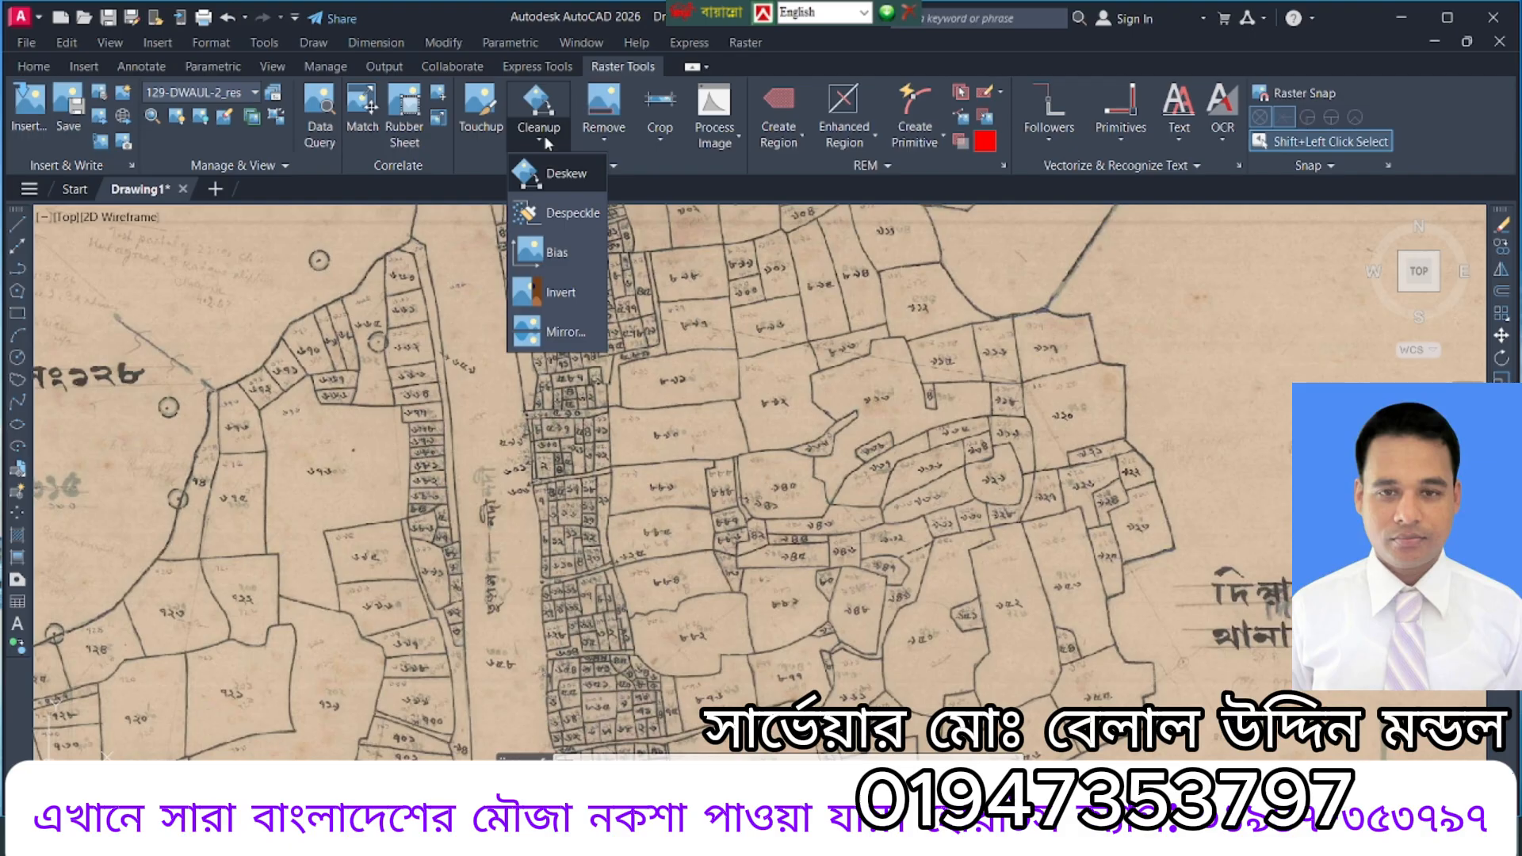
{"action": "left_click", "coordinate": [559, 295]}
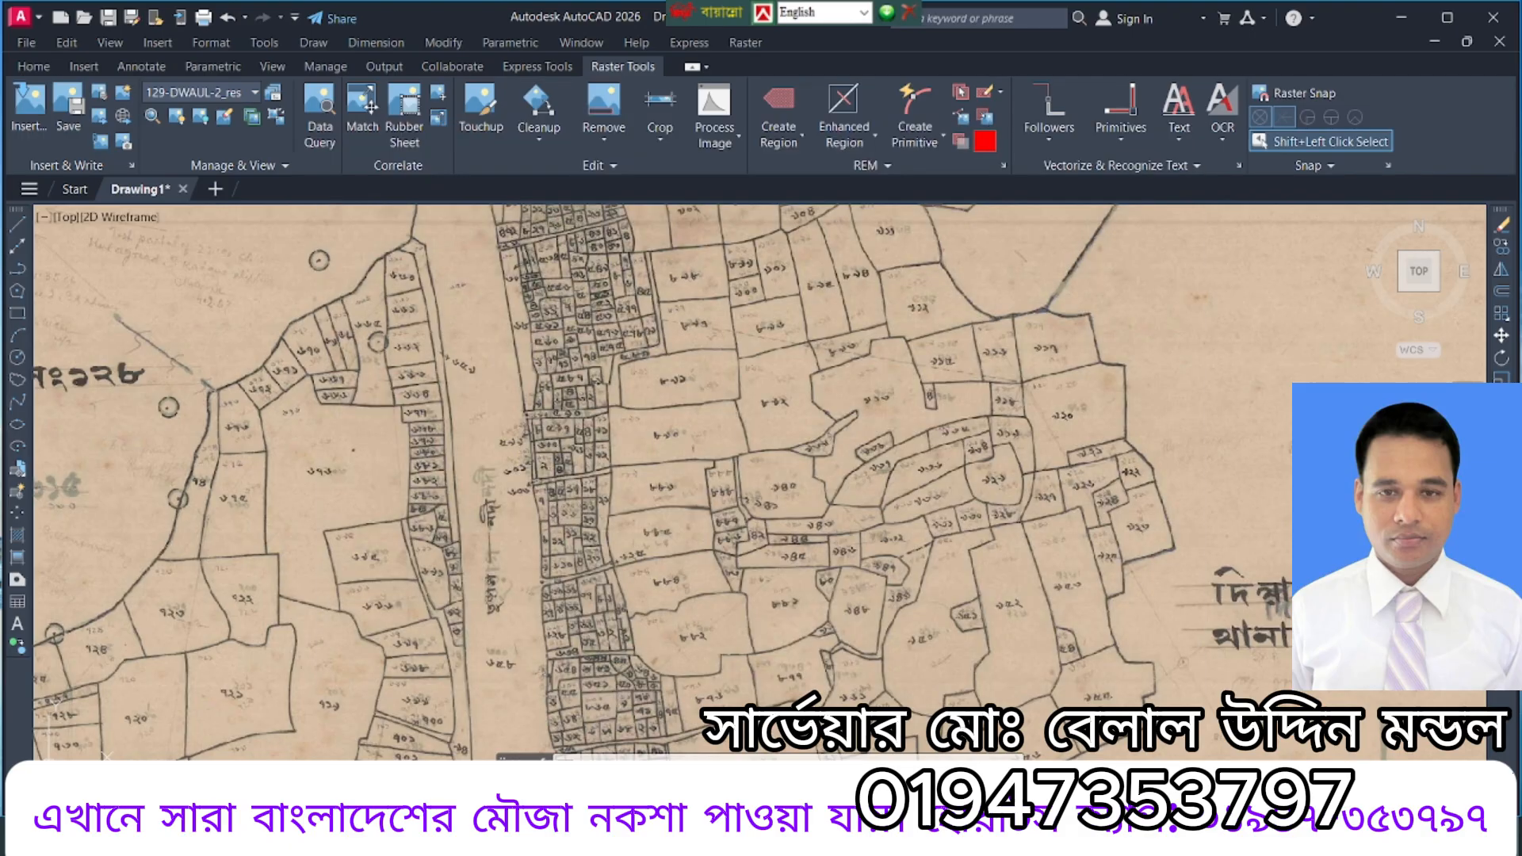
{"action": "left_click", "coordinate": [552, 294]}
{"action": "left_click", "coordinate": [718, 141]}
{"action": "left_click", "coordinate": [756, 330]}
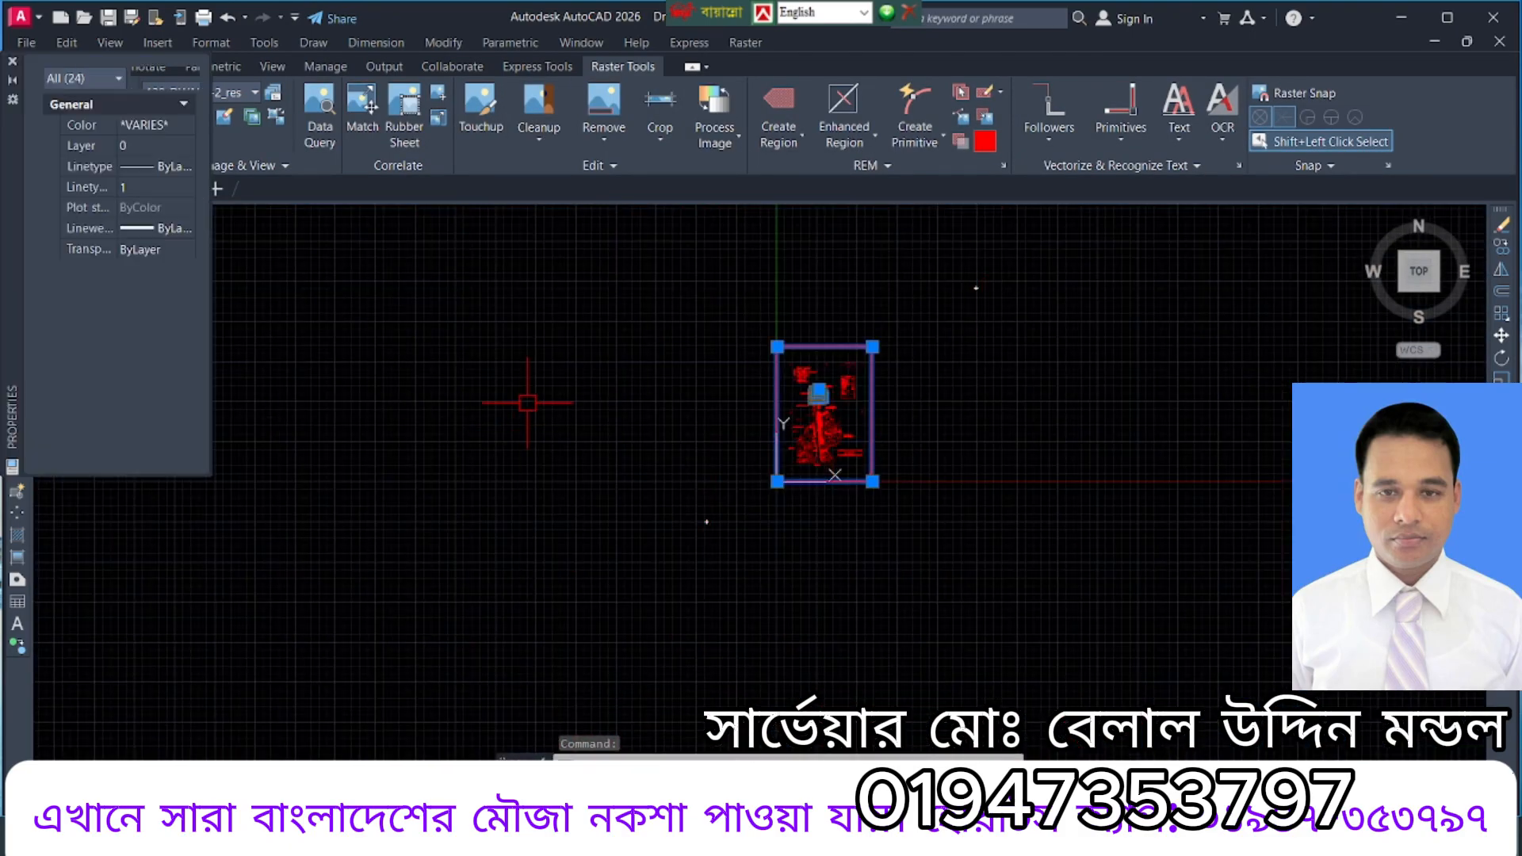
Start the raster polyline follower (VFPLINE) and trace the long slanting boundary on the east side of the large central plot.
{"action": "left_click", "coordinate": [1046, 132]}
{"action": "left_click", "coordinate": [1058, 177]}
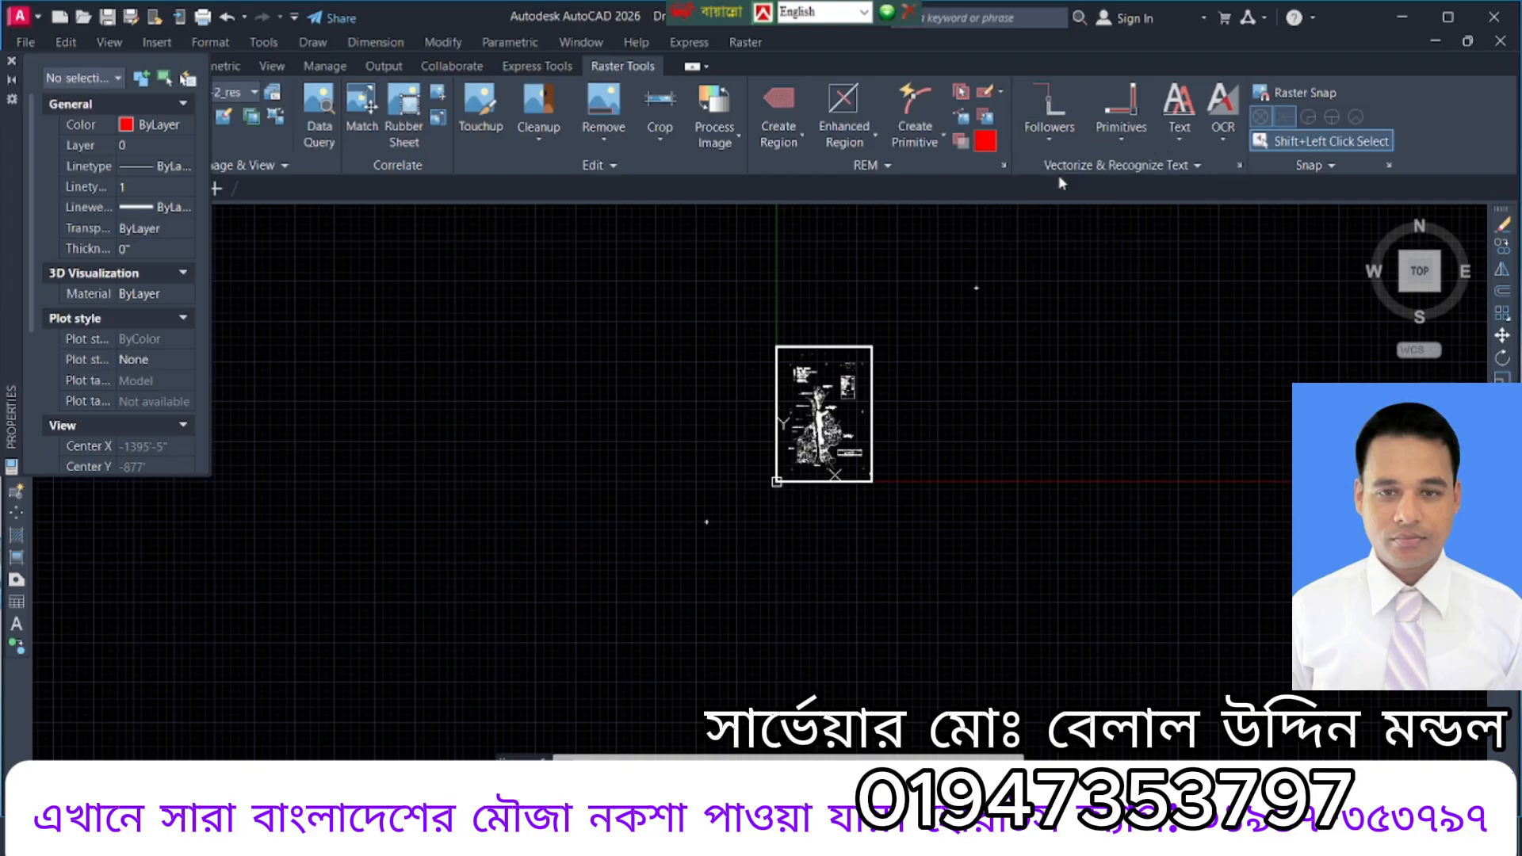
{"action": "scroll", "coordinate": [825, 472], "scroll_direction": "up", "scroll_amount": 10}
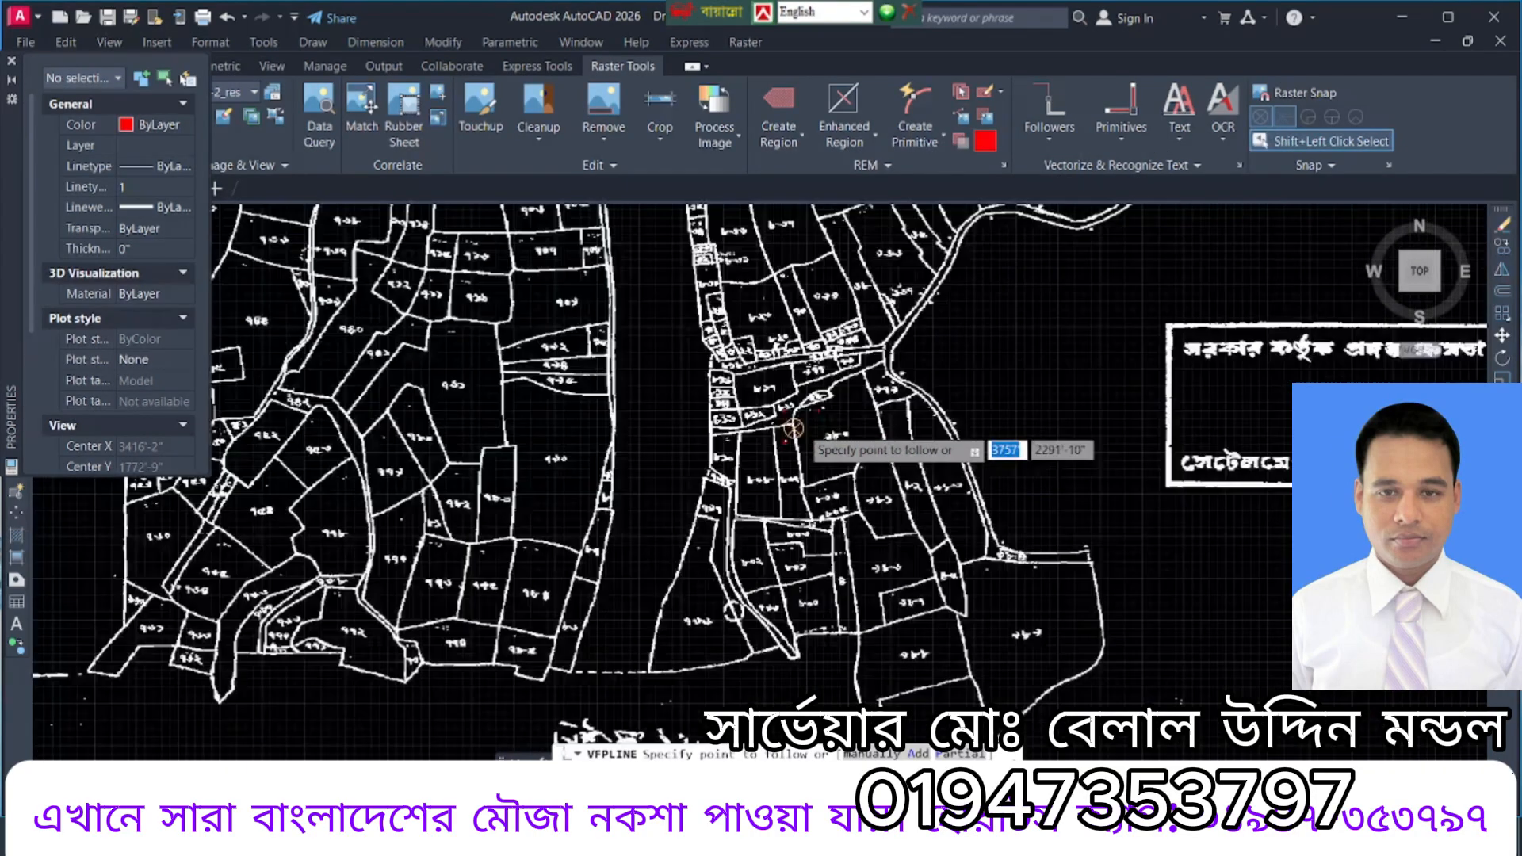
{"action": "left_click", "coordinate": [930, 469]}
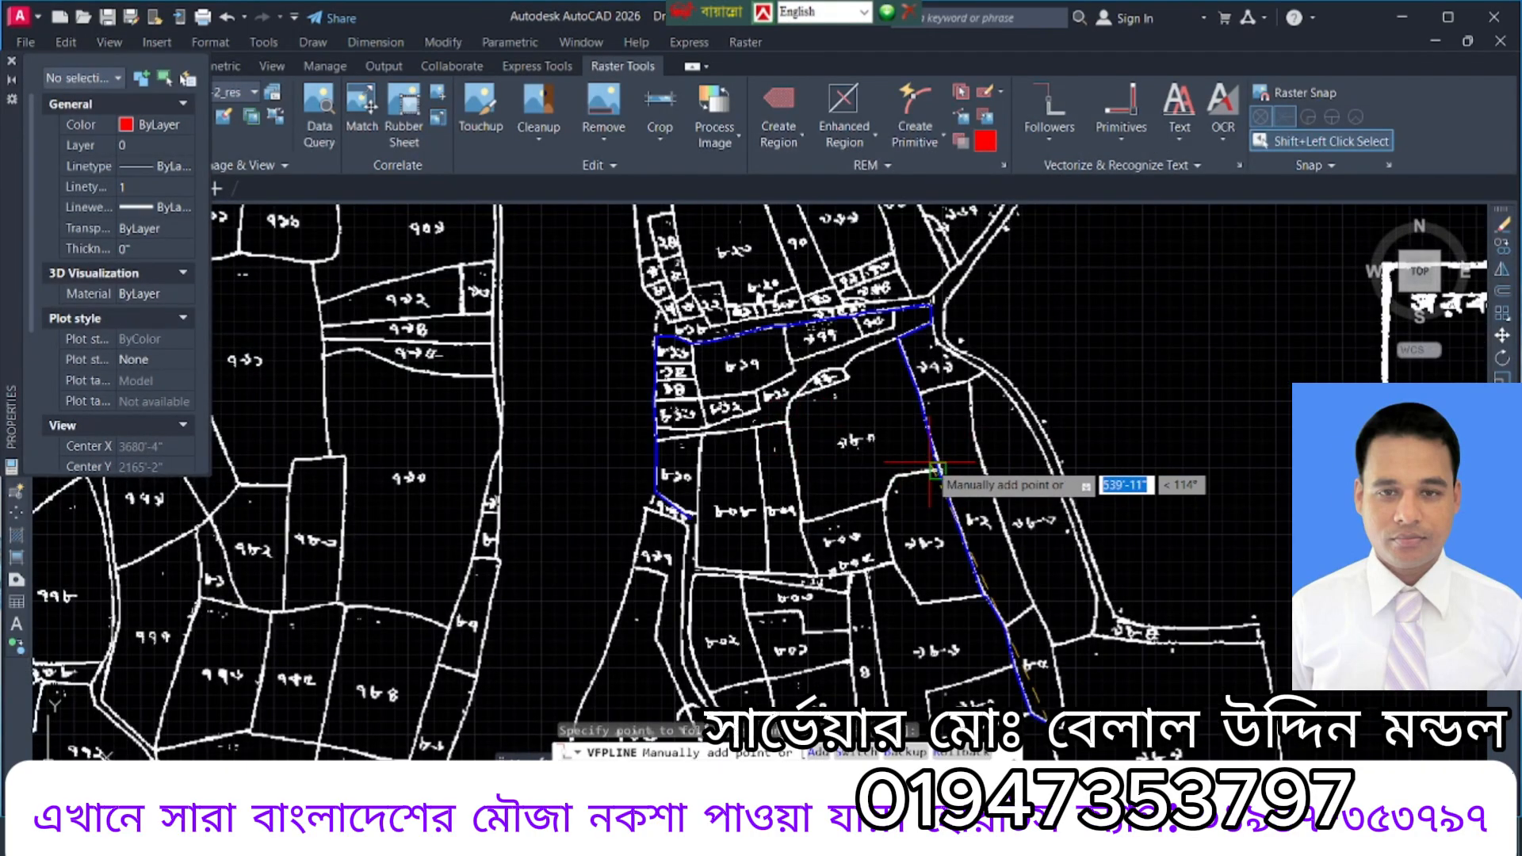
{"action": "key", "text": "Return"}
Trace the curved edge of the plot southeast of the central plot and the central plot's southern boundary.
{"action": "left_click", "coordinate": [913, 474]}
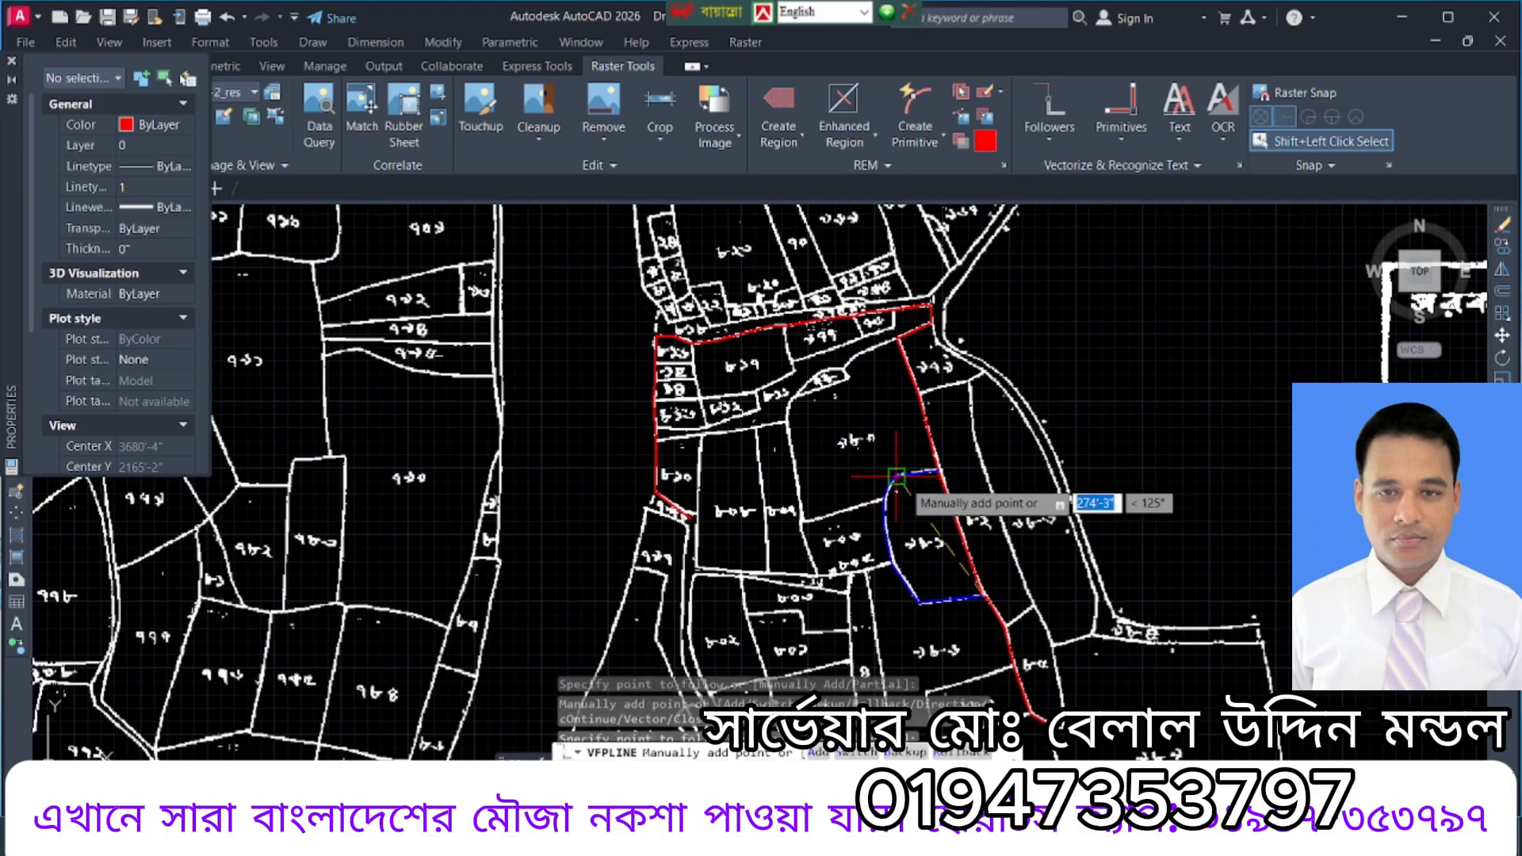
{"action": "key", "text": "Return"}
{"action": "left_click", "coordinate": [873, 500]}
{"action": "key", "text": "Return"}
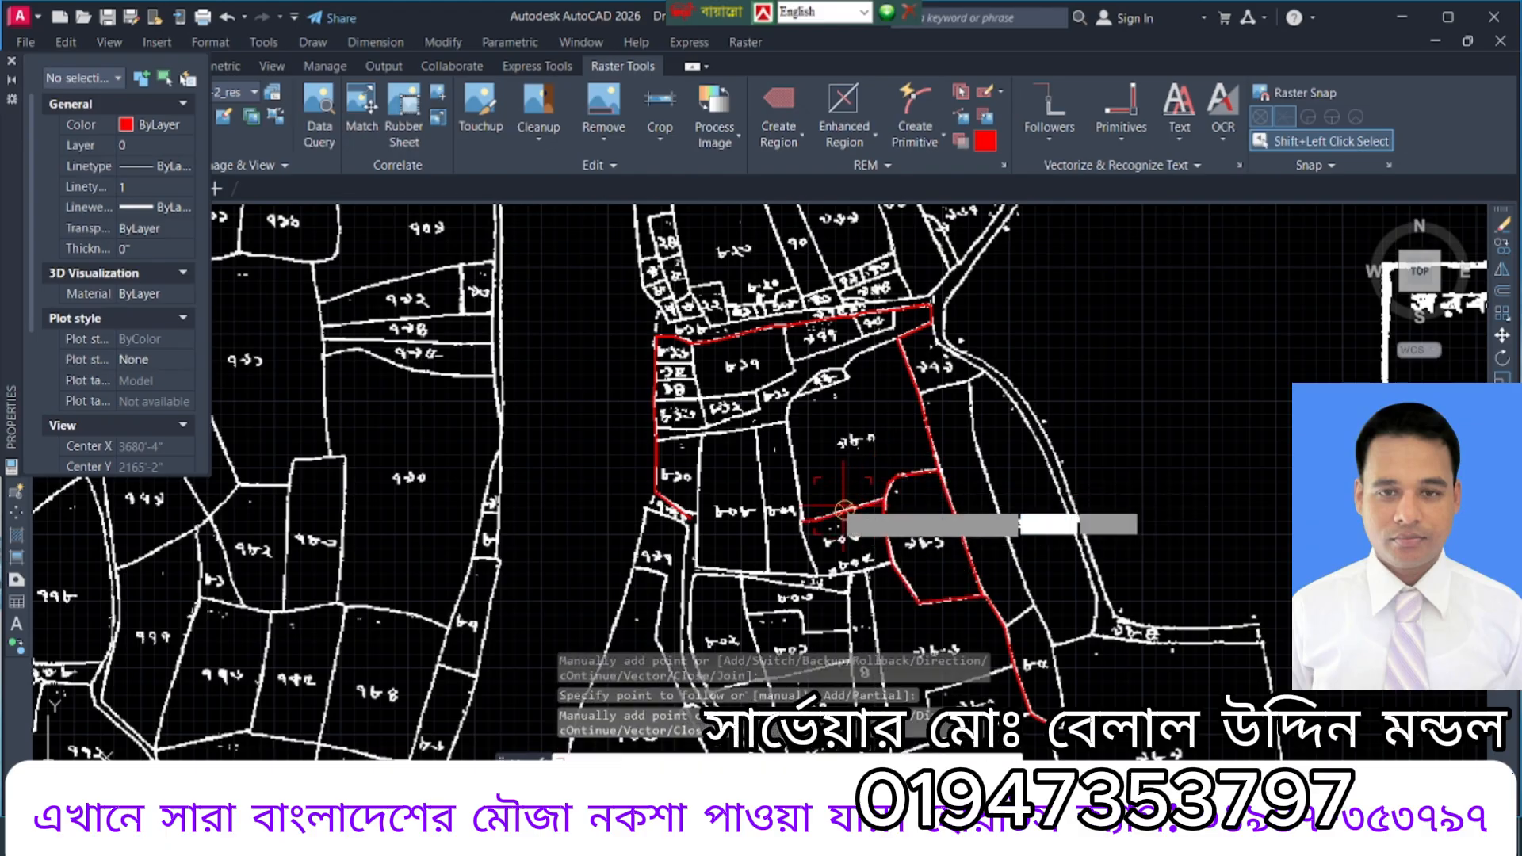
Trace the central plot's western boundary and the far side of the narrow strip plot west of it.
{"action": "left_click", "coordinate": [796, 476]}
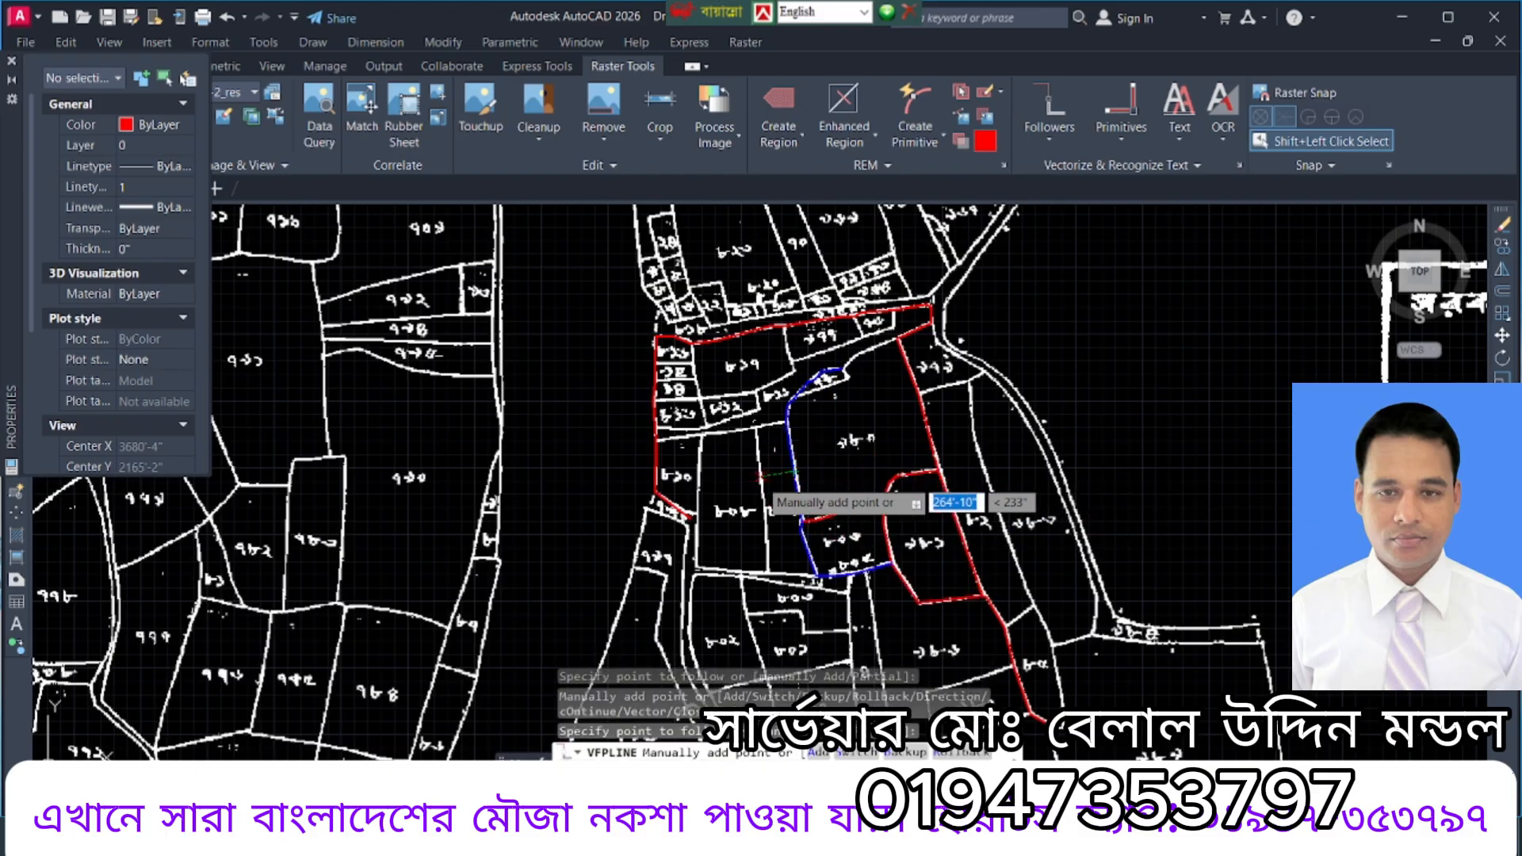
{"action": "key", "text": "Return"}
{"action": "left_click", "coordinate": [761, 483]}
{"action": "key", "text": "Return"}
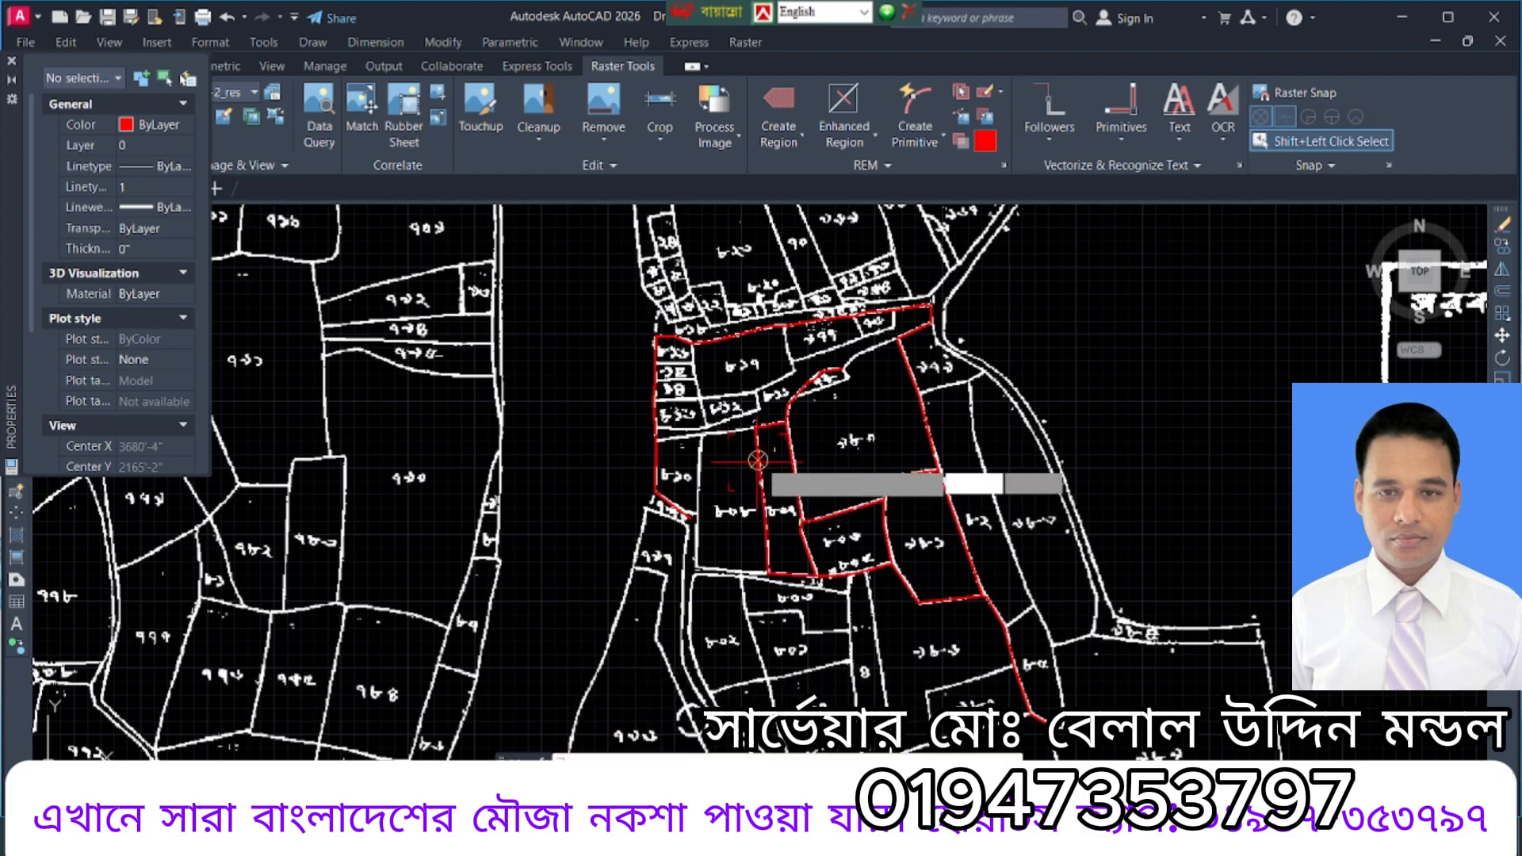
Trace the second slanting boundary to the east, the central plot's upper edge and the curved road edge along the eastern plots.
{"action": "left_click", "coordinate": [978, 450]}
{"action": "key", "text": "Return"}
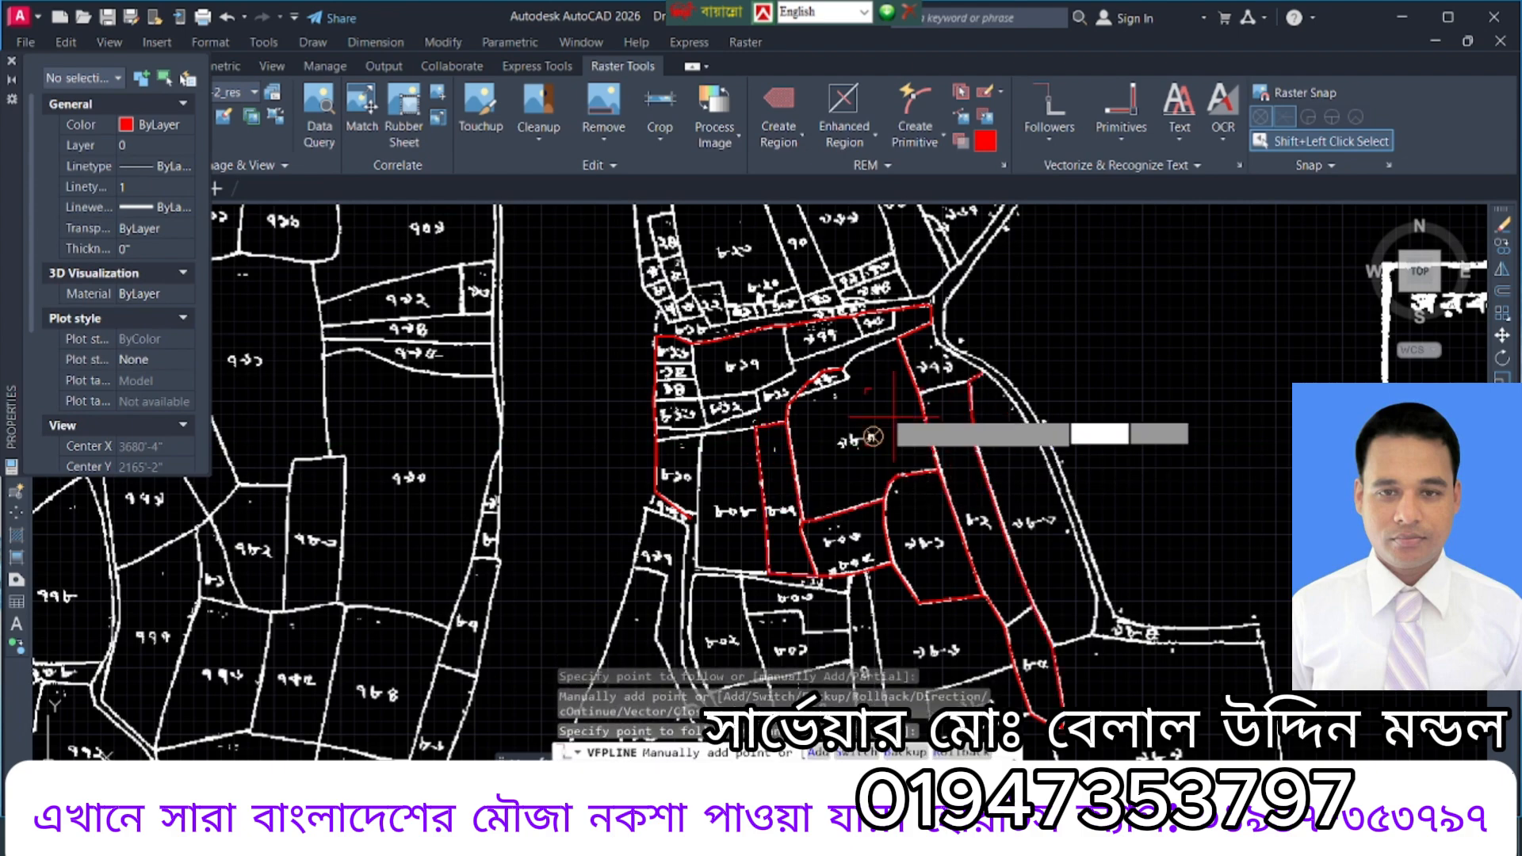
{"action": "left_click", "coordinate": [860, 354]}
{"action": "key", "text": "Return"}
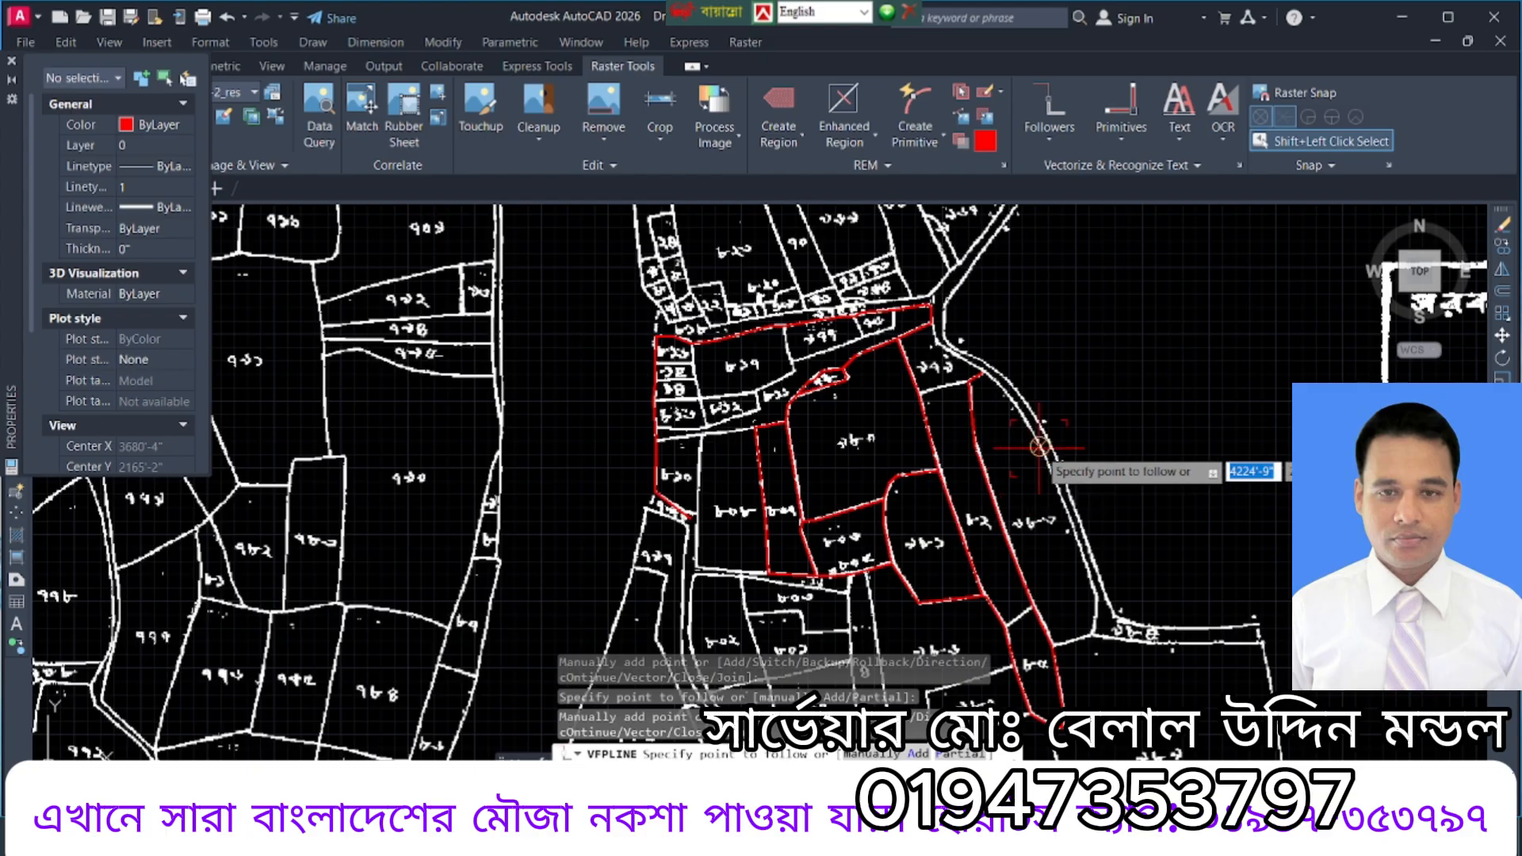
{"action": "left_click", "coordinate": [1058, 475]}
{"action": "key", "text": "Return"}
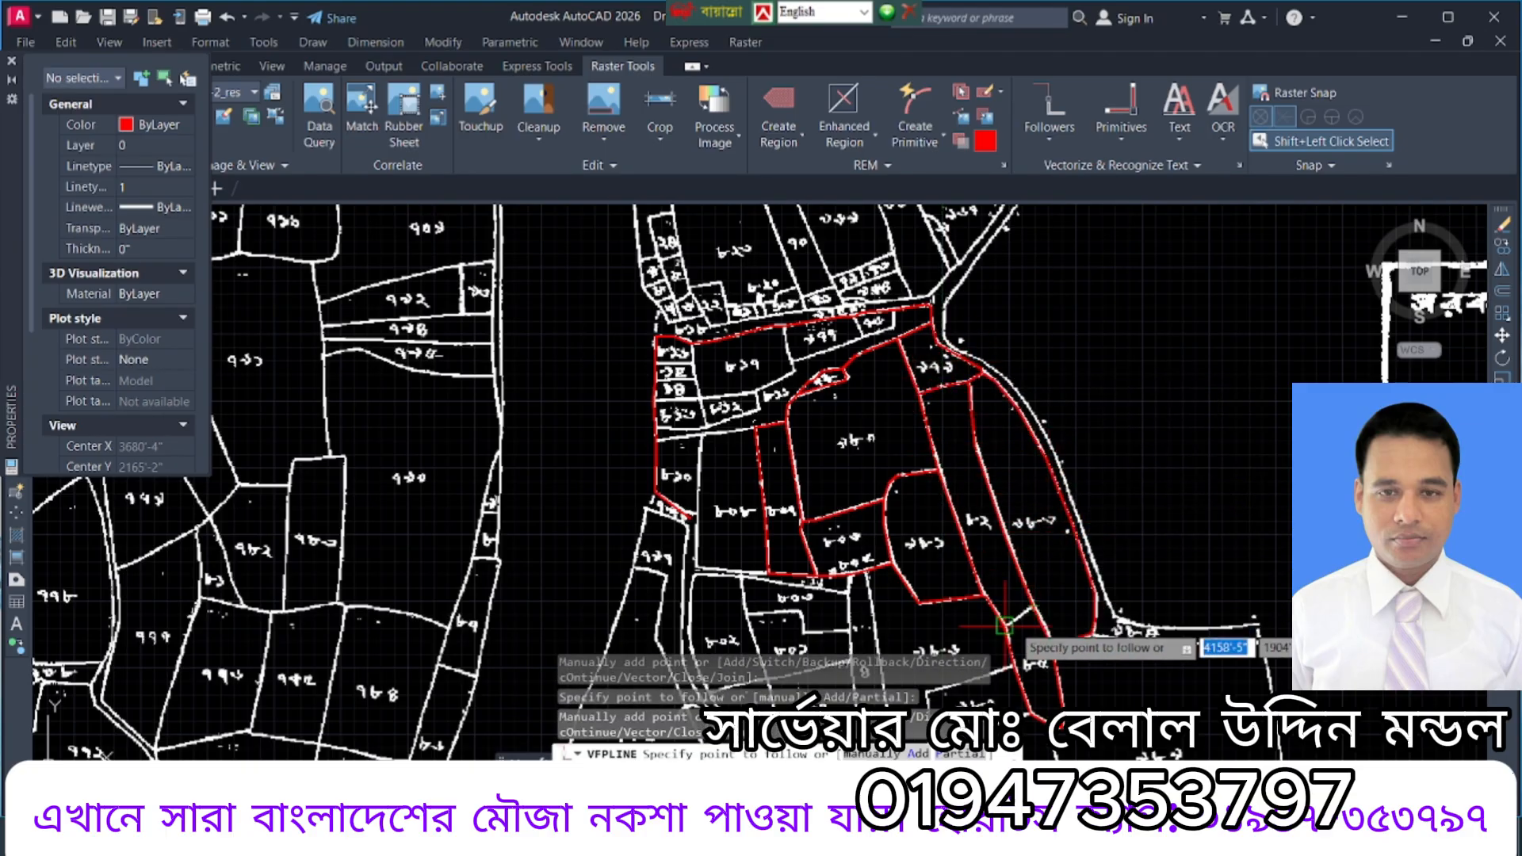
Trace the short cross line joining the two slanting boundaries at the lower end of the long plot.
{"action": "scroll", "coordinate": [1013, 616], "scroll_direction": "up", "scroll_amount": 2}
{"action": "scroll", "coordinate": [1013, 615], "scroll_direction": "up", "scroll_amount": 3}
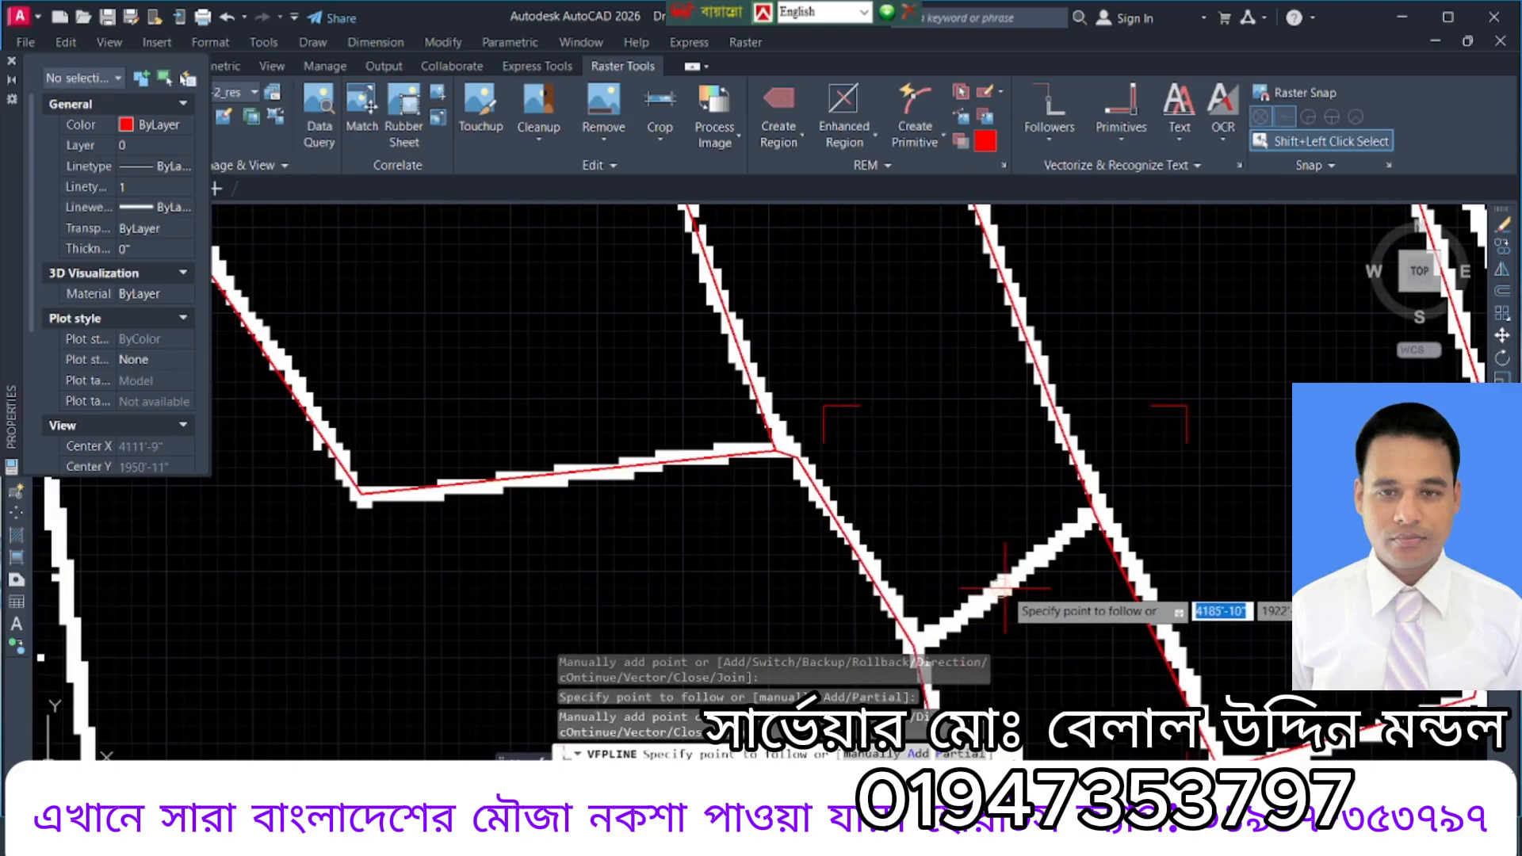
{"action": "left_click", "coordinate": [1002, 576]}
{"action": "key", "text": "Return"}
{"action": "scroll", "coordinate": [952, 421], "scroll_direction": "down", "scroll_amount": 5}
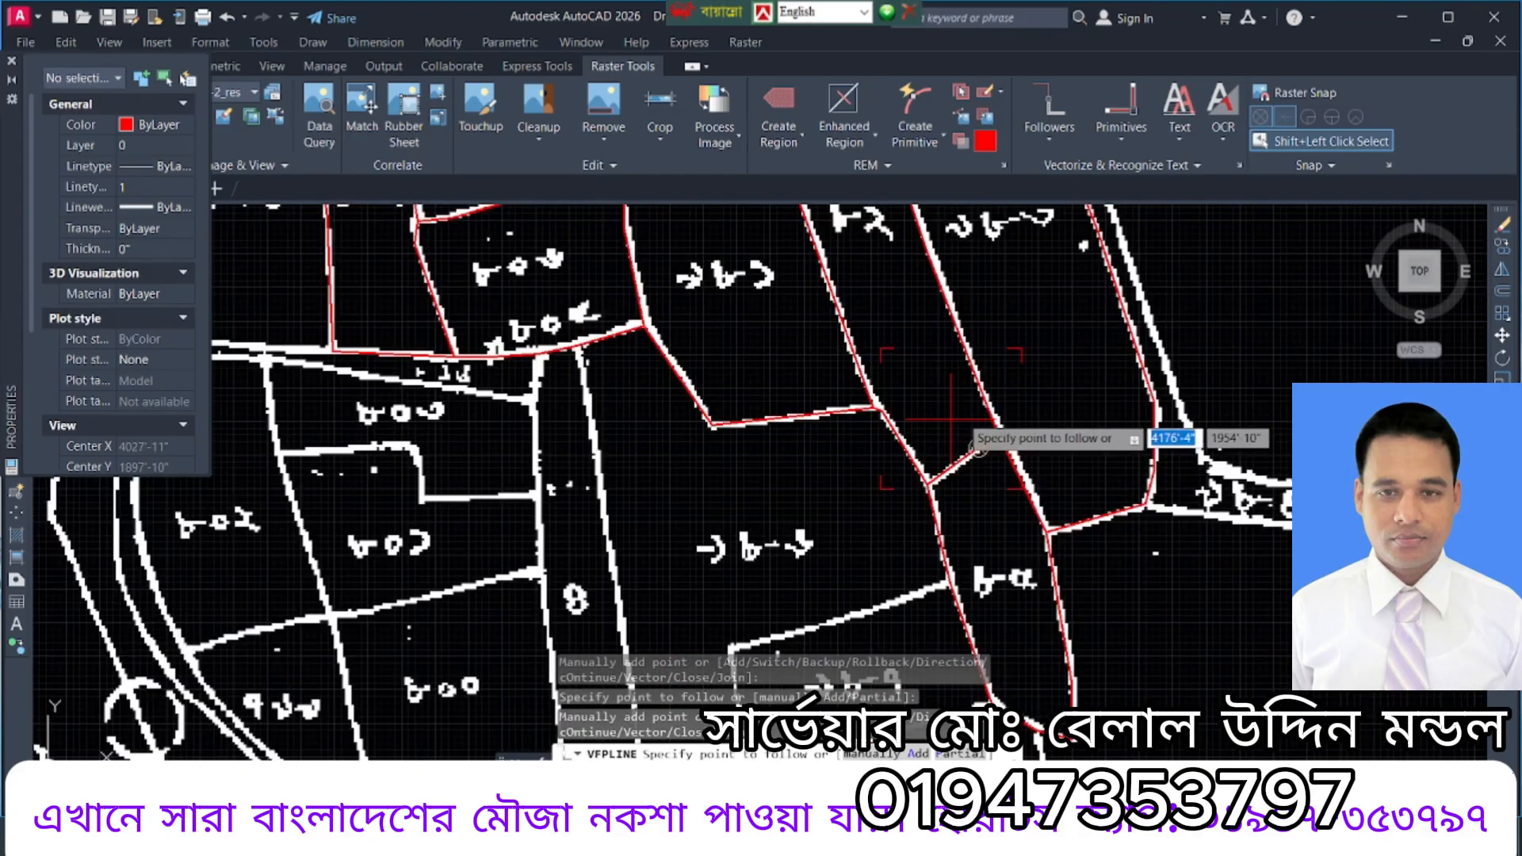
Trace the upper and lower boundaries of the small four-sided plot in the southern part of the map.
{"action": "scroll", "coordinate": [904, 598], "scroll_direction": "down", "scroll_amount": 3}
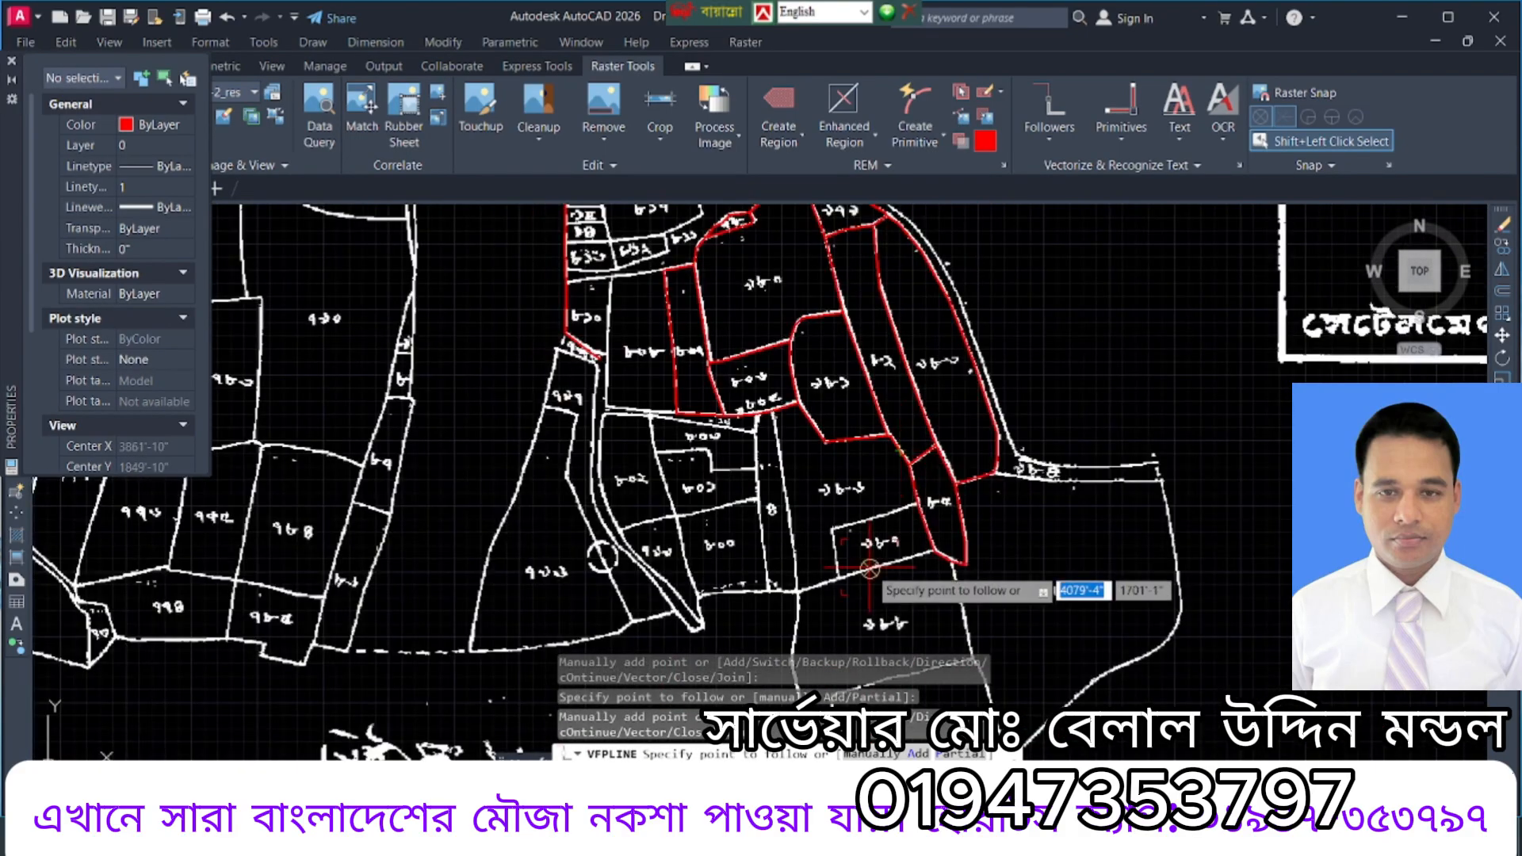
{"action": "left_click", "coordinate": [878, 522]}
{"action": "key", "text": "Return"}
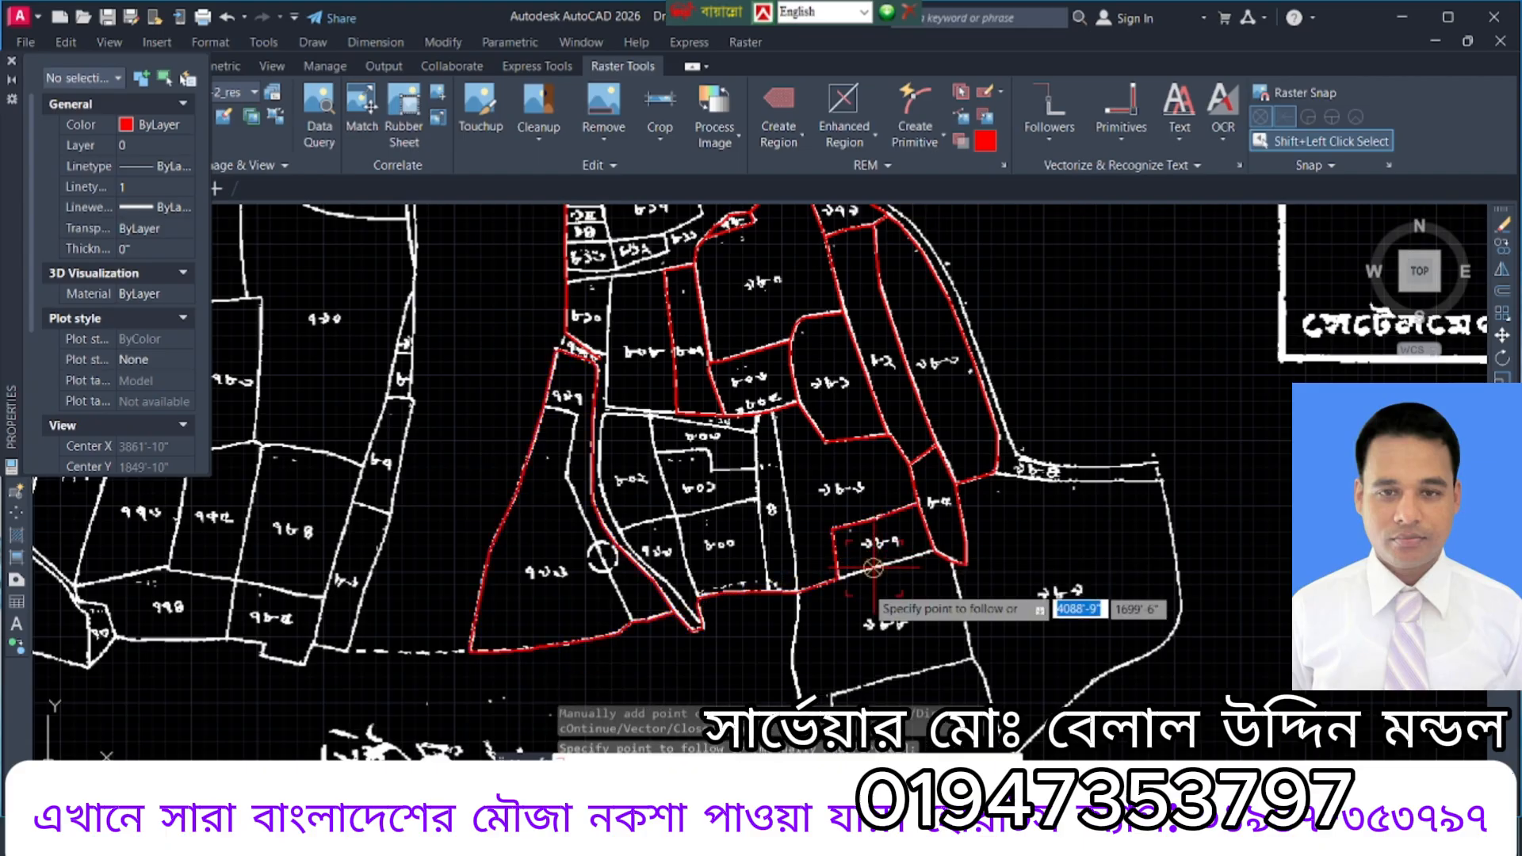
{"action": "left_click", "coordinate": [854, 573]}
{"action": "key", "text": "Return"}
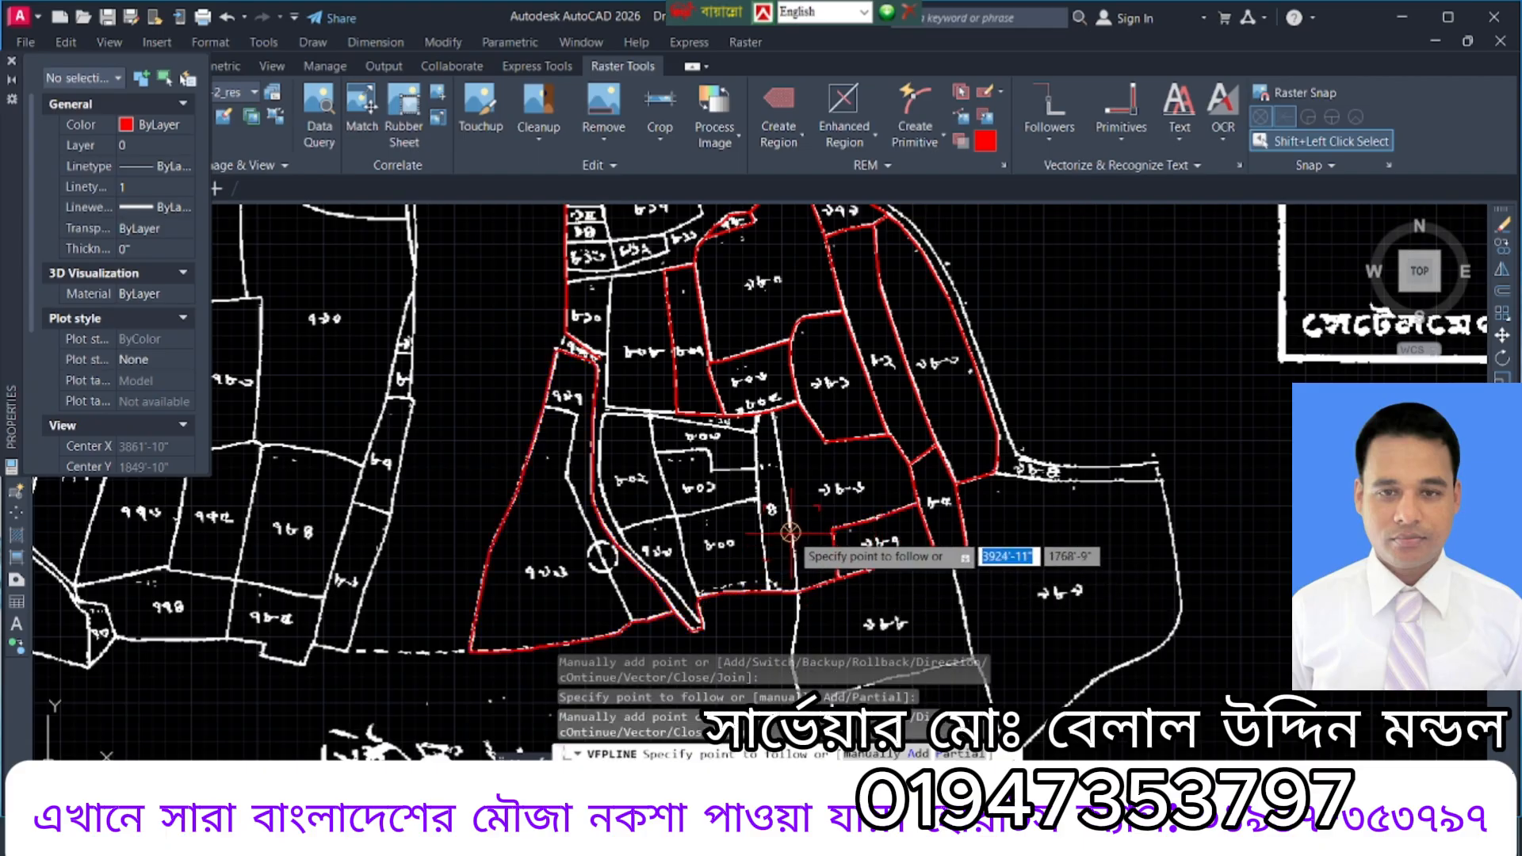
Trace the boundaries of the narrow vertical strip plot and the dividing lines of the small plots west of it.
{"action": "left_click", "coordinate": [745, 525]}
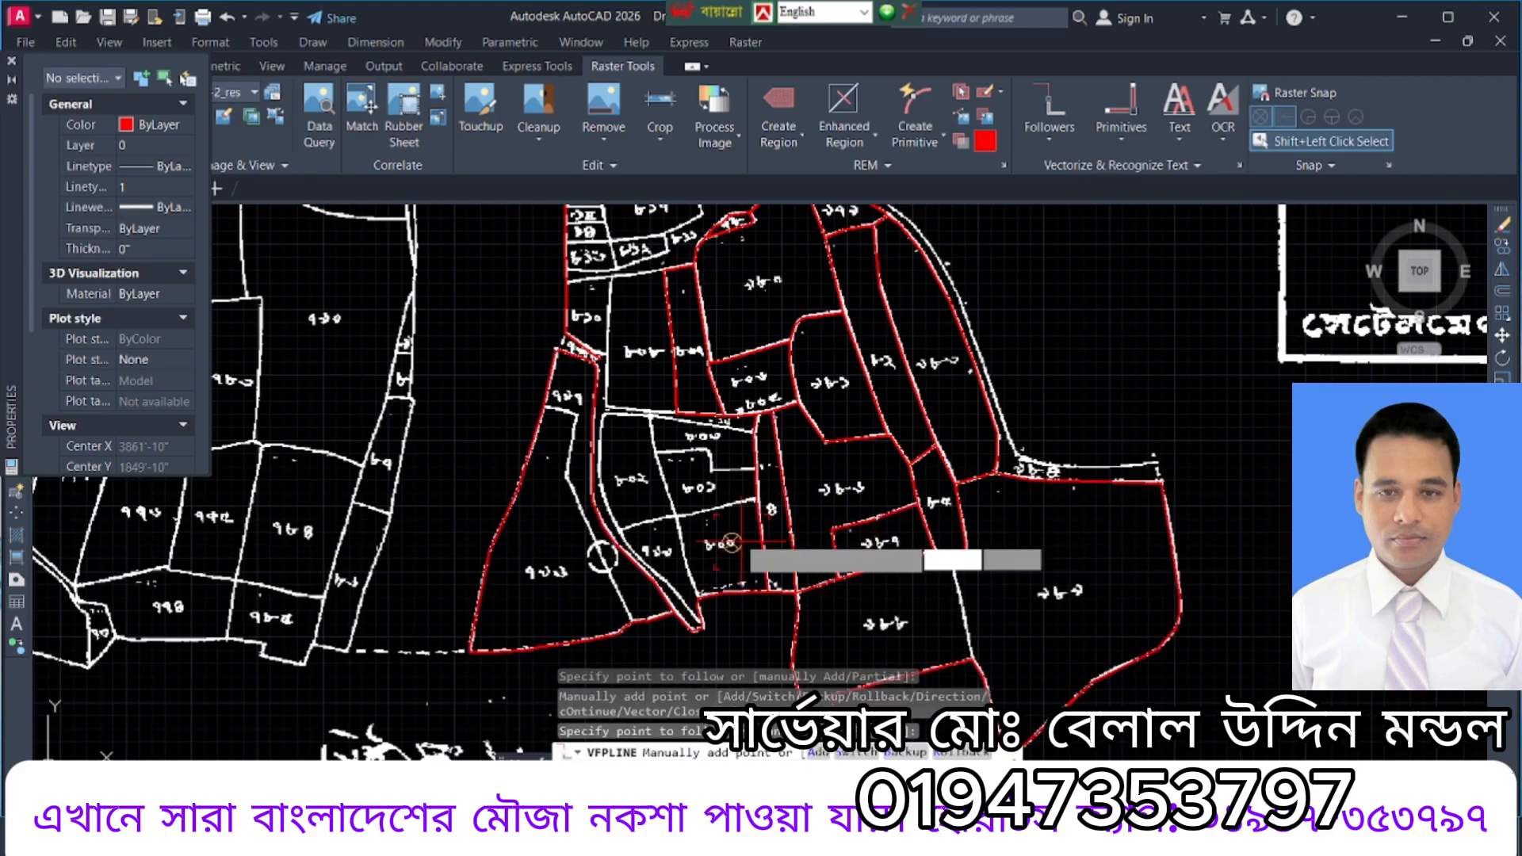
{"action": "key", "text": "Return"}
{"action": "left_click", "coordinate": [688, 558]}
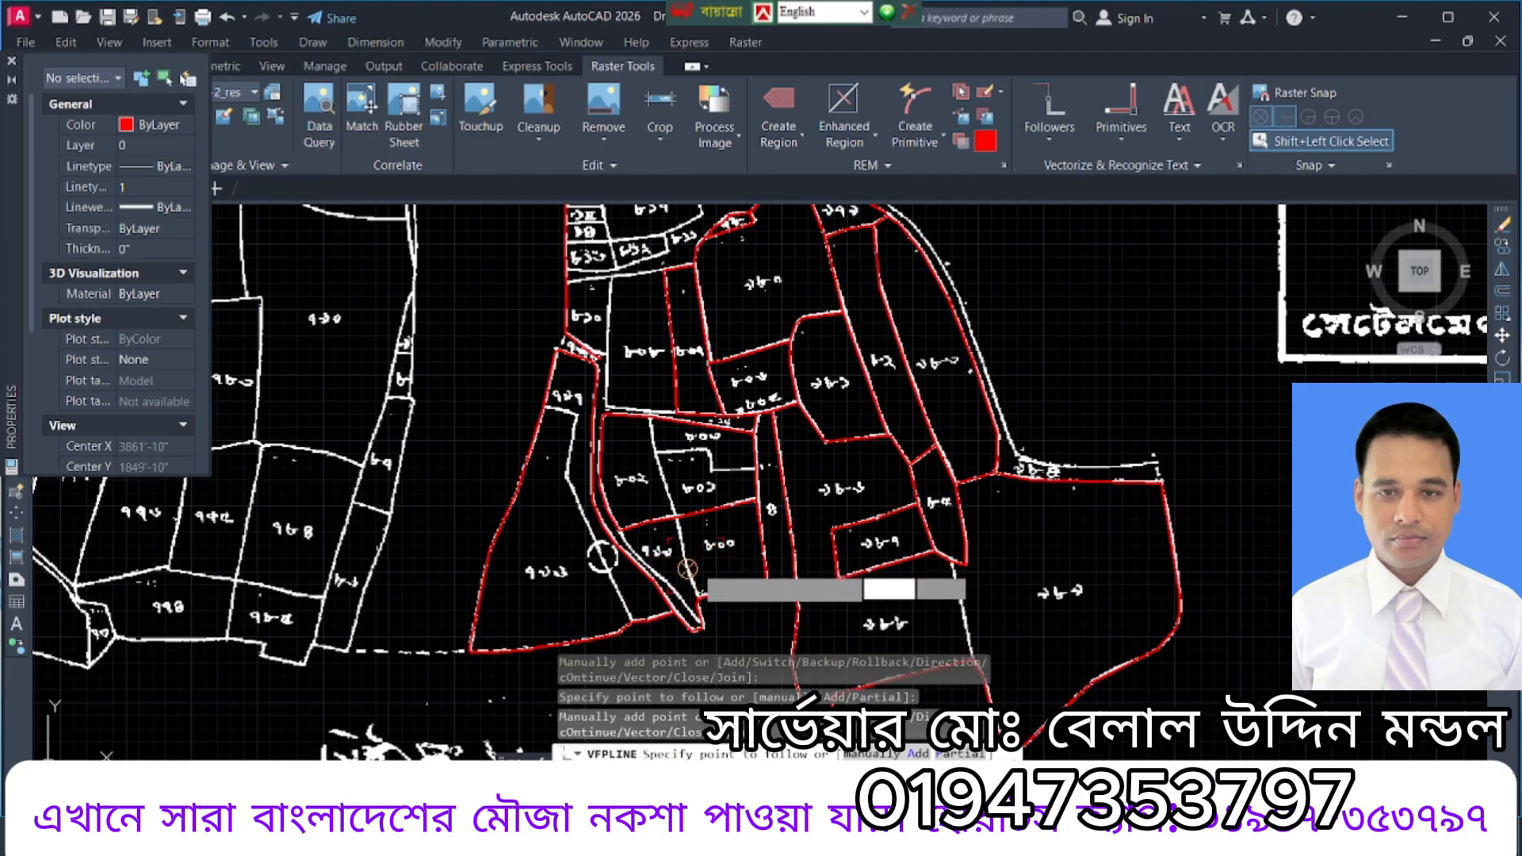
{"action": "key", "text": "Return"}
Trace the inner edge of the narrow wedge-shaped road and the stepped boundary between the small plots north of it.
{"action": "scroll", "coordinate": [680, 594], "scroll_direction": "up", "scroll_amount": 5}
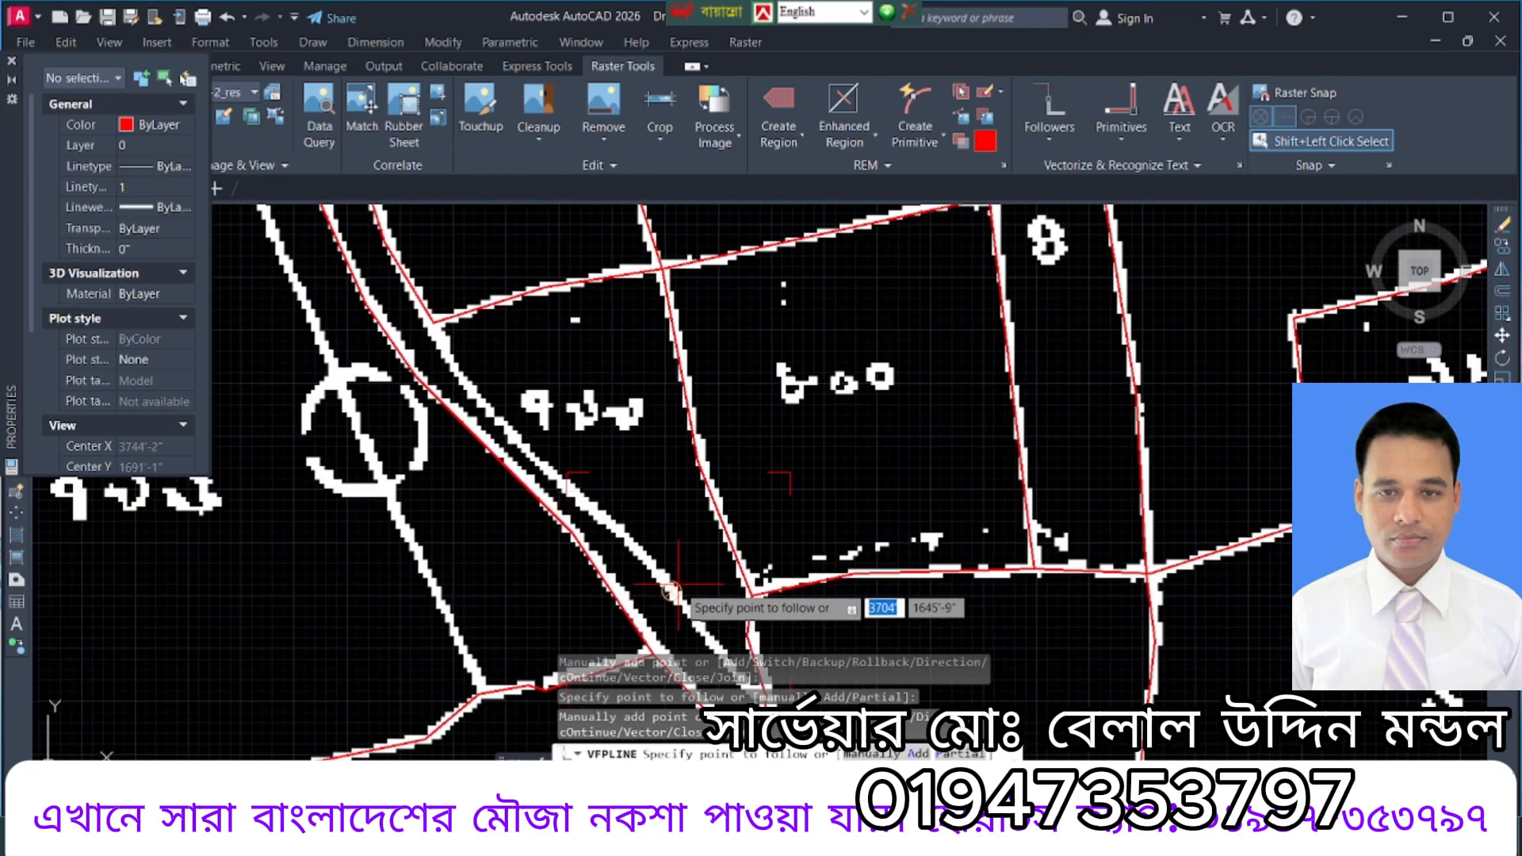
{"action": "left_click", "coordinate": [677, 588]}
{"action": "key", "text": "Return"}
{"action": "scroll", "coordinate": [735, 562], "scroll_direction": "down", "scroll_amount": 5}
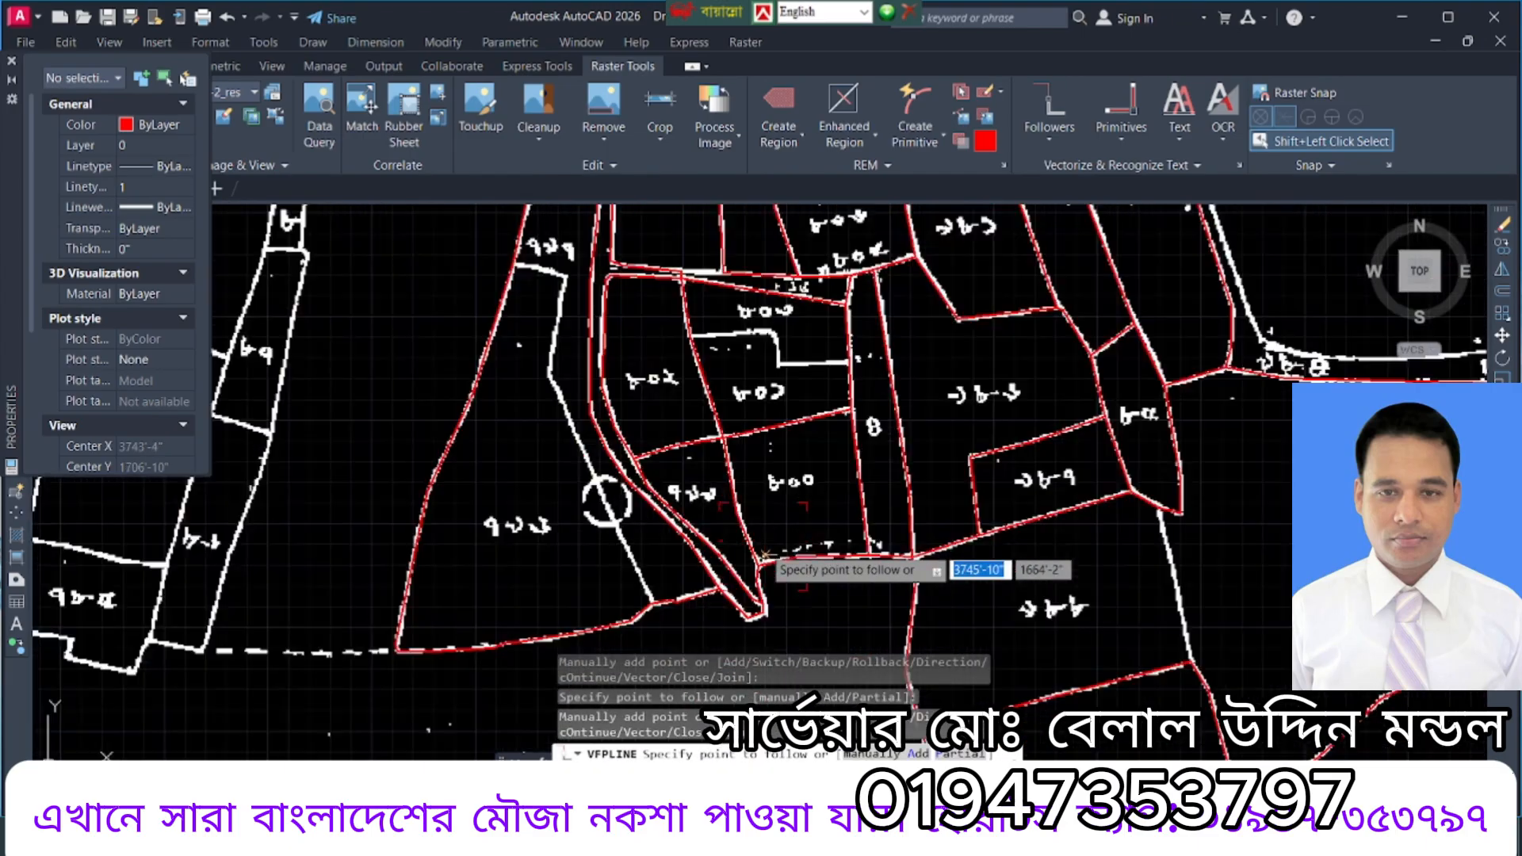
{"action": "left_click", "coordinate": [814, 361]}
{"action": "key", "text": "Return"}
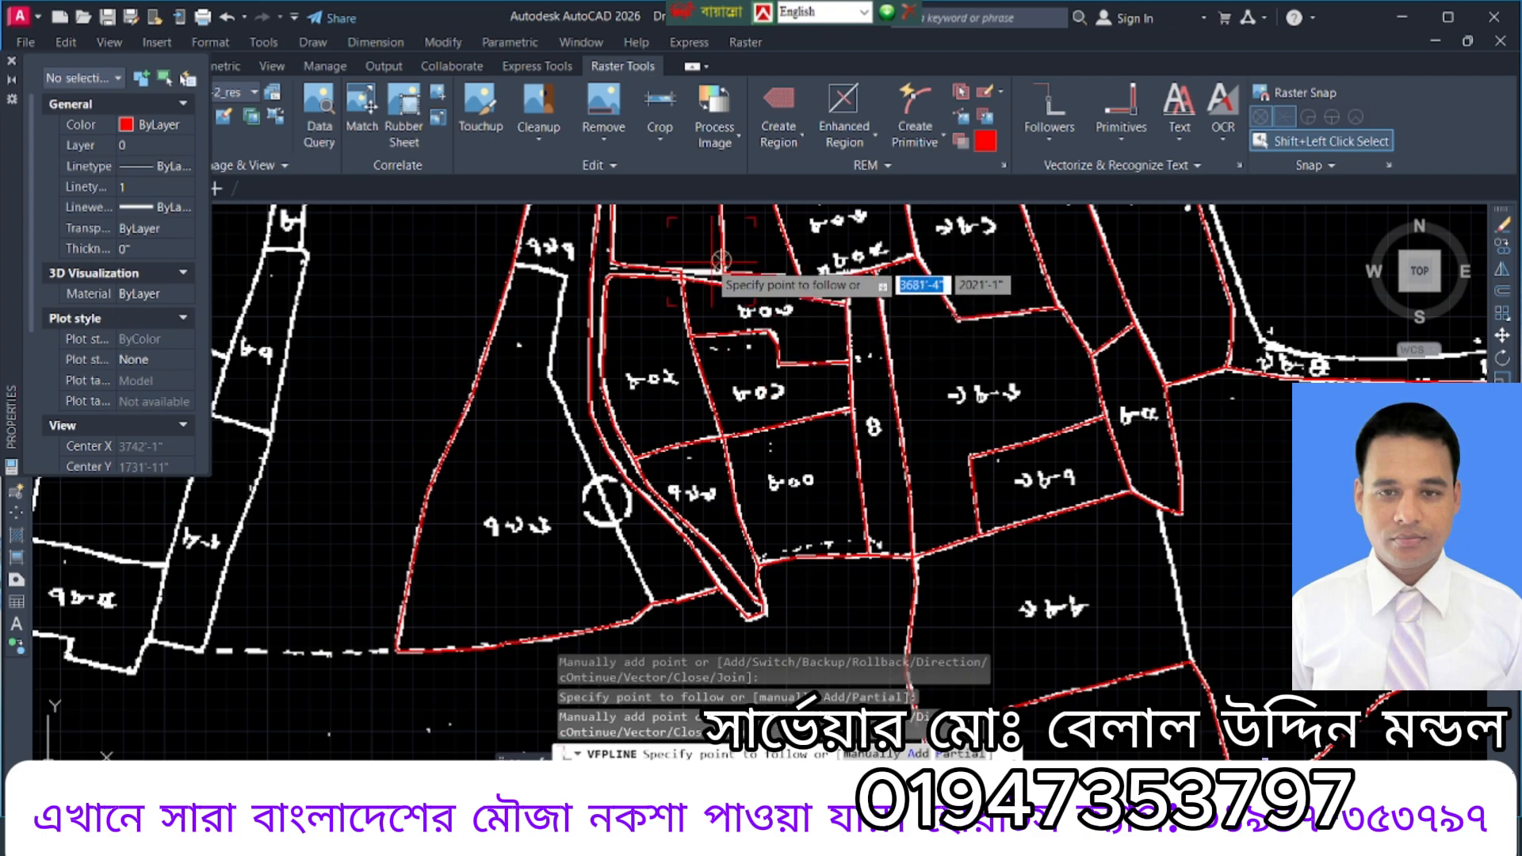
Trace the remaining boundary between the large southeastern plot and the plot directly west of it.
{"action": "scroll", "coordinate": [711, 259], "scroll_direction": "up", "scroll_amount": 7}
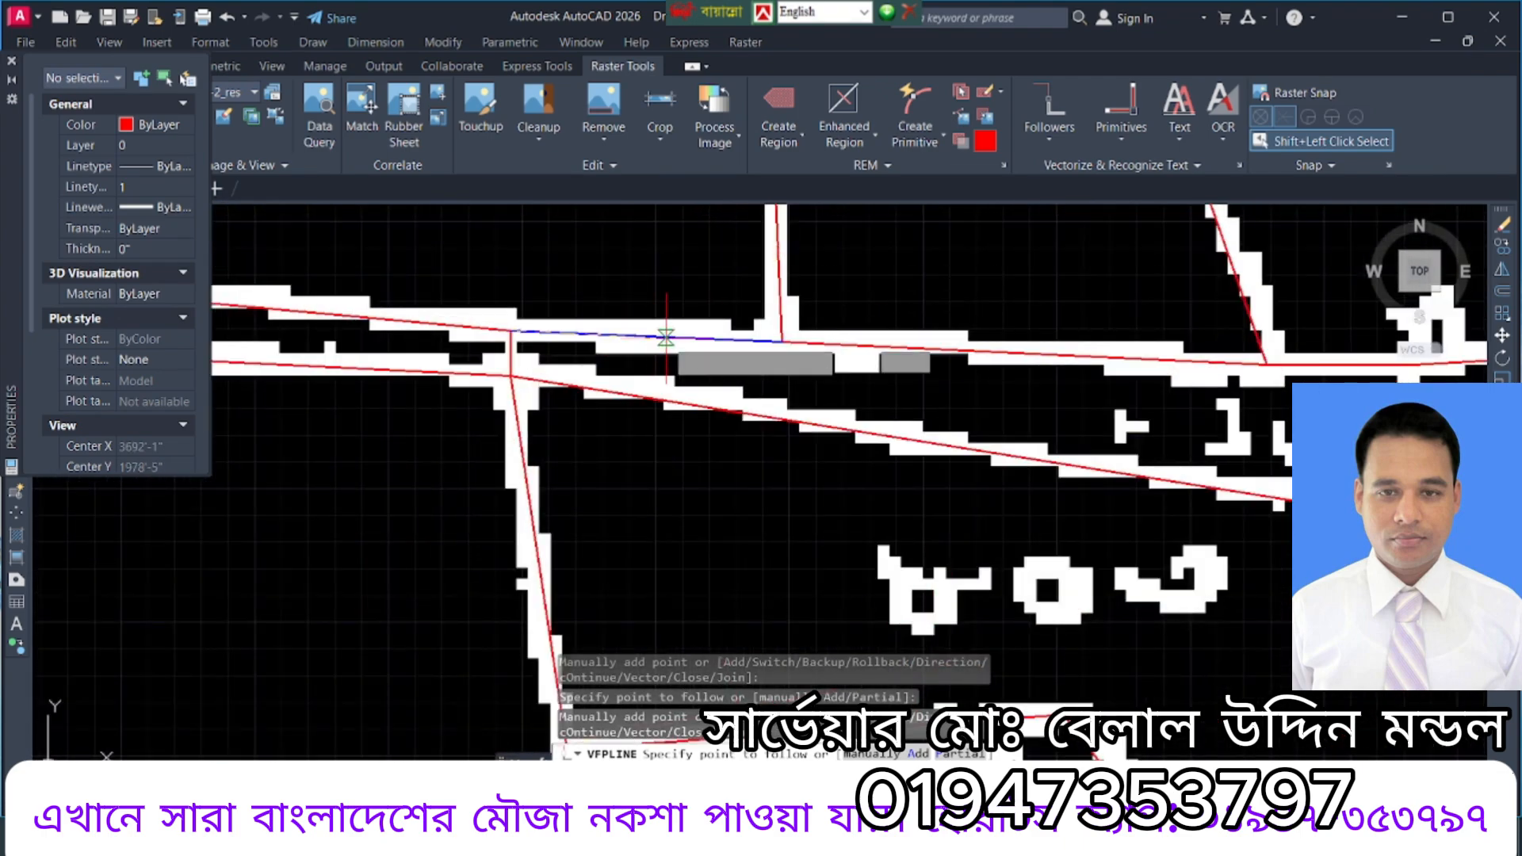
{"action": "scroll", "coordinate": [872, 485], "scroll_direction": "down", "scroll_amount": 7}
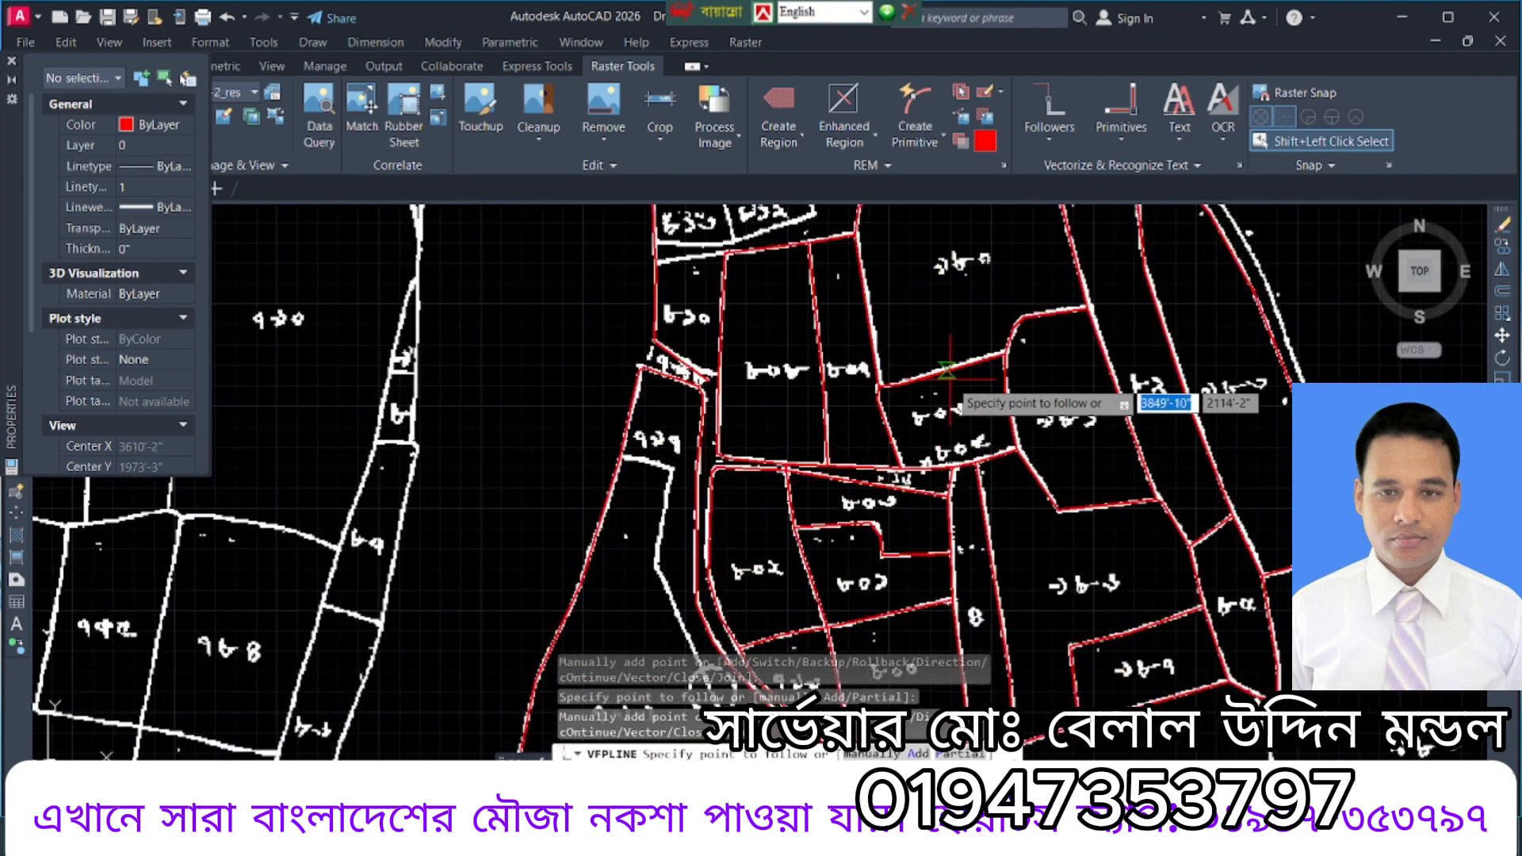
{"action": "scroll", "coordinate": [934, 372], "scroll_direction": "down", "scroll_amount": 7}
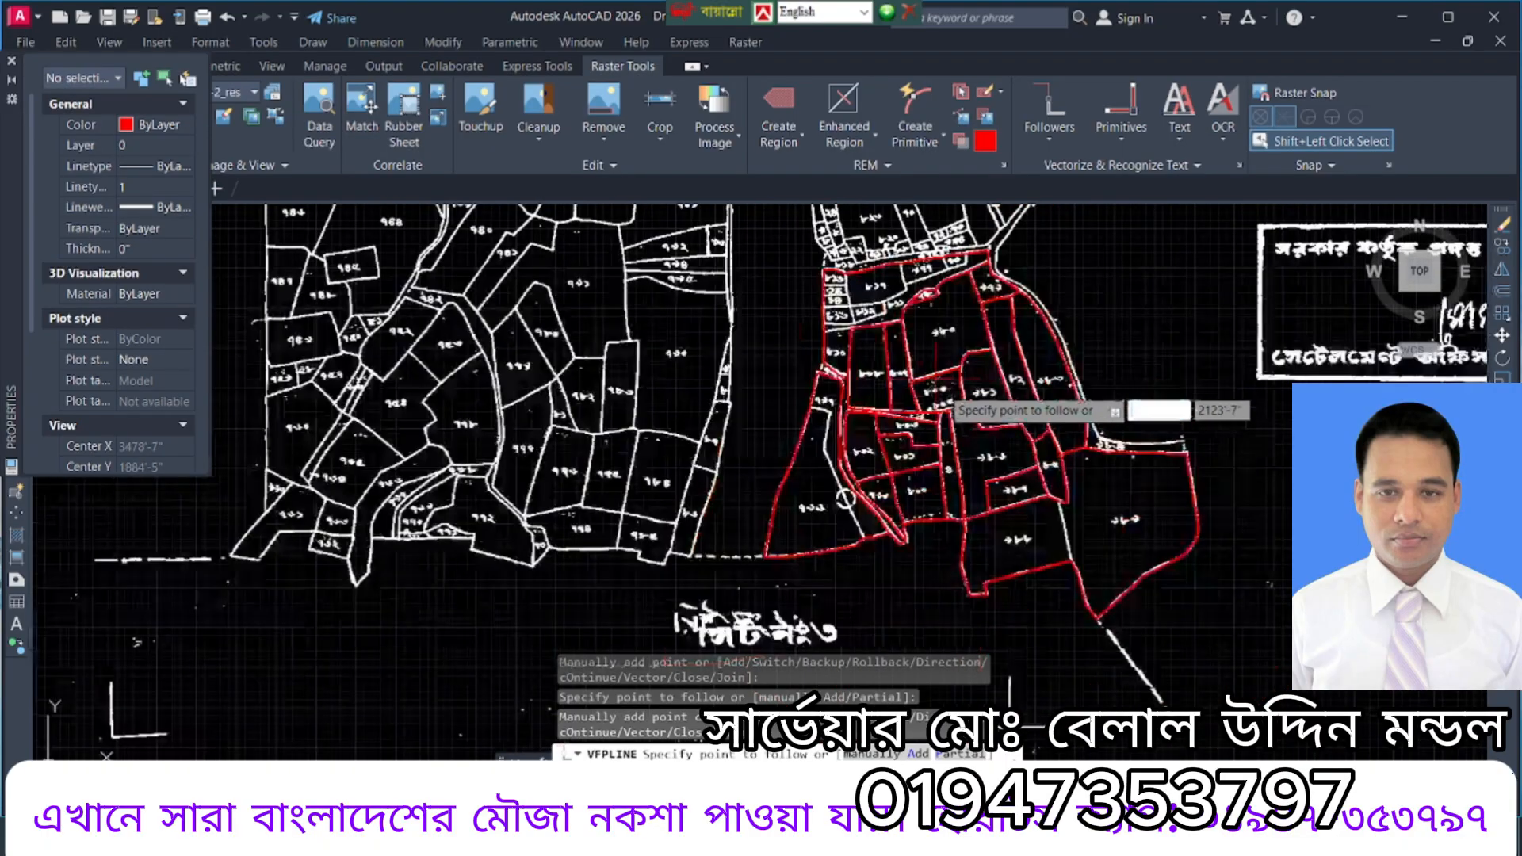
{"action": "scroll", "coordinate": [1041, 509], "scroll_direction": "up", "scroll_amount": 7}
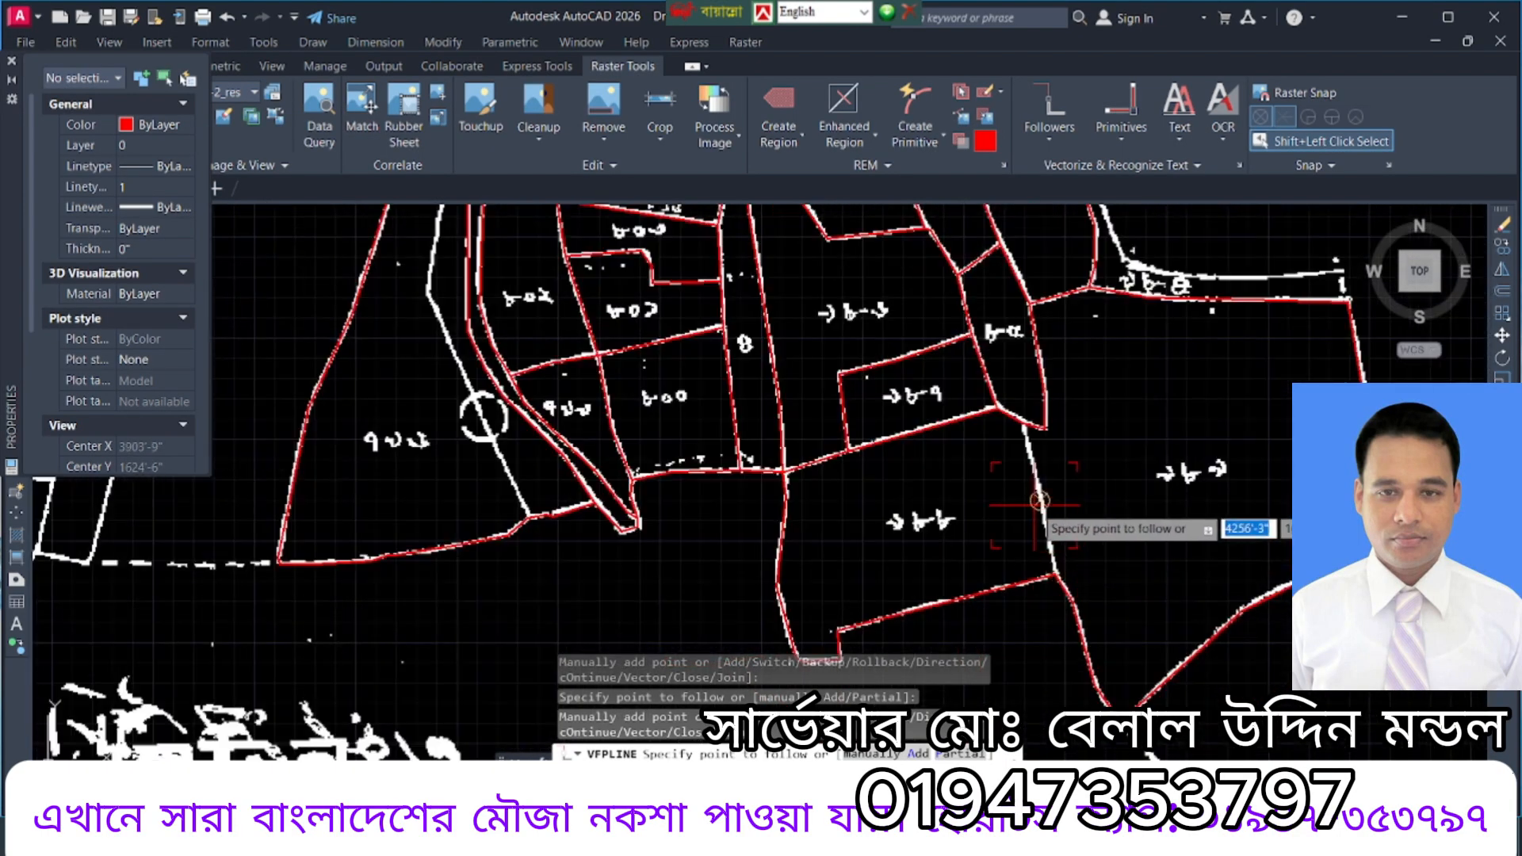
{"action": "scroll", "coordinate": [1039, 510], "scroll_direction": "up", "scroll_amount": 3}
{"action": "scroll", "coordinate": [1031, 510], "scroll_direction": "down", "scroll_amount": 3}
{"action": "scroll", "coordinate": [1030, 510], "scroll_direction": "down", "scroll_amount": 7}
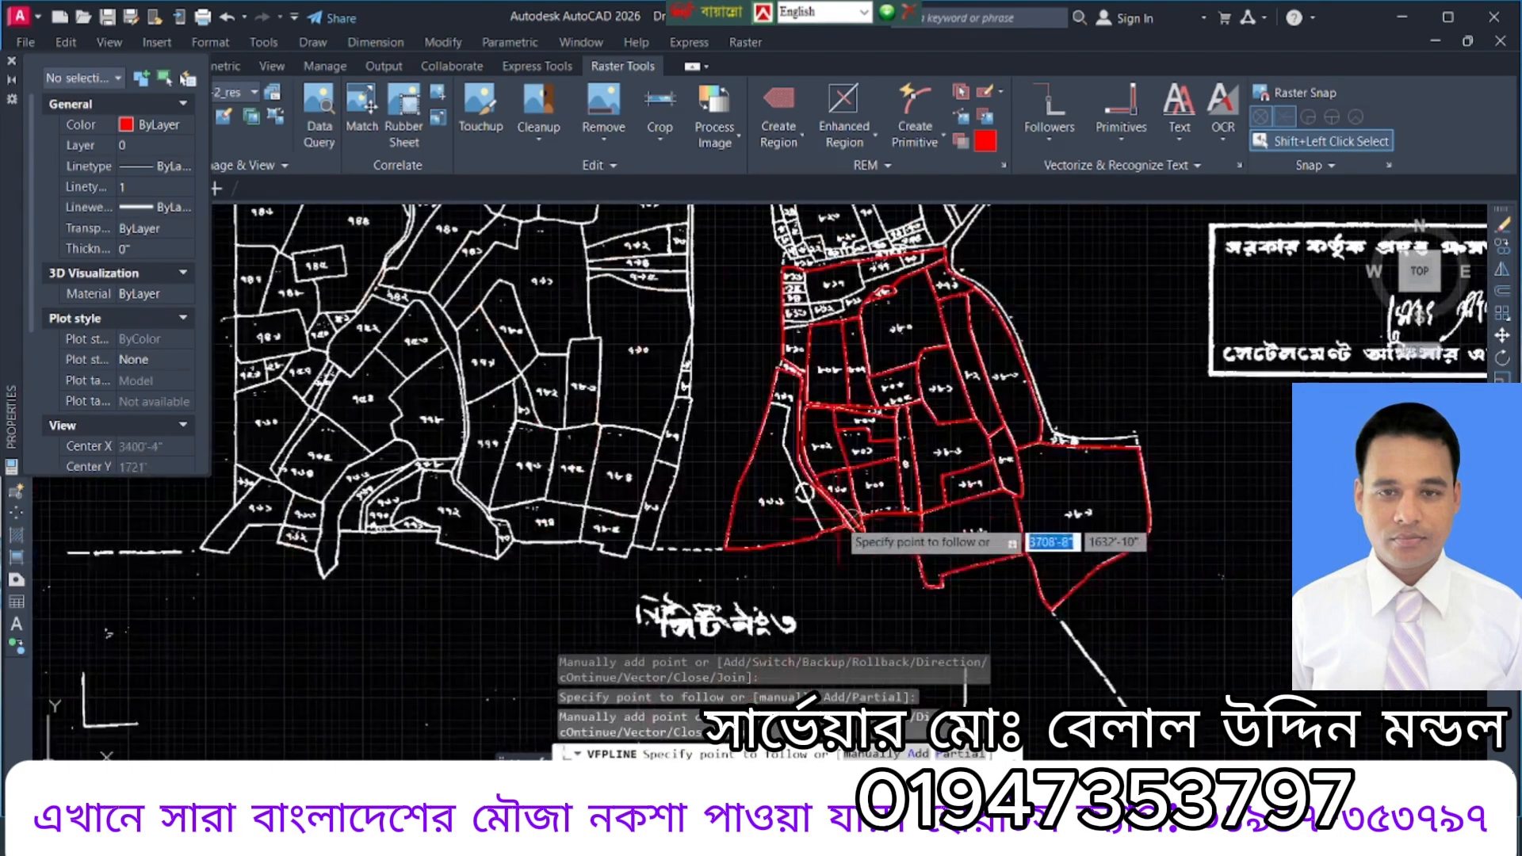
Trace the slanting line passing through the circle in the large southwestern plot, and finish the polyline follower.
{"action": "scroll", "coordinate": [800, 528], "scroll_direction": "up", "scroll_amount": 8}
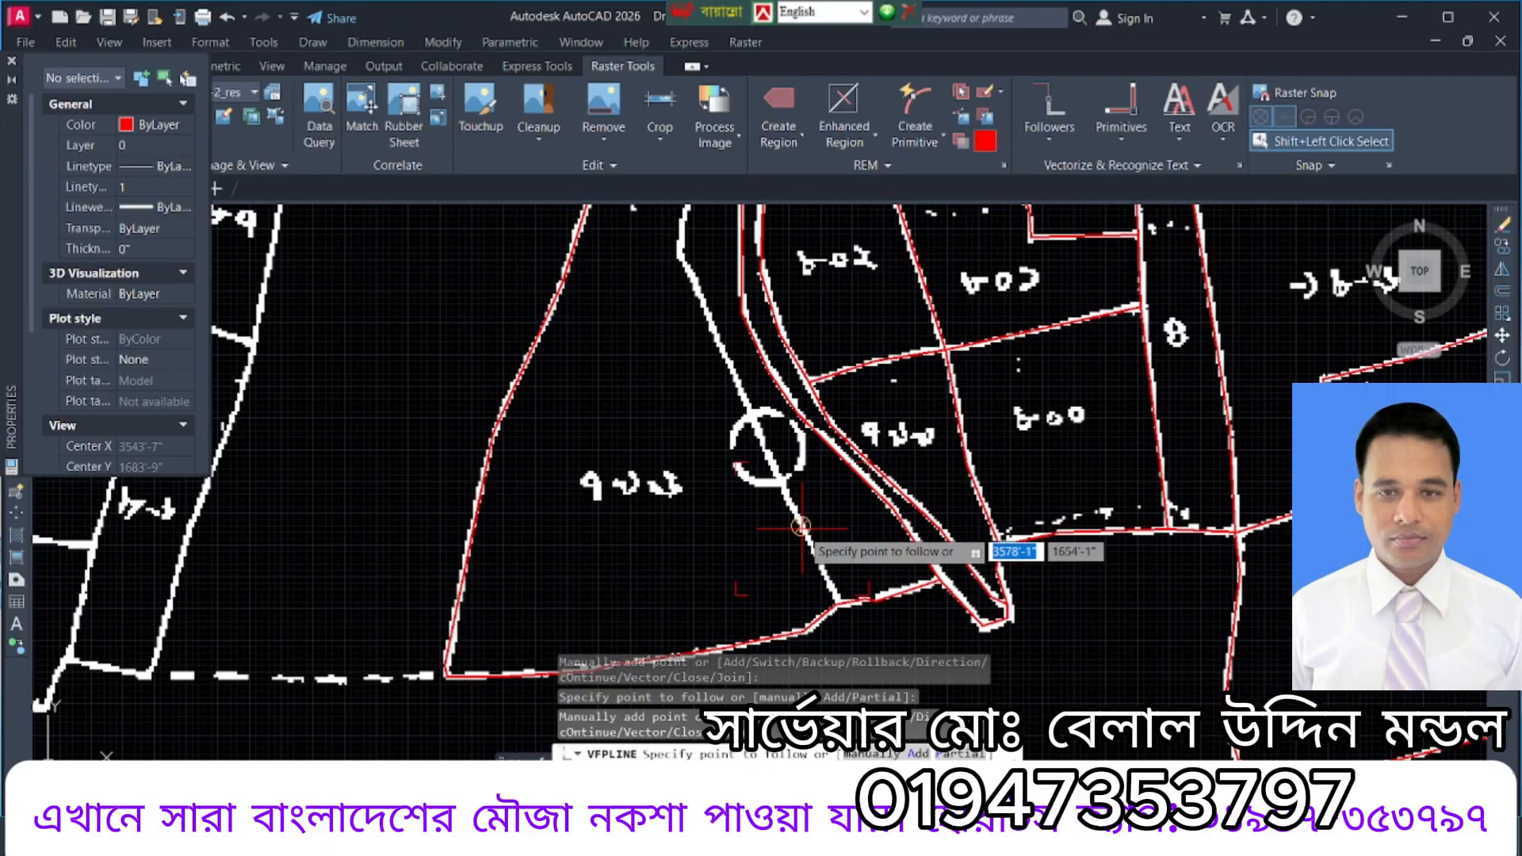
{"action": "left_click", "coordinate": [804, 534]}
{"action": "key", "text": "Return"}
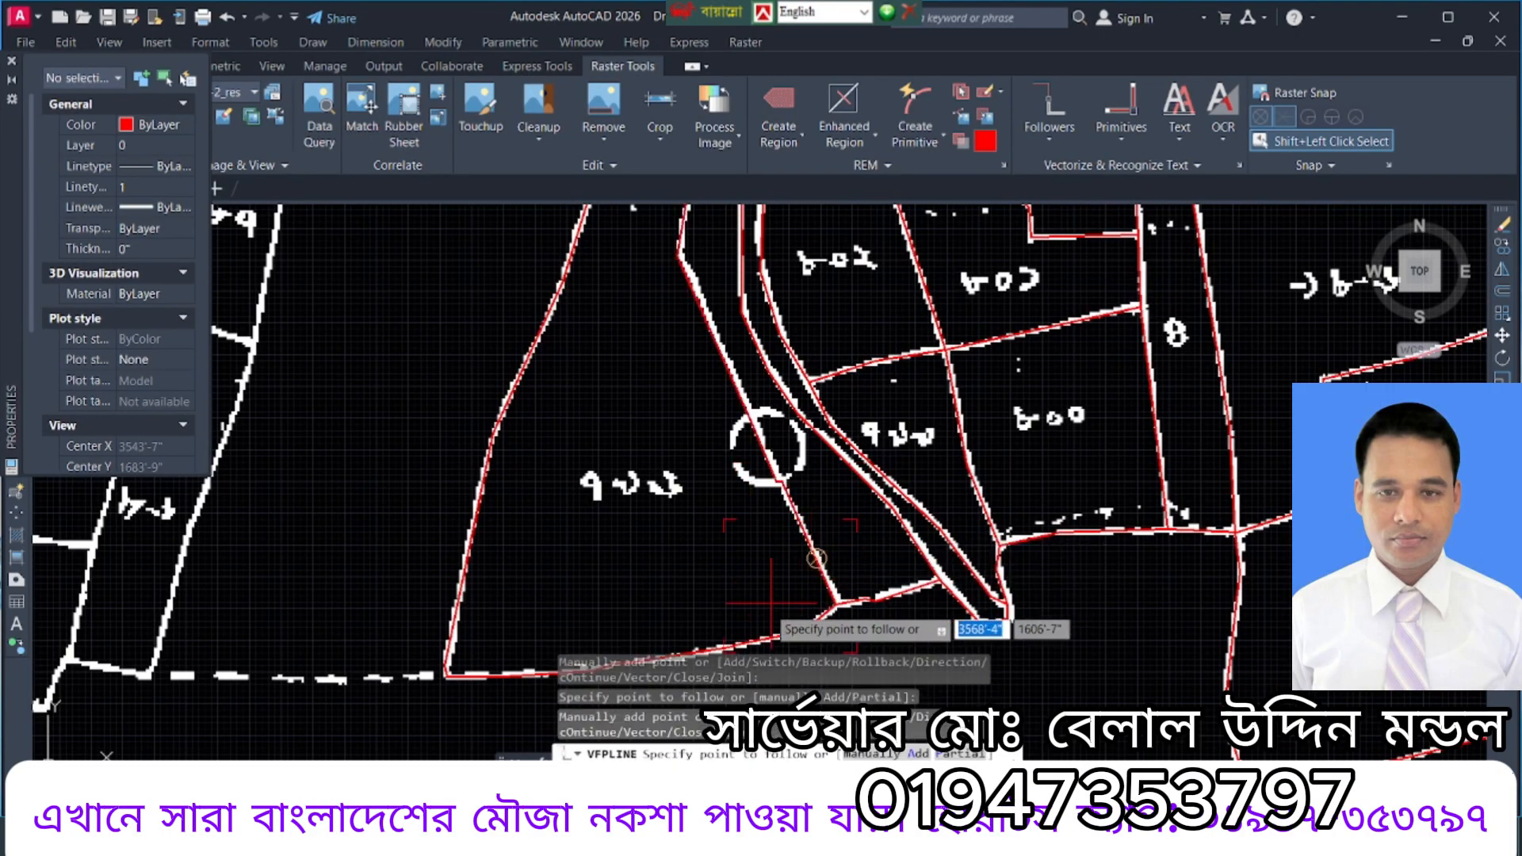
{"action": "scroll", "coordinate": [860, 608], "scroll_direction": "down", "scroll_amount": 3}
{"action": "scroll", "coordinate": [963, 476], "scroll_direction": "down", "scroll_amount": 2}
{"action": "scroll", "coordinate": [966, 476], "scroll_direction": "down", "scroll_amount": 2}
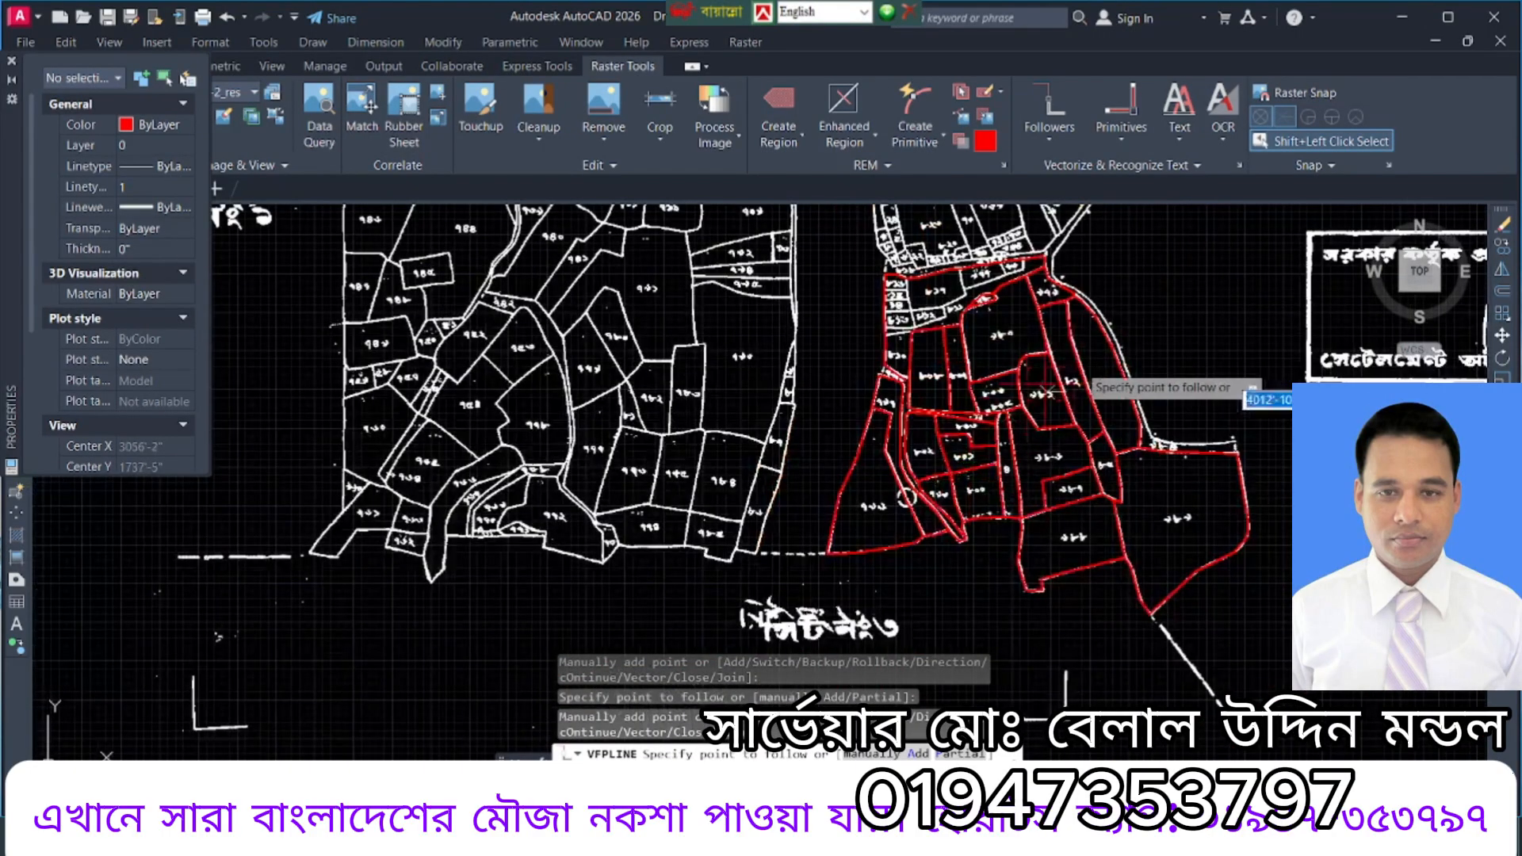
{"action": "key", "text": "Return"}
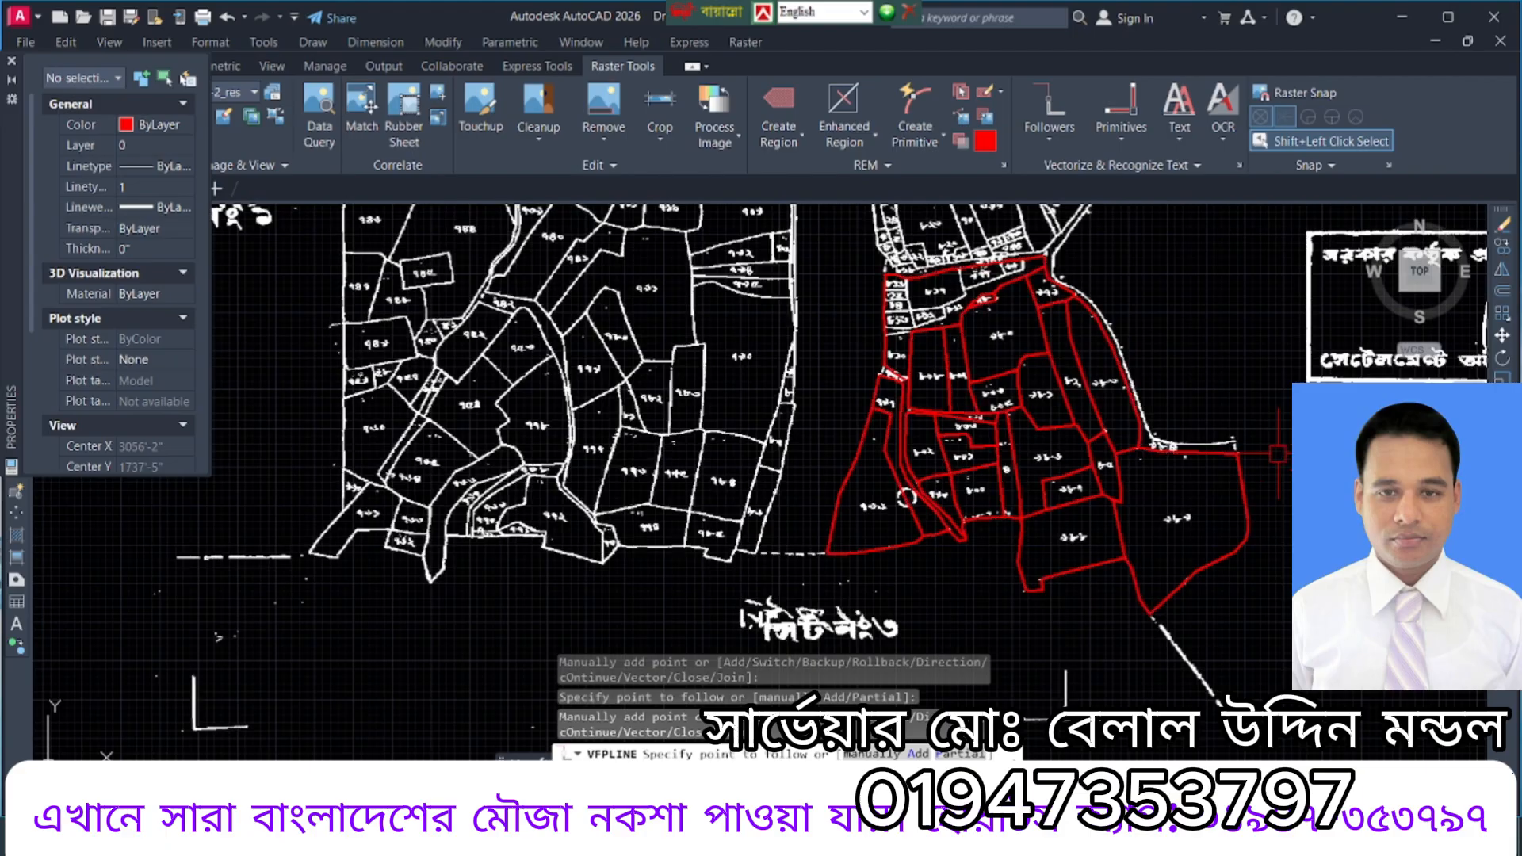
Check the traced plot outlines and close the Properties palette.
{"action": "scroll", "coordinate": [903, 396], "scroll_direction": "up", "scroll_amount": 5}
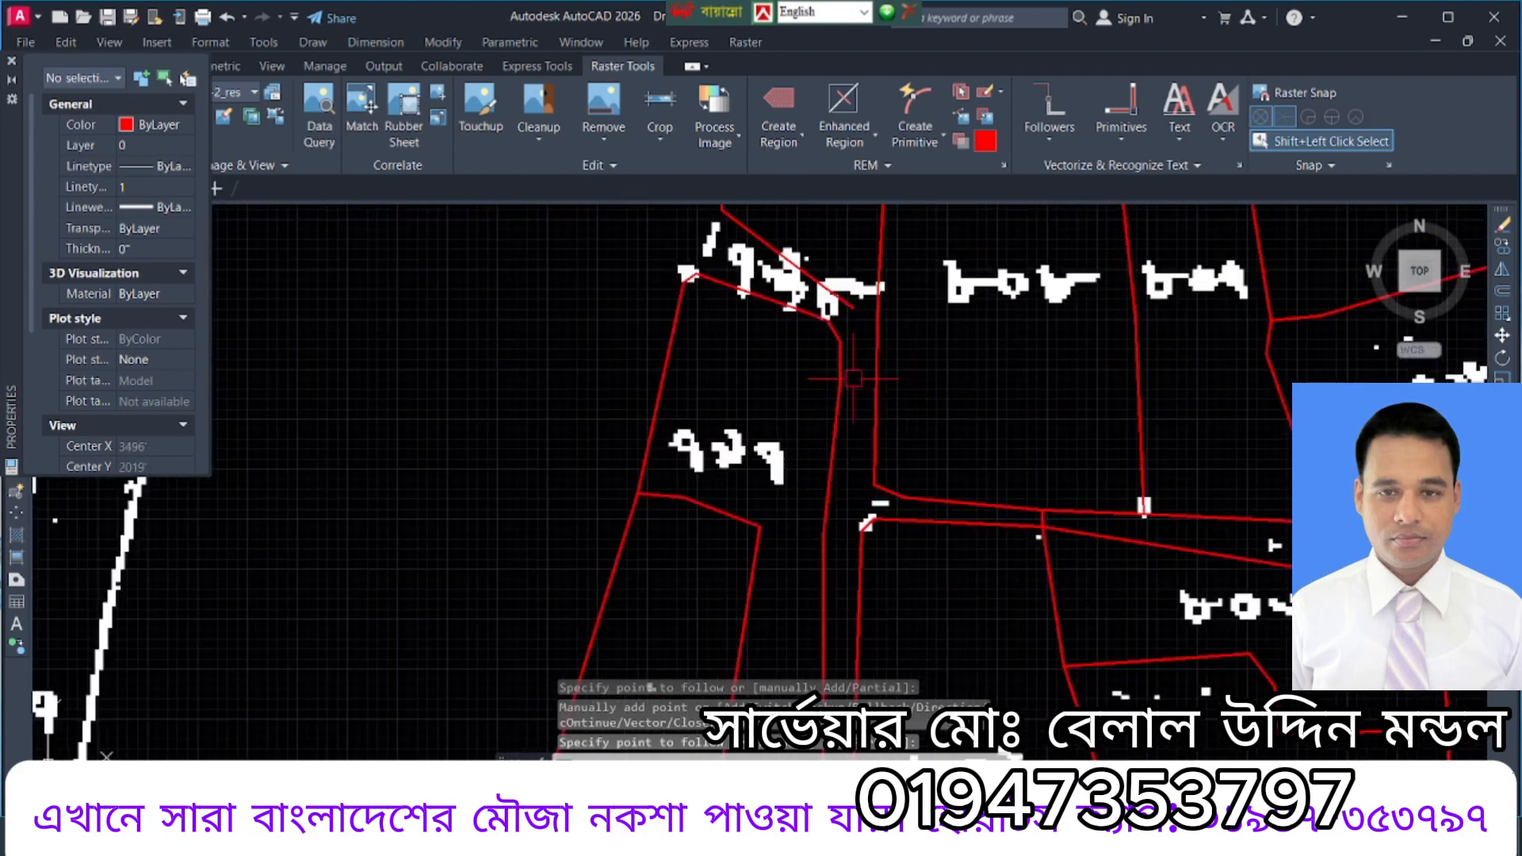
{"action": "scroll", "coordinate": [858, 386], "scroll_direction": "down", "scroll_amount": 5}
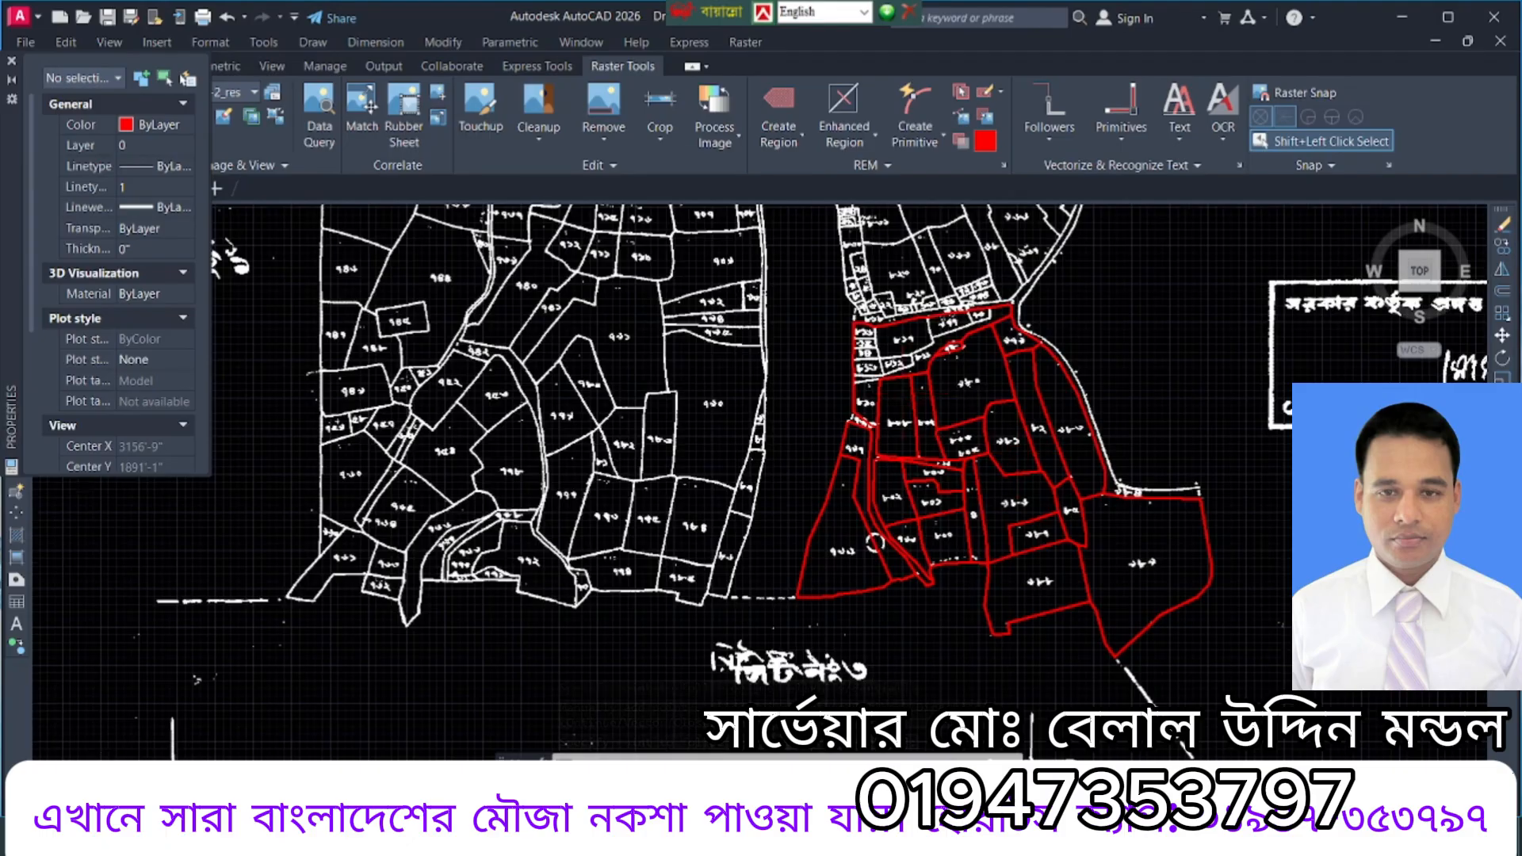
{"action": "scroll", "coordinate": [901, 396], "scroll_direction": "down", "scroll_amount": 4}
{"action": "left_click", "coordinate": [10, 63]}
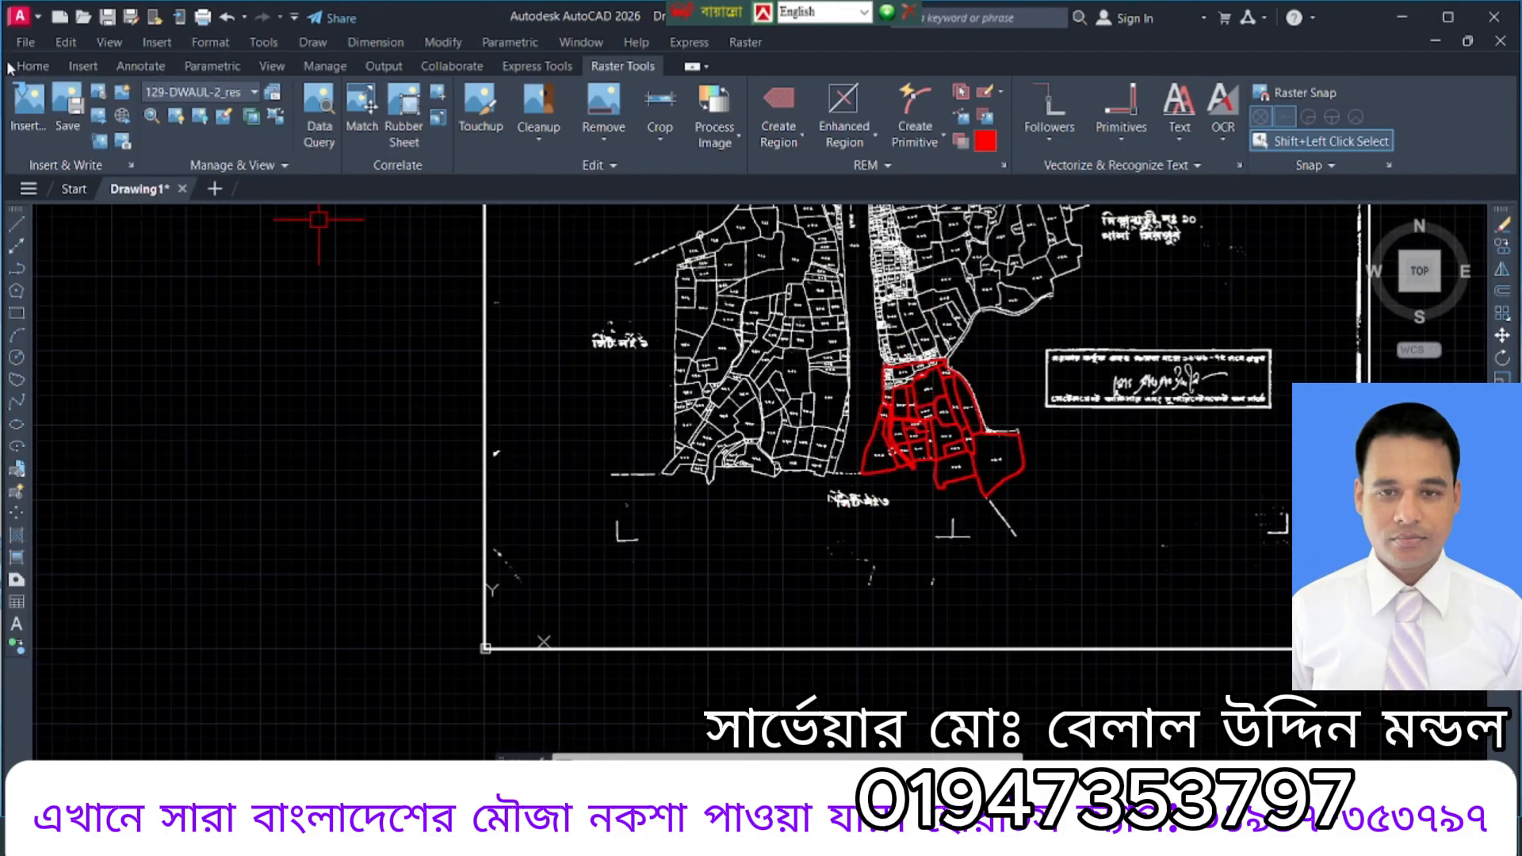
Inspect the traced plot boundaries and select two polylines to see how far each one extends.
{"action": "scroll", "coordinate": [942, 460], "scroll_direction": "up", "scroll_amount": 7}
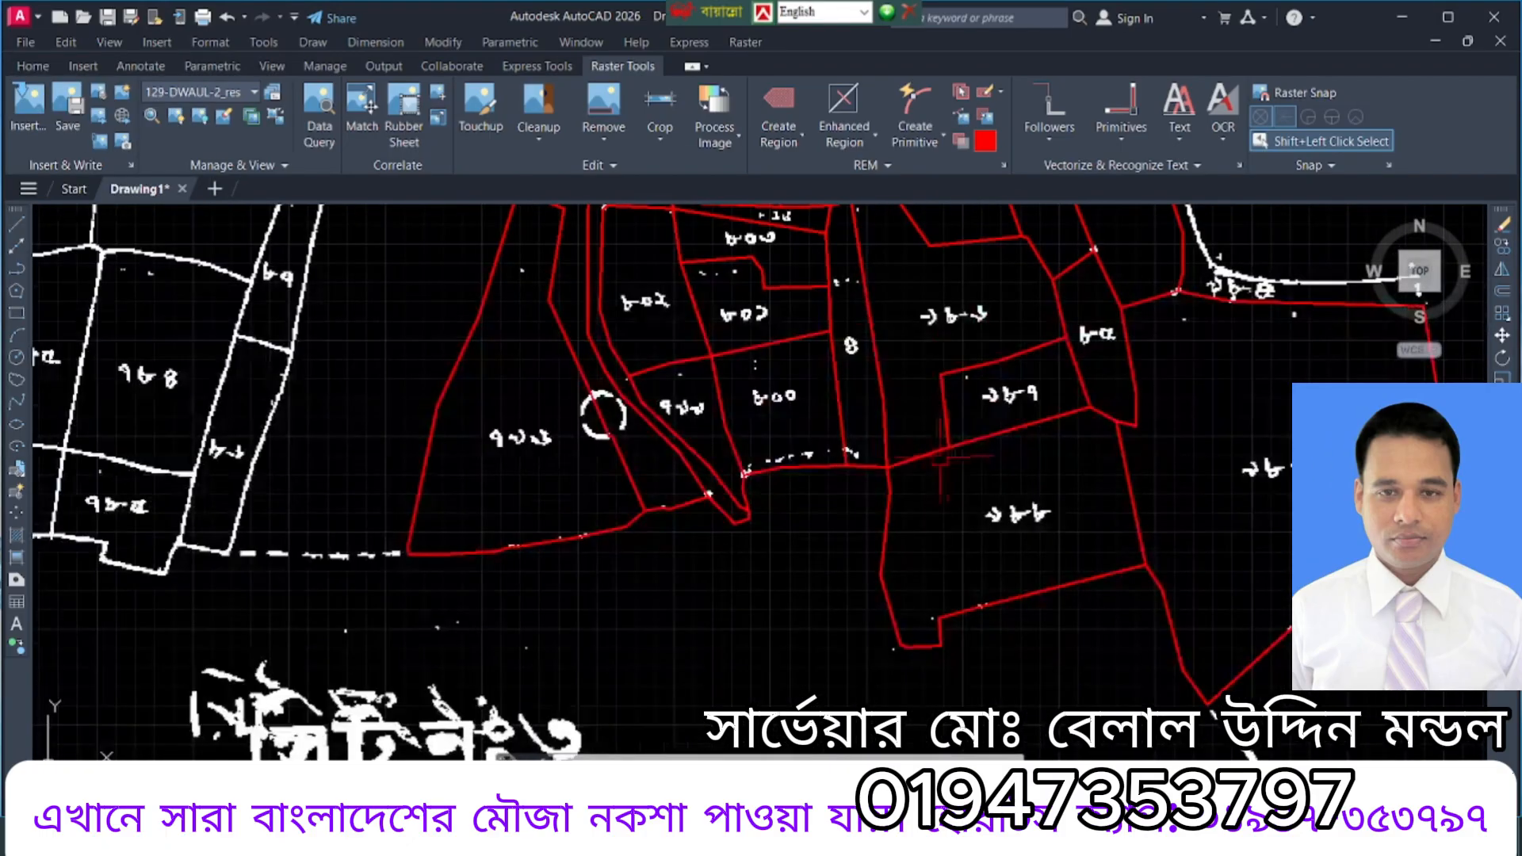
{"action": "scroll", "coordinate": [962, 467], "scroll_direction": "down", "scroll_amount": 4}
{"action": "scroll", "coordinate": [1005, 326], "scroll_direction": "up", "scroll_amount": 8}
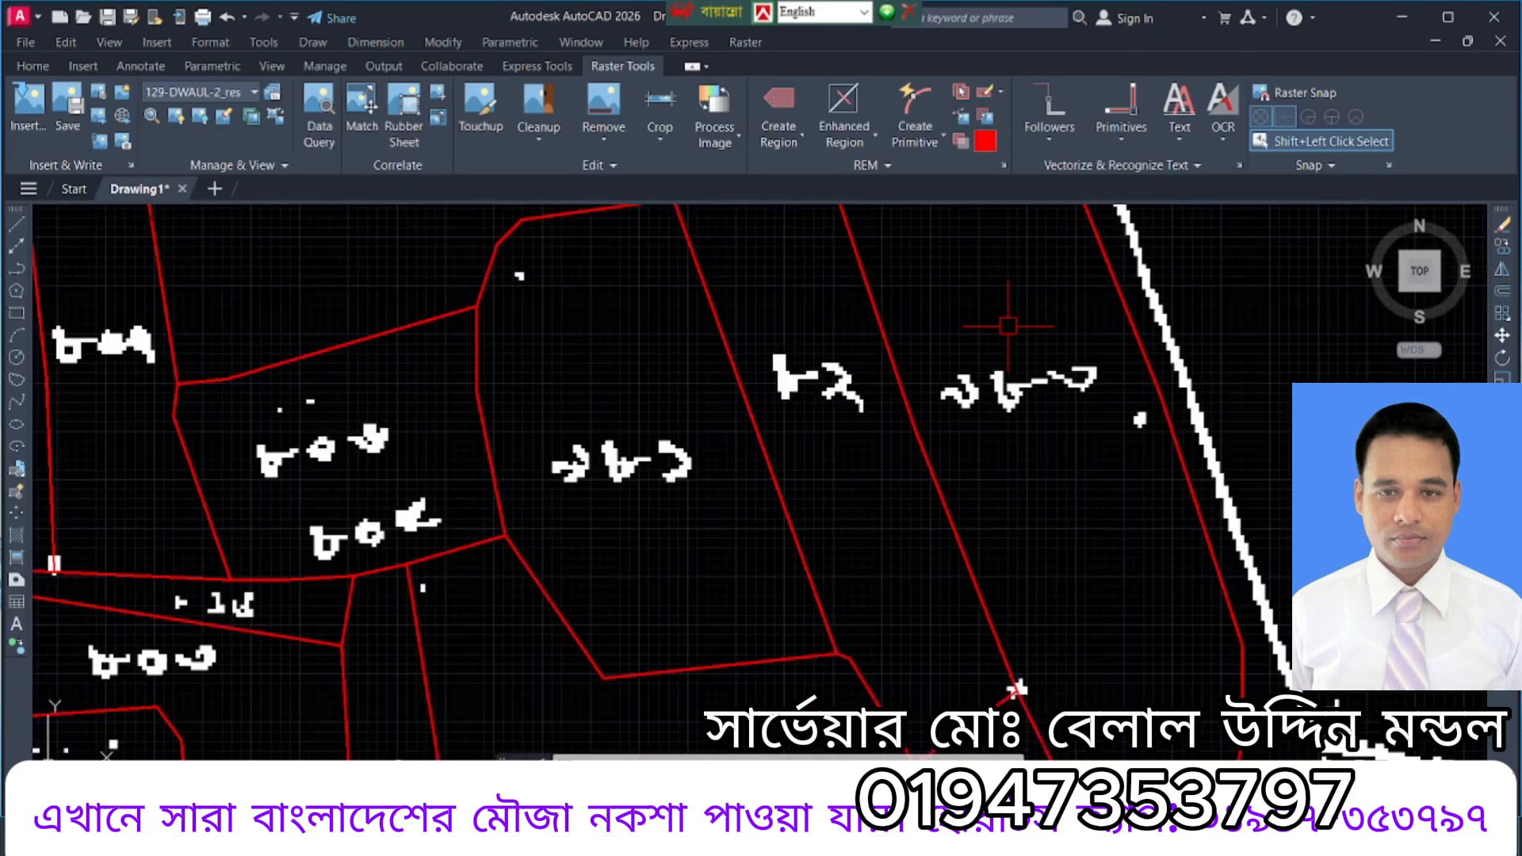
{"action": "scroll", "coordinate": [1010, 481], "scroll_direction": "up", "scroll_amount": 2}
{"action": "scroll", "coordinate": [1008, 448], "scroll_direction": "down", "scroll_amount": 4}
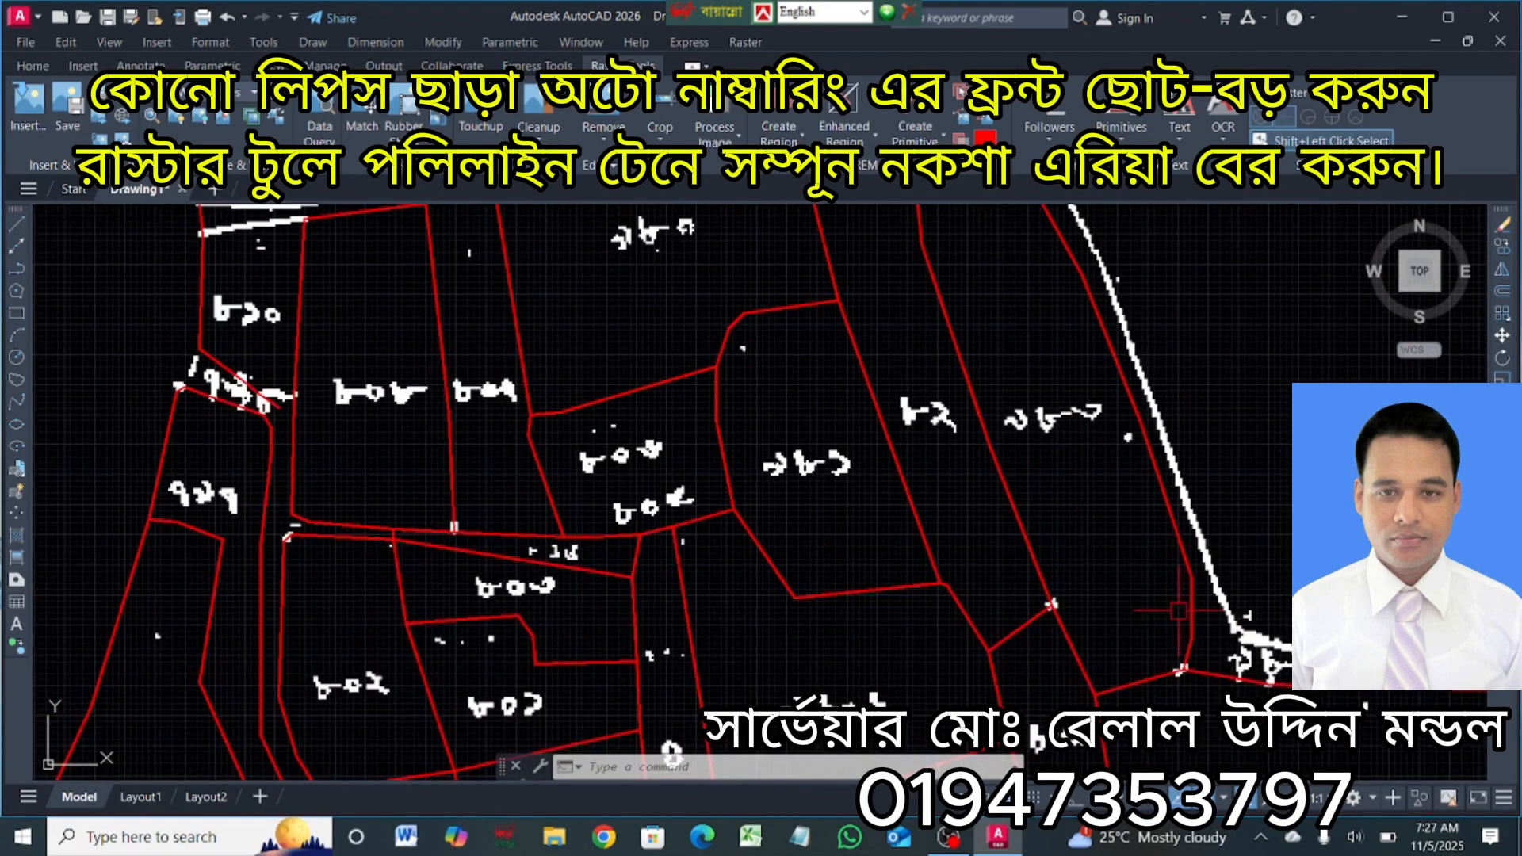
{"action": "left_click", "coordinate": [1027, 537]}
{"action": "scroll", "coordinate": [1046, 450], "scroll_direction": "down", "scroll_amount": 4}
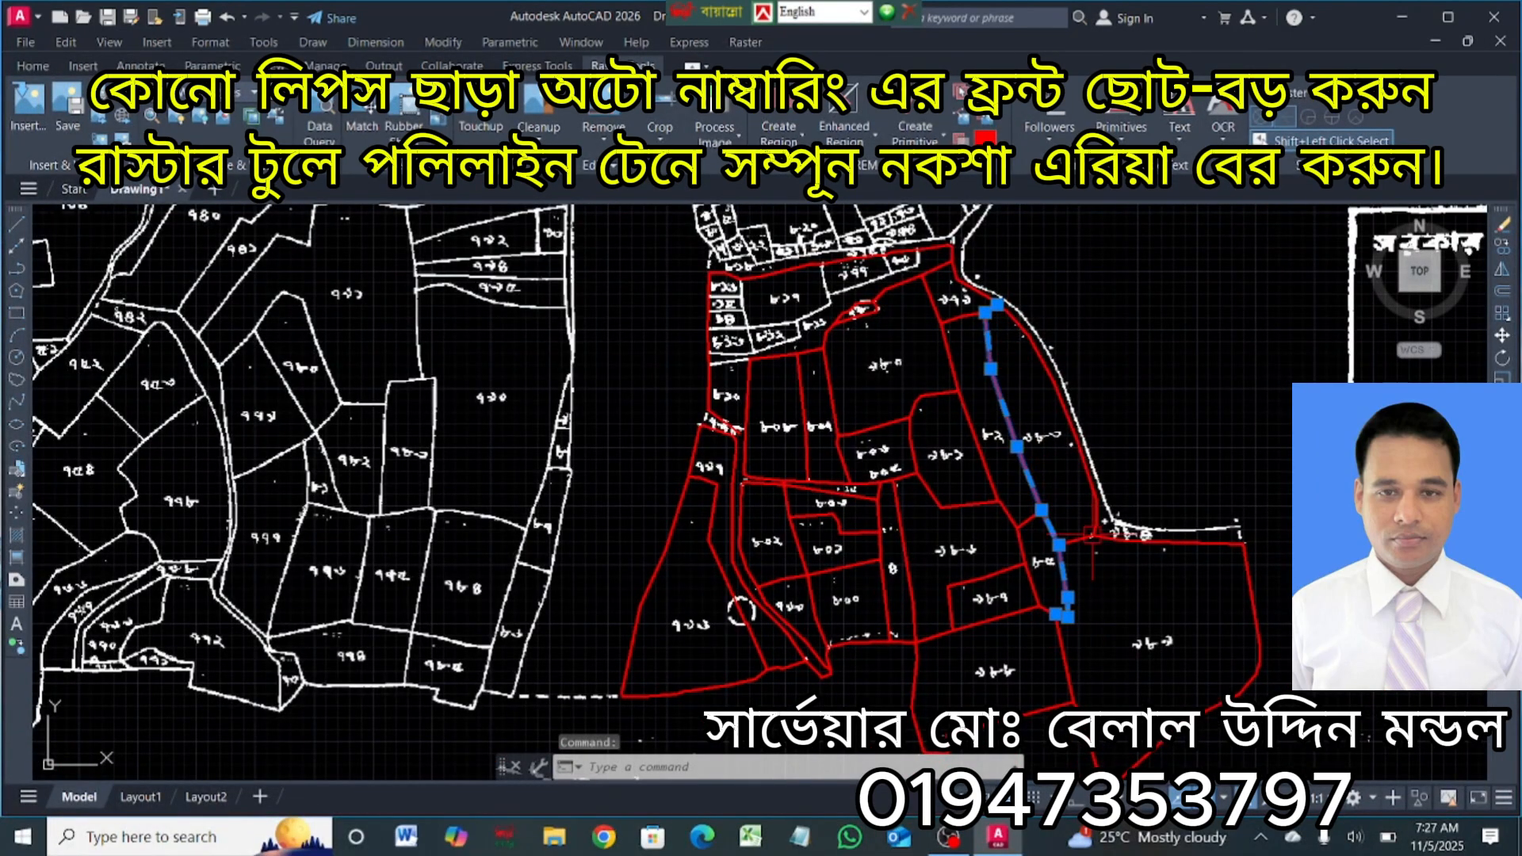
{"action": "left_click", "coordinate": [961, 506]}
{"action": "scroll", "coordinate": [960, 506], "scroll_direction": "up", "scroll_amount": 2}
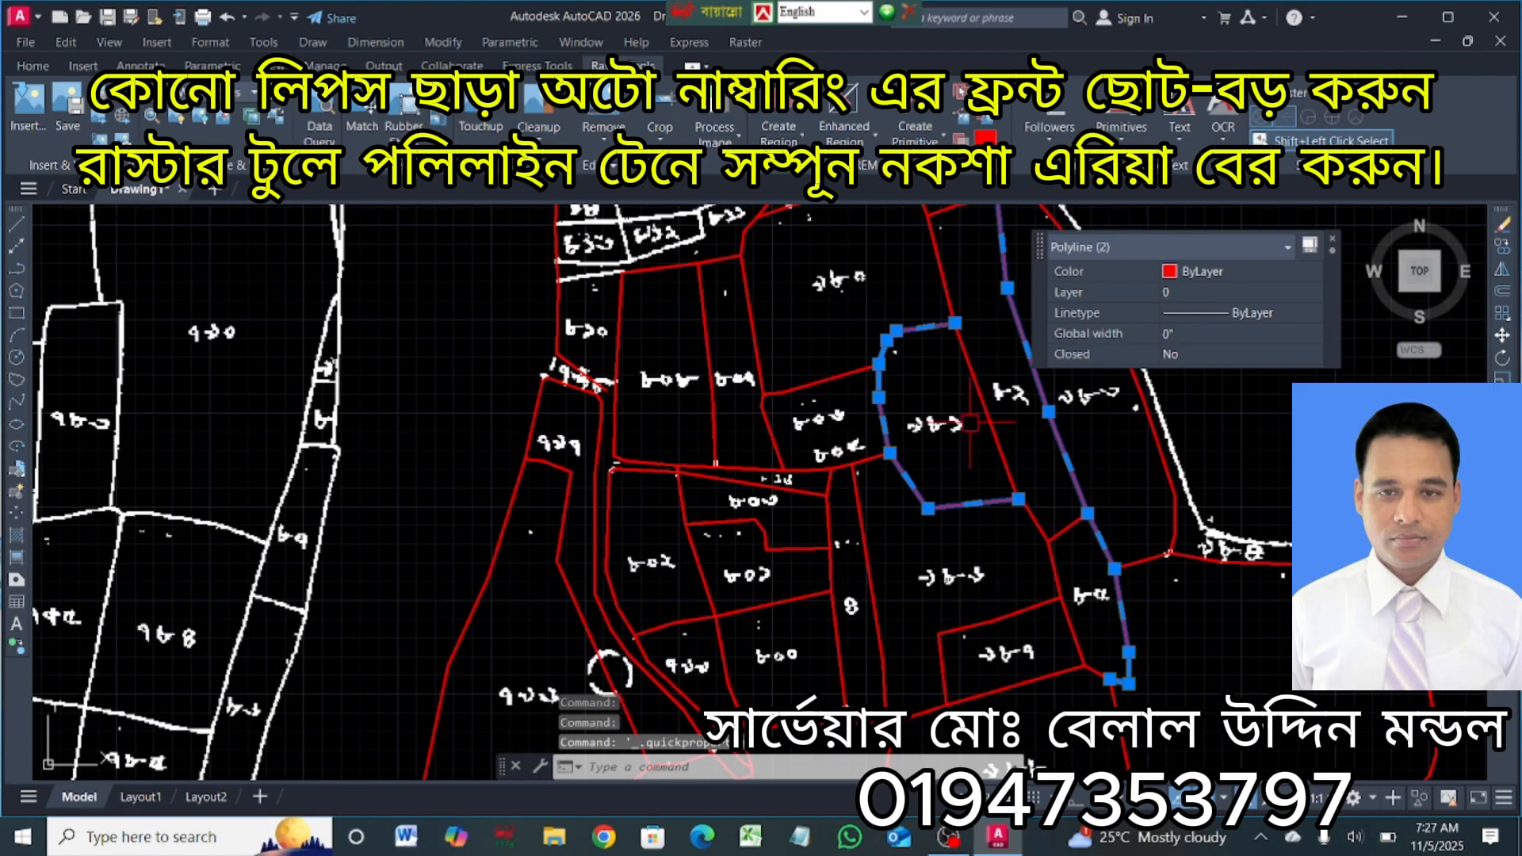
{"action": "key", "text": "Escape"}
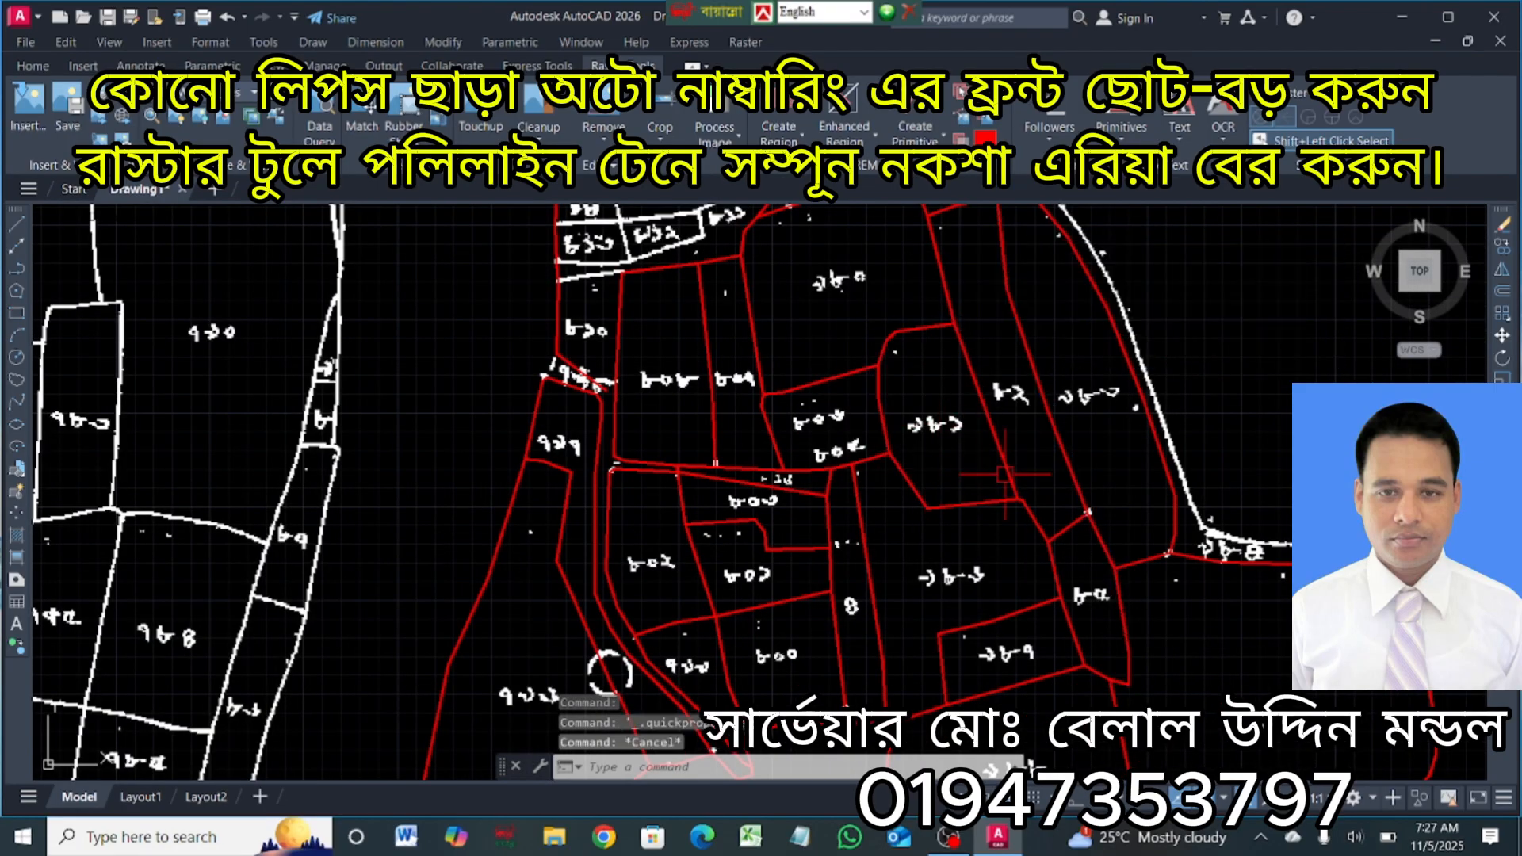
Select all the traced red boundary polylines together and explode them into separate segments.
{"action": "scroll", "coordinate": [1072, 481], "scroll_direction": "down", "scroll_amount": 3}
{"action": "scroll", "coordinate": [1050, 475], "scroll_direction": "down", "scroll_amount": 3}
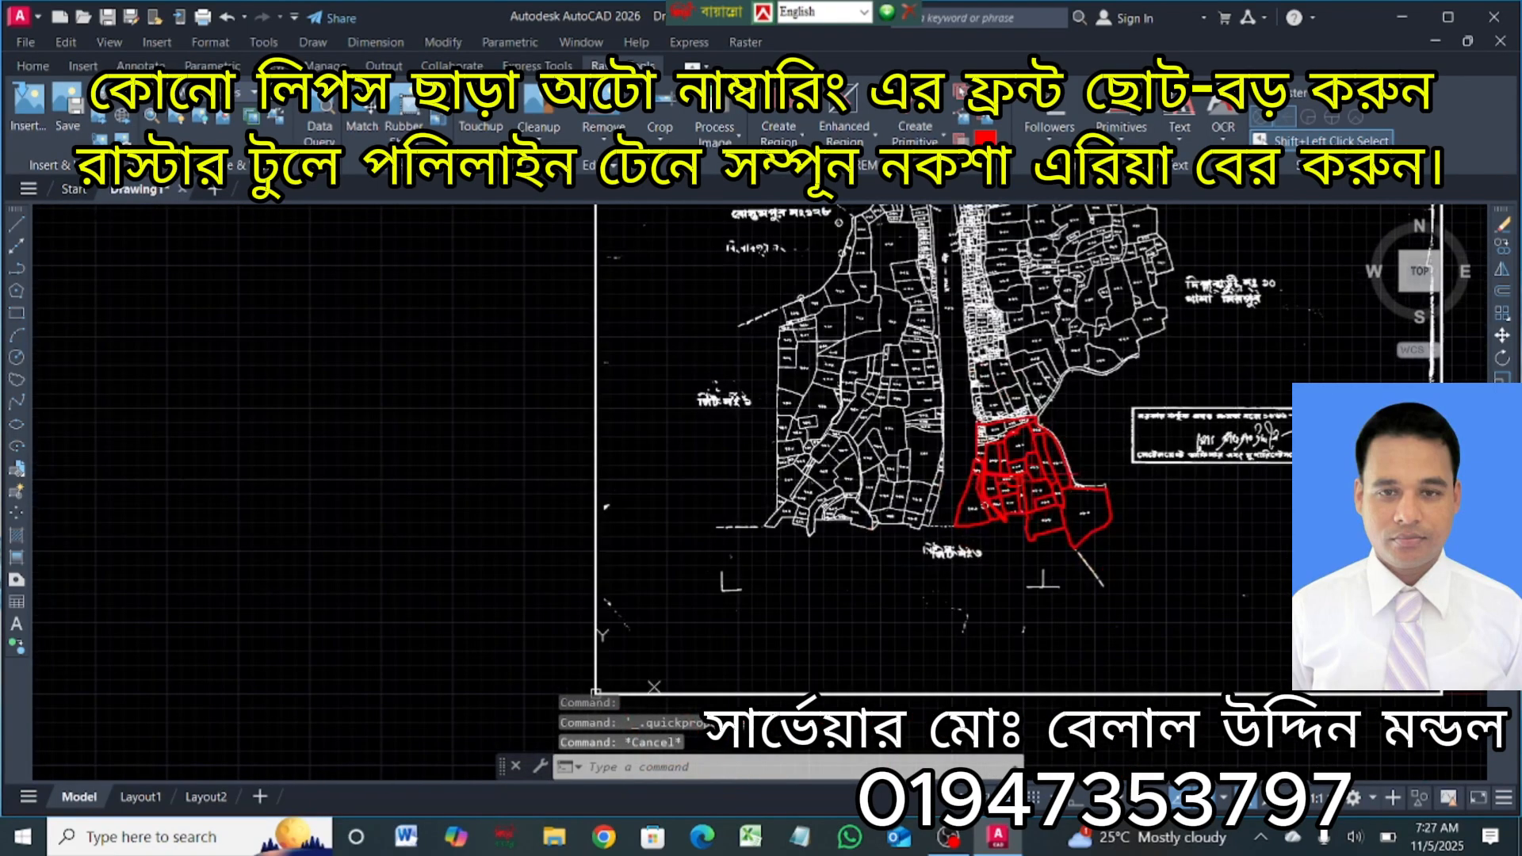
{"action": "left_click", "coordinate": [859, 612]}
{"action": "left_click", "coordinate": [1244, 350]}
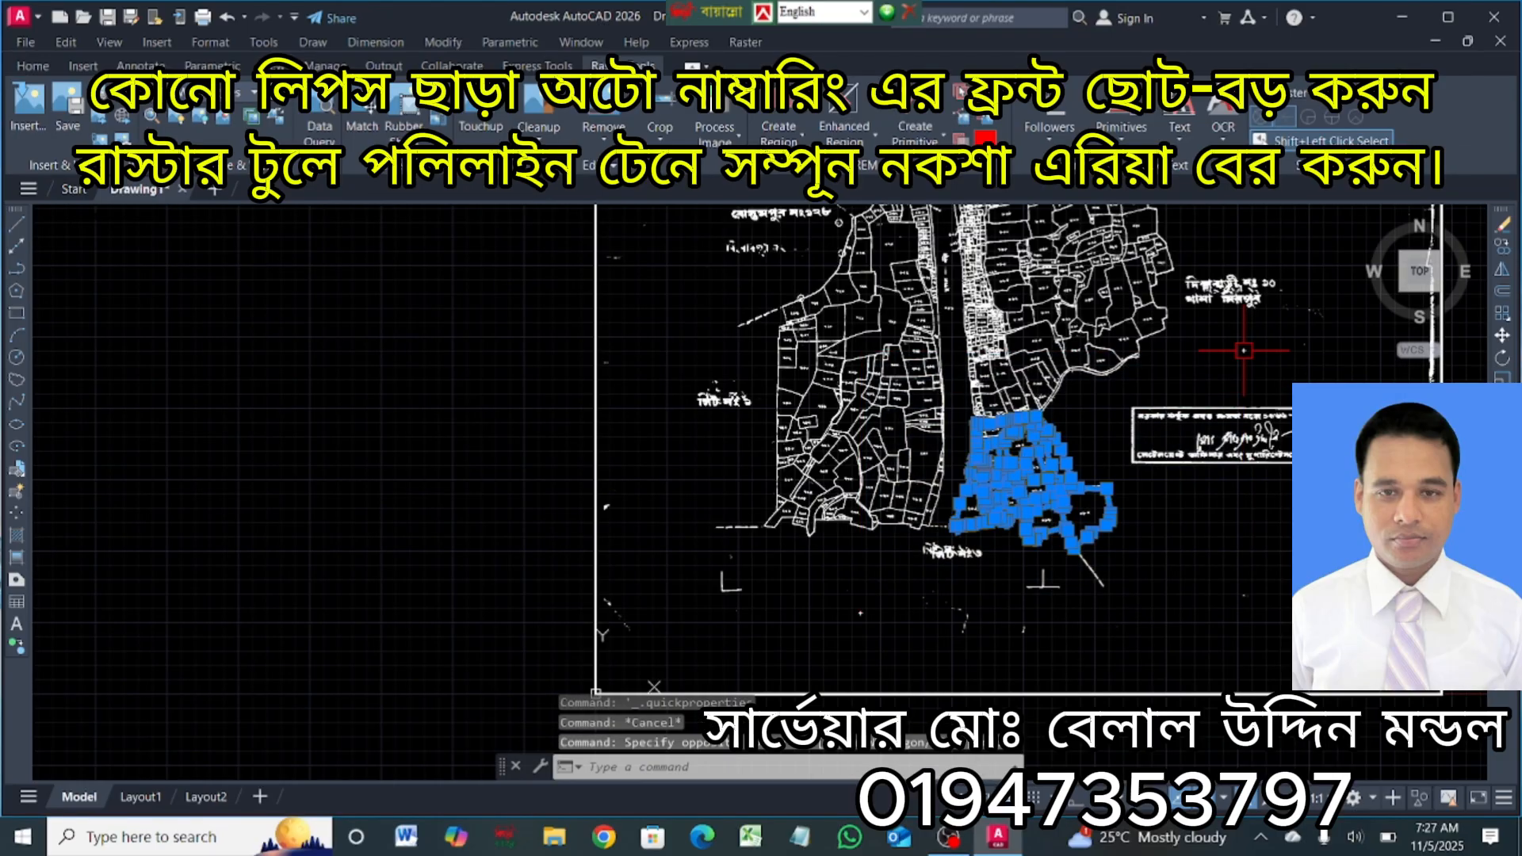
{"action": "type", "text": "x"}
{"action": "key", "text": "Return"}
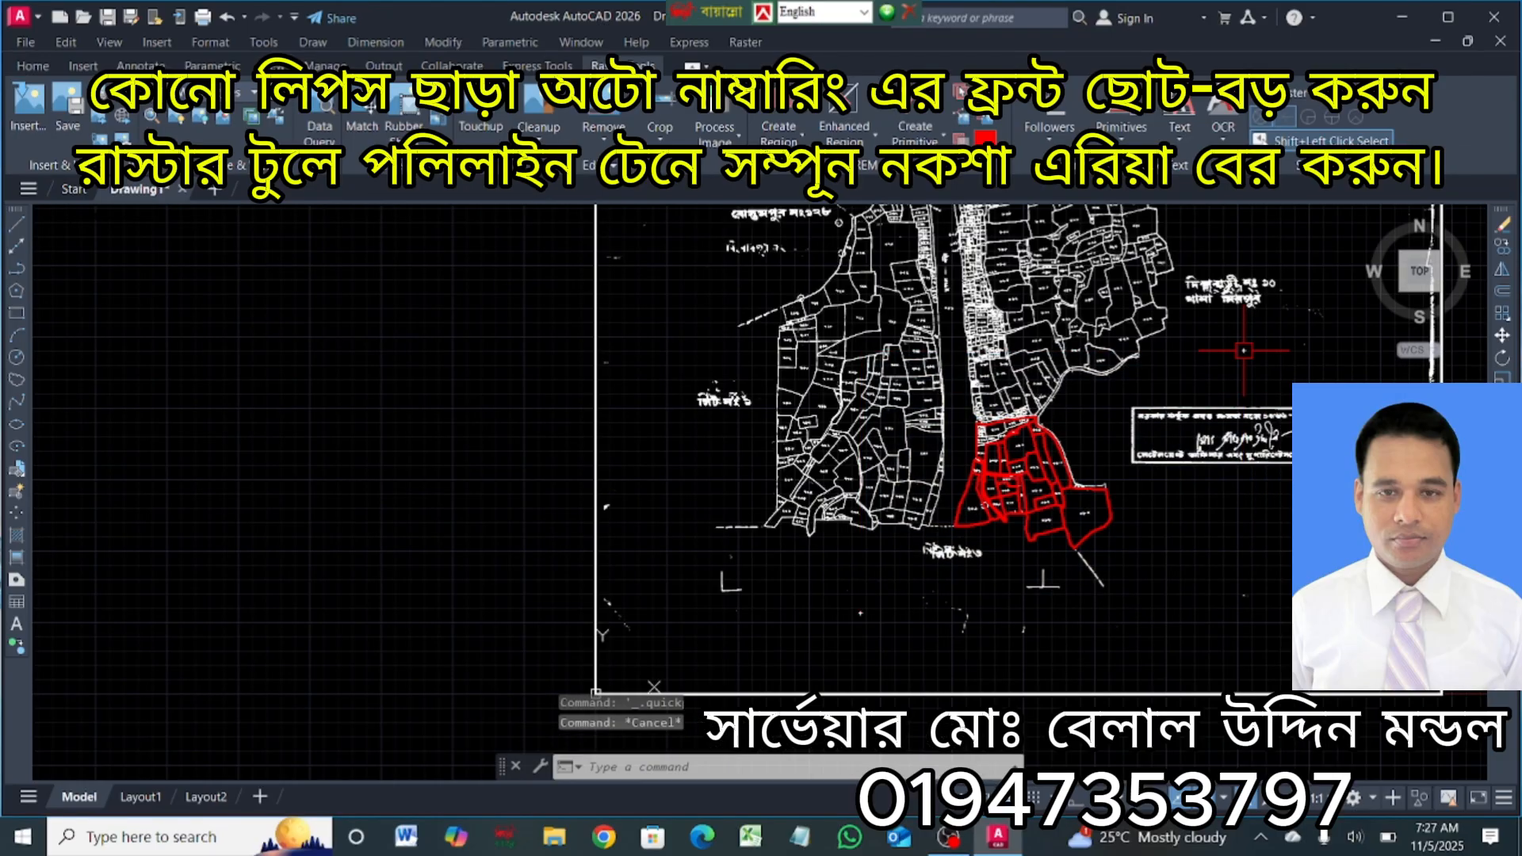
Start Boundary creation with polyline objects and pick inside the plot labelled ২৮১ and the two long strip plots east of it.
{"action": "scroll", "coordinate": [1028, 489], "scroll_direction": "up", "scroll_amount": 5}
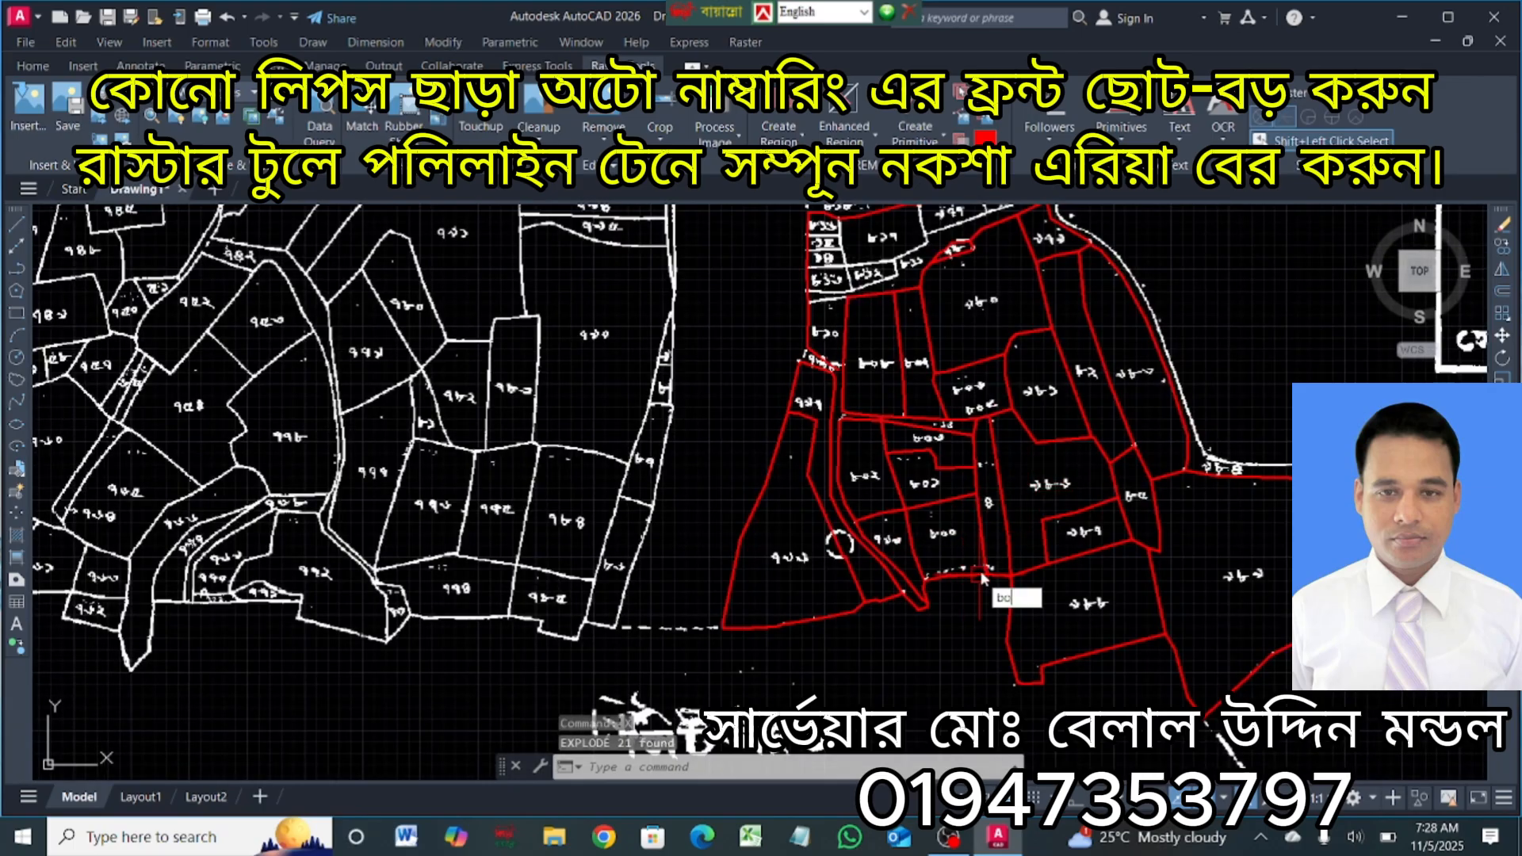
{"action": "type", "text": "bo"}
{"action": "key", "text": "Return"}
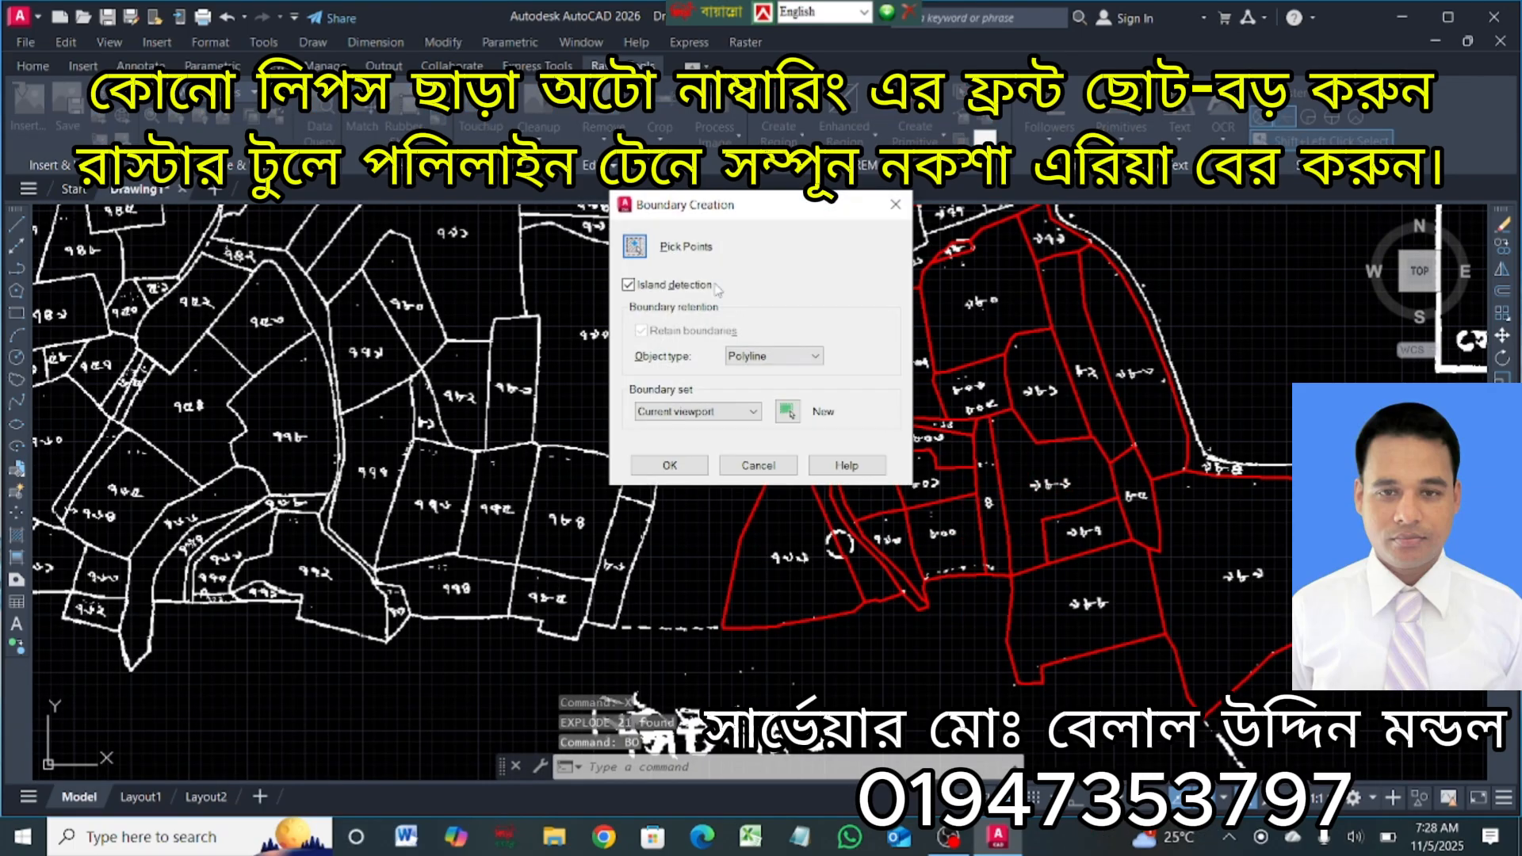
{"action": "left_click", "coordinate": [634, 246]}
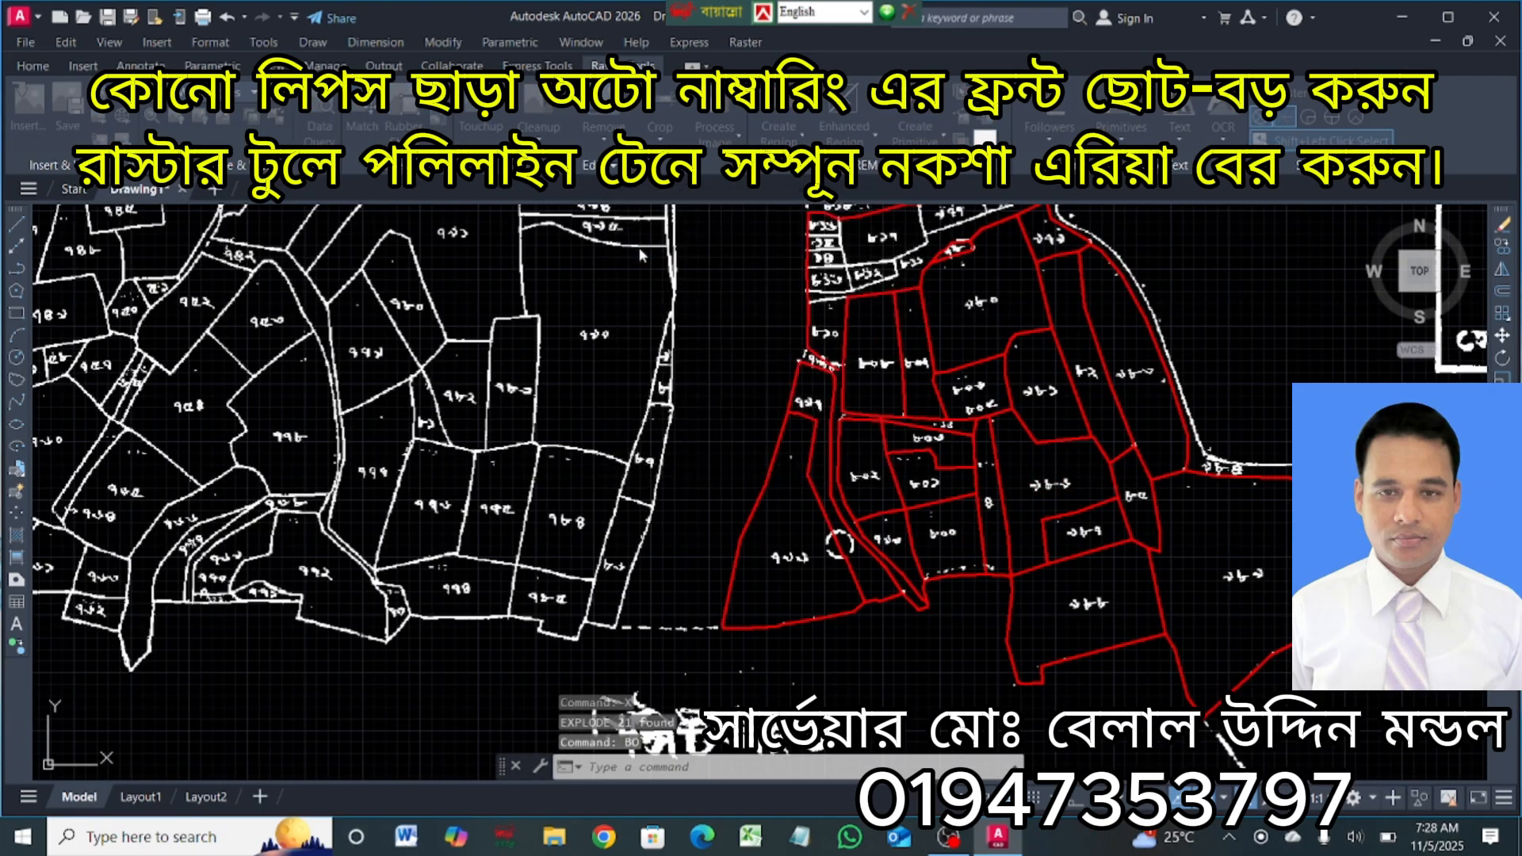
{"action": "left_click", "coordinate": [1046, 418]}
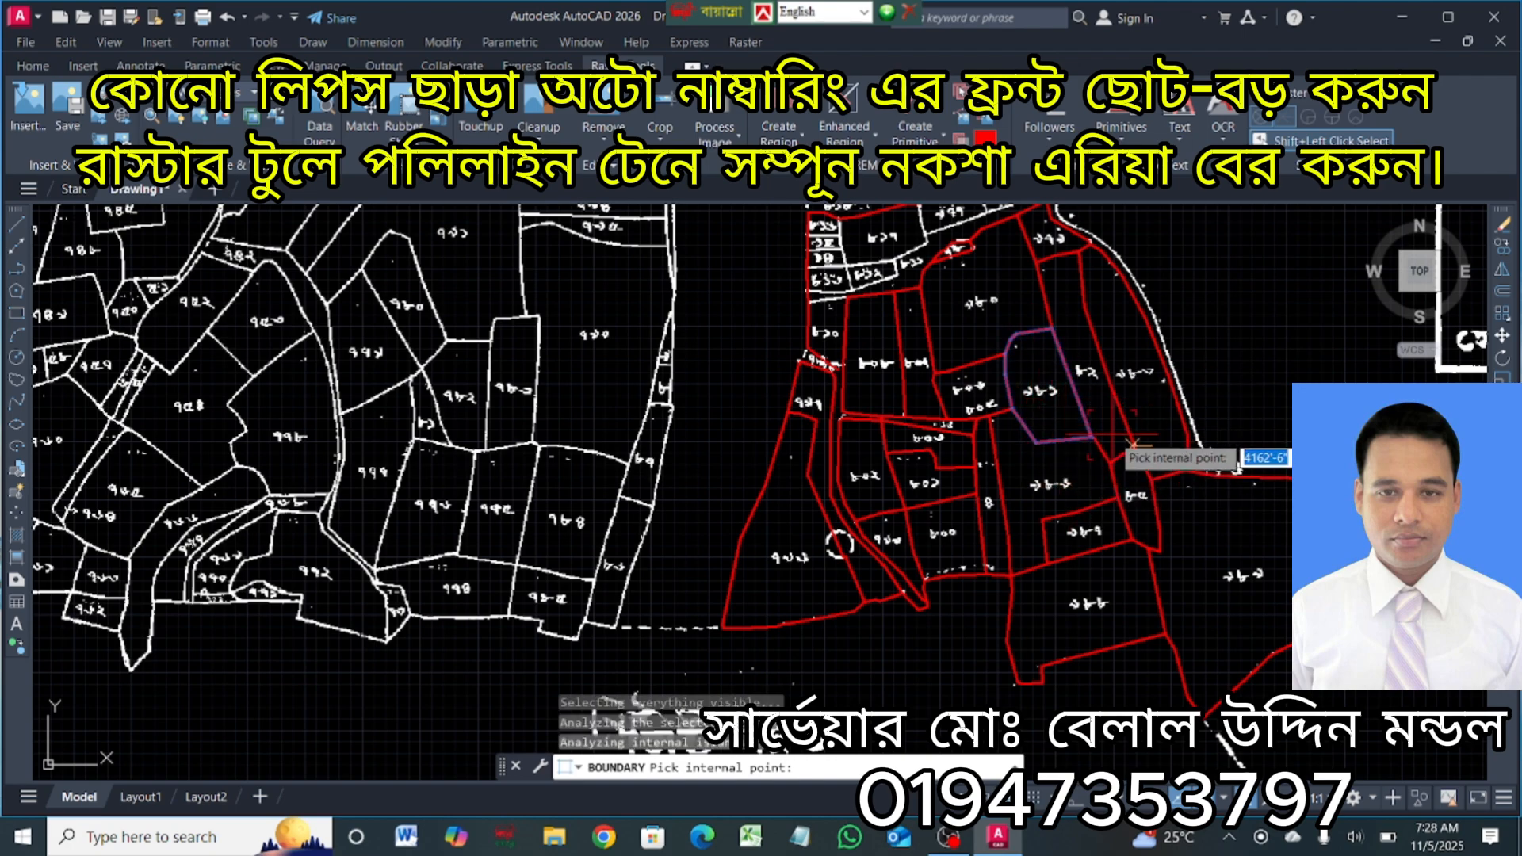
{"action": "left_click", "coordinate": [1102, 422]}
{"action": "left_click", "coordinate": [1135, 442]}
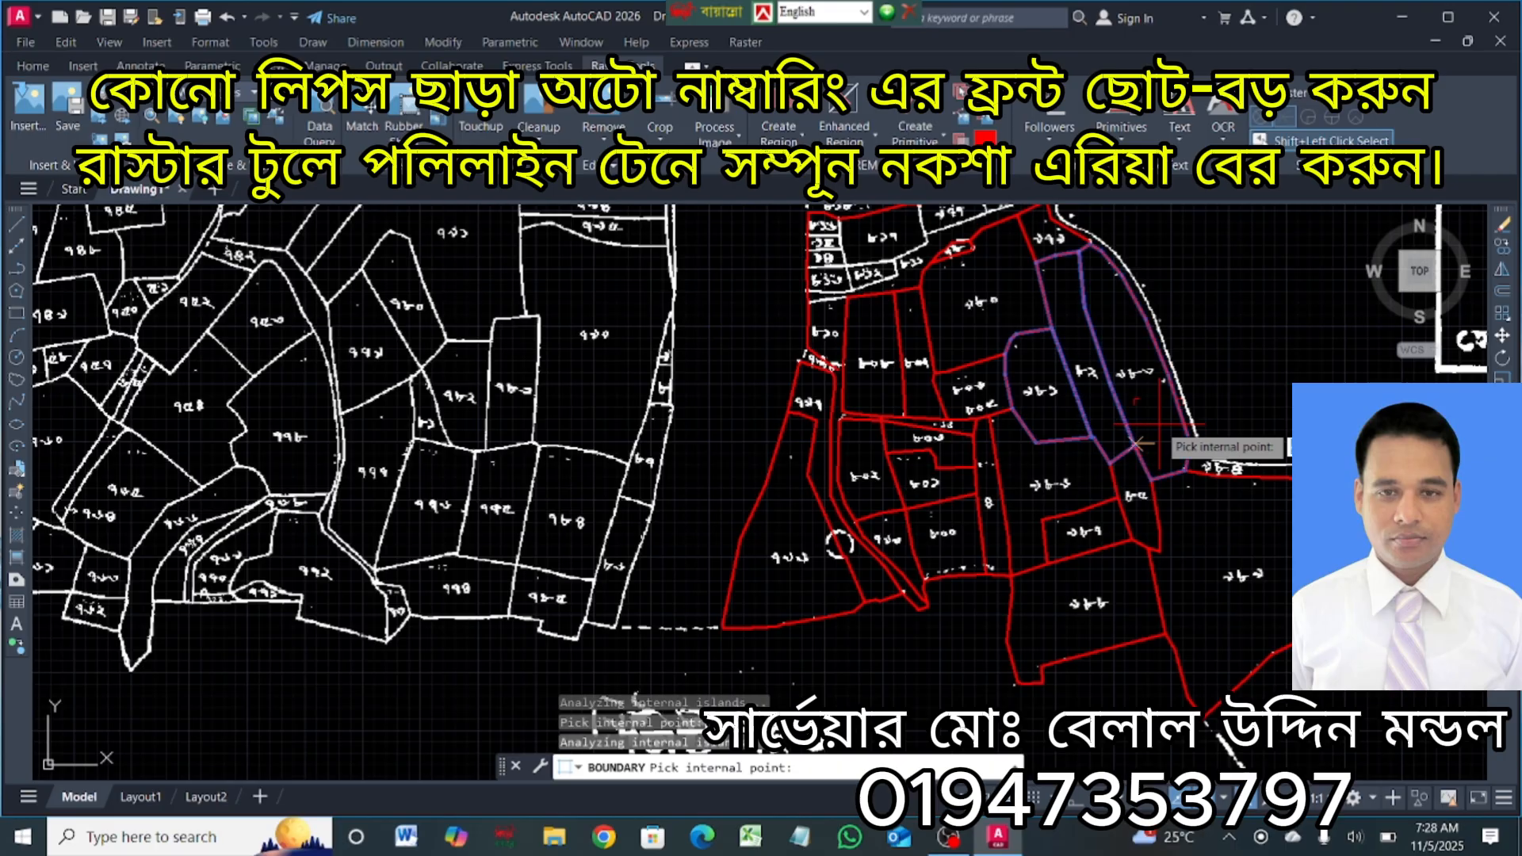
Add the large southeastern plot, the four-sided plot labelled ২৮৭ and the narrow plot east of it to the boundary picks.
{"action": "left_click", "coordinate": [1236, 529]}
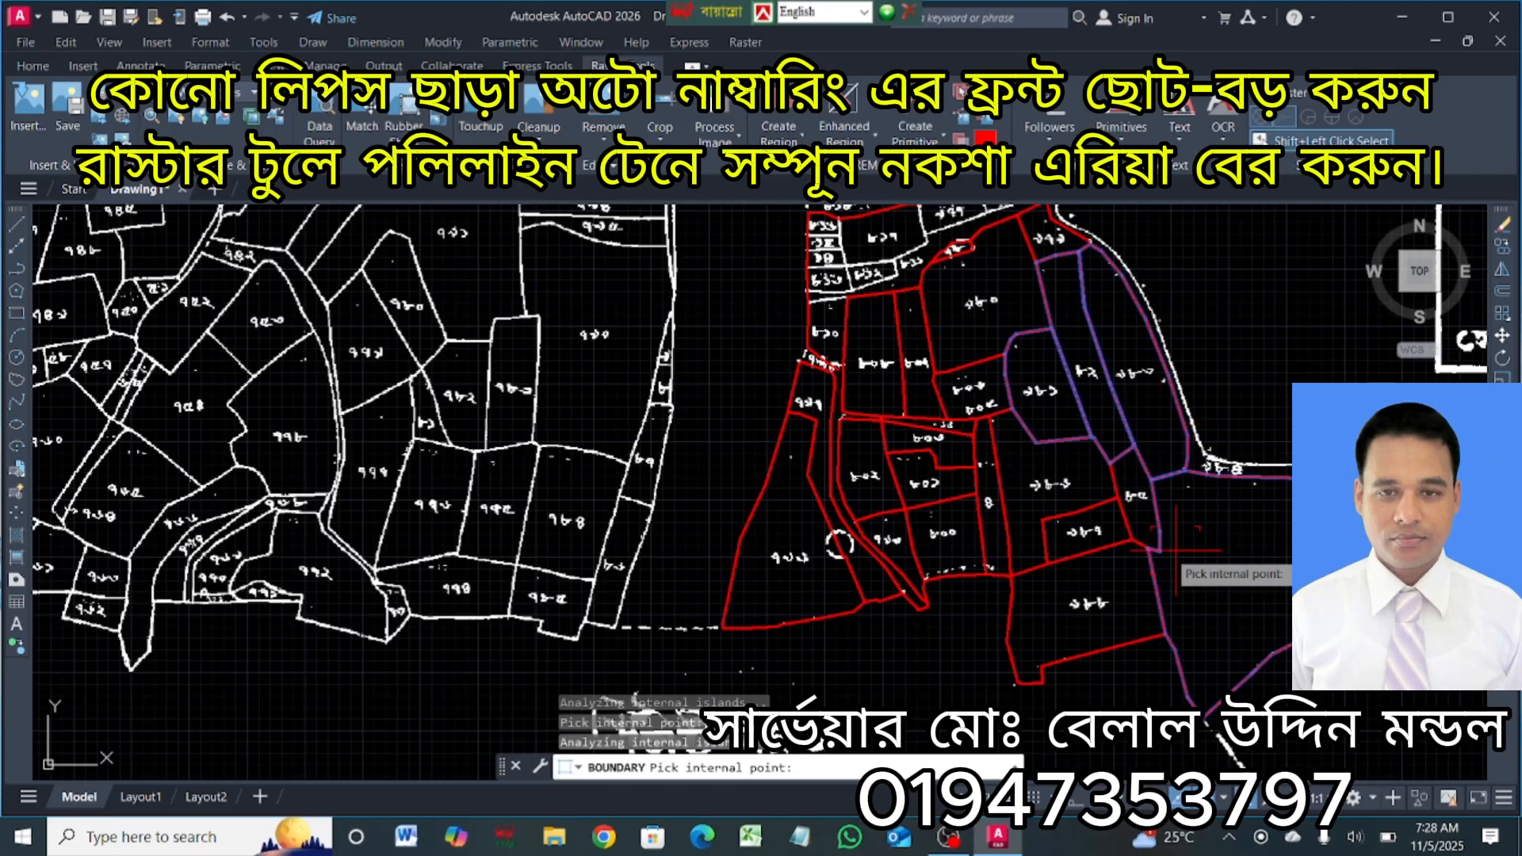
{"action": "scroll", "coordinate": [1090, 535], "scroll_direction": "up", "scroll_amount": 4}
{"action": "left_click", "coordinate": [1100, 520]}
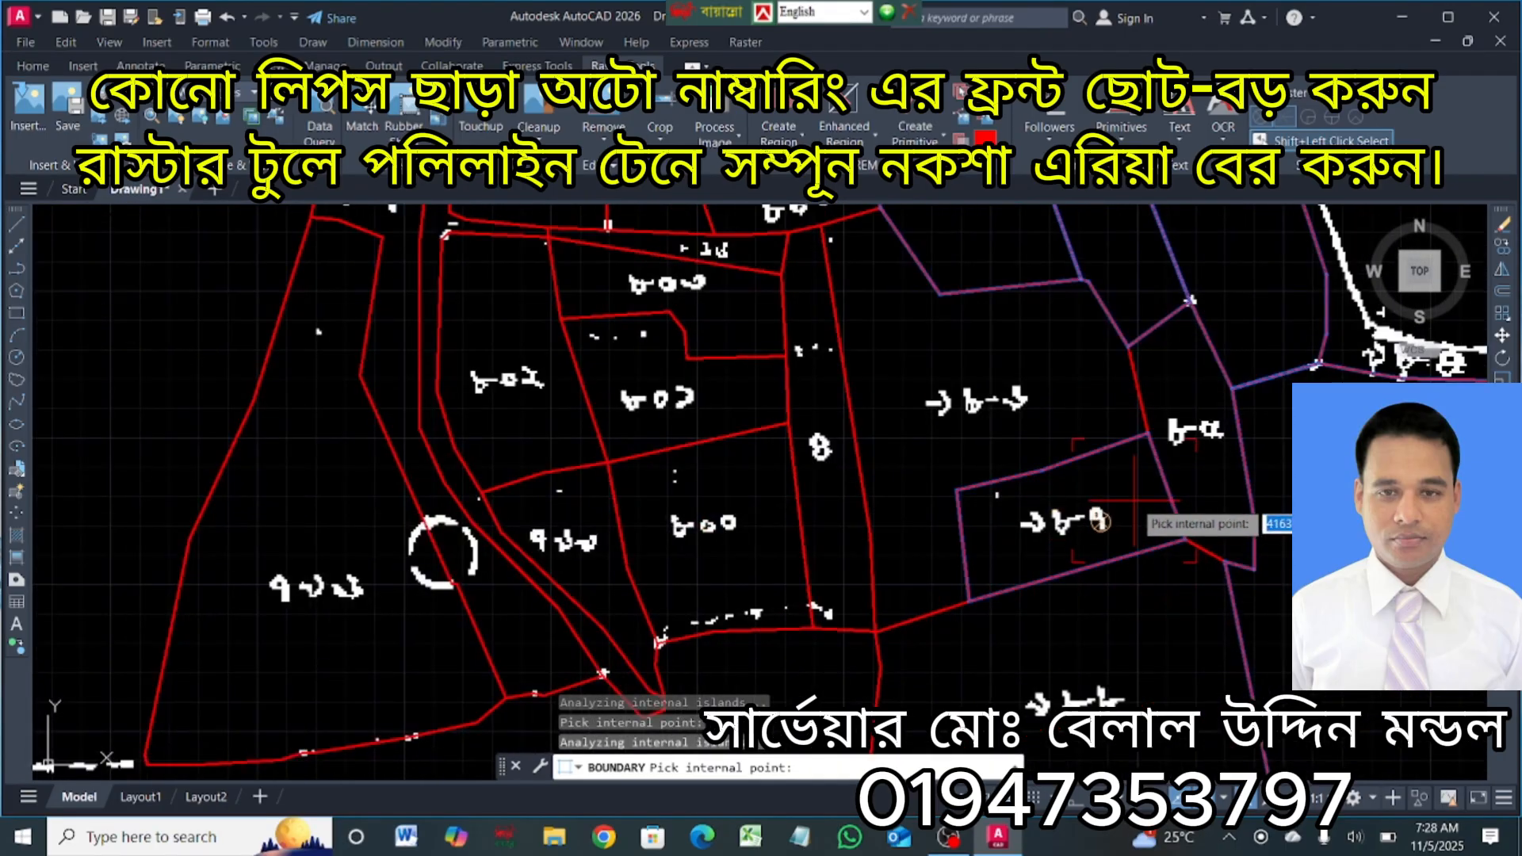
{"action": "left_click", "coordinate": [1203, 497]}
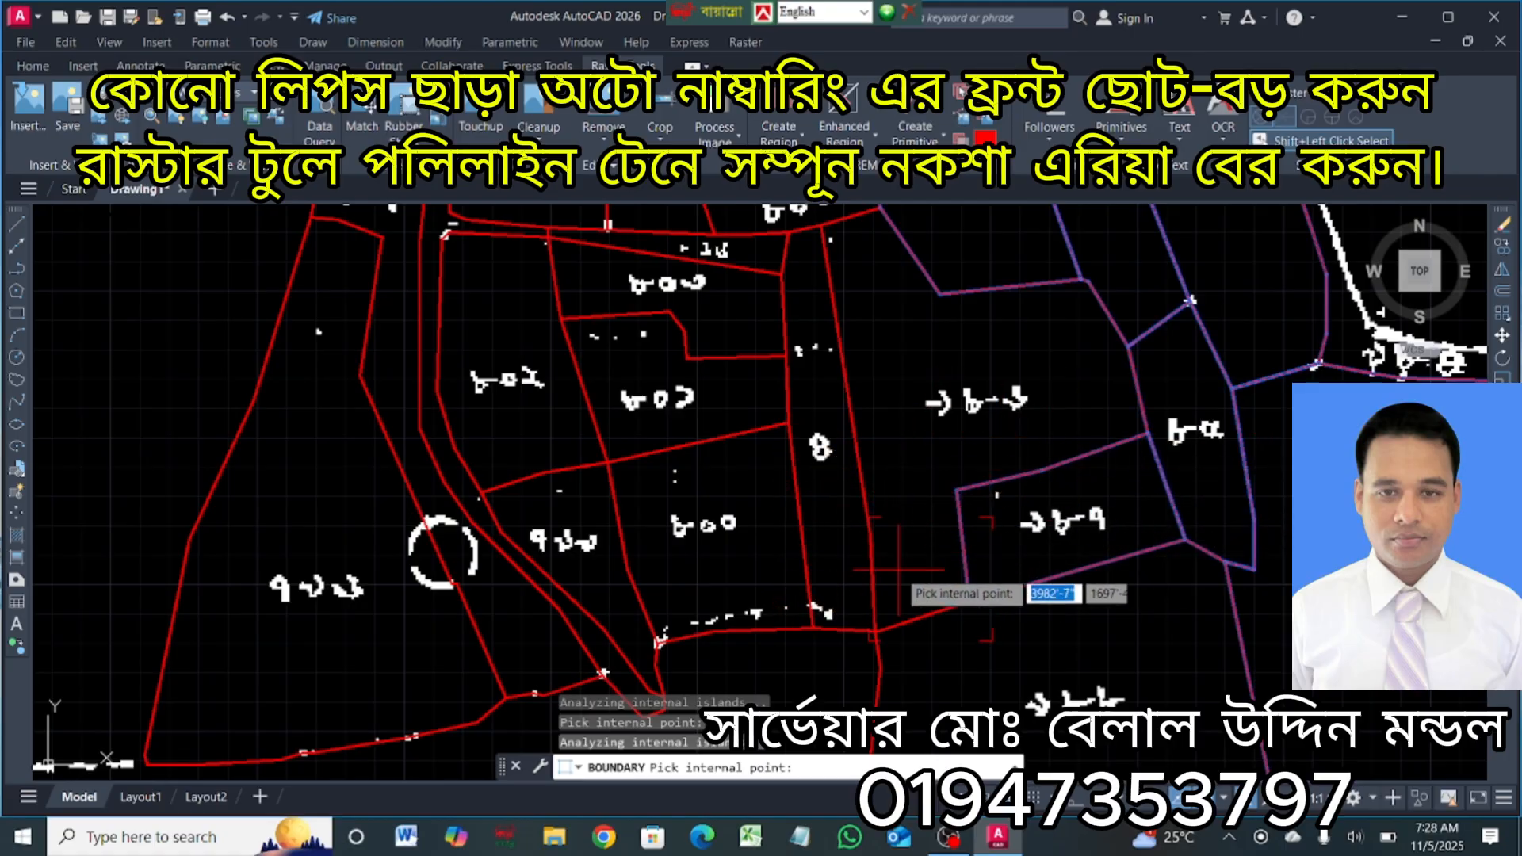
Pick internal points in the southern plot labelled ২৮৮ and the plot labelled ৮০০ as further boundaries.
{"action": "scroll", "coordinate": [939, 460], "scroll_direction": "down", "scroll_amount": 3}
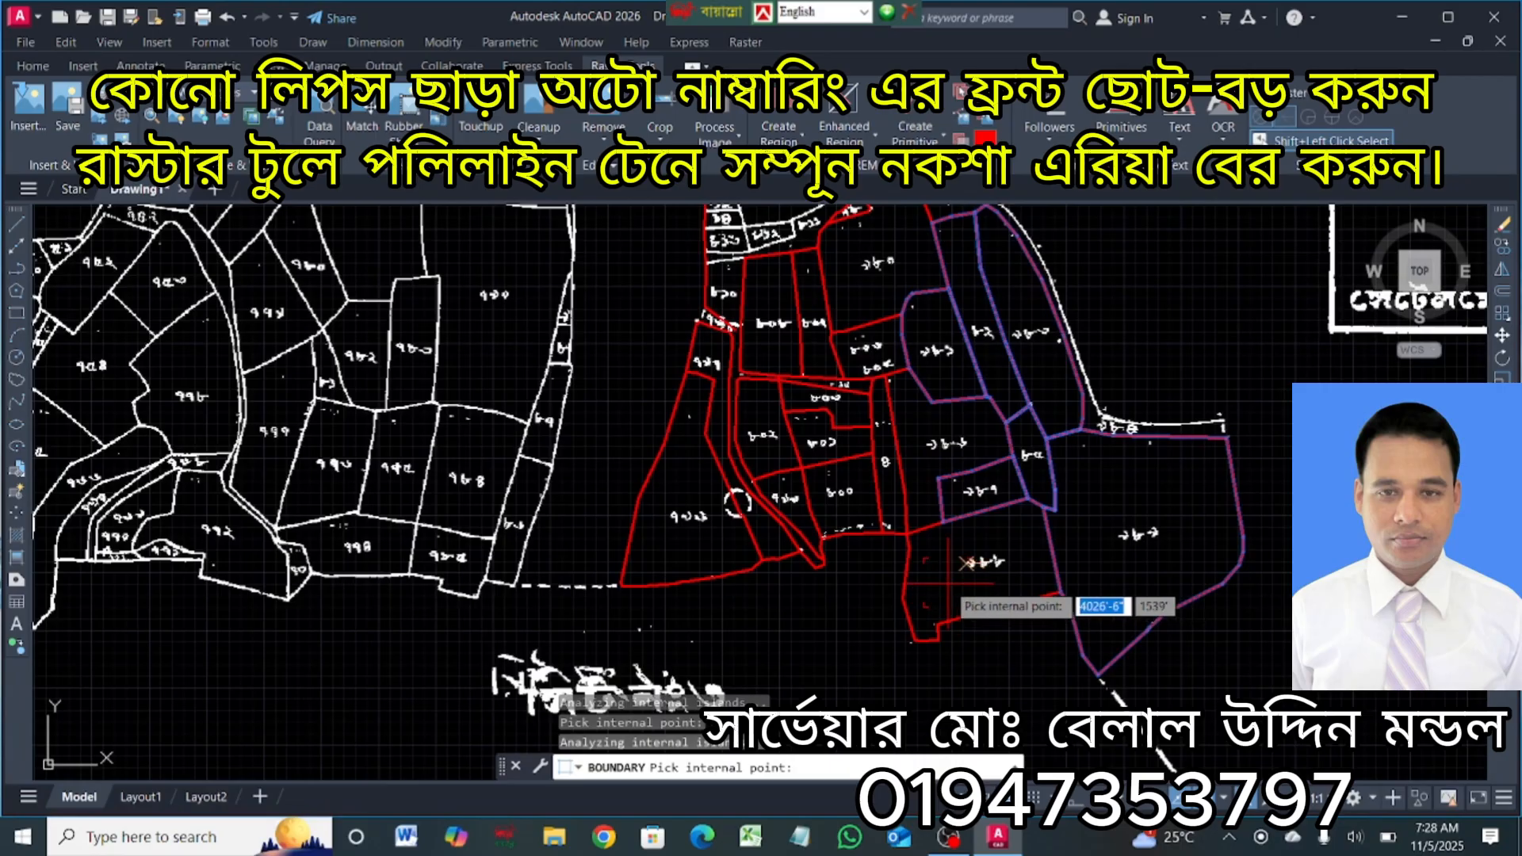
{"action": "left_click", "coordinate": [961, 587]}
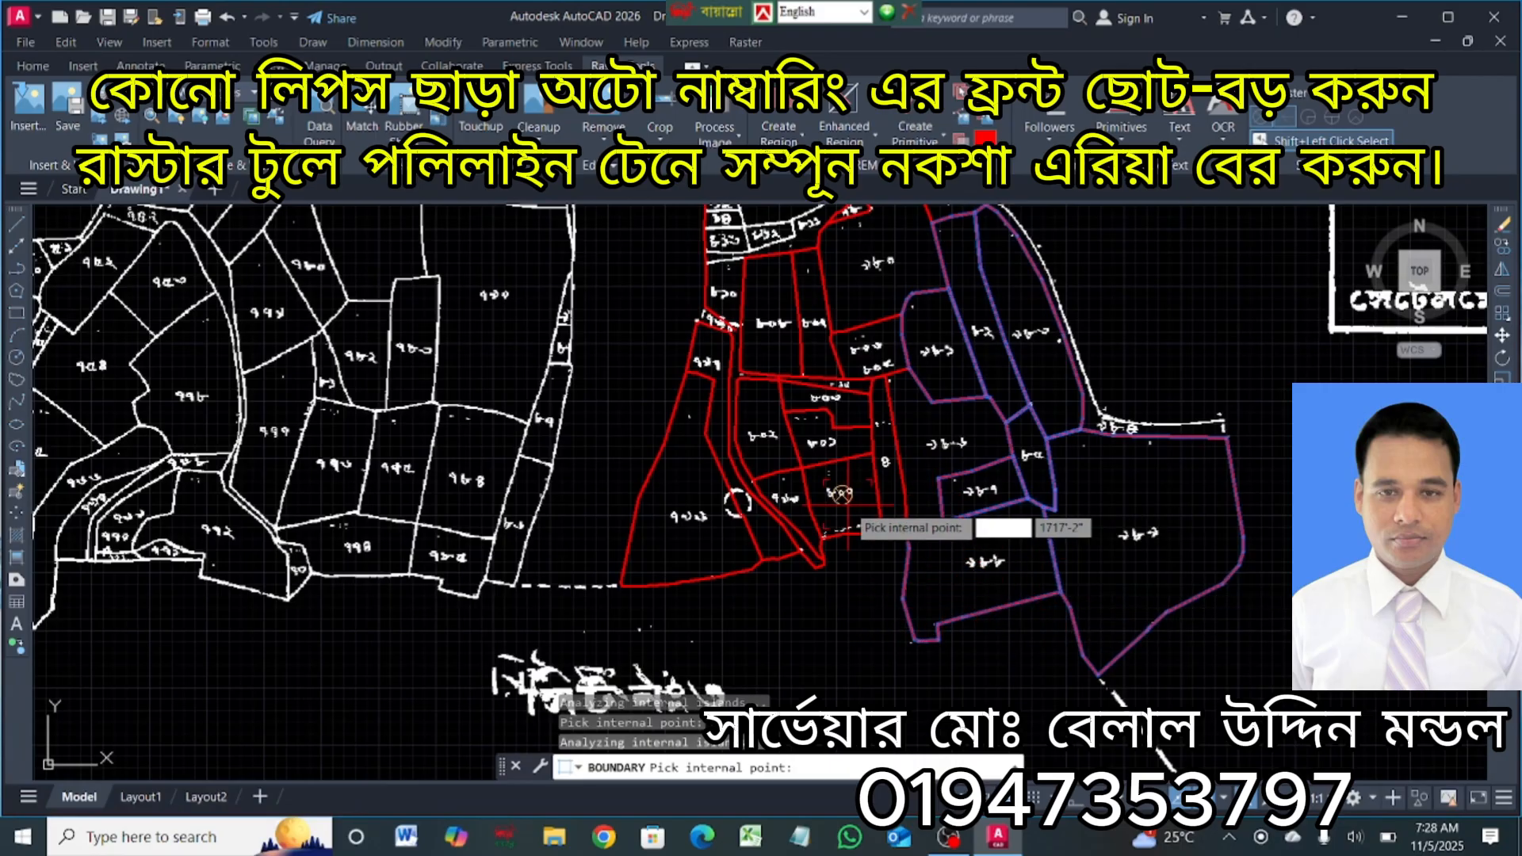
{"action": "scroll", "coordinate": [866, 513], "scroll_direction": "up", "scroll_amount": 2}
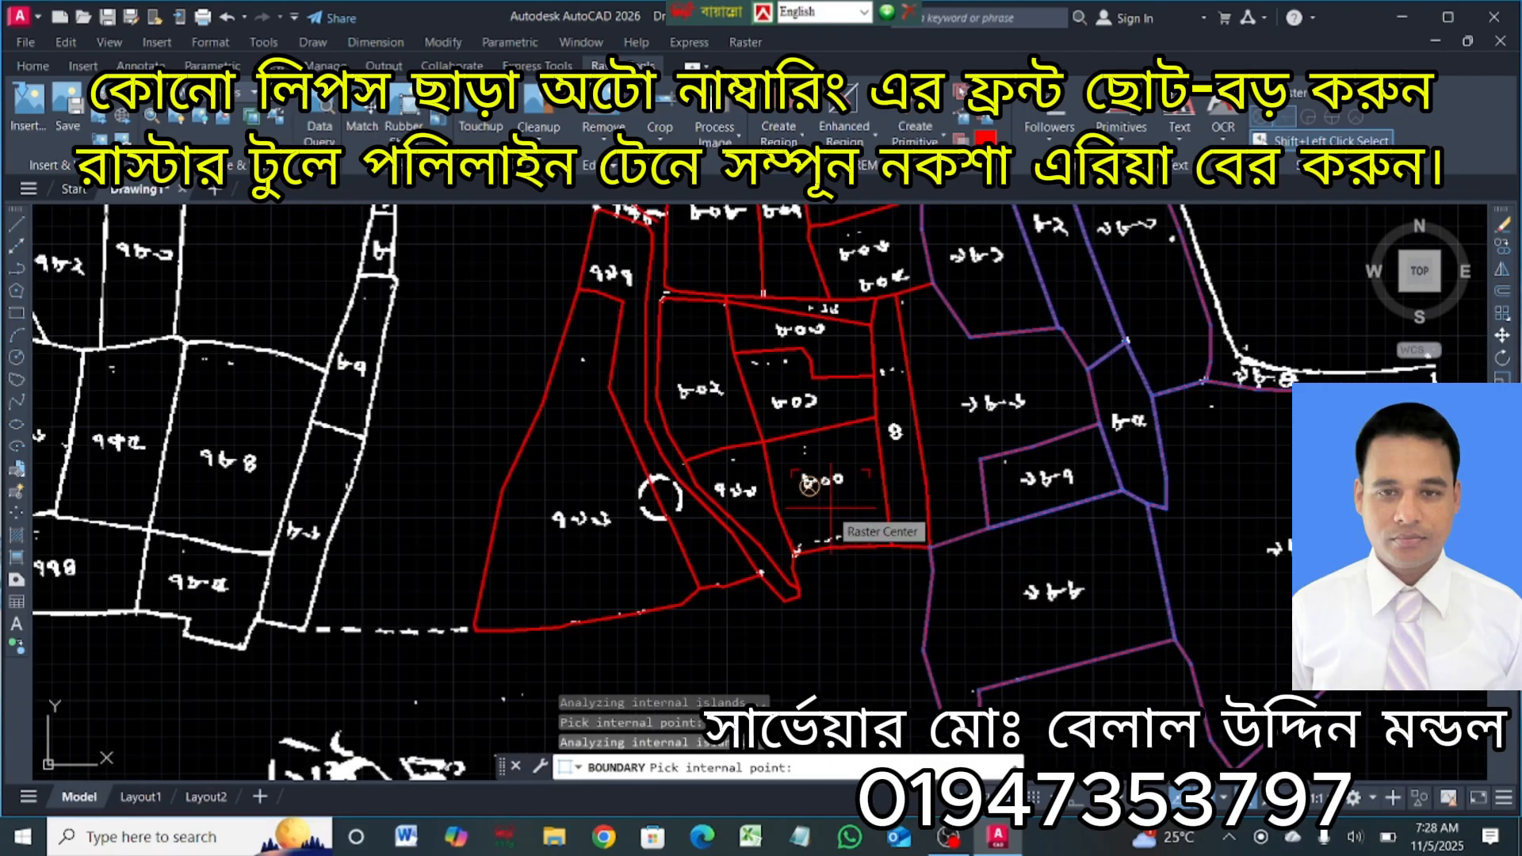
{"action": "scroll", "coordinate": [831, 507], "scroll_direction": "up", "scroll_amount": 4}
{"action": "left_click", "coordinate": [836, 501]}
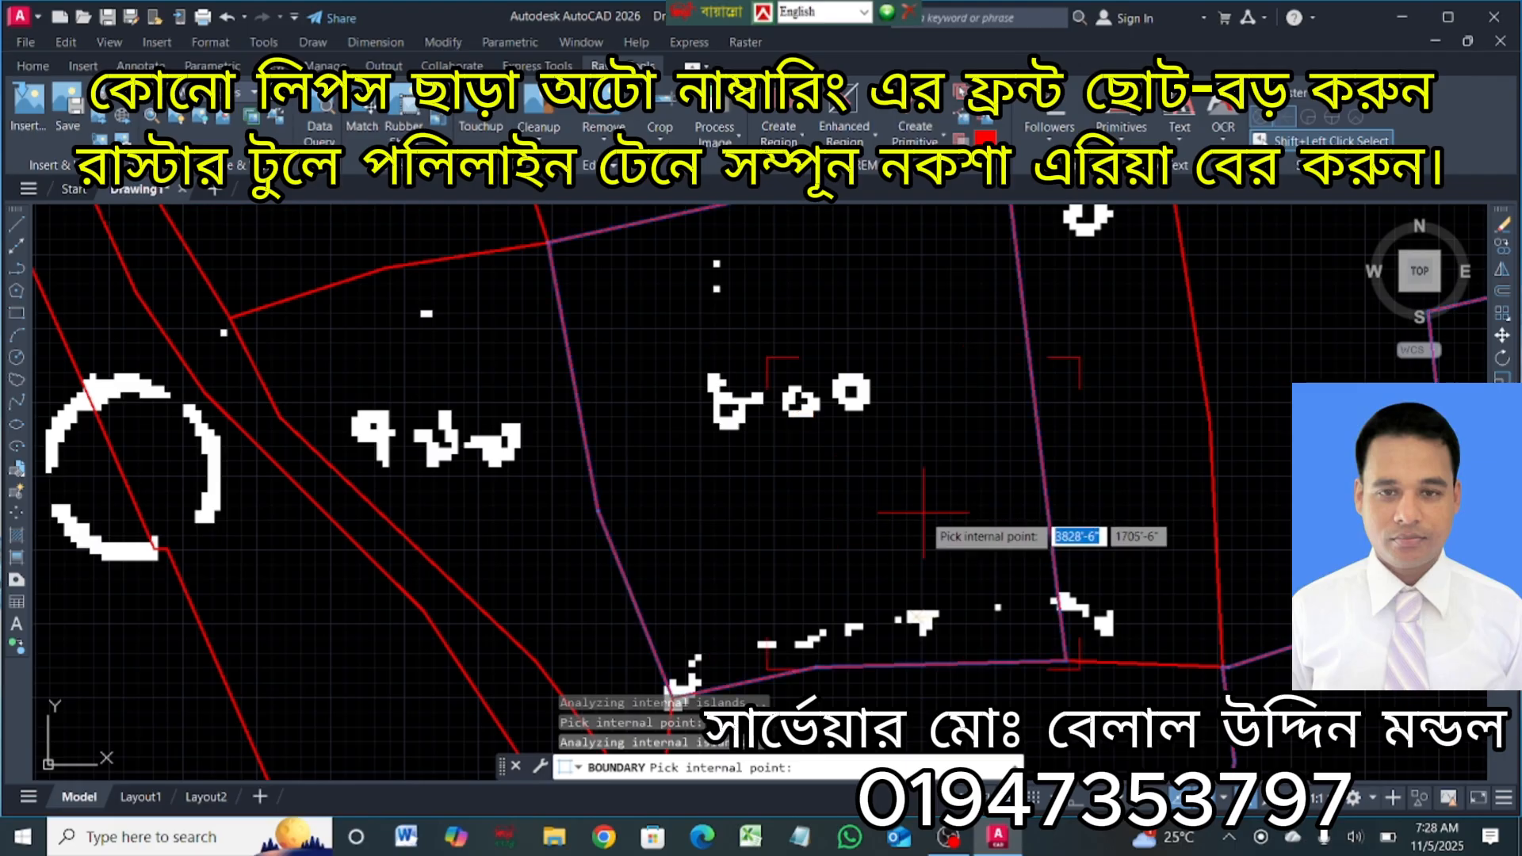
Pick inside the narrow strip plot east of ৮০০ and the plot labelled ৮০১, and finish creating the boundary polylines.
{"action": "scroll", "coordinate": [836, 502], "scroll_direction": "down", "scroll_amount": 4}
{"action": "scroll", "coordinate": [923, 412], "scroll_direction": "up", "scroll_amount": 5}
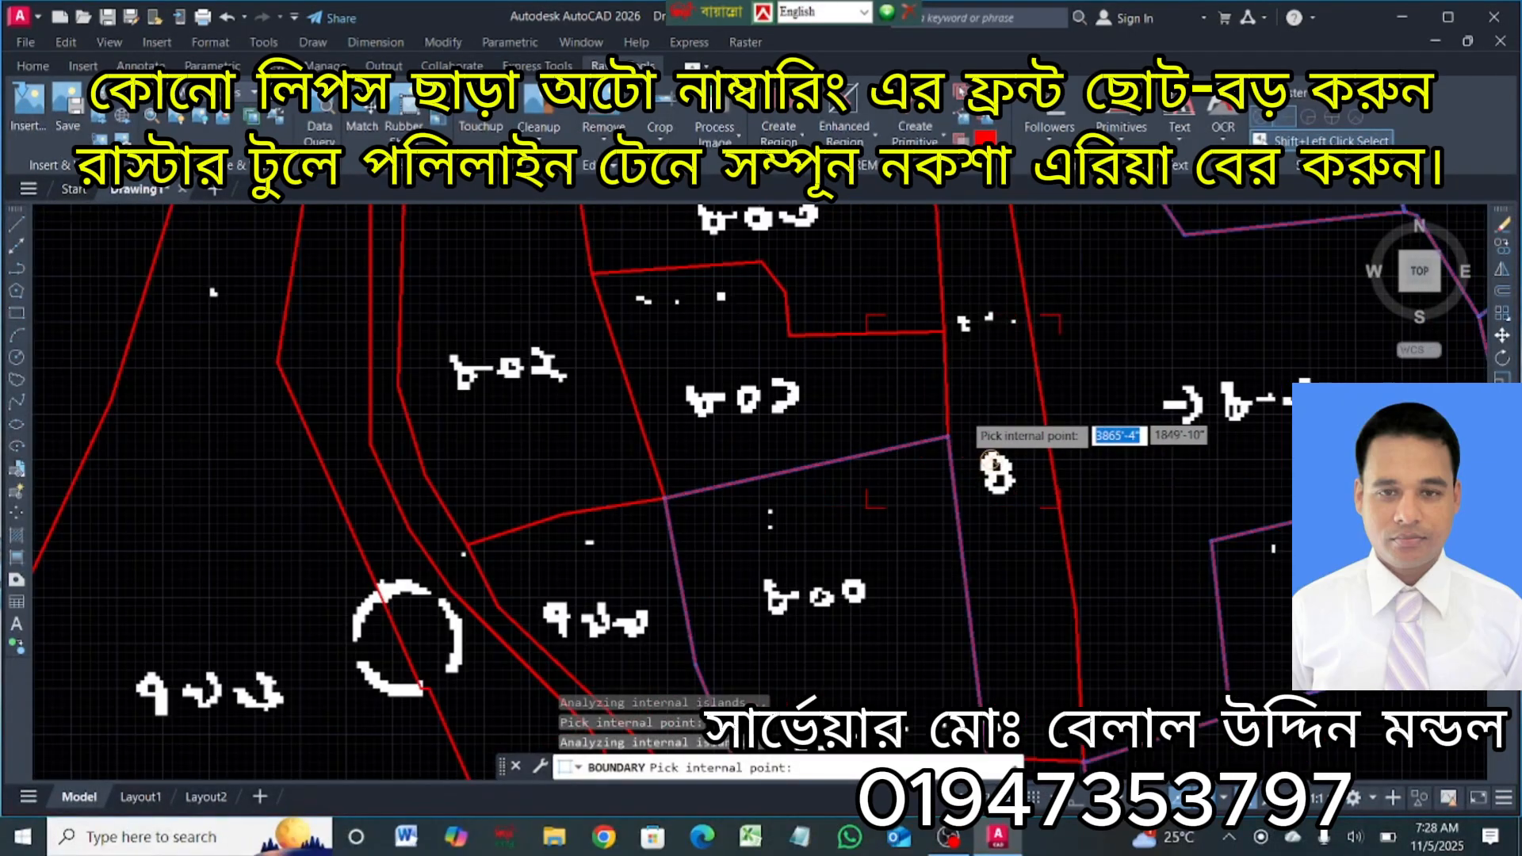
{"action": "scroll", "coordinate": [818, 394], "scroll_direction": "down", "scroll_amount": 2}
{"action": "left_click", "coordinate": [981, 289]}
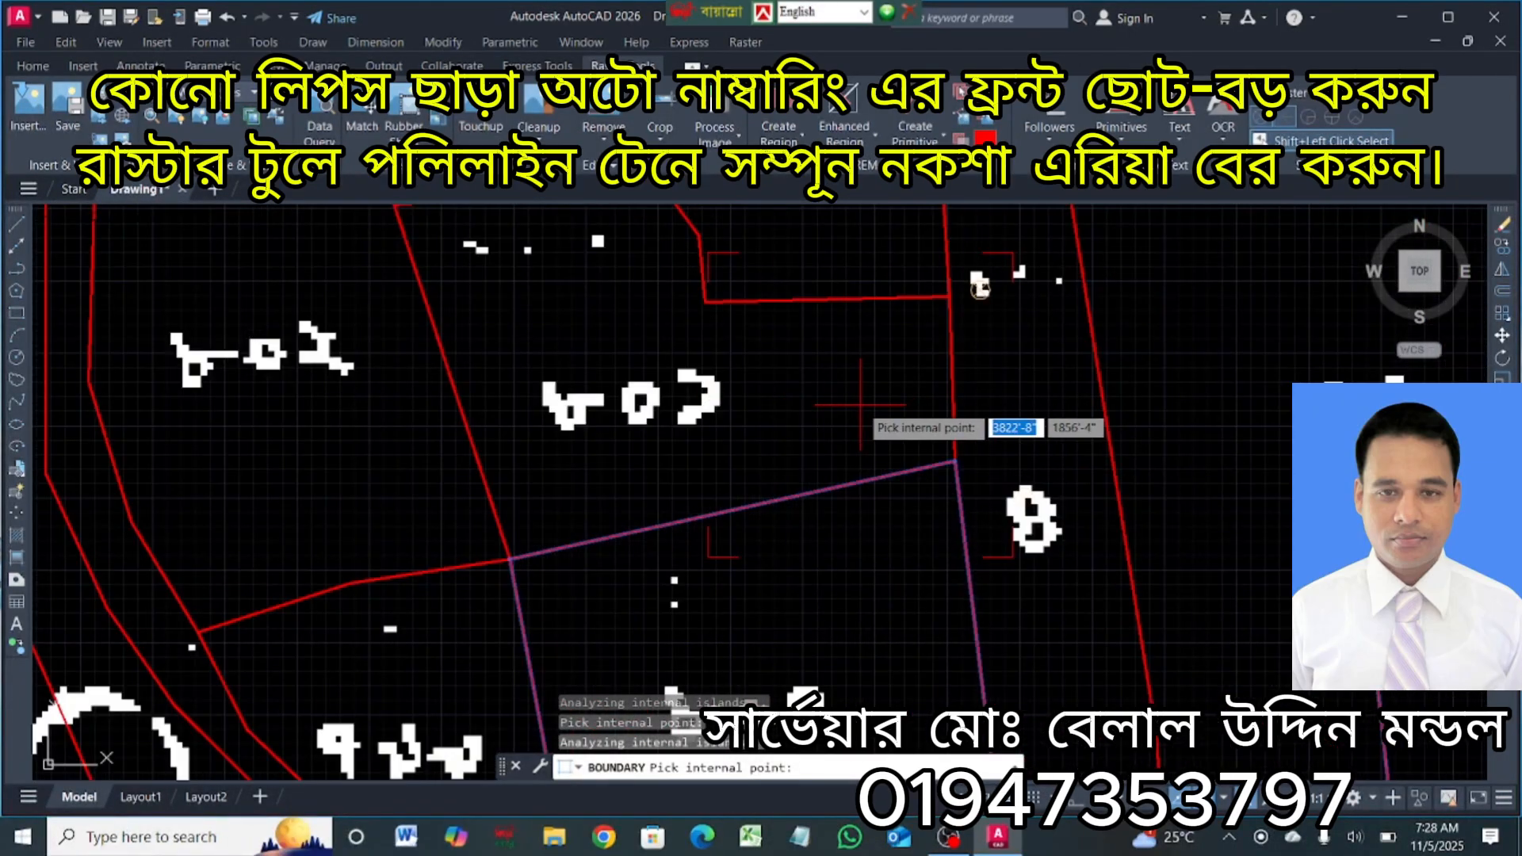
{"action": "left_click", "coordinate": [863, 404]}
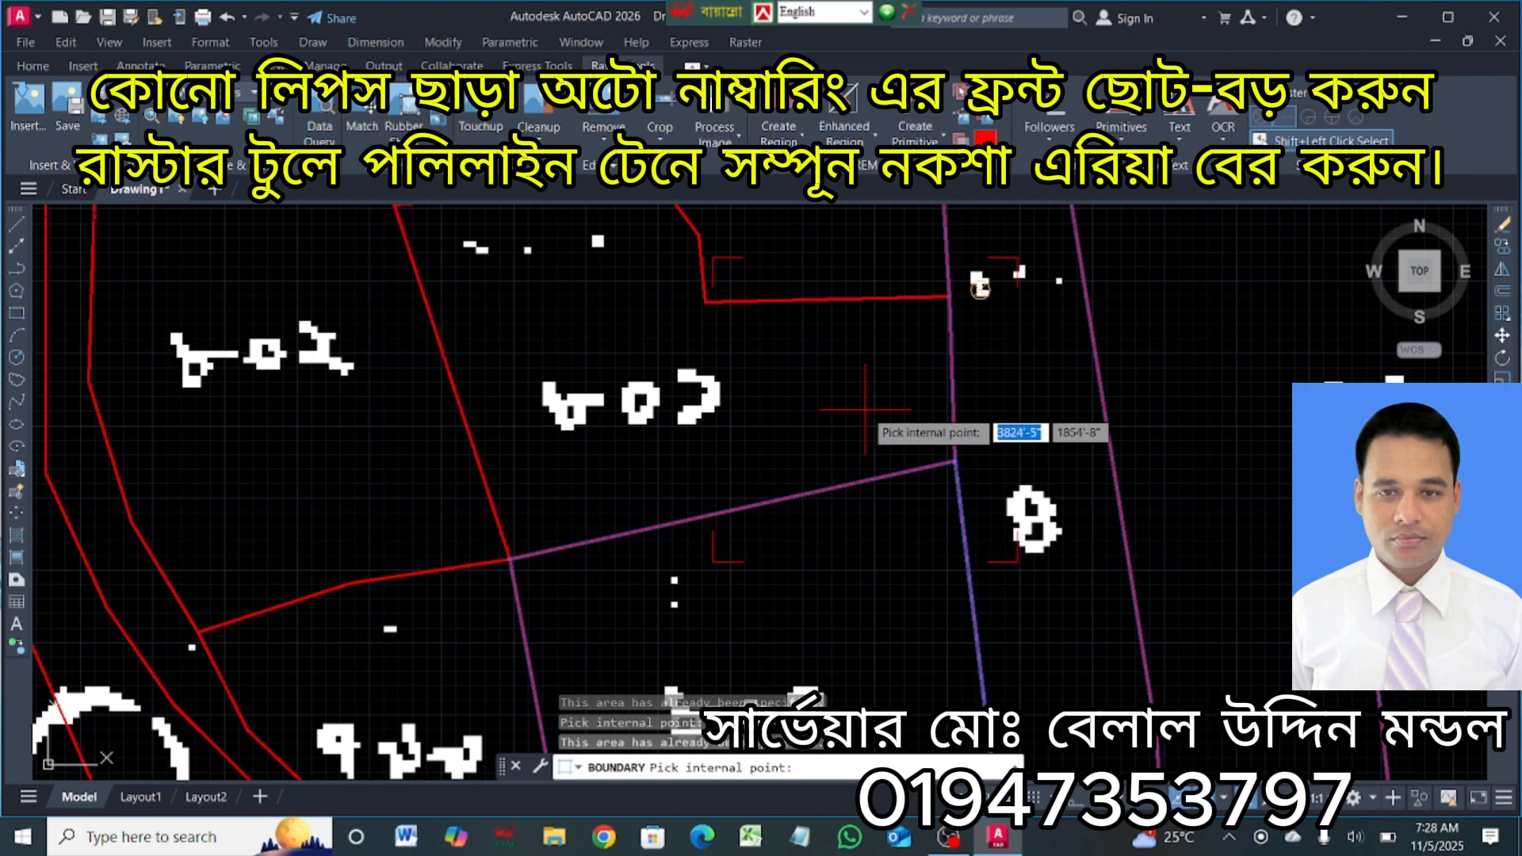
{"action": "left_click", "coordinate": [852, 403]}
{"action": "scroll", "coordinate": [1005, 476], "scroll_direction": "down", "scroll_amount": 6}
{"action": "left_click", "coordinate": [1185, 551]}
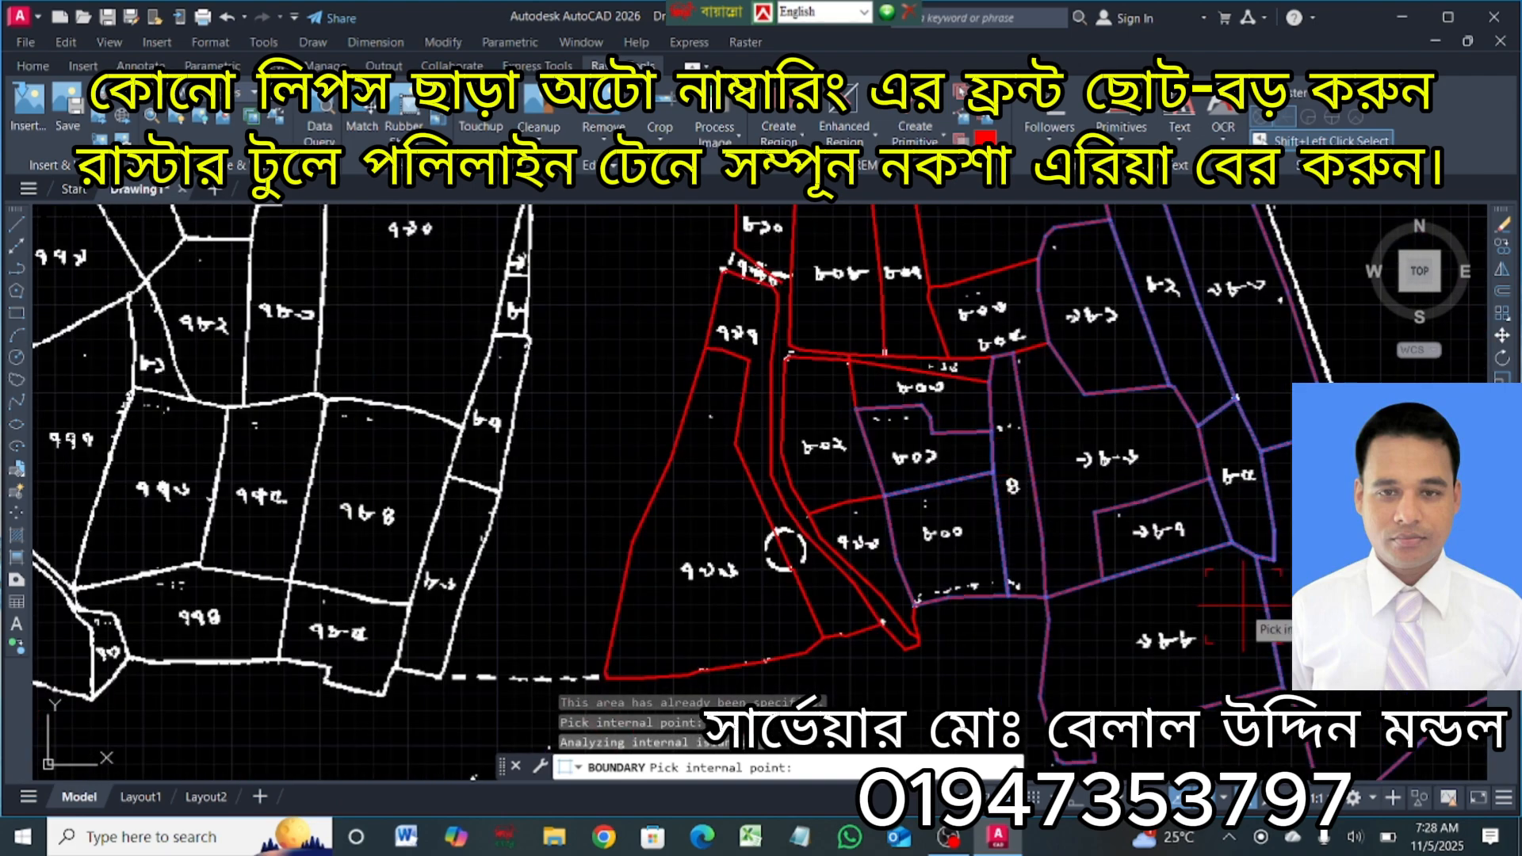
{"action": "key", "text": "Return"}
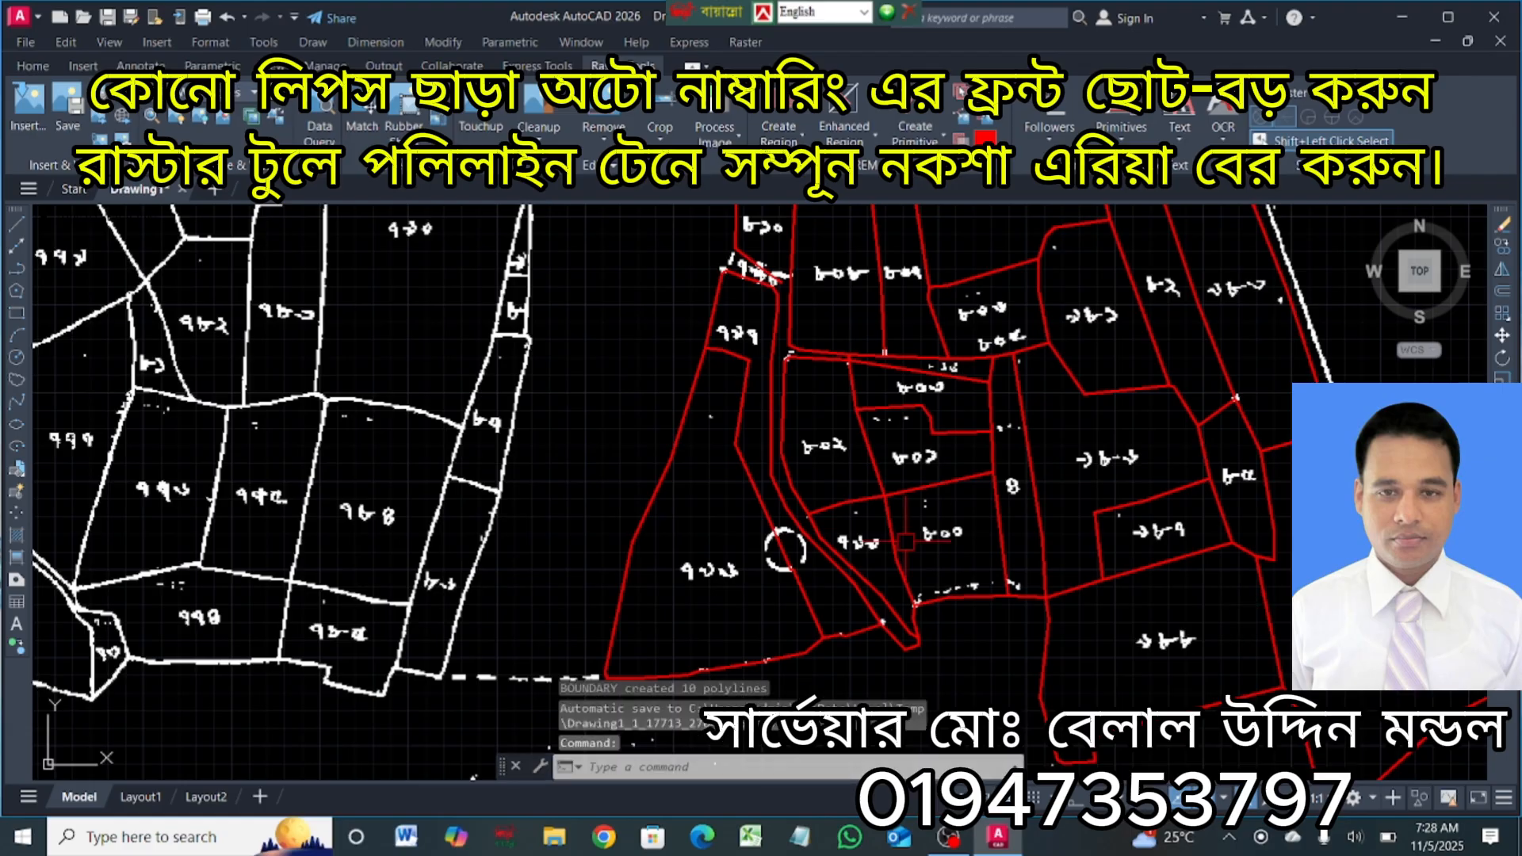
List the properties of the large southeastern plot's boundary polyline to read its area and perimeter.
{"action": "left_click", "coordinate": [1276, 514]}
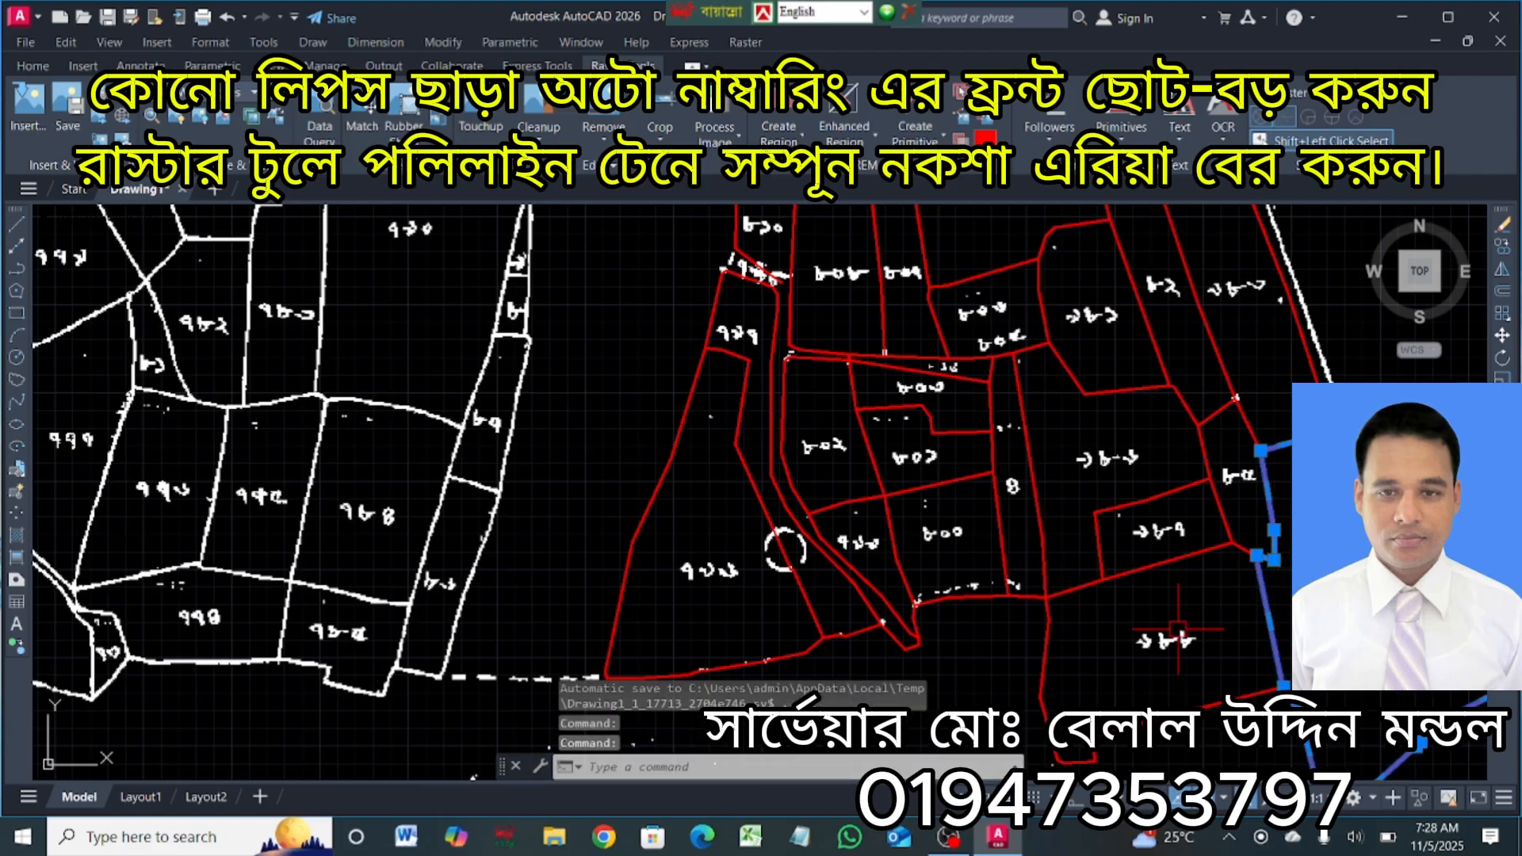
{"action": "type", "text": "LI"}
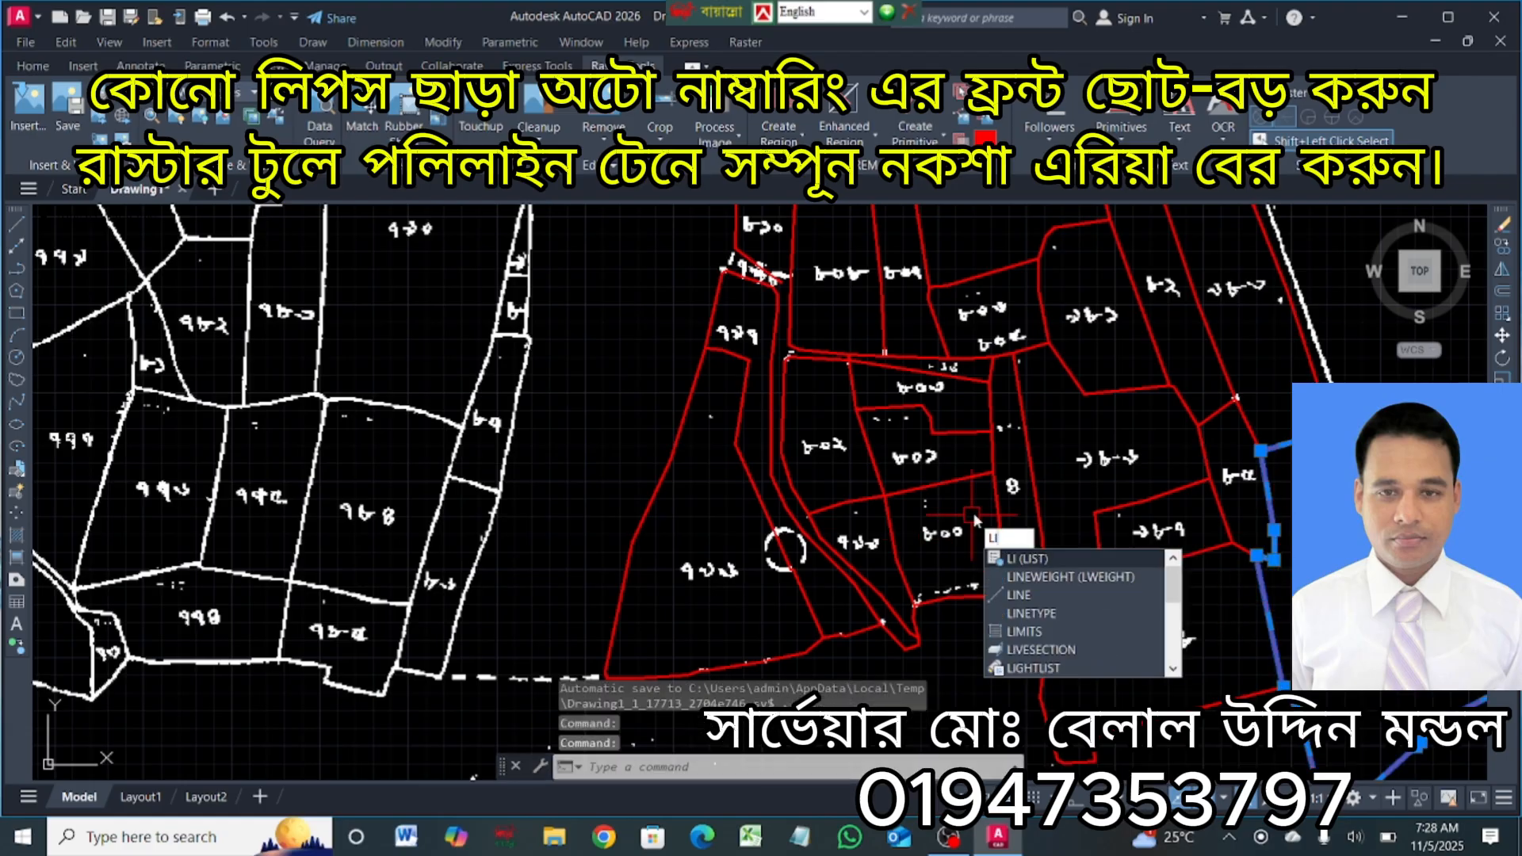
{"action": "key", "text": "Return"}
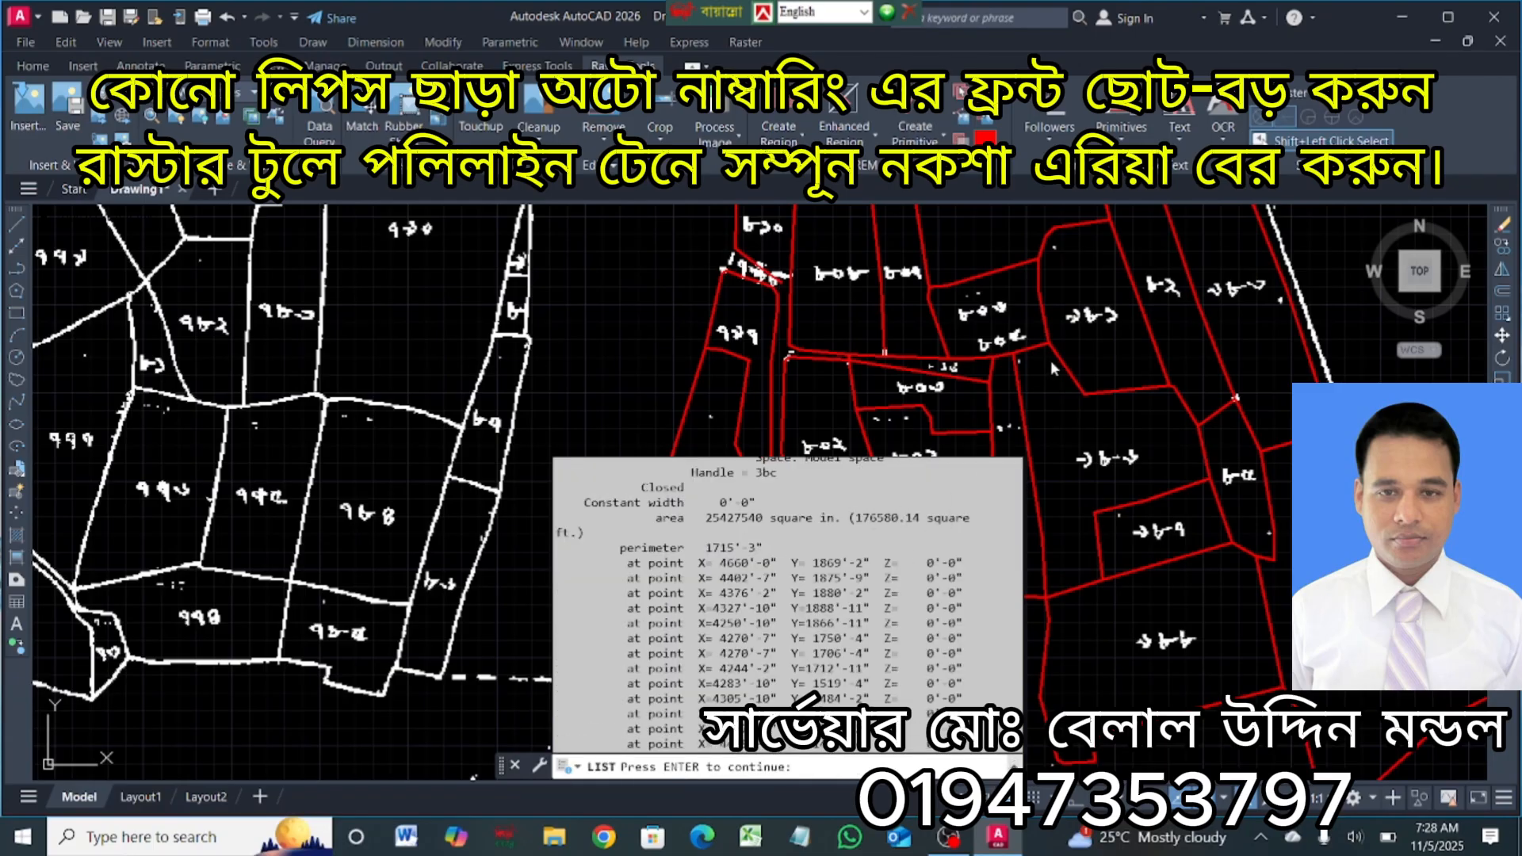
{"action": "scroll", "coordinate": [1047, 455], "scroll_direction": "down", "scroll_amount": 5}
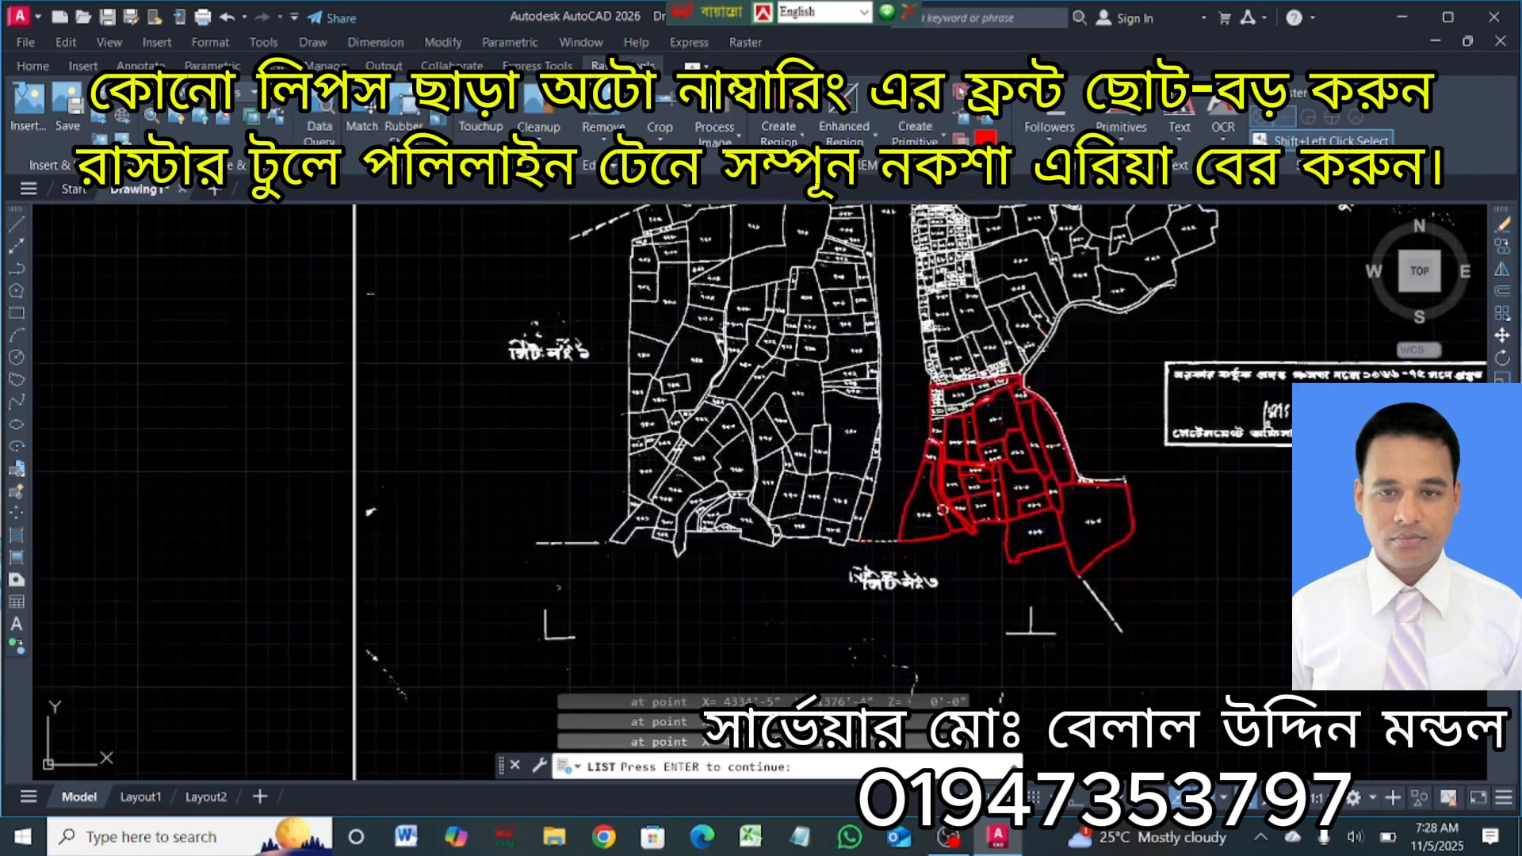
{"action": "scroll", "coordinate": [1066, 395], "scroll_direction": "up", "scroll_amount": 9}
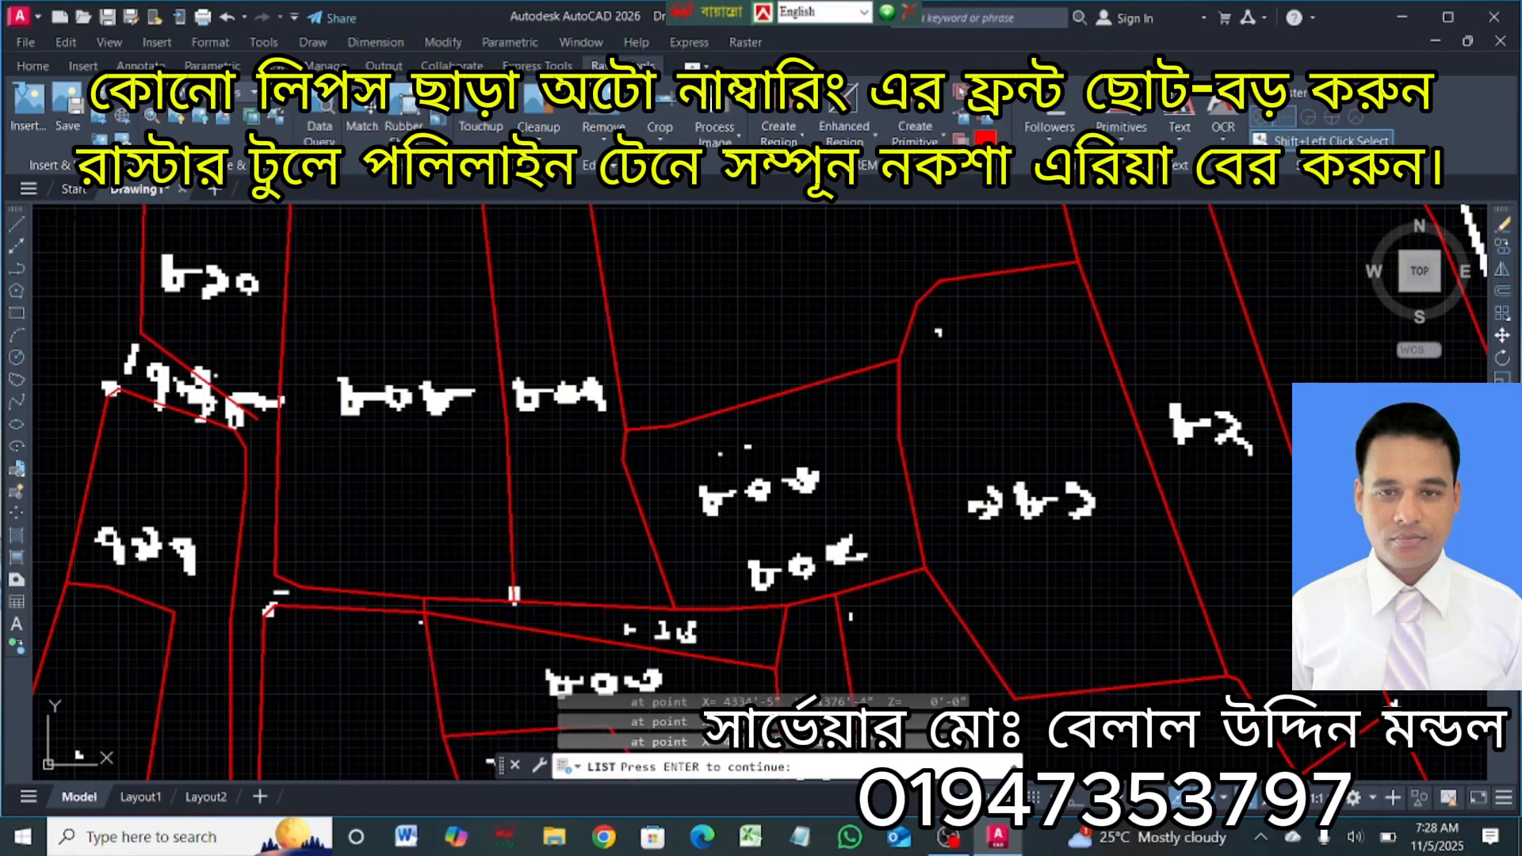
{"action": "key", "text": "Return"}
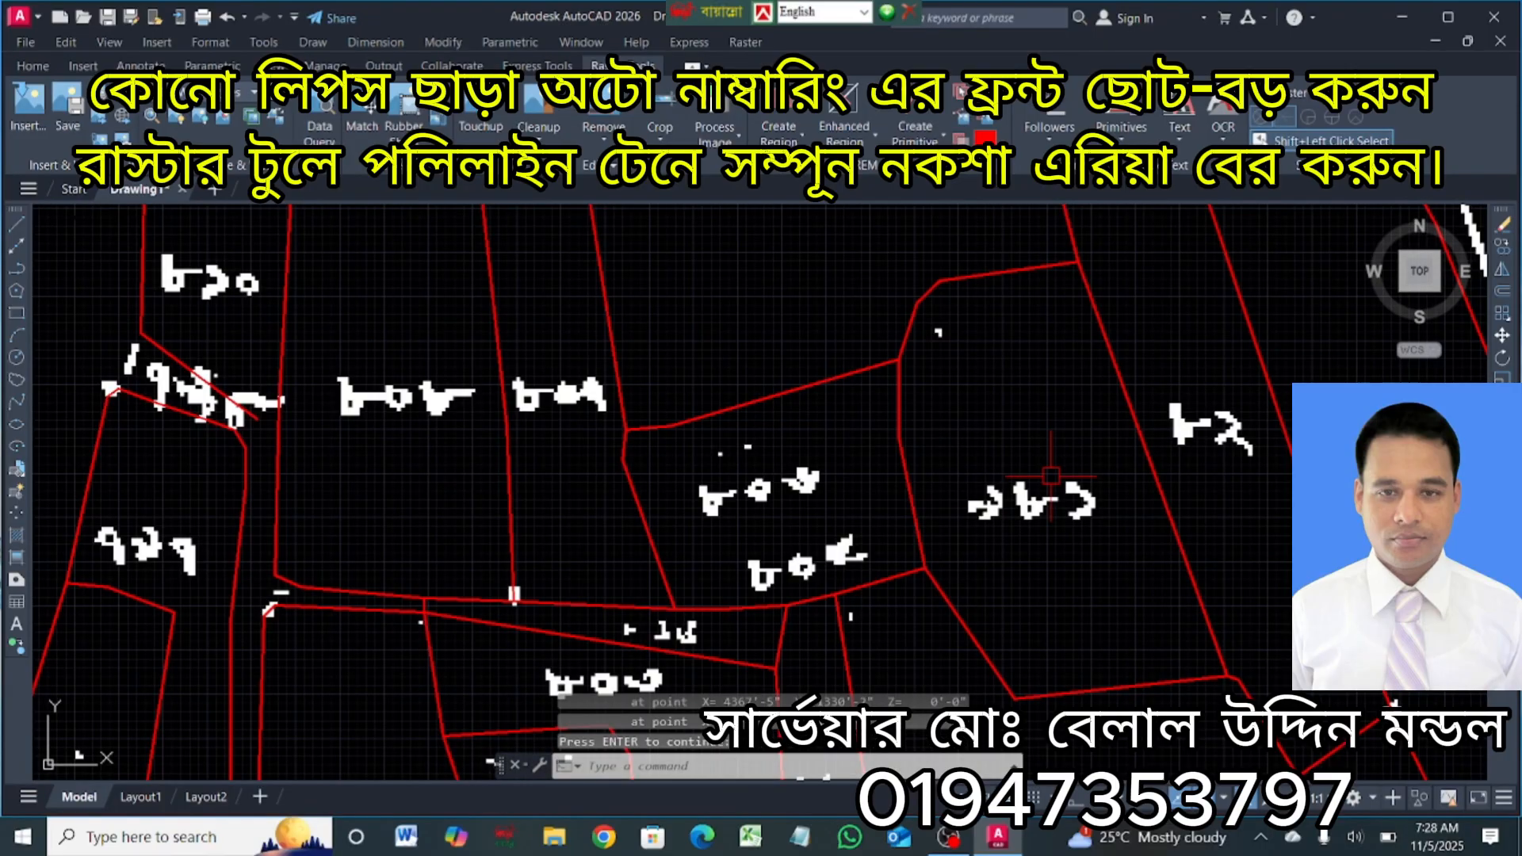
List the area and perimeter of the boundary polyline around the plot labelled ২৮১.
{"action": "left_click", "coordinate": [1142, 432]}
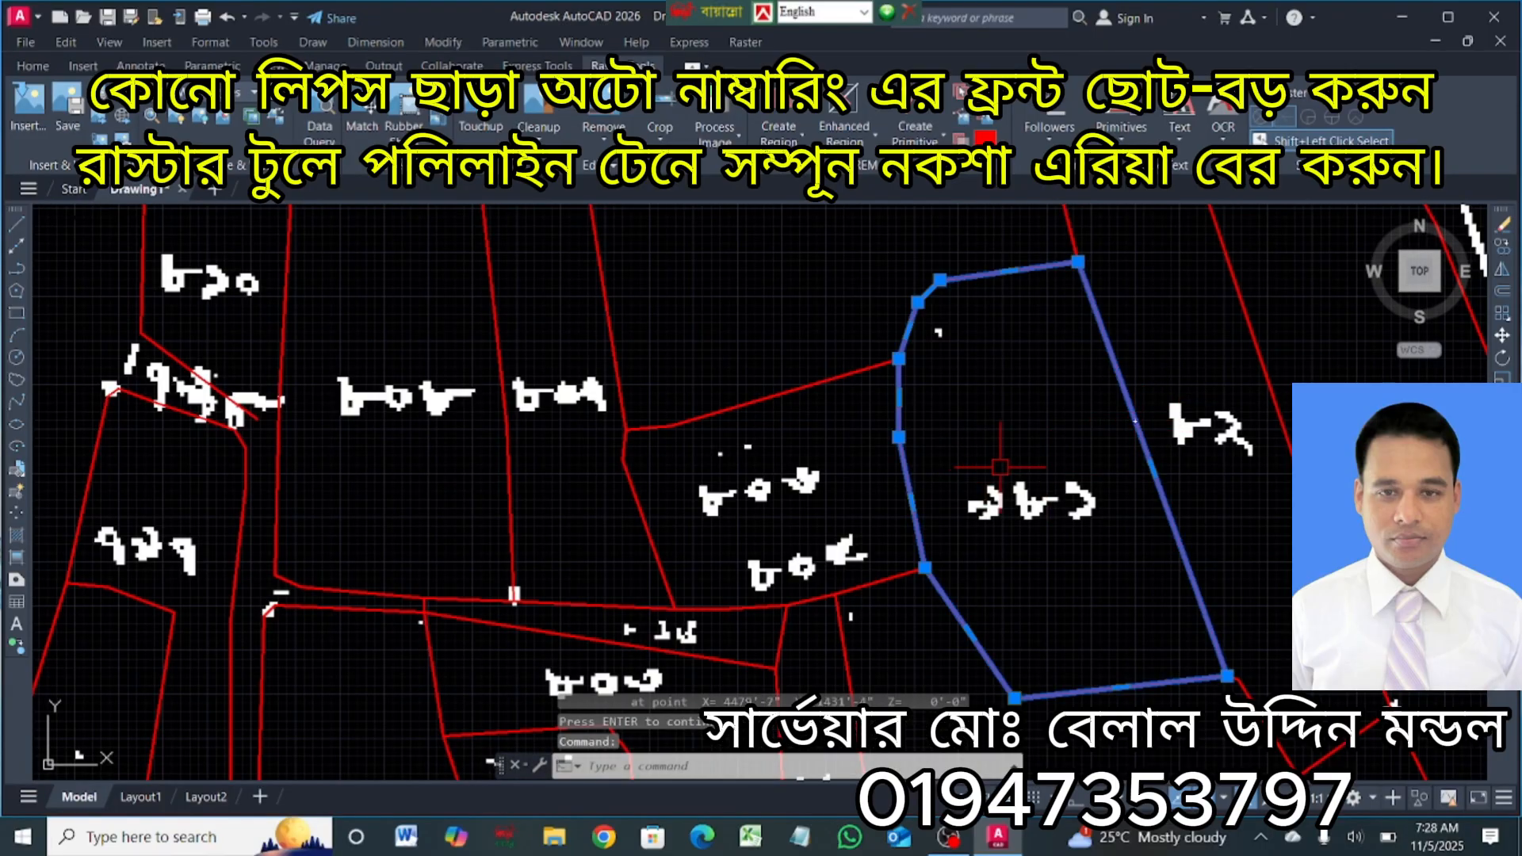
{"action": "type", "text": "li"}
{"action": "key", "text": "Return"}
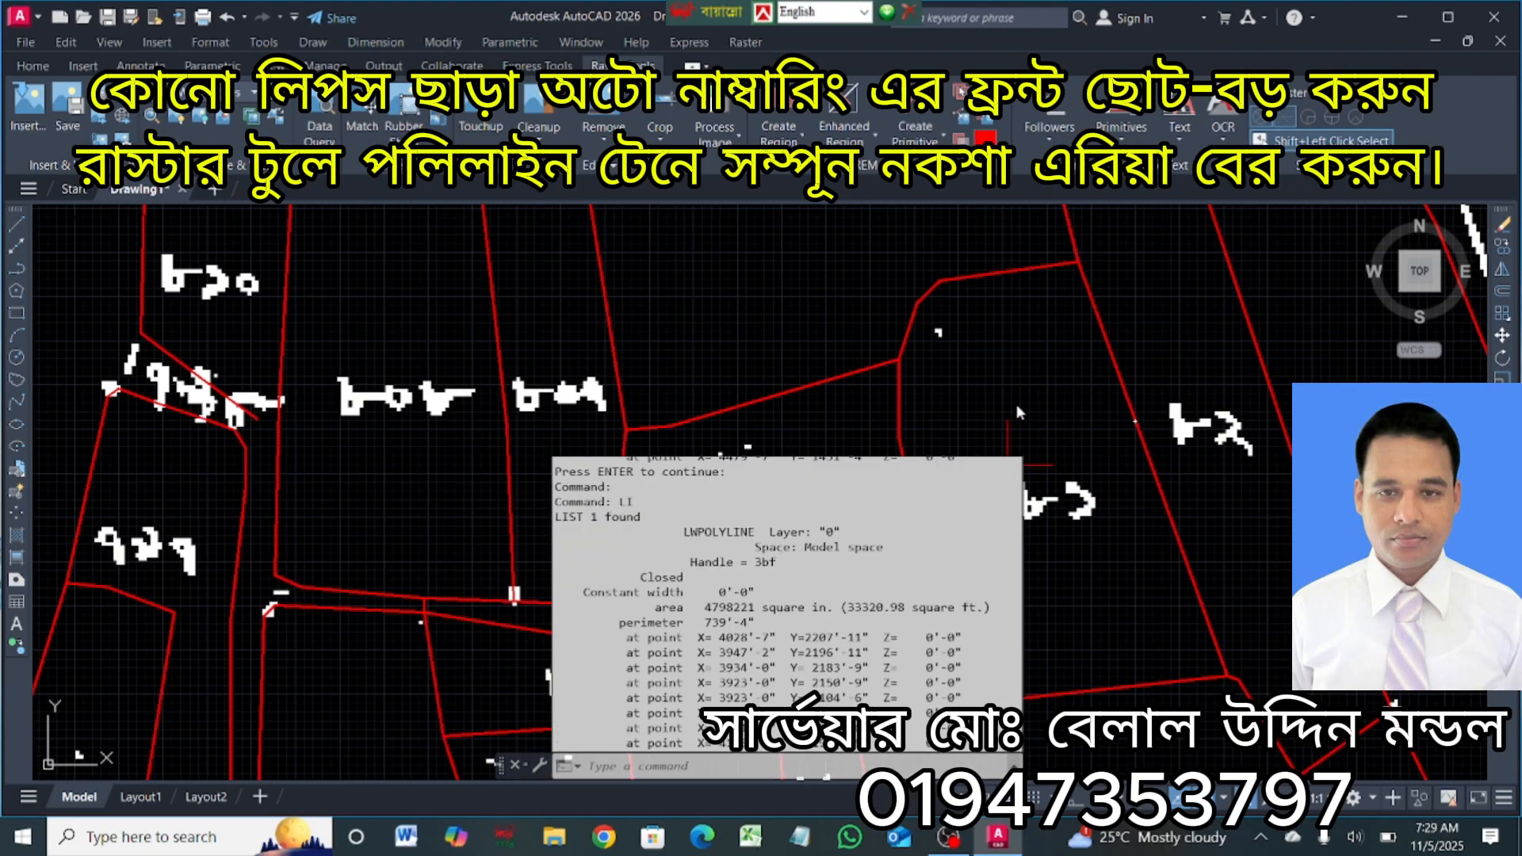
{"action": "key", "text": "Escape"}
{"action": "key", "text": "Escape"}
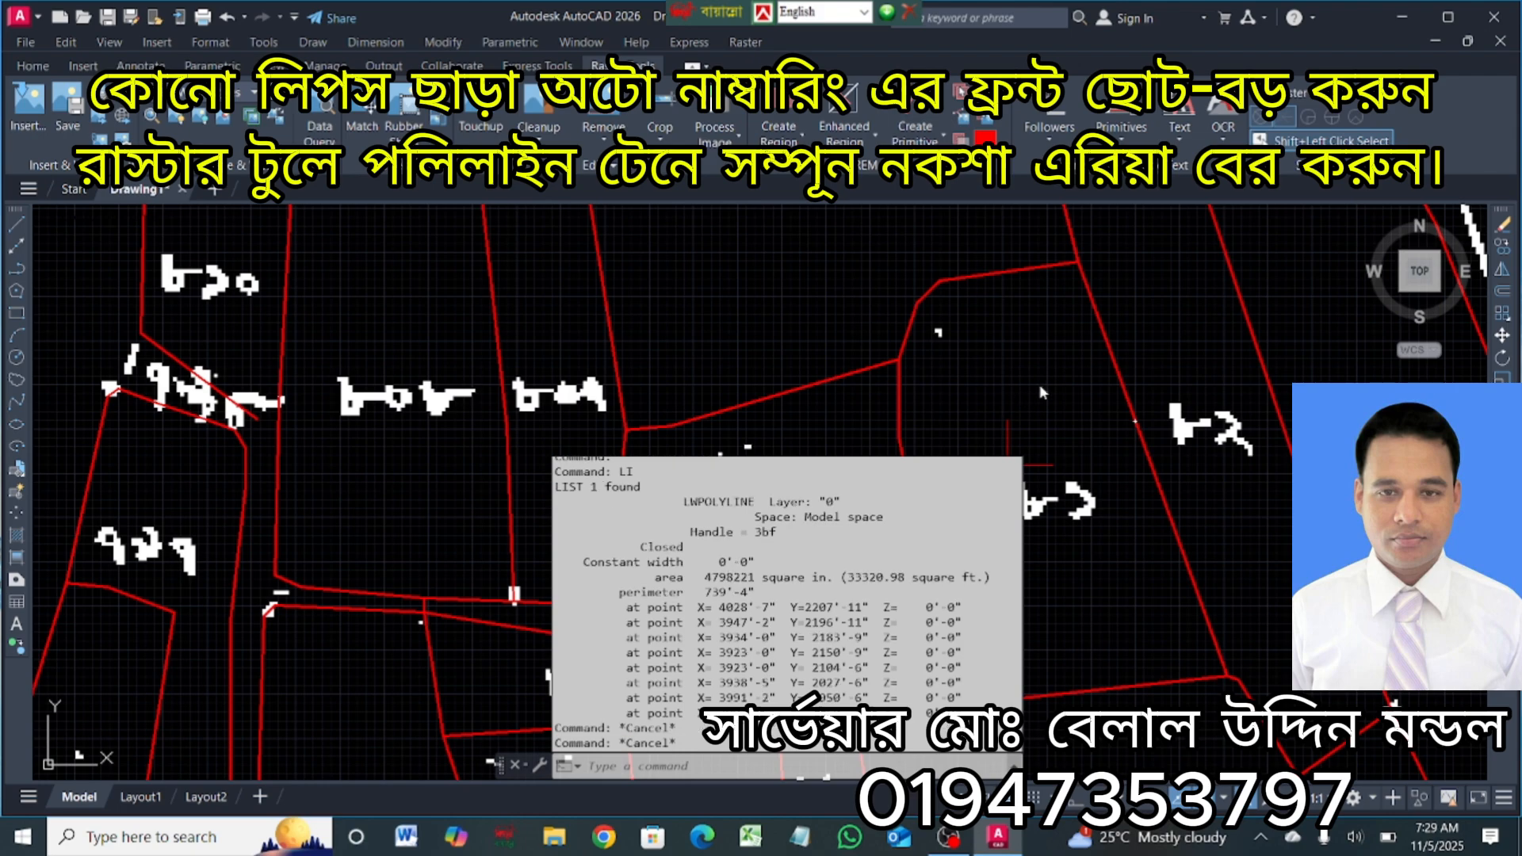
{"action": "left_click", "coordinate": [845, 379]}
{"action": "key", "text": "Escape"}
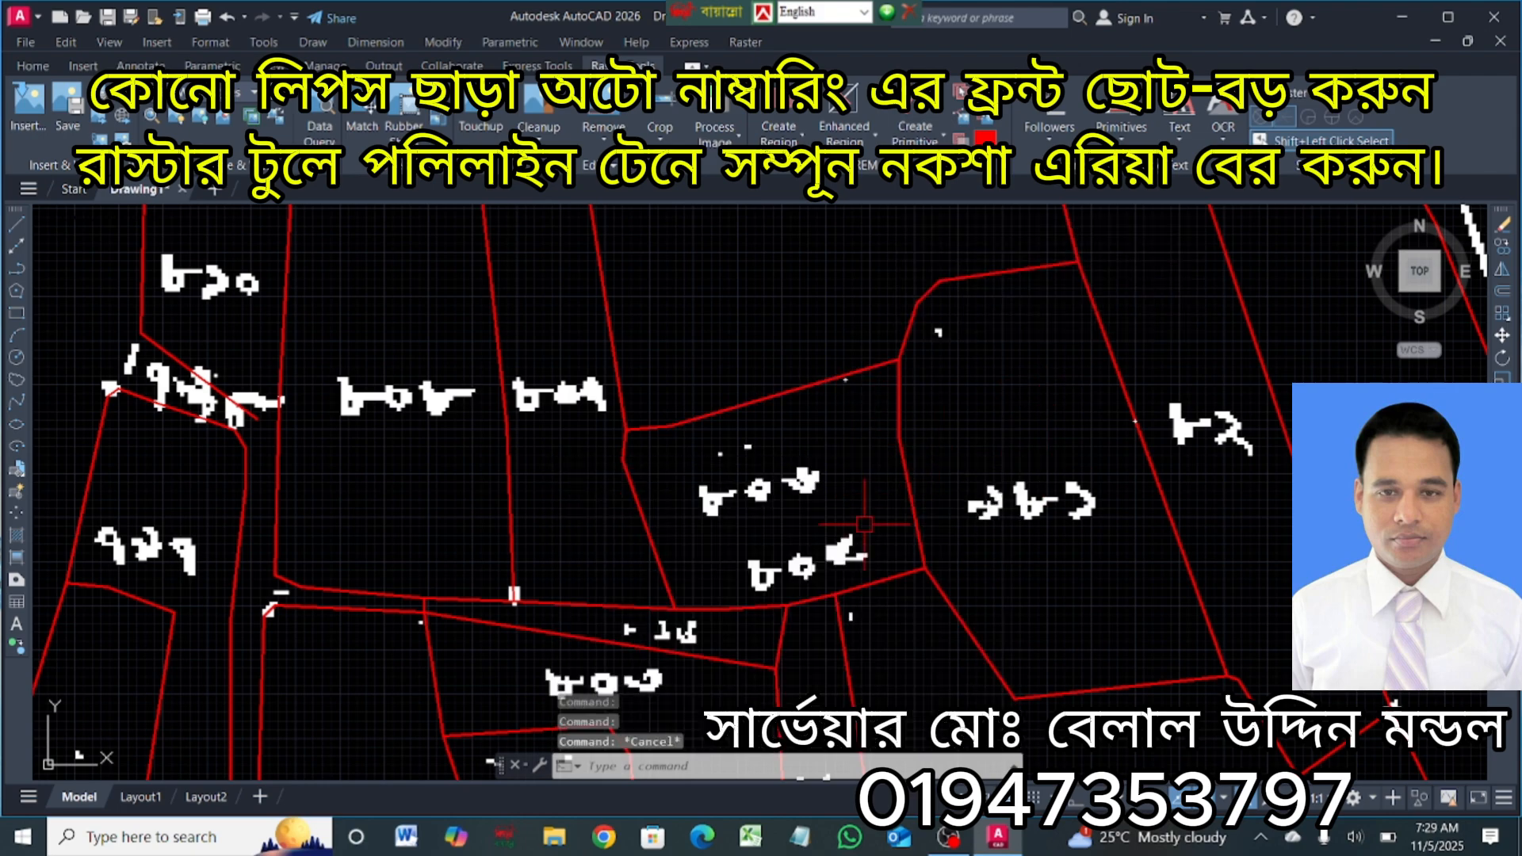
Select the closed boundary of the long easternmost strip plot beside ৮২ and list its properties.
{"action": "scroll", "coordinate": [1054, 547], "scroll_direction": "down", "scroll_amount": 4}
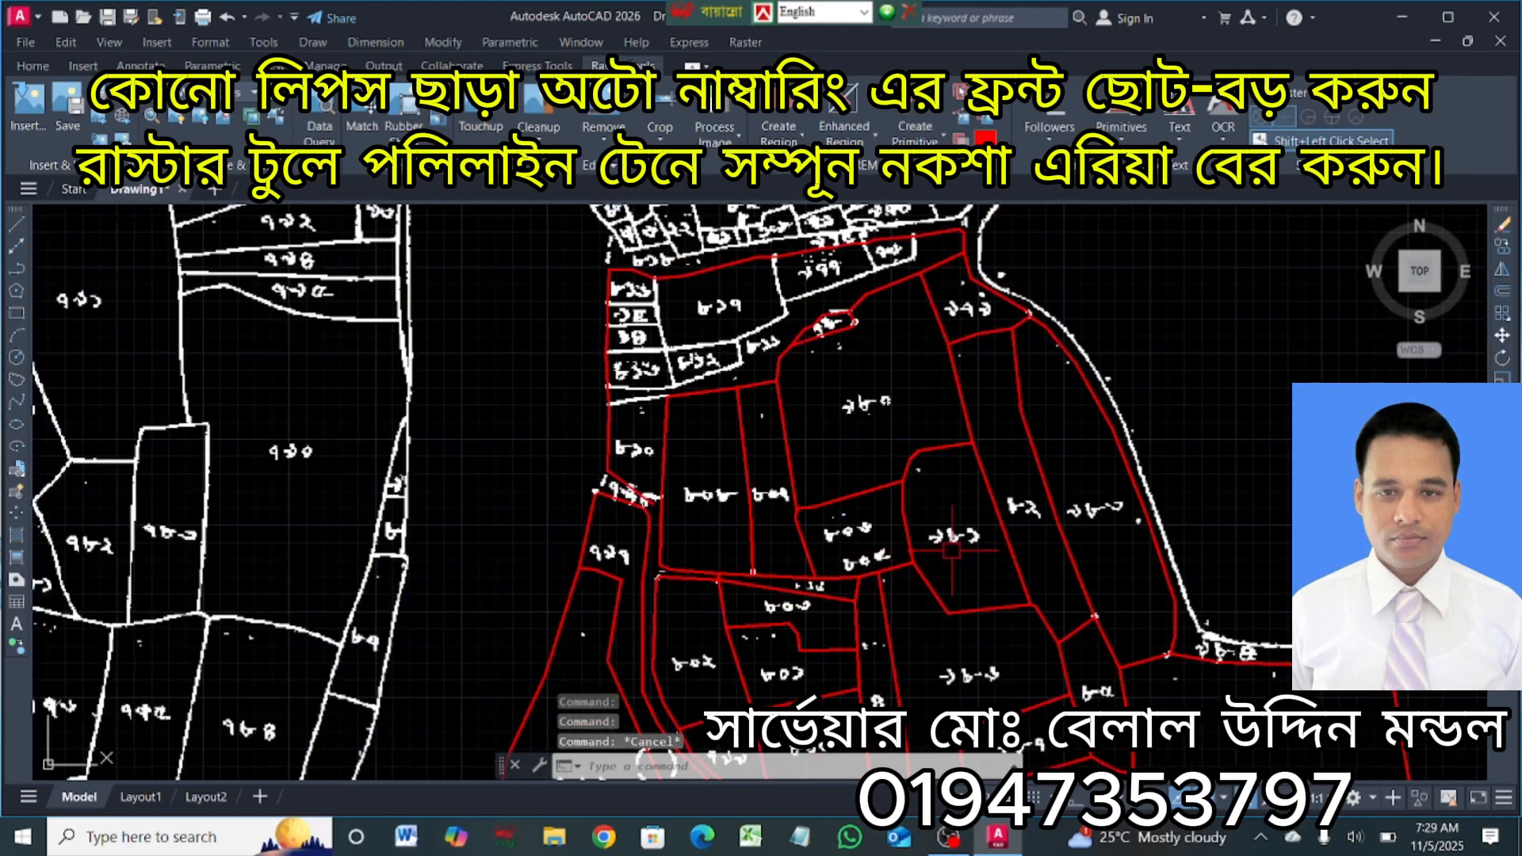
{"action": "left_click", "coordinate": [1129, 476]}
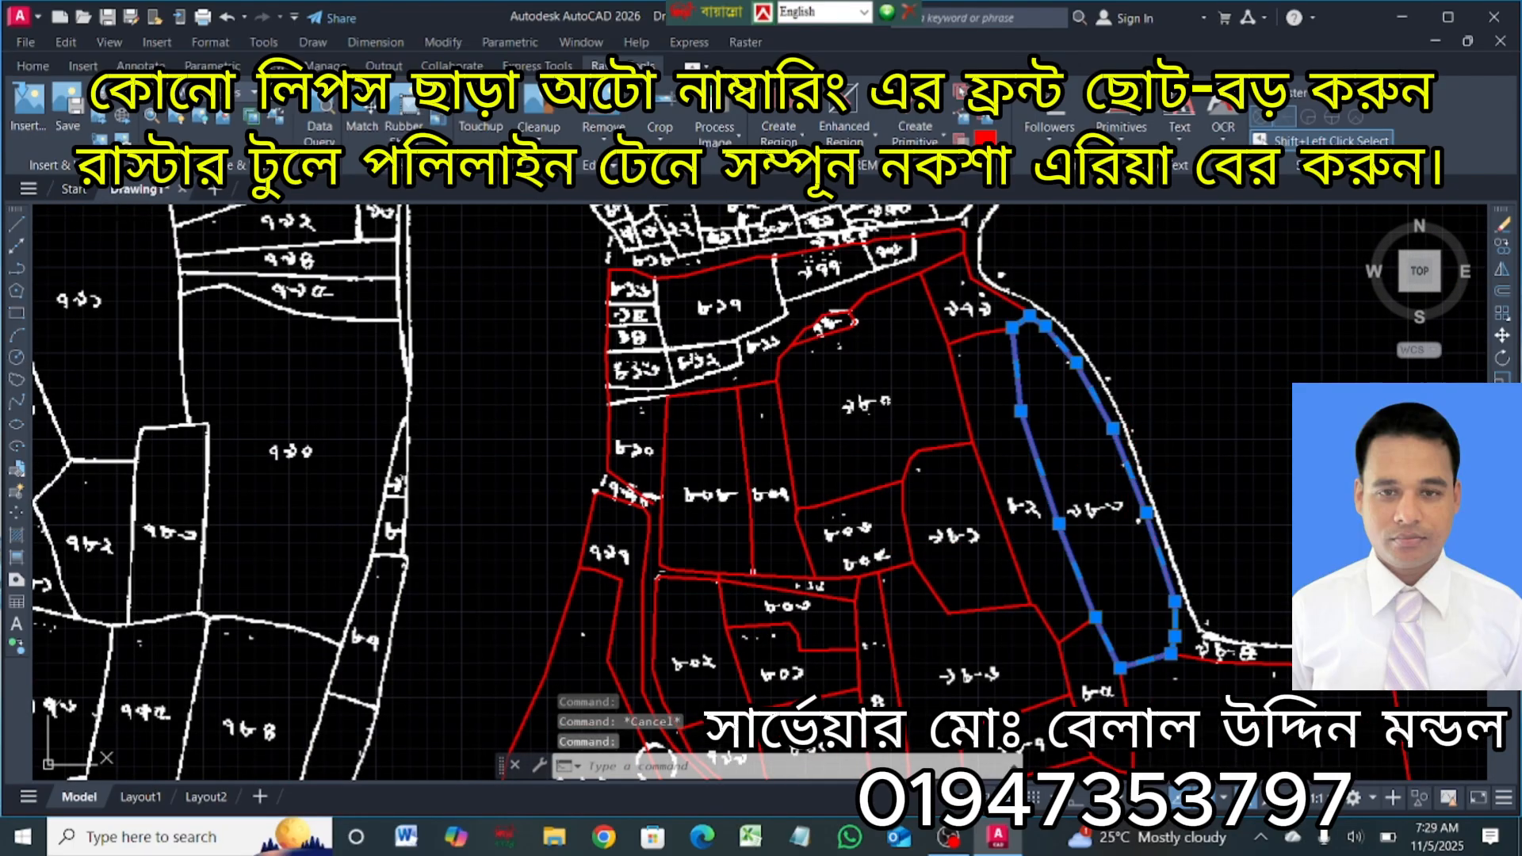
{"action": "double_click", "coordinate": [1130, 475]}
{"action": "key", "text": "Escape"}
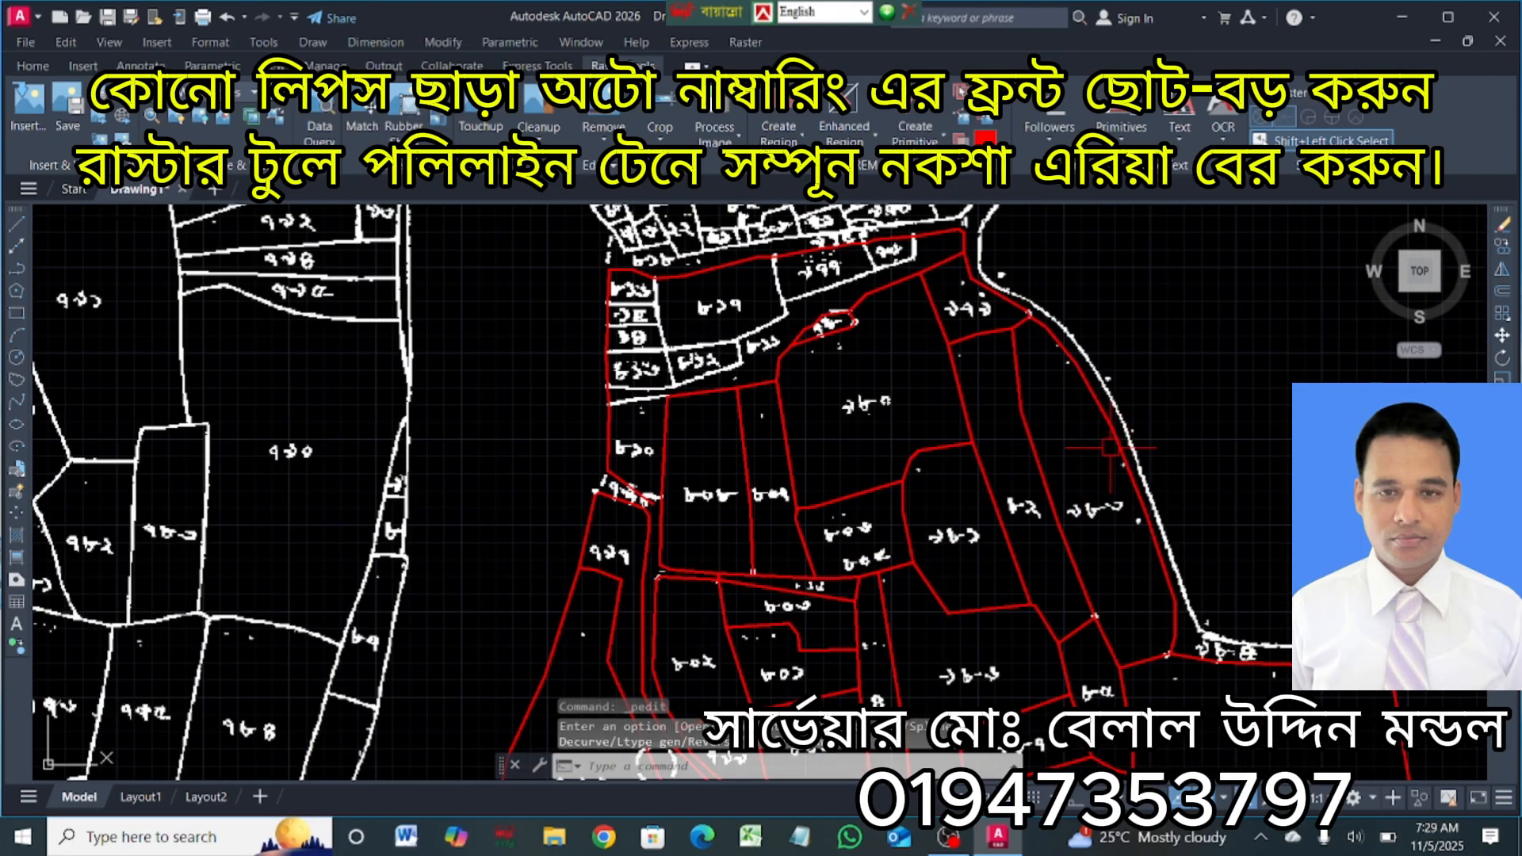
{"action": "left_click", "coordinate": [1114, 435]}
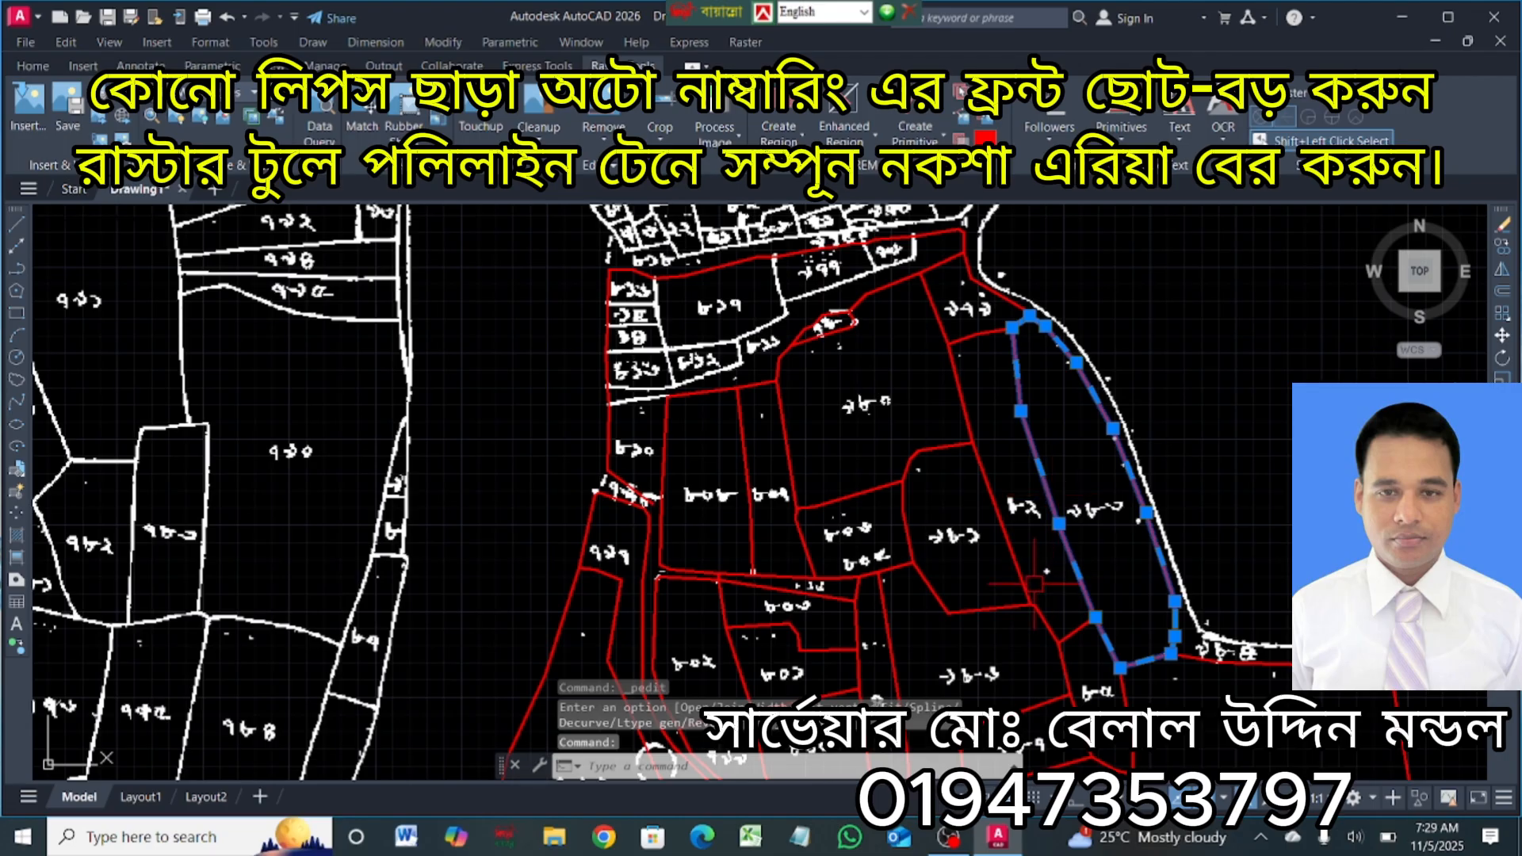
{"action": "type", "text": "LIST"}
{"action": "key", "text": "Return"}
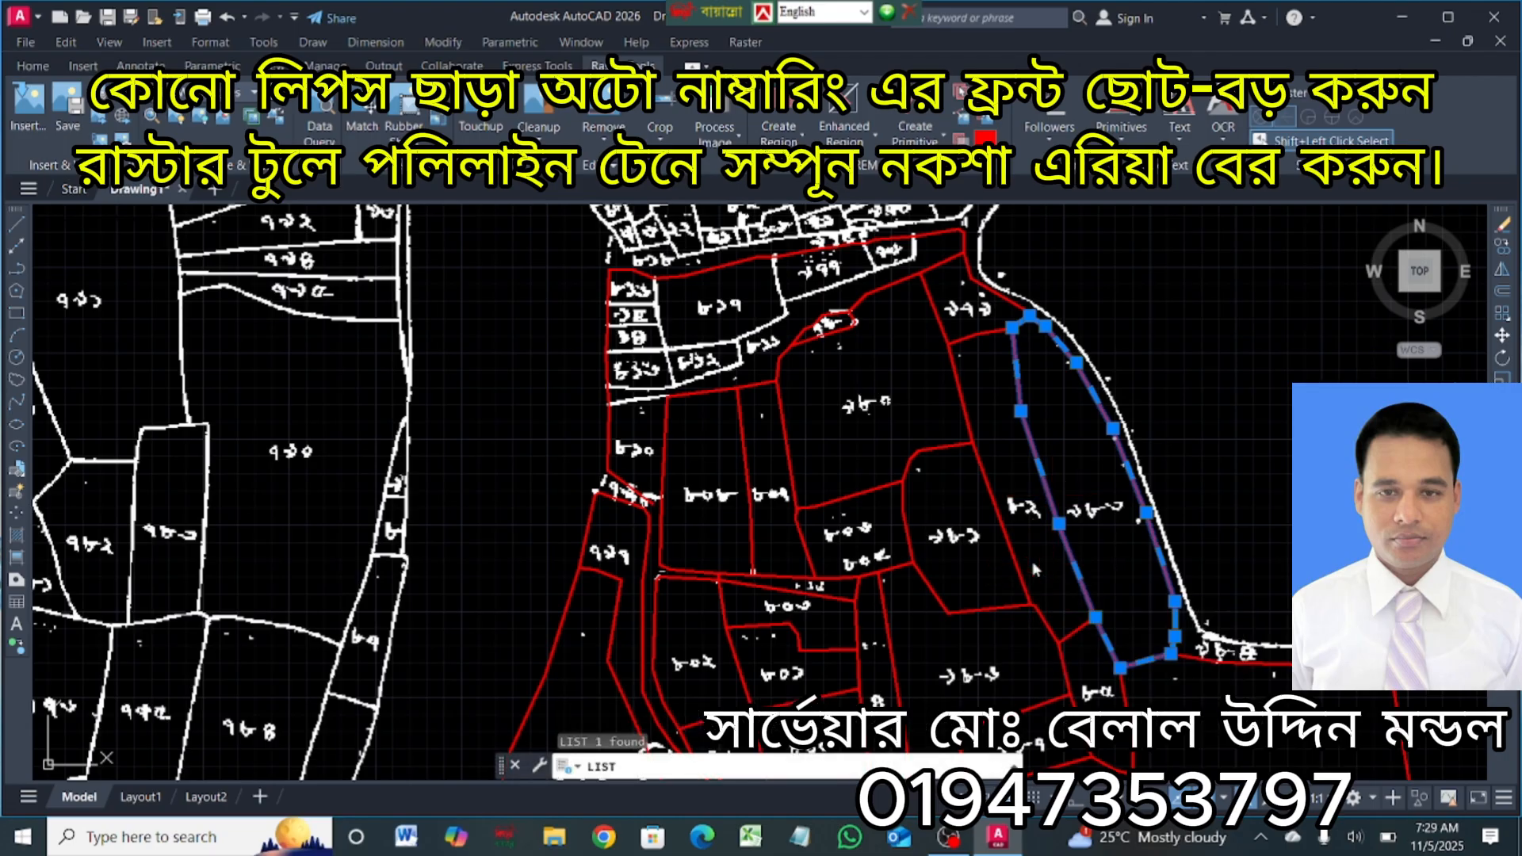